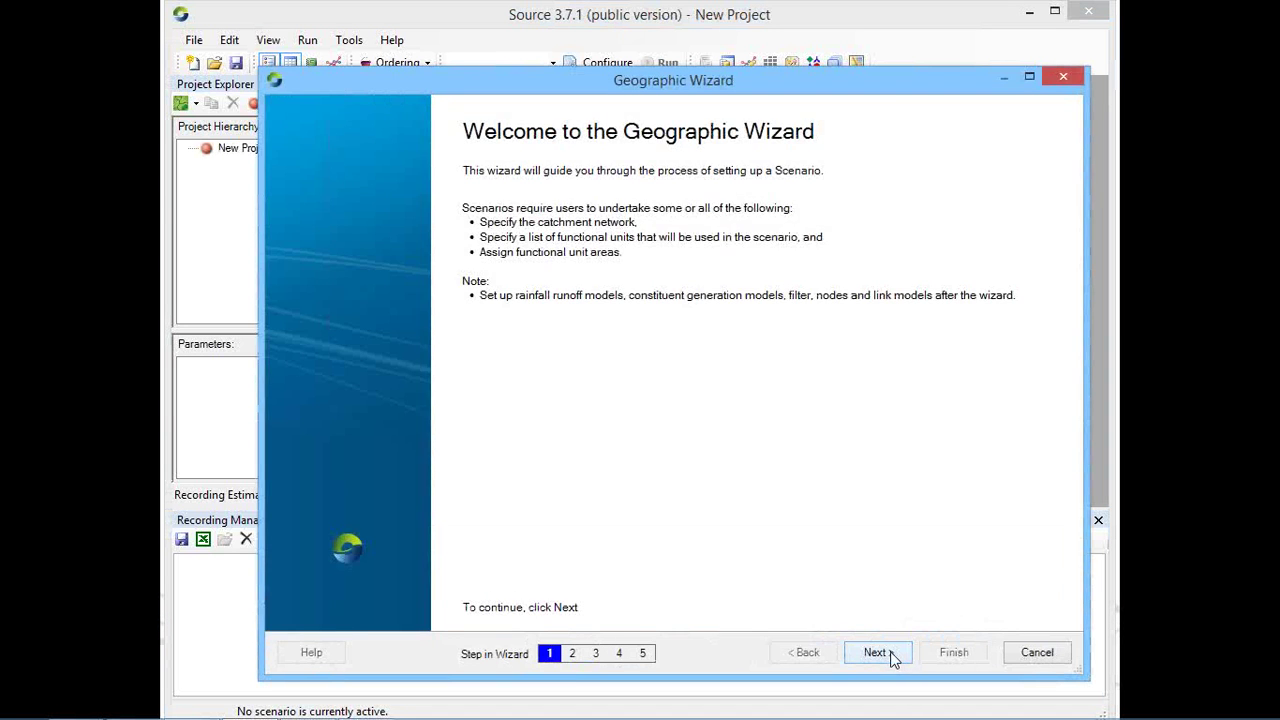
Keep the default scenario name and load the elevation raster DEM100fel.tif for the DEM based network generation.
left_click(889, 653)
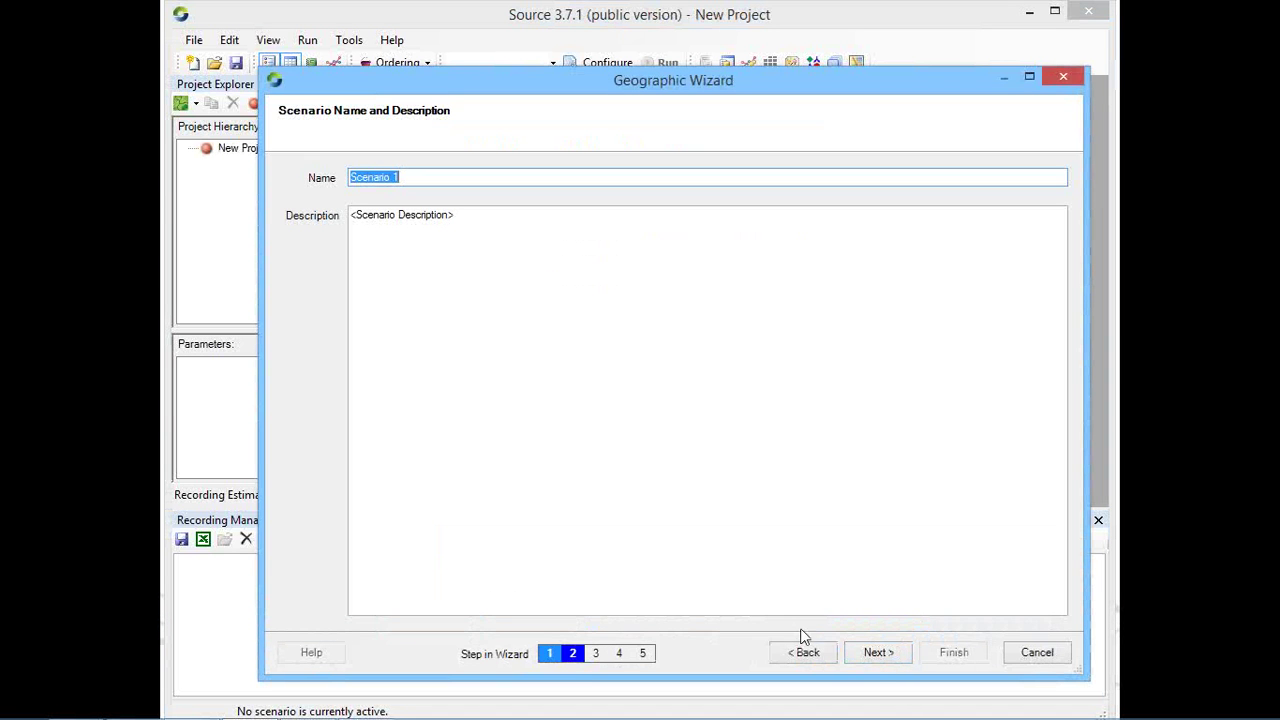
left_click(875, 653)
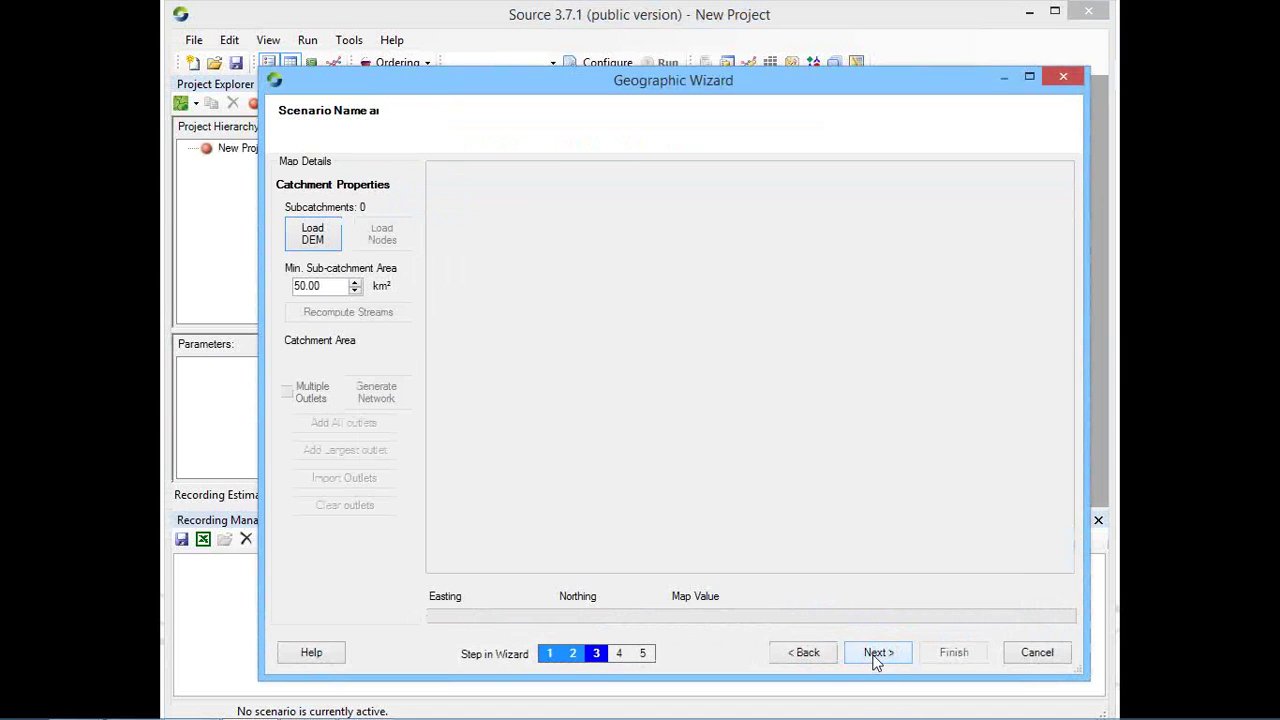
left_click(810, 653)
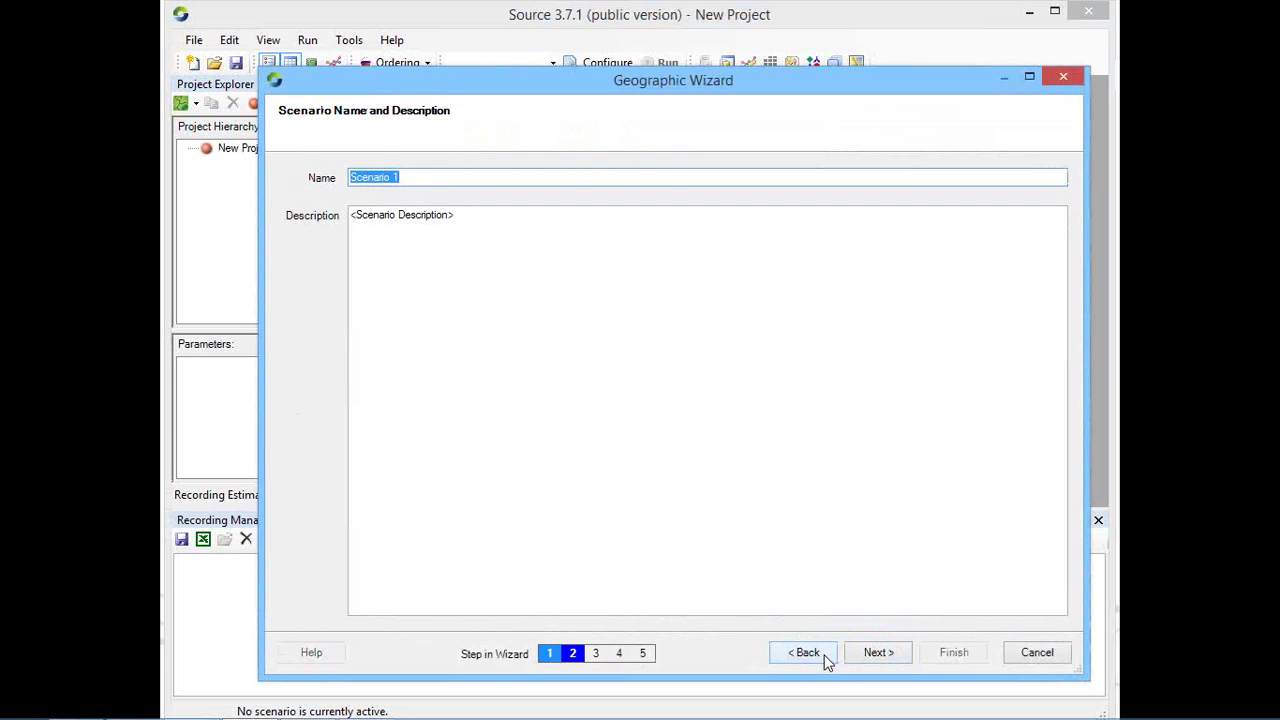
left_click(877, 654)
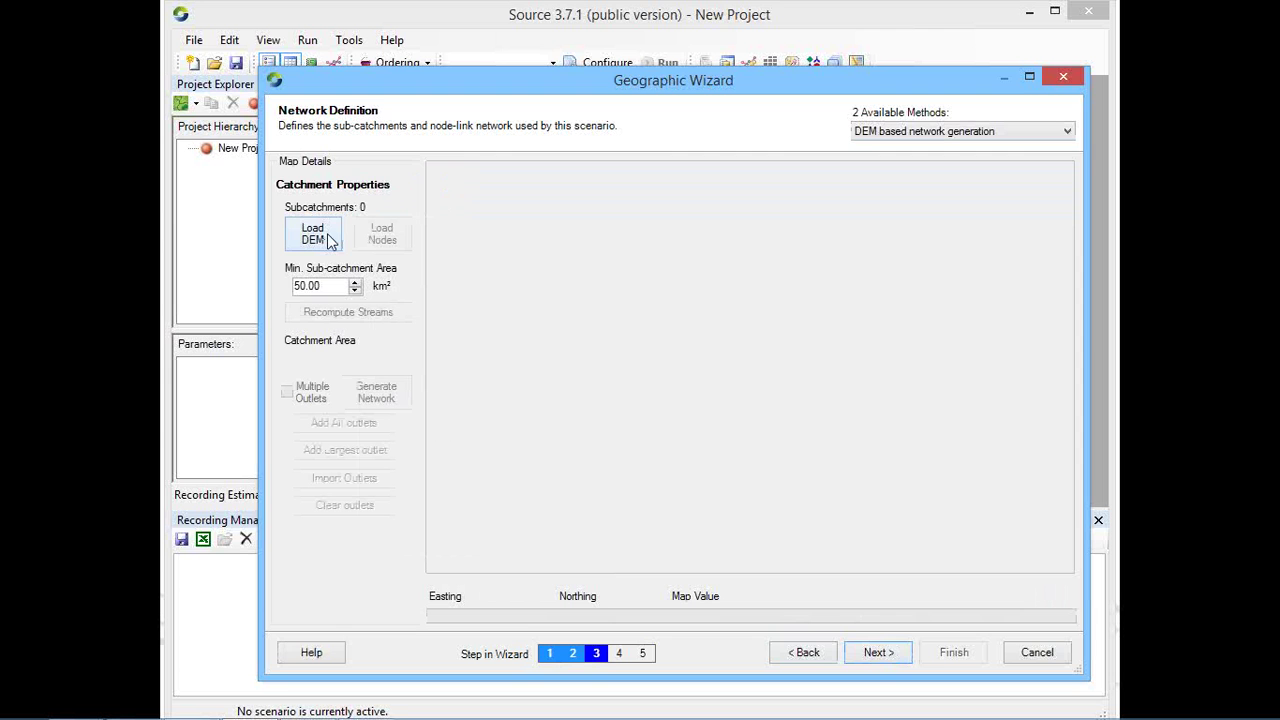
left_click(328, 236)
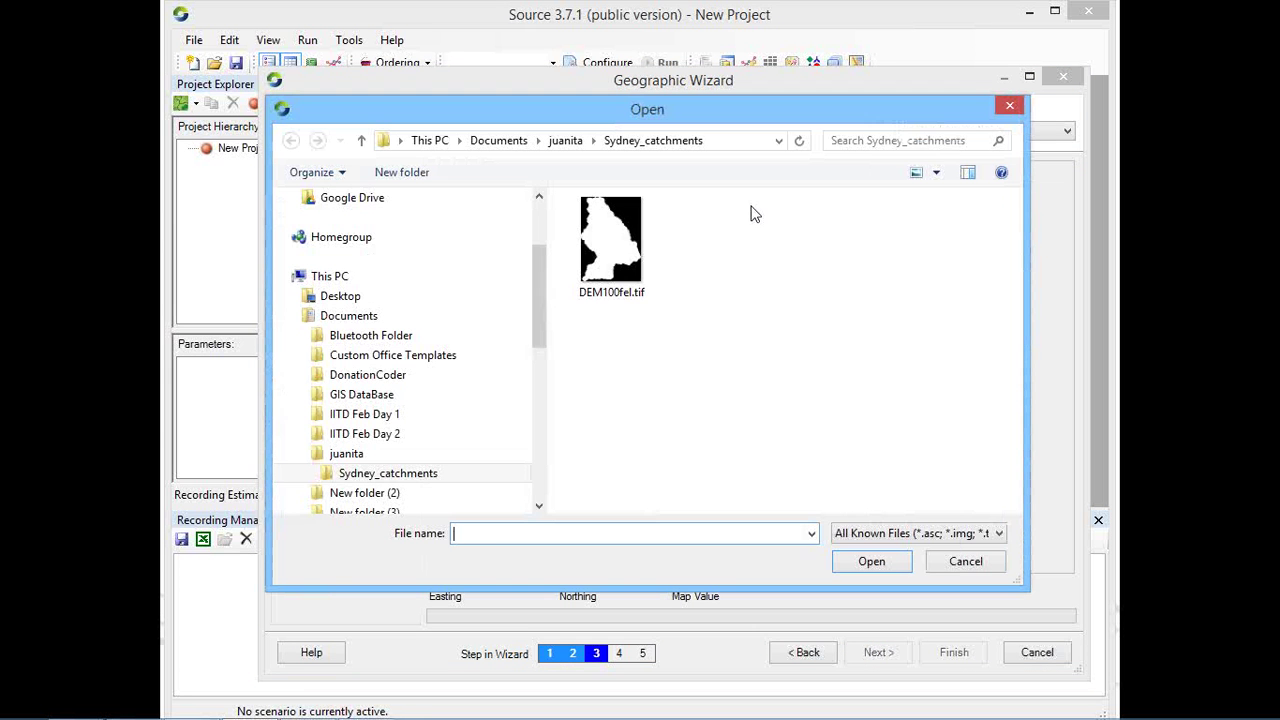
left_click(611, 240)
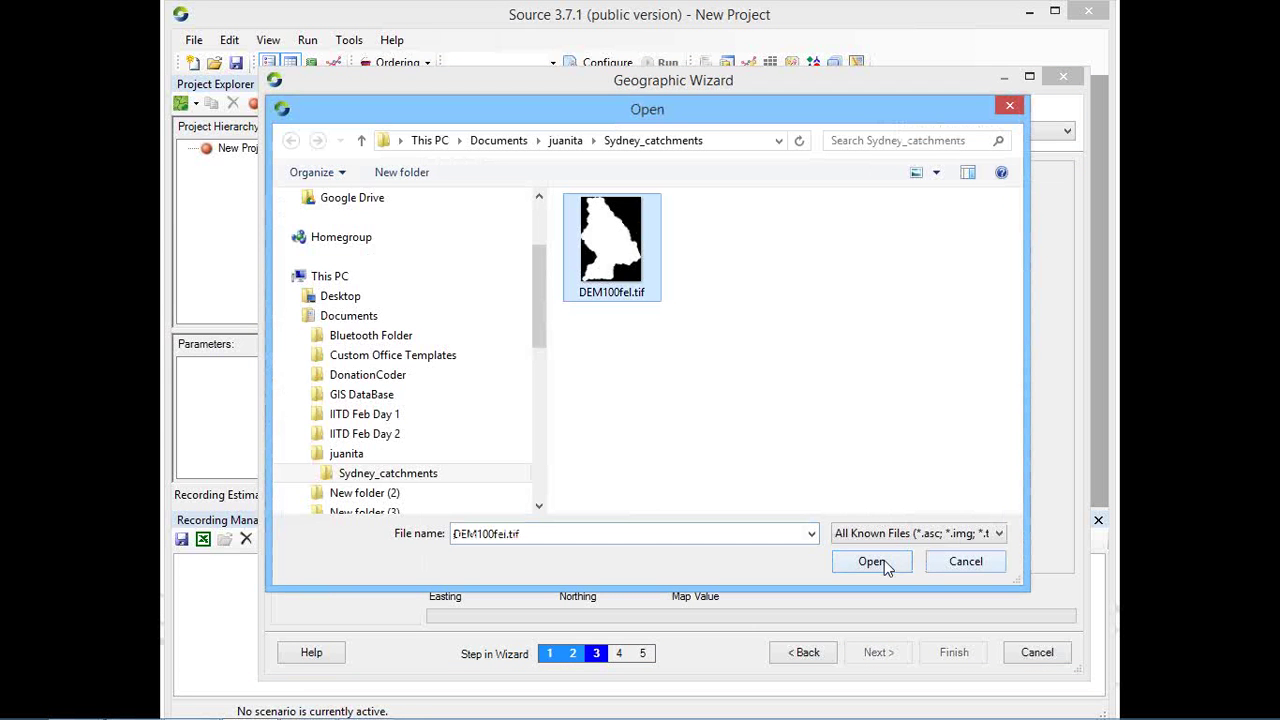
left_click(884, 560)
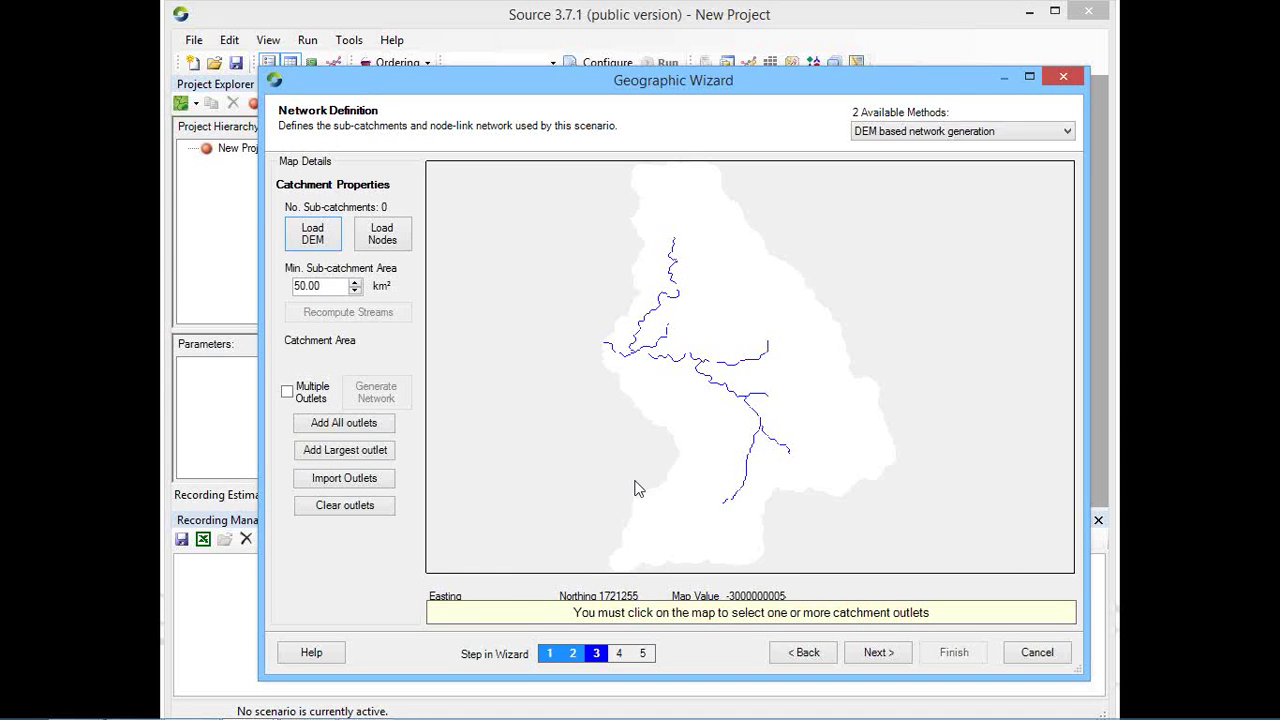
Set the minimum sub-catchment area to 100 km² and recompute the streams.
left_click_drag(322, 286, 285, 286)
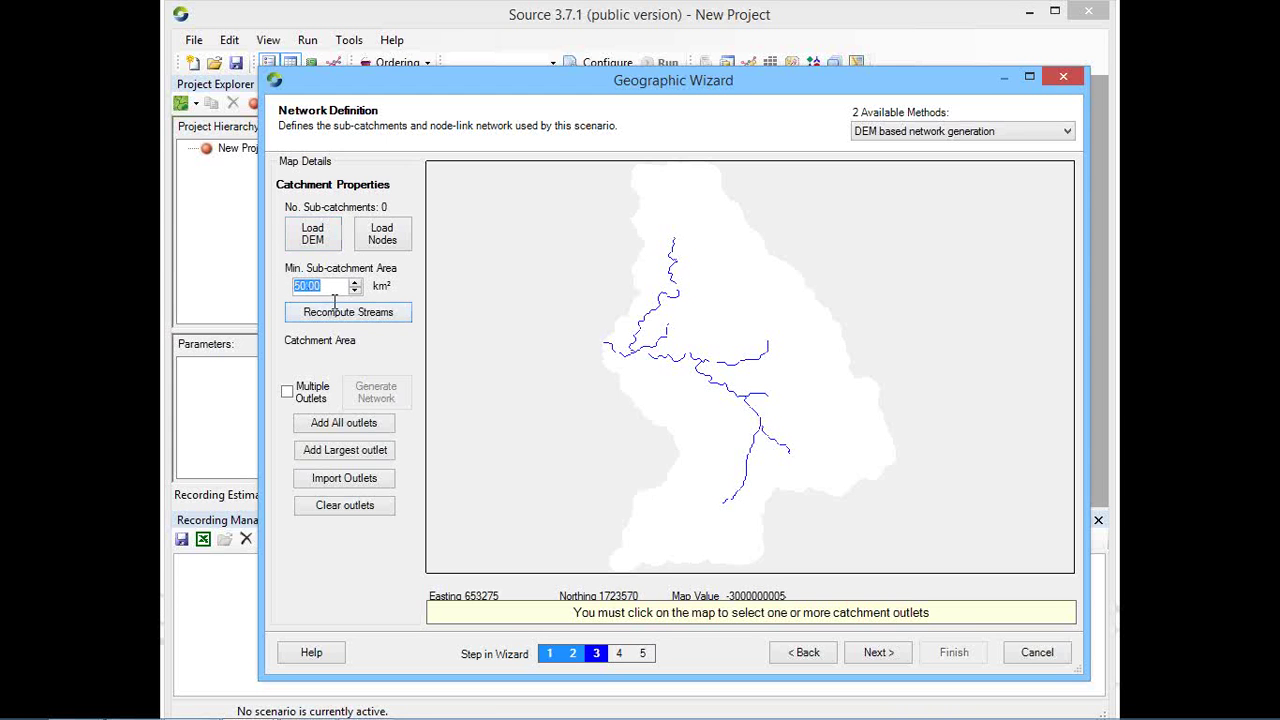
type("100.")
left_click(327, 311)
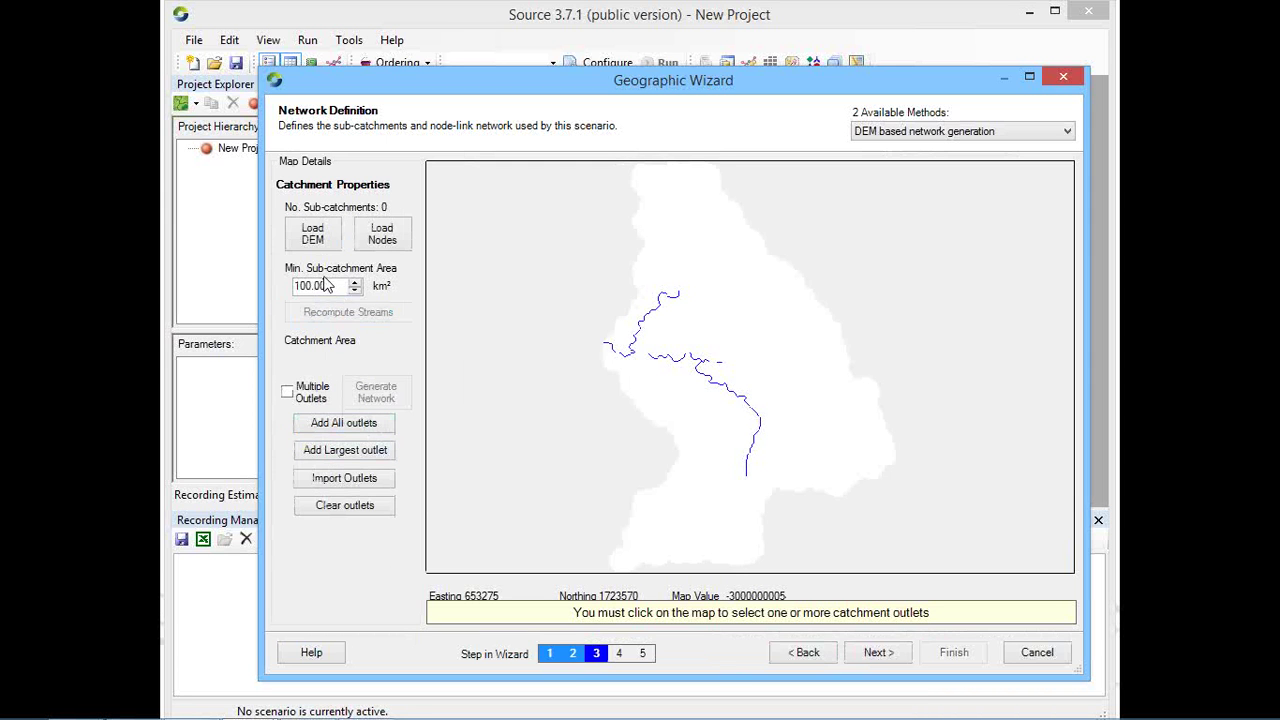
Load the network nodes from nodes.shp, using the NAME attribute for their labels.
left_click(378, 234)
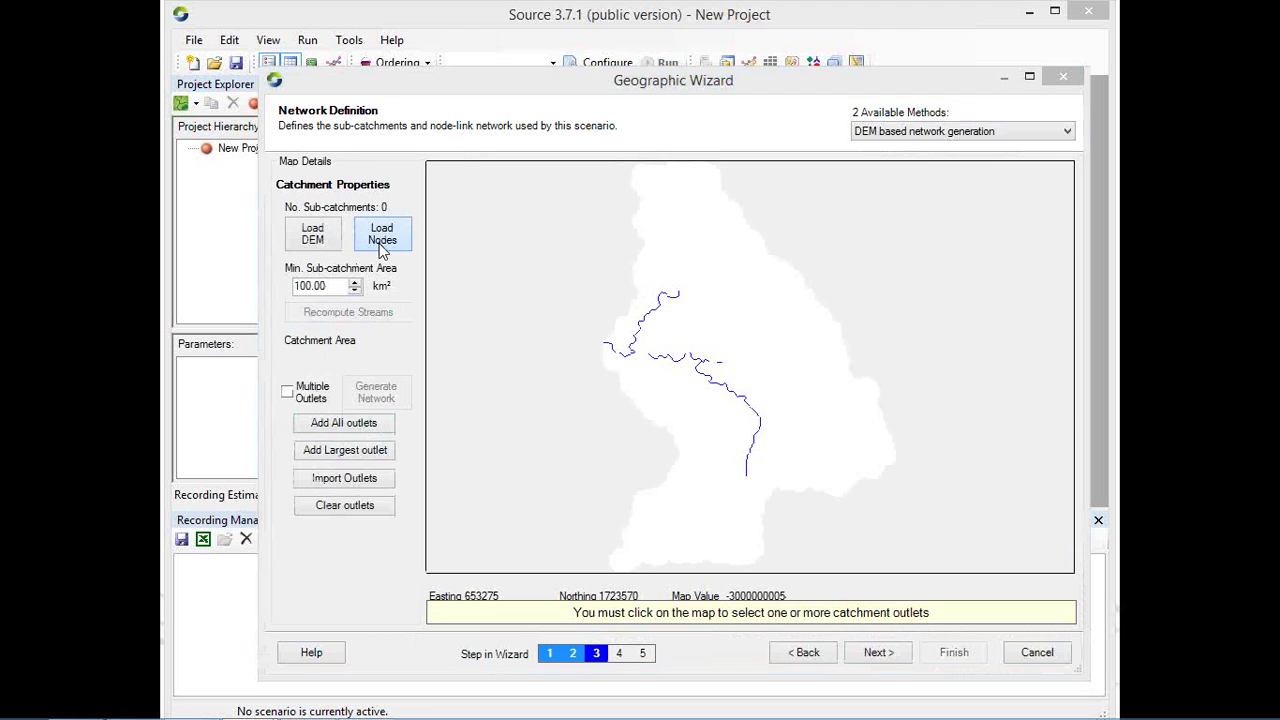
left_click(702, 243)
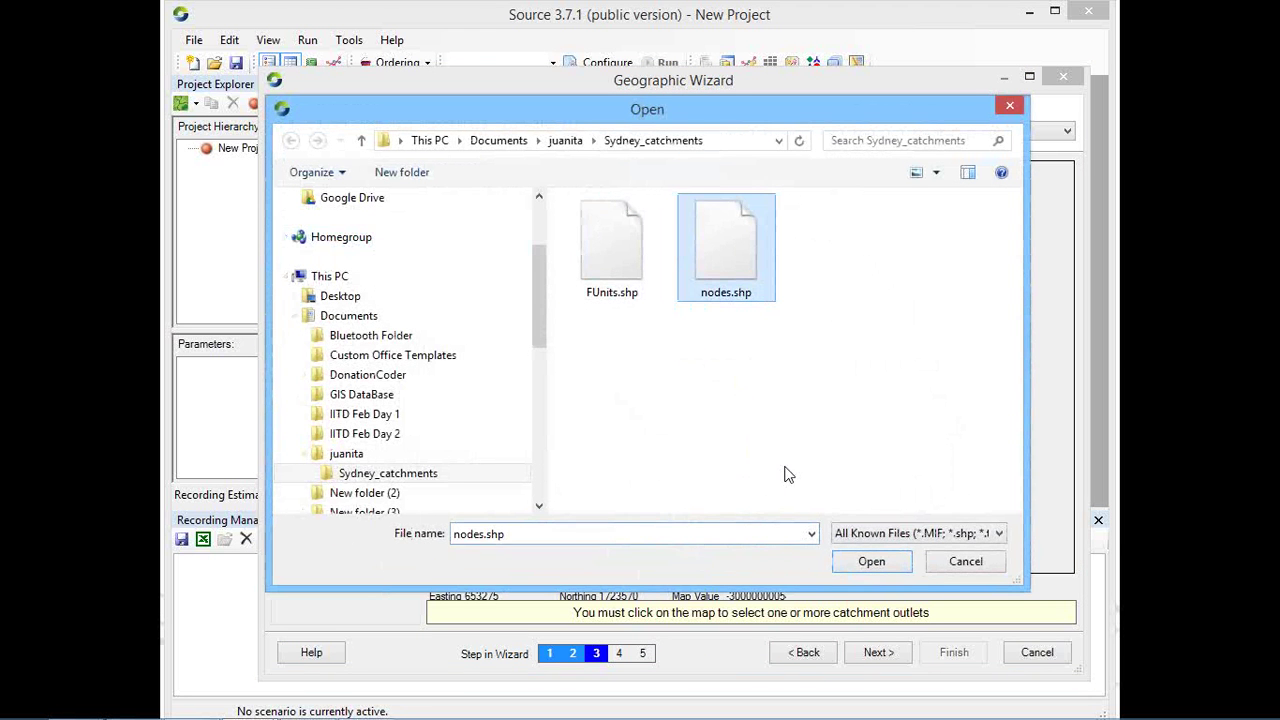
left_click(890, 561)
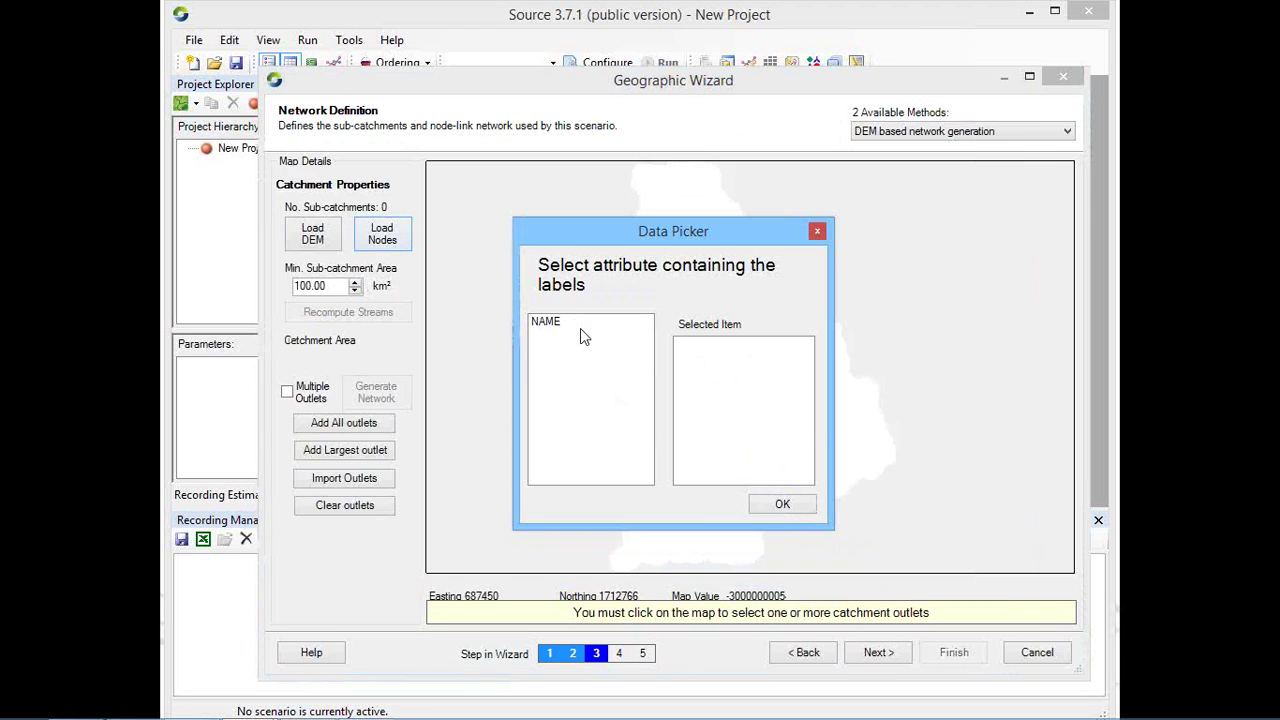
left_click(575, 323)
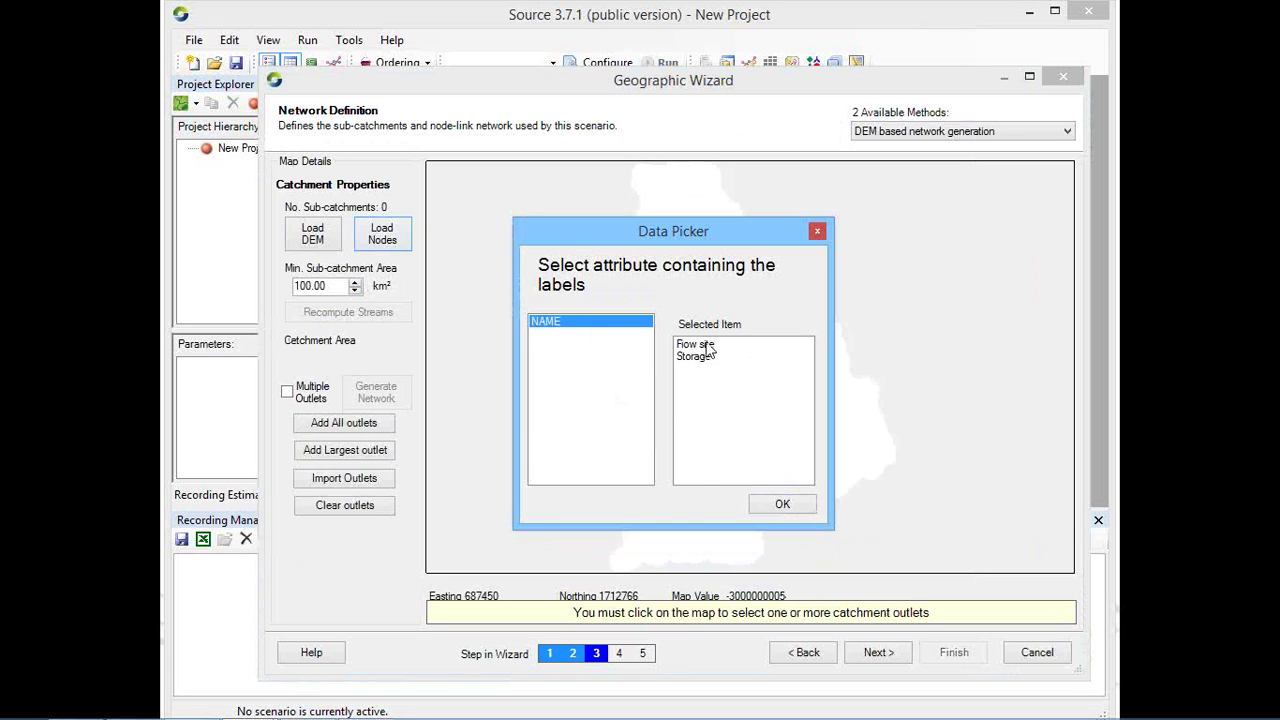
left_click(790, 505)
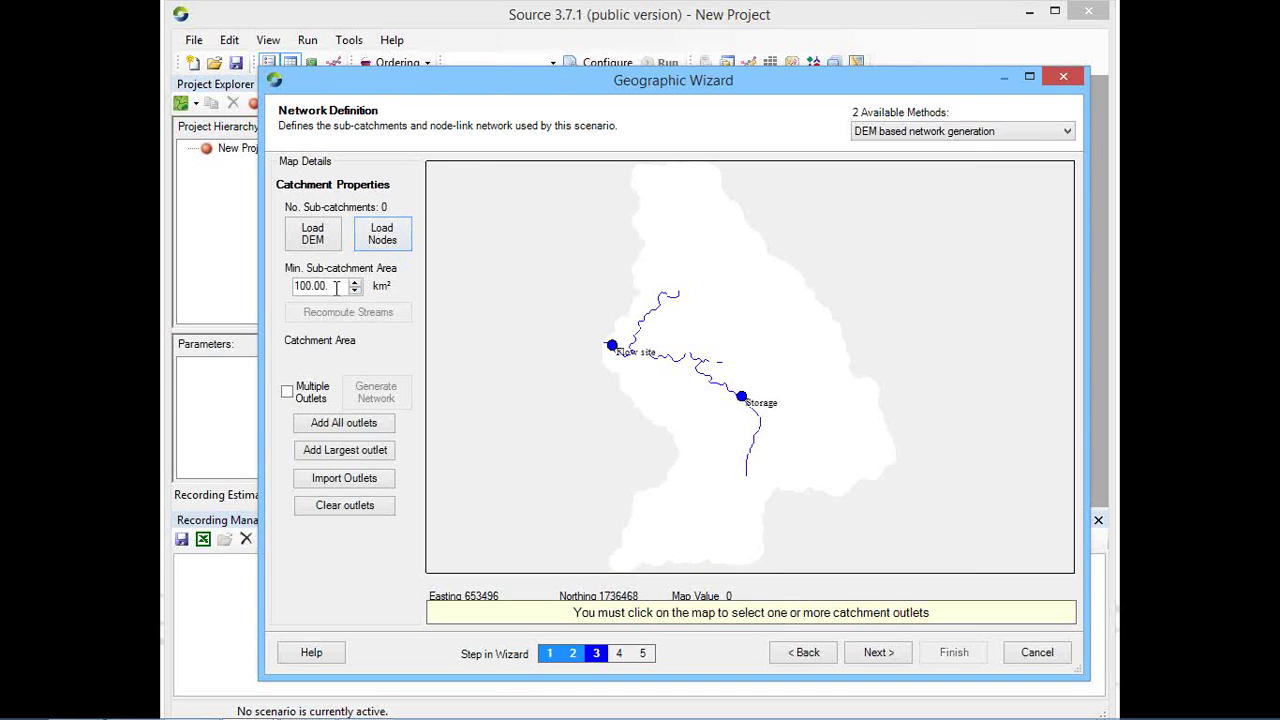
Apply a minimum sub-catchment area of 250 km² and add the largest outlet to the catchment map.
double_click(336, 287)
type("250")
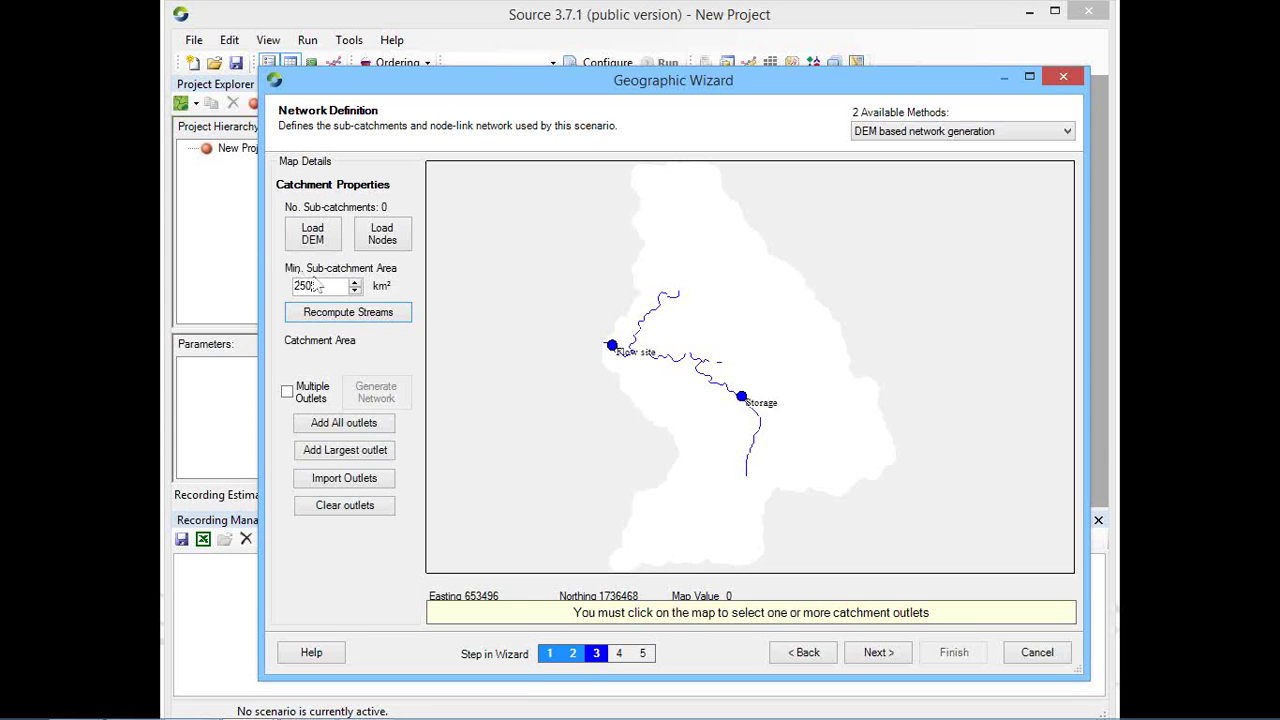
left_click(362, 450)
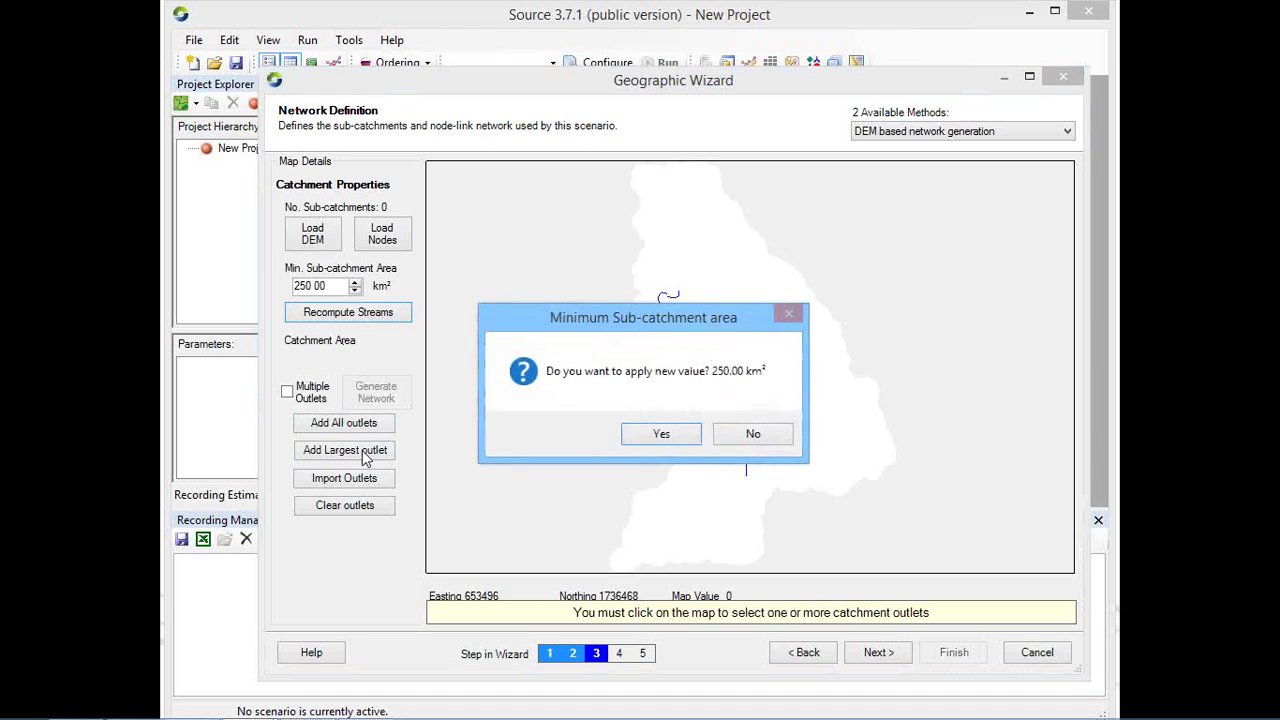
left_click(655, 434)
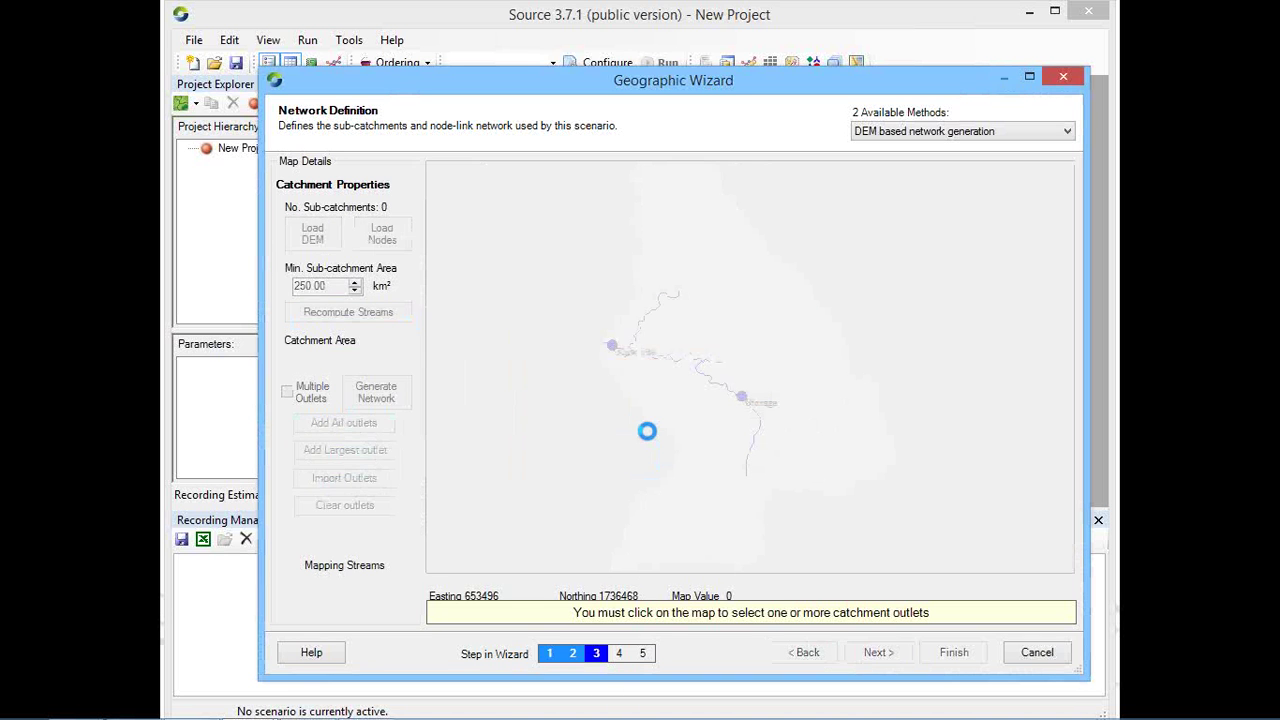
left_click(378, 450)
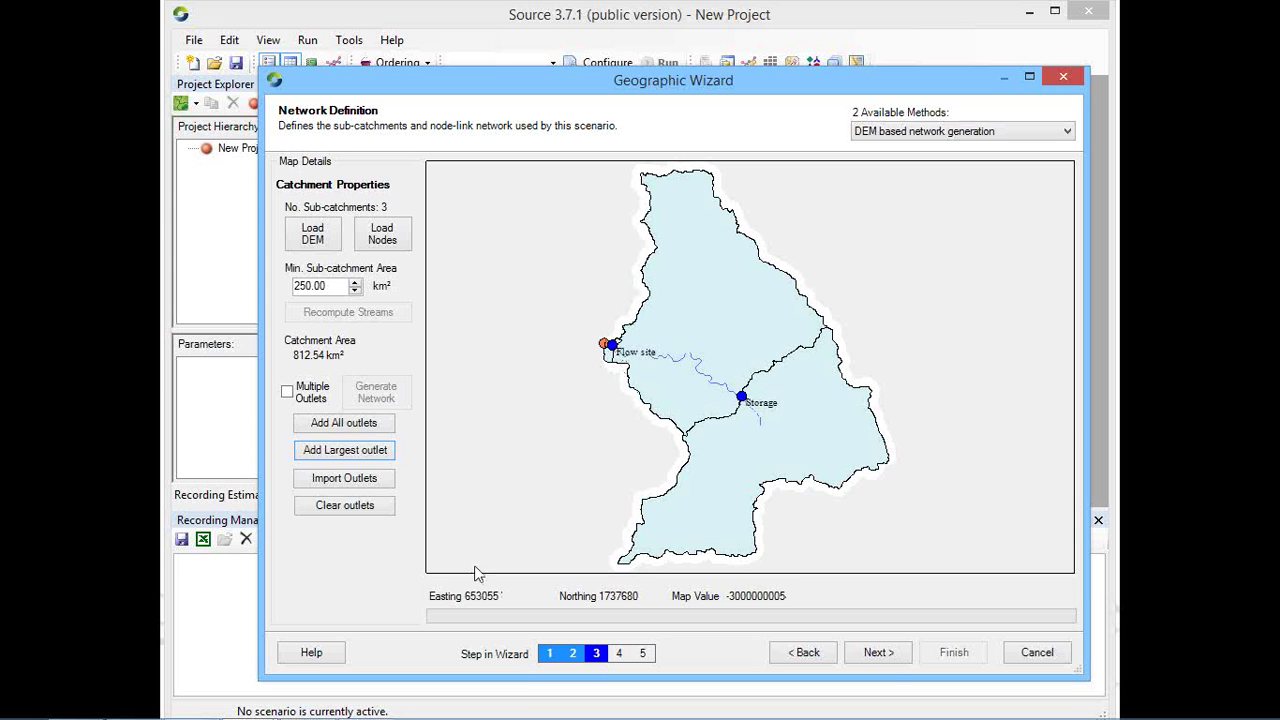
Choose to specify the functional units from a shapefile and load FUnits.shp.
left_click(878, 653)
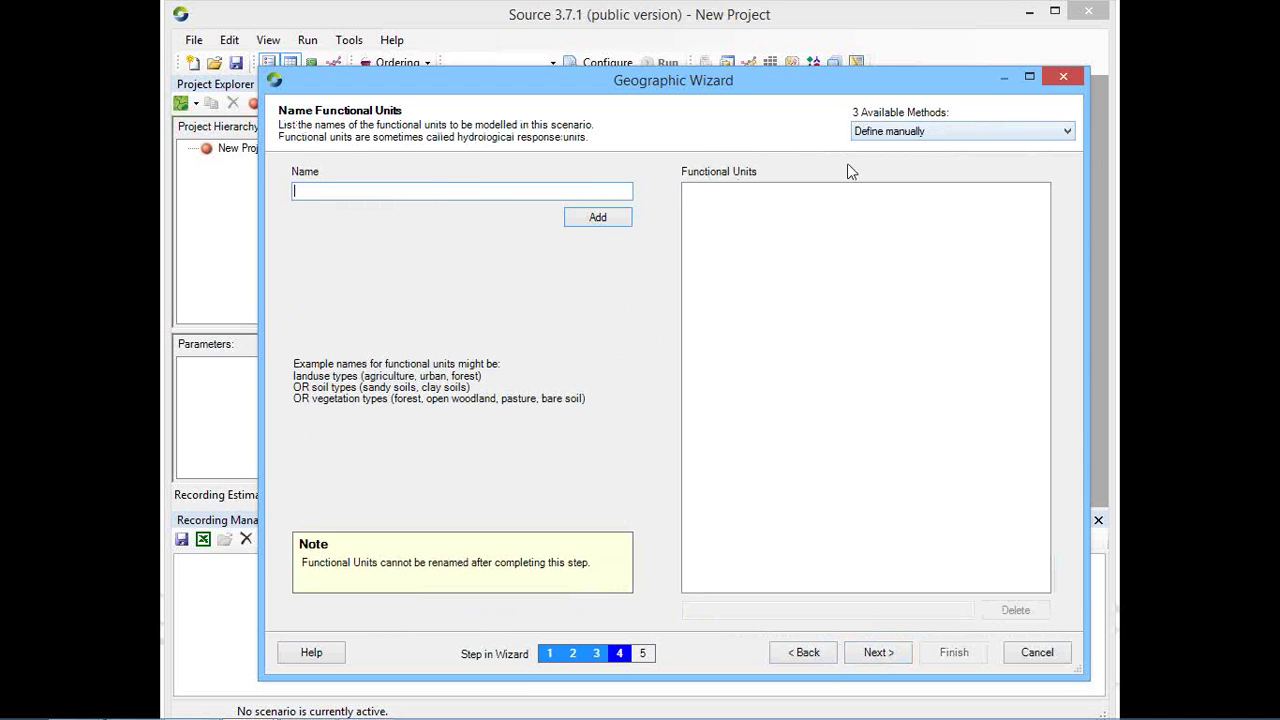
left_click(1064, 138)
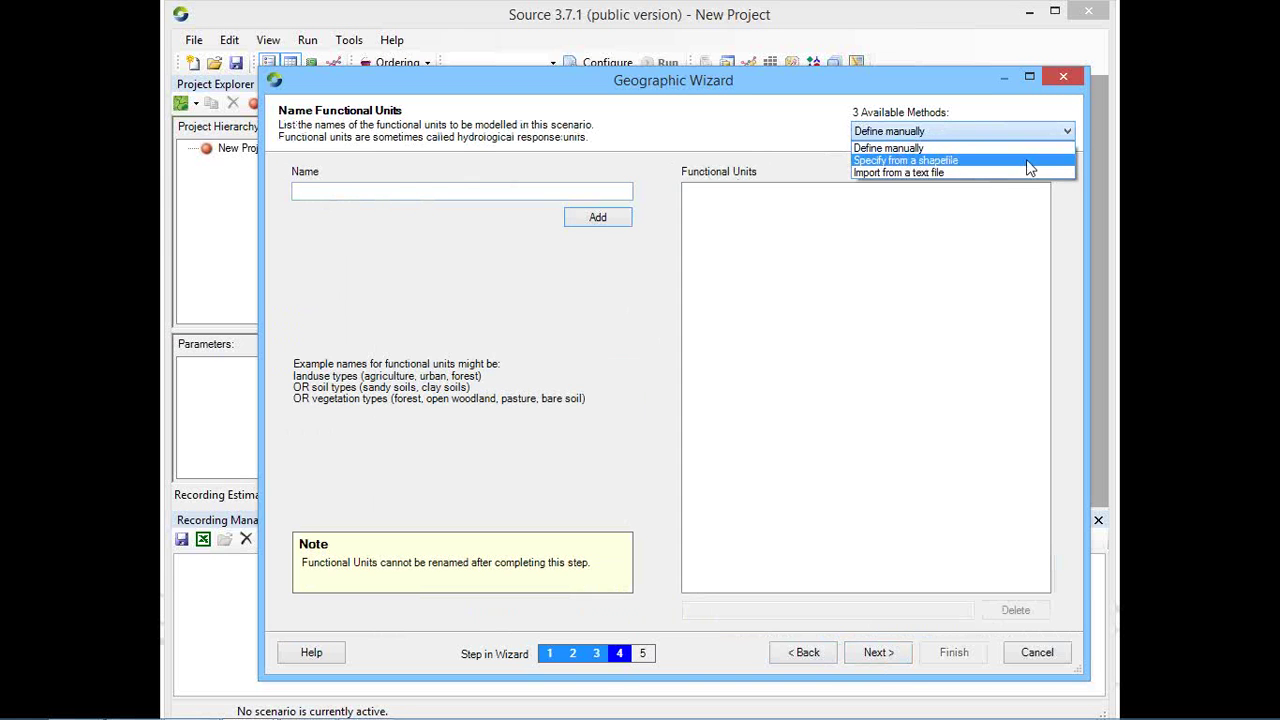
left_click(1026, 159)
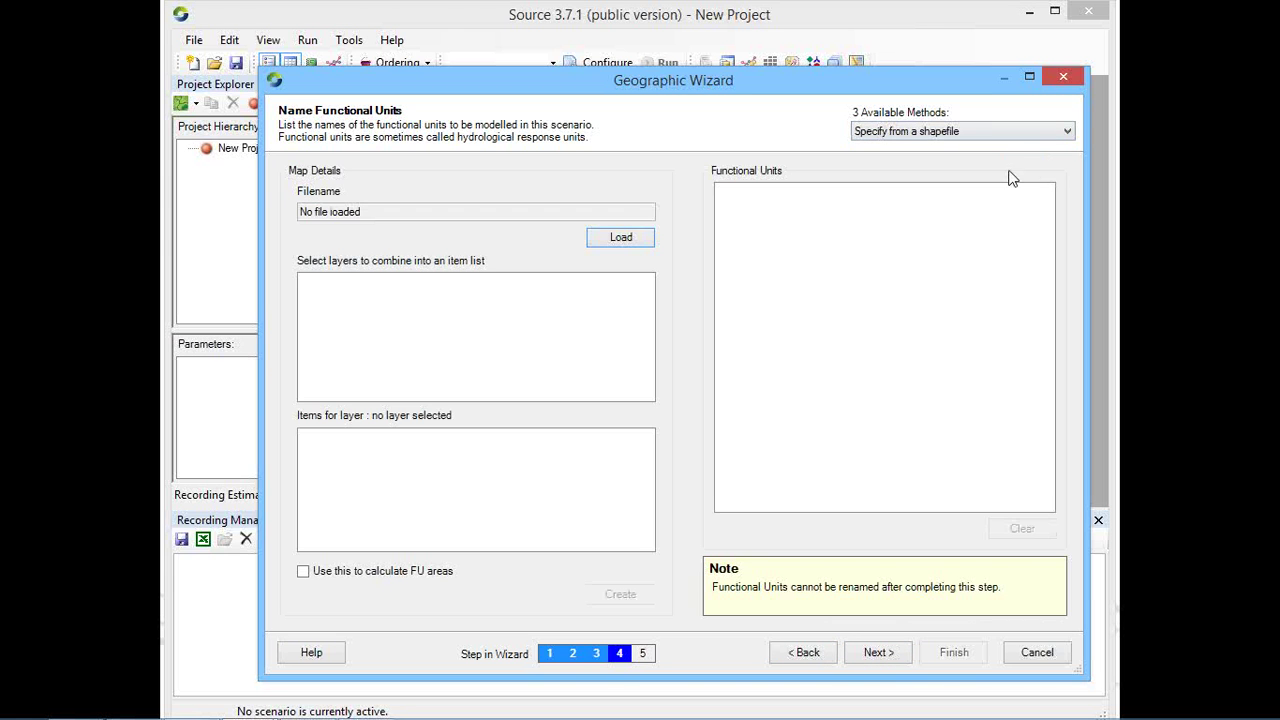
left_click(621, 238)
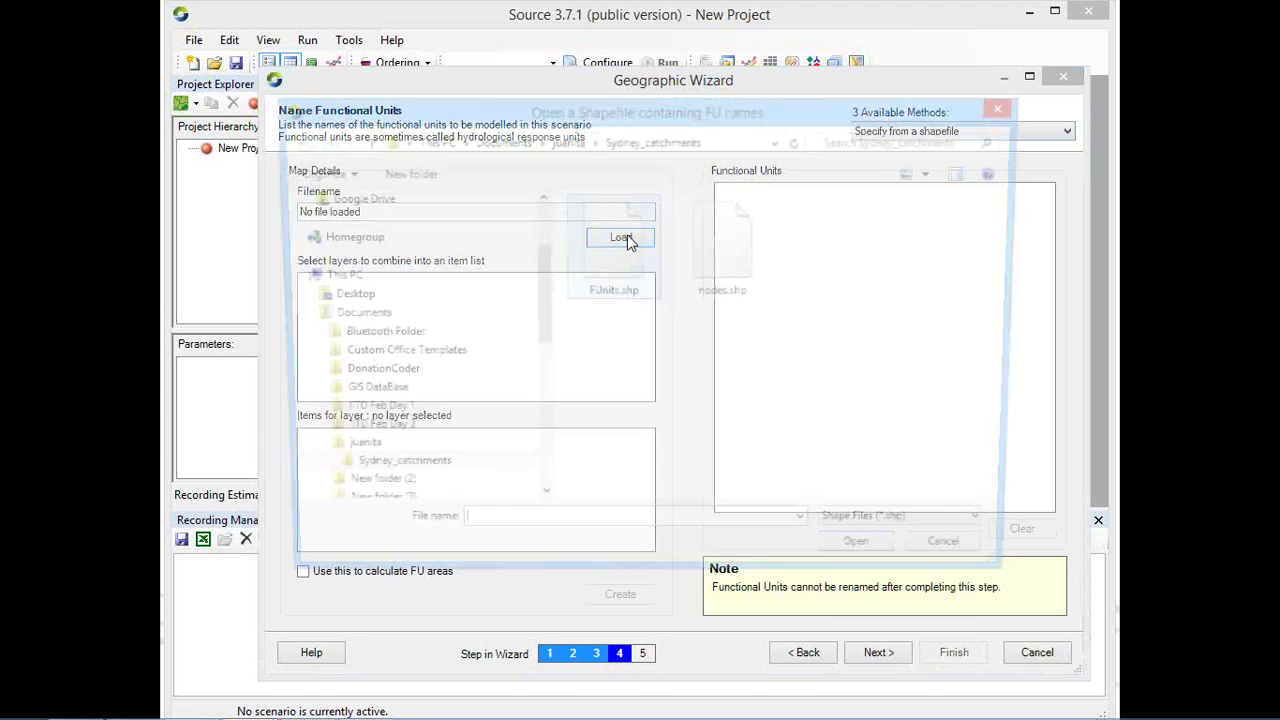
left_click(644, 257)
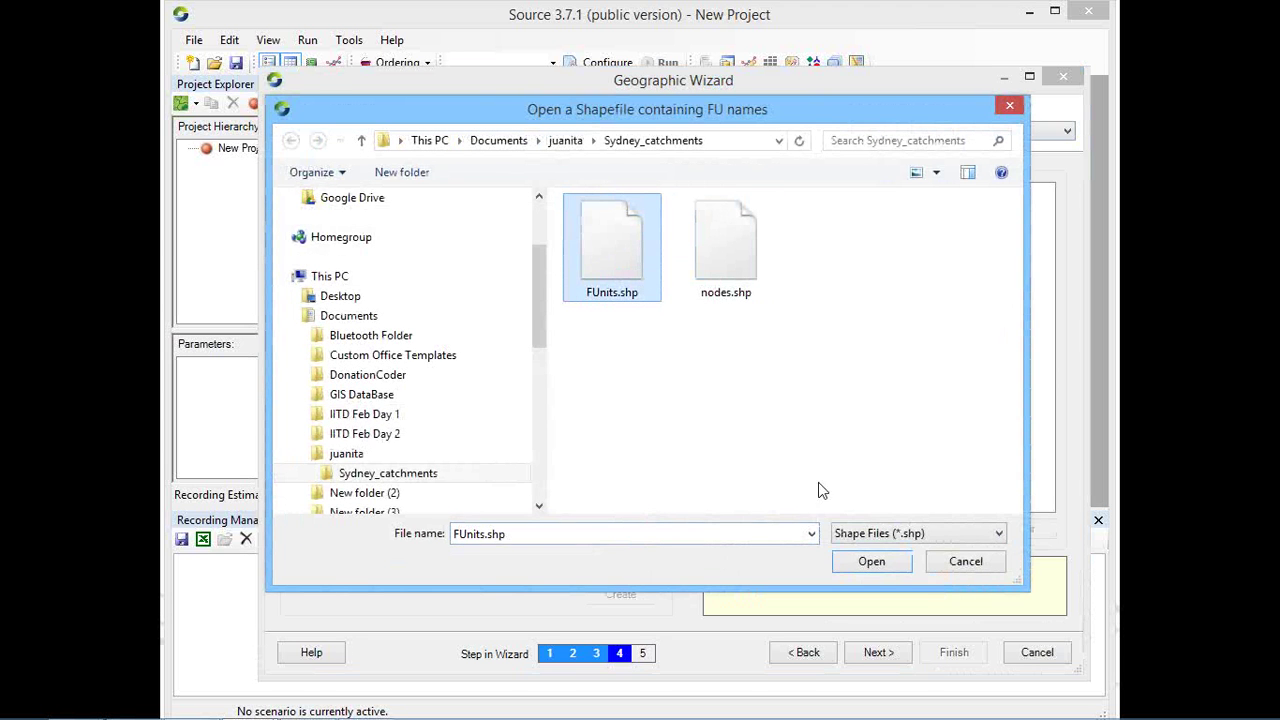
left_click(880, 563)
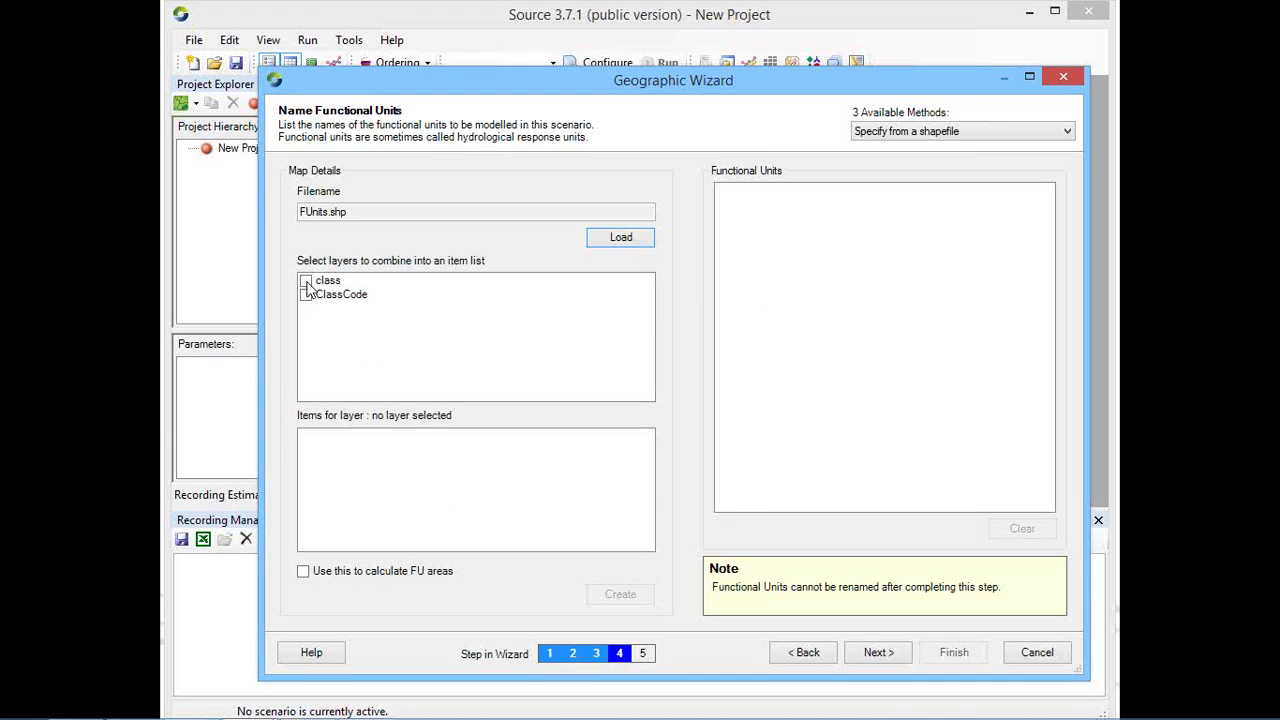
Create the functional units from the class layer, use it to calculate FU areas, and finish the scenario setup.
left_click(306, 282)
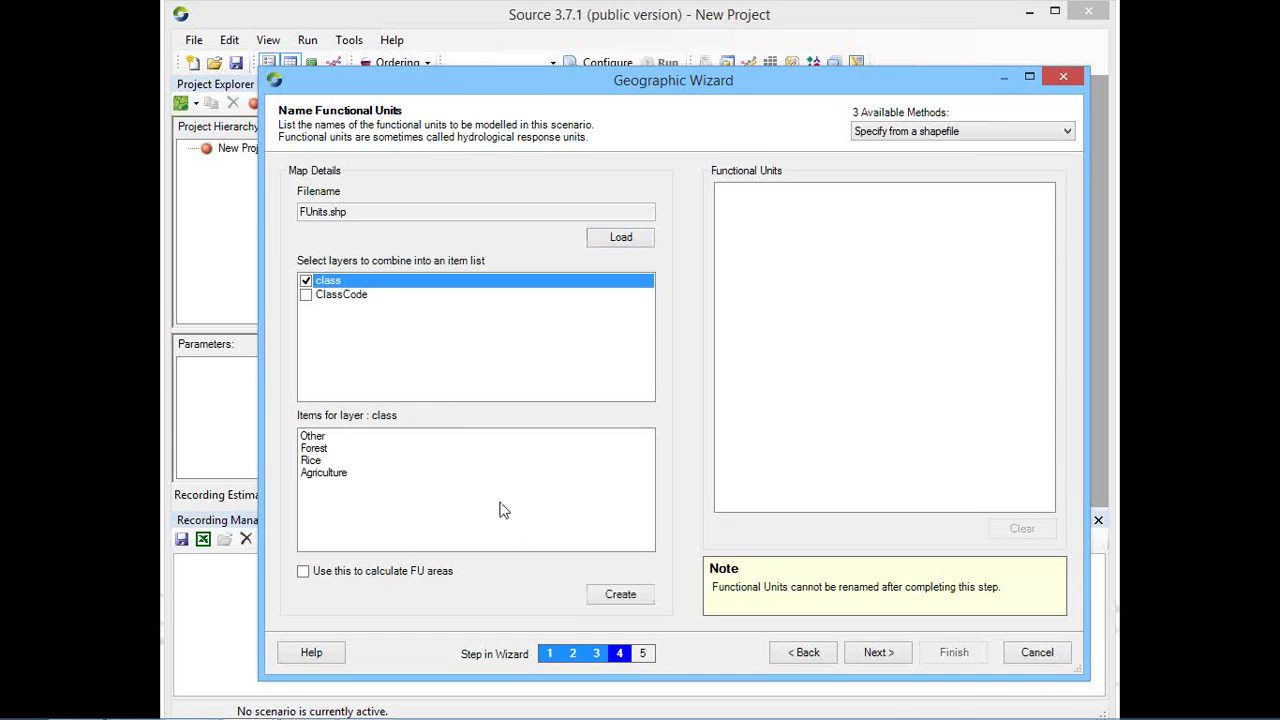
left_click(415, 571)
left_click(622, 598)
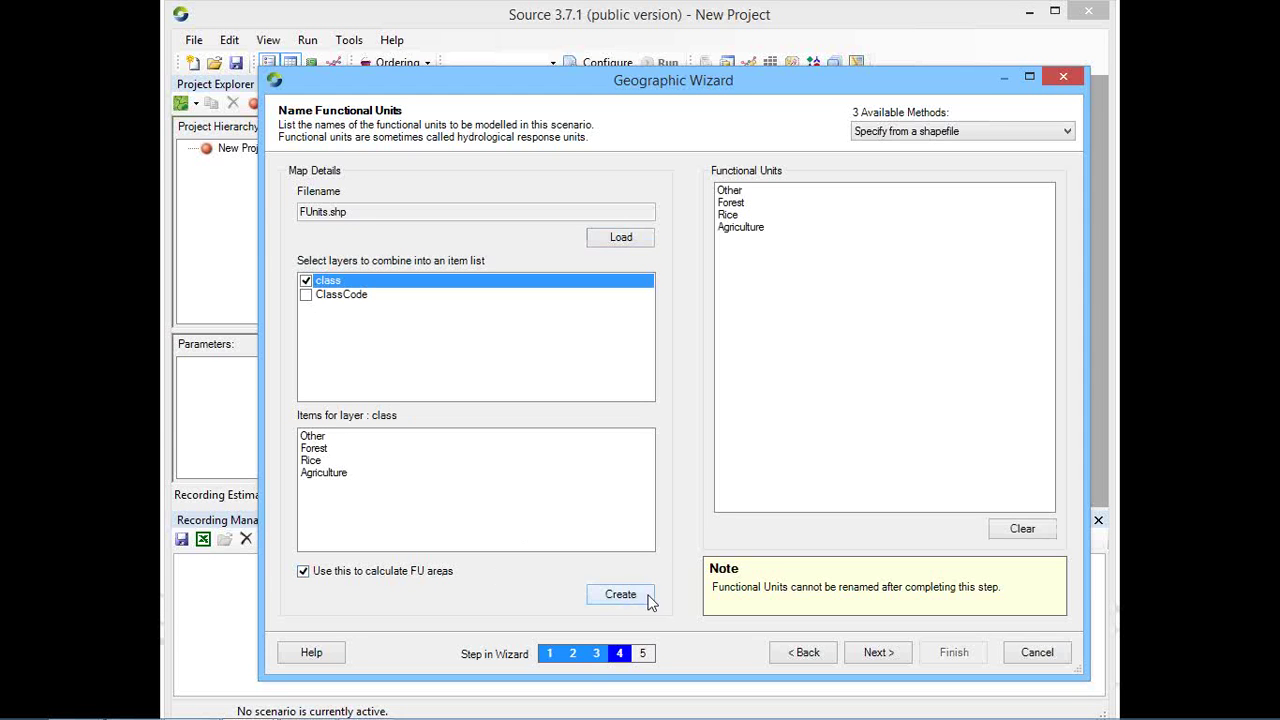
left_click(903, 652)
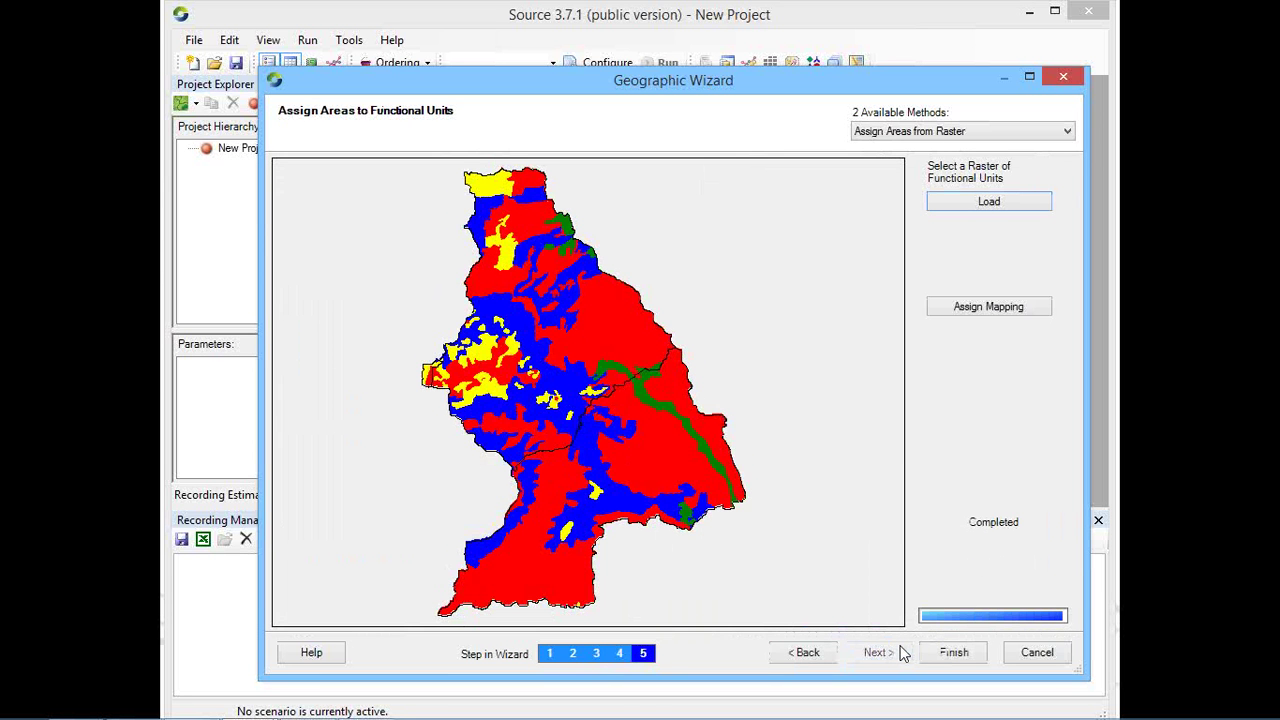
left_click(954, 653)
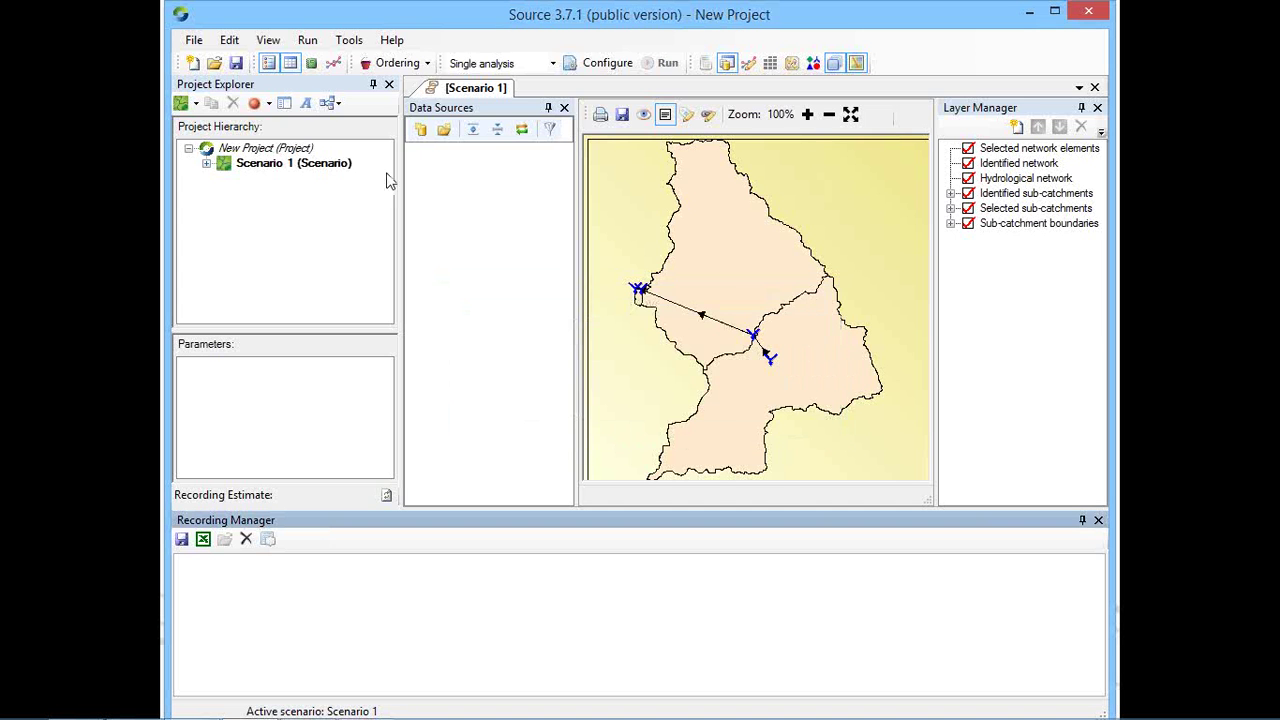
Display the node names on the scenario map and examine the nodes around the catchment outlet.
left_click(688, 115)
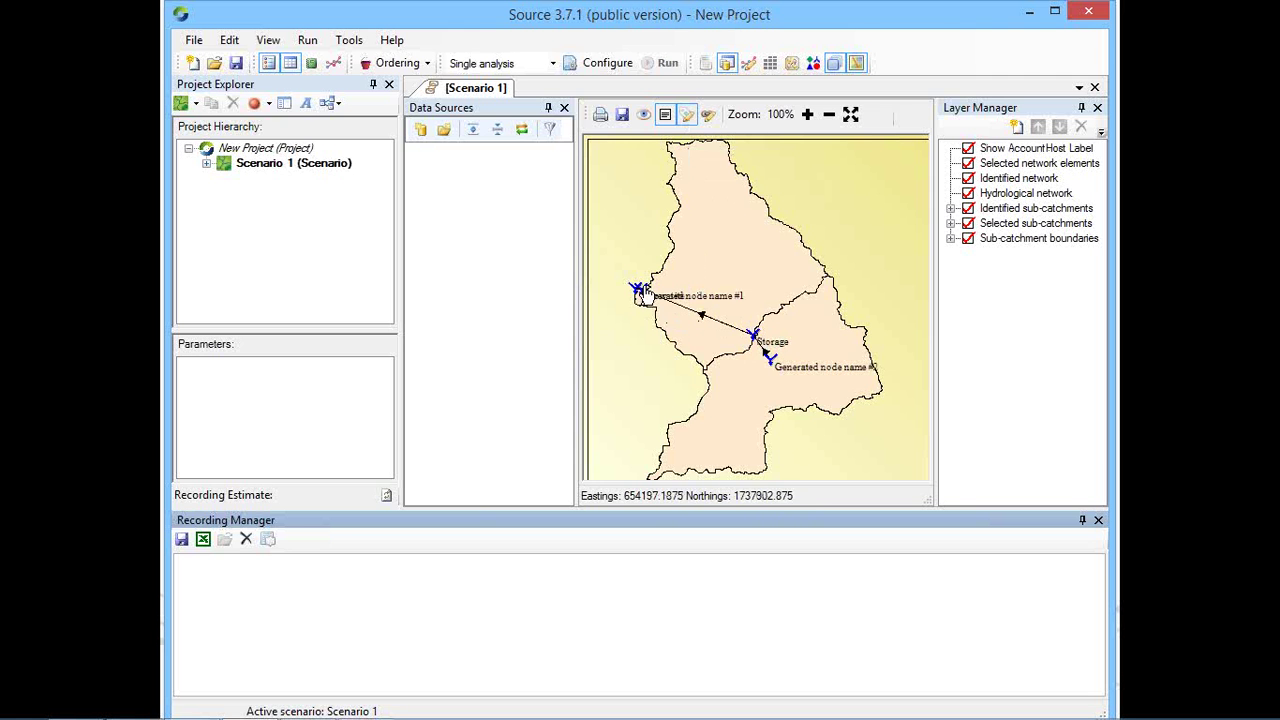
right_click(613, 200)
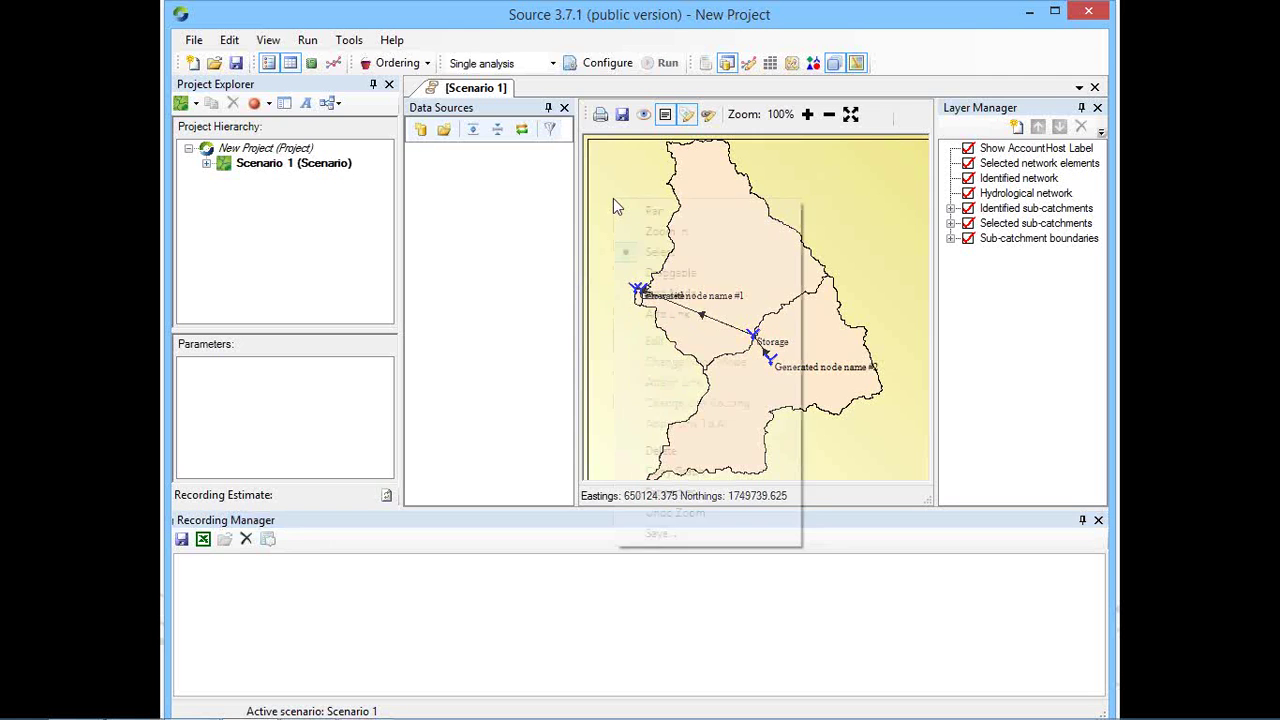
left_click(620, 231)
left_click(679, 321)
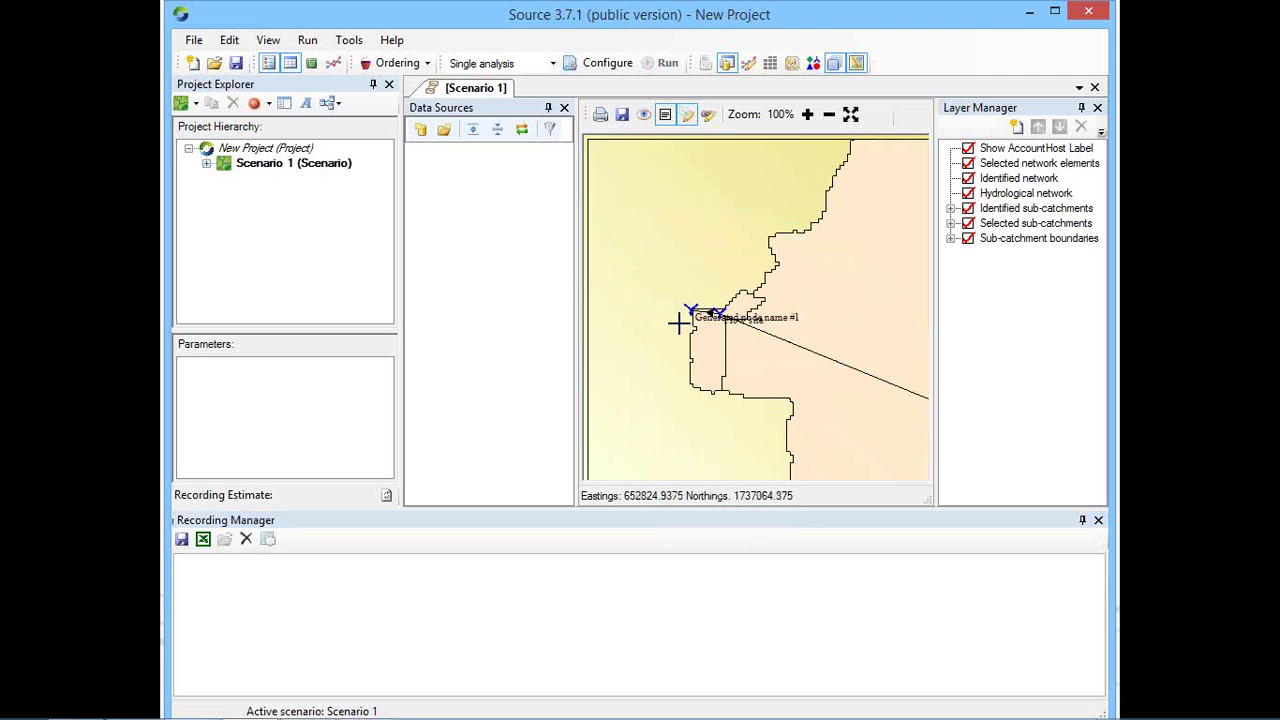
left_click(777, 357)
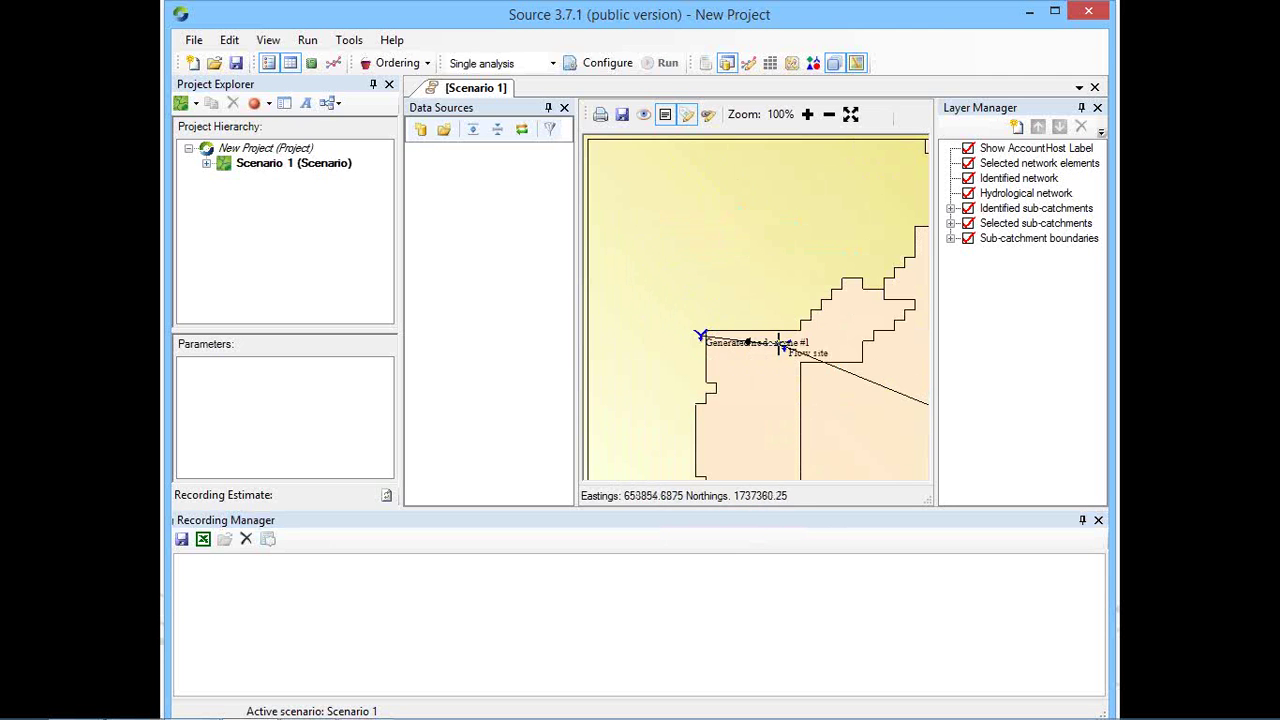
right_click(657, 207)
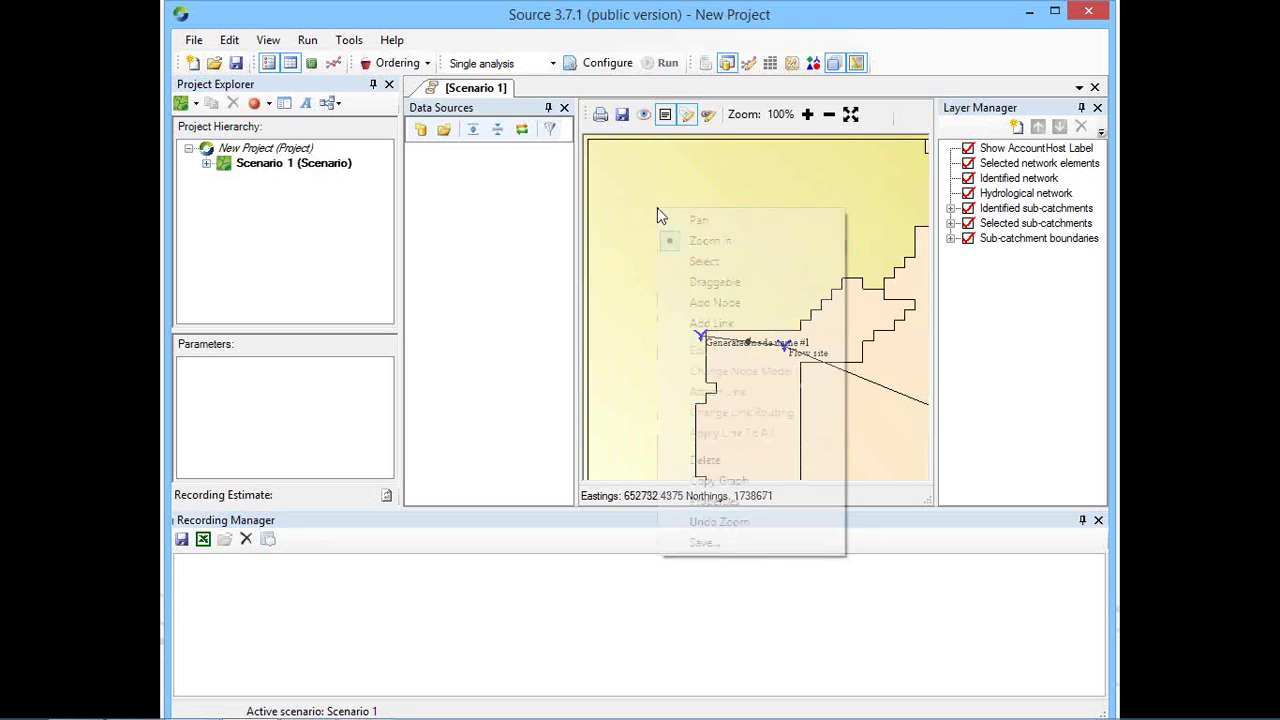
left_click(748, 522)
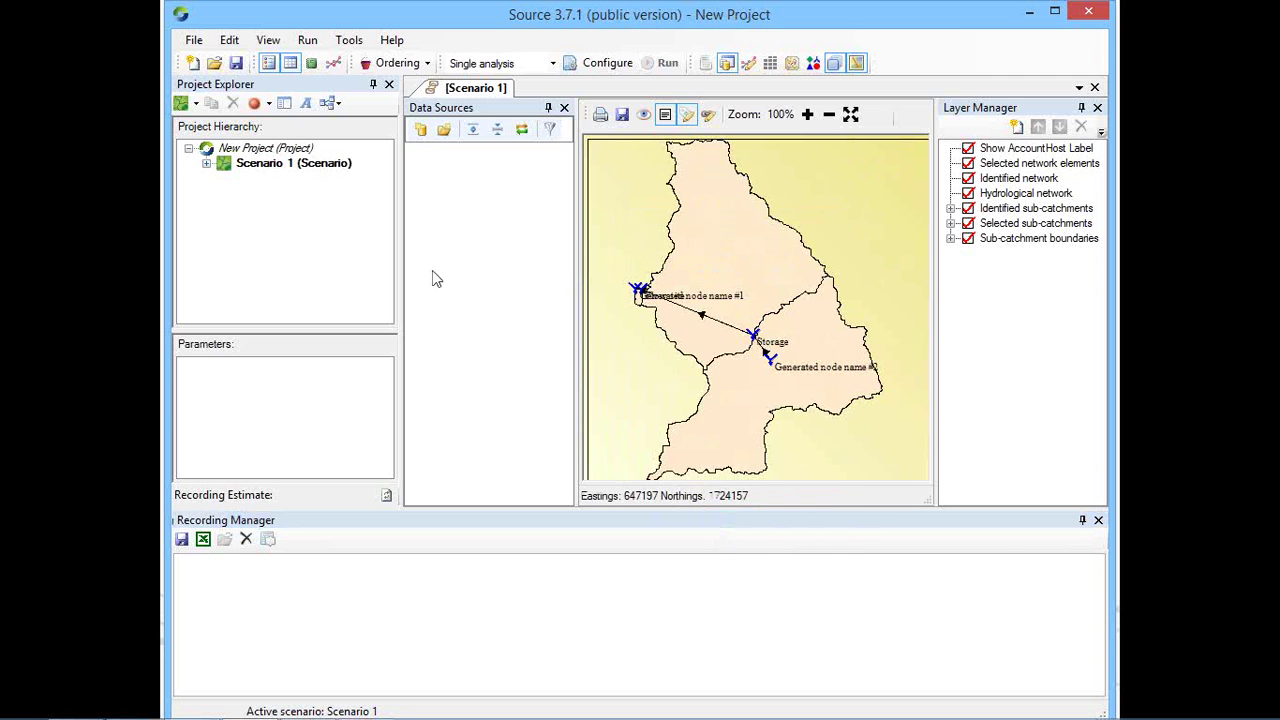
Open the rainfall runoff model configuration and assign the GR4J model to the Other functional unit of SC #1.
left_click(230, 44)
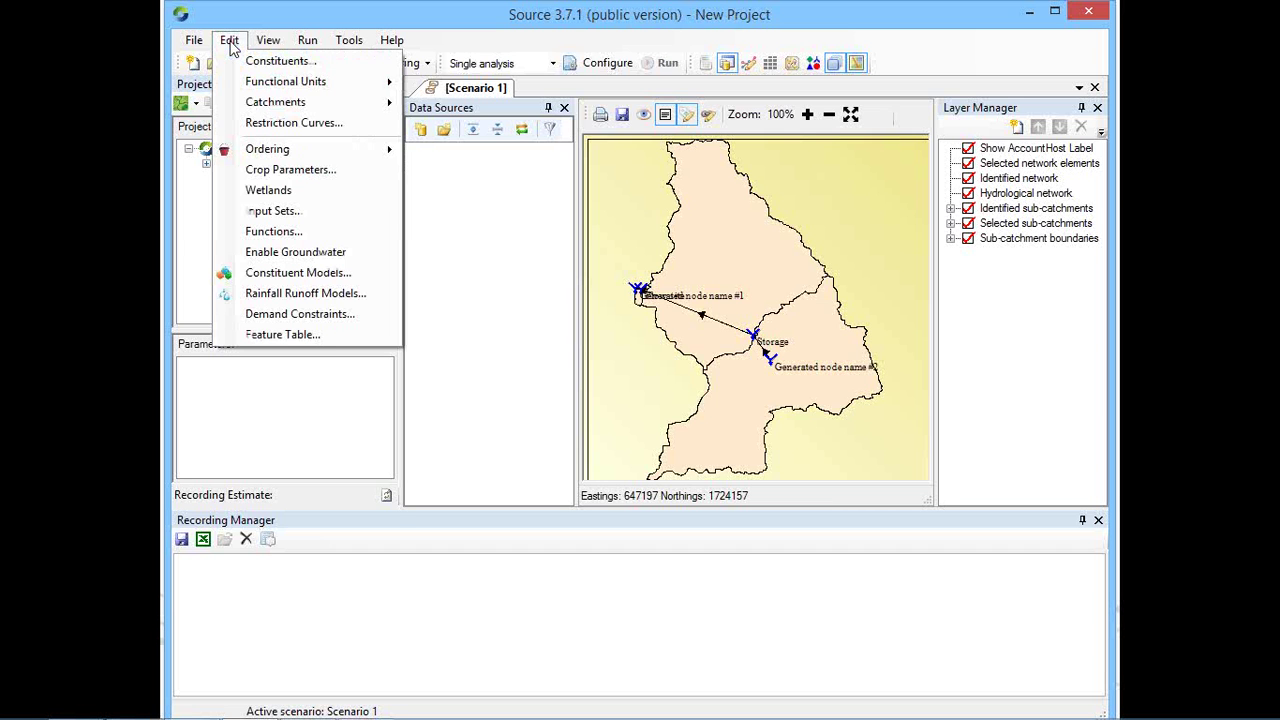
left_click(267, 301)
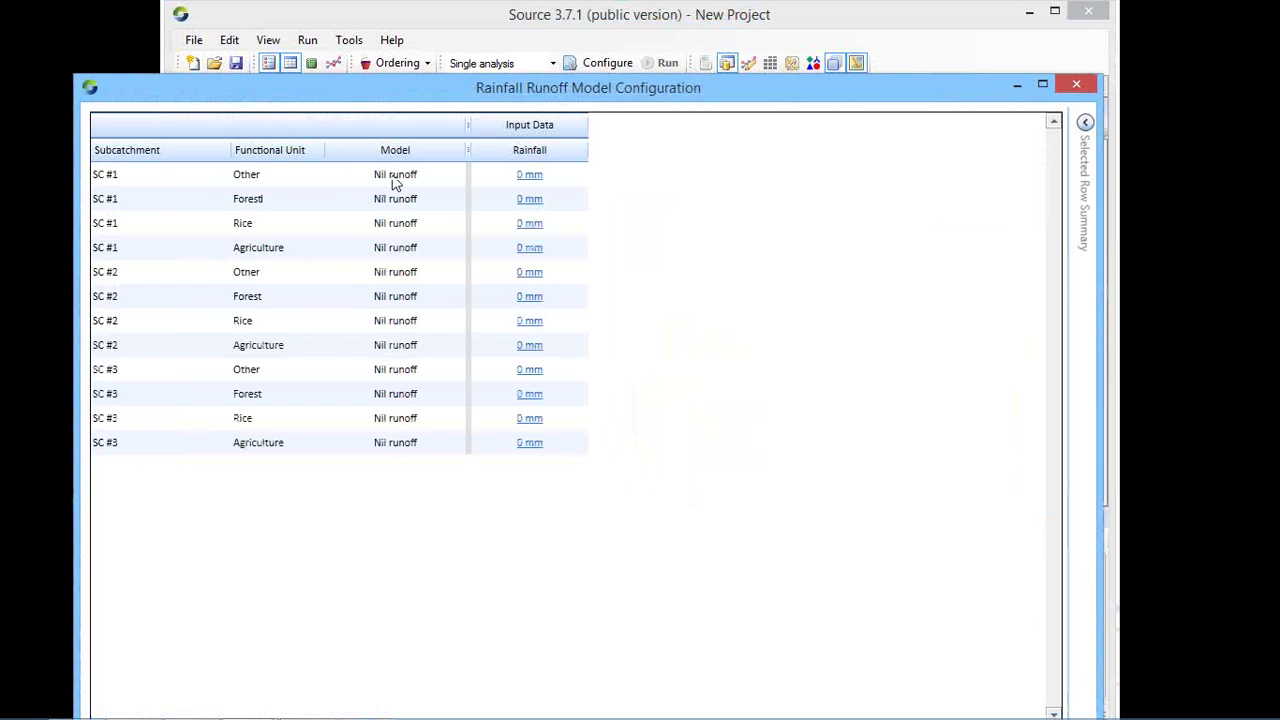
left_click(446, 176)
left_click(449, 175)
left_click(453, 177)
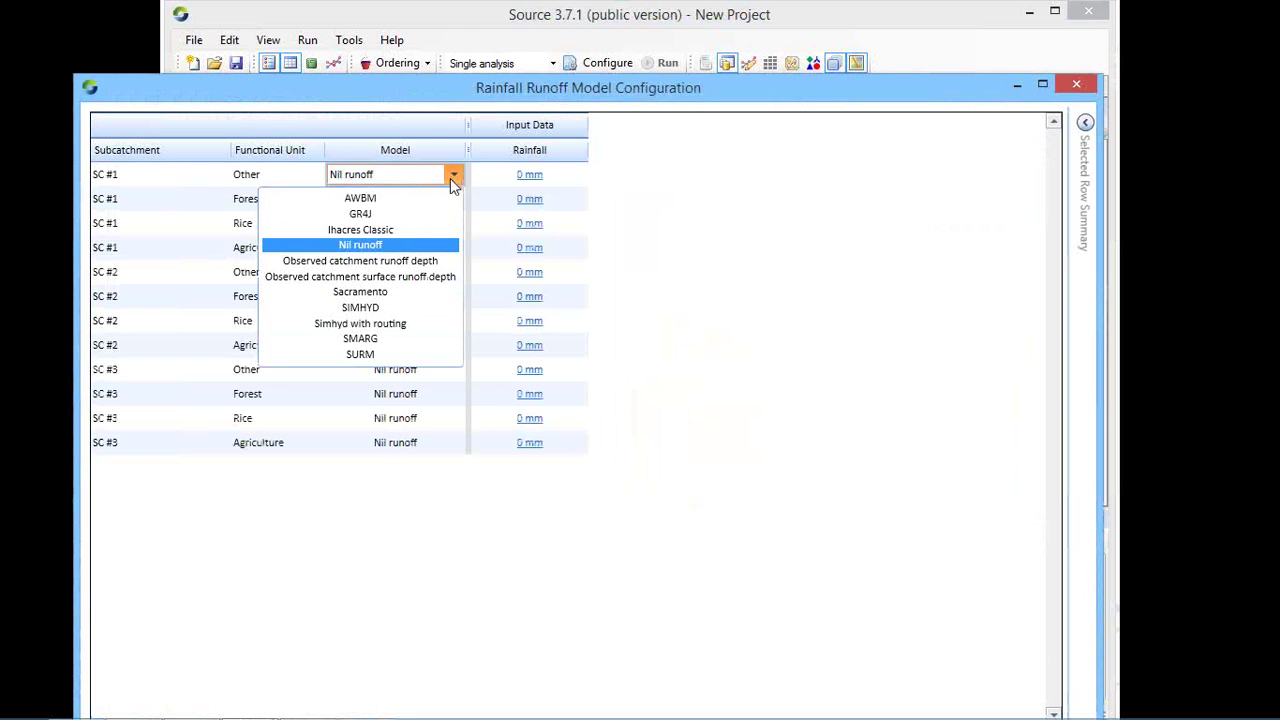
left_click(353, 216)
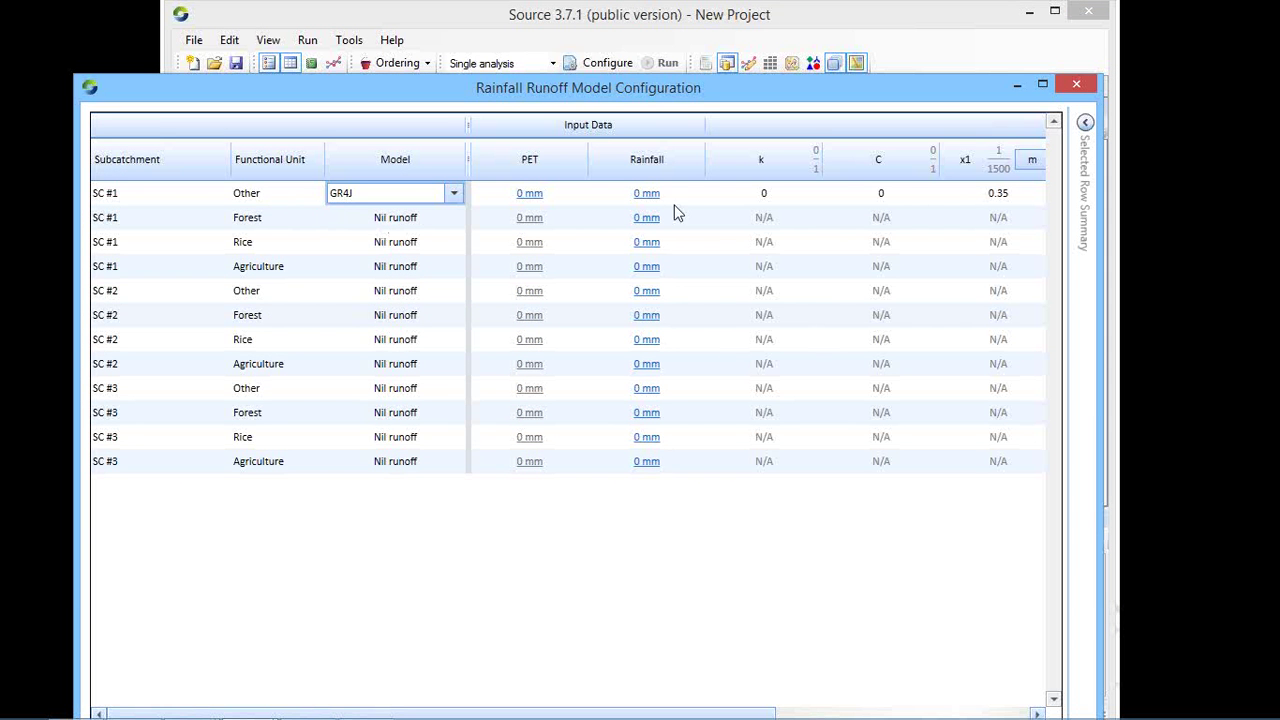
left_click(453, 193)
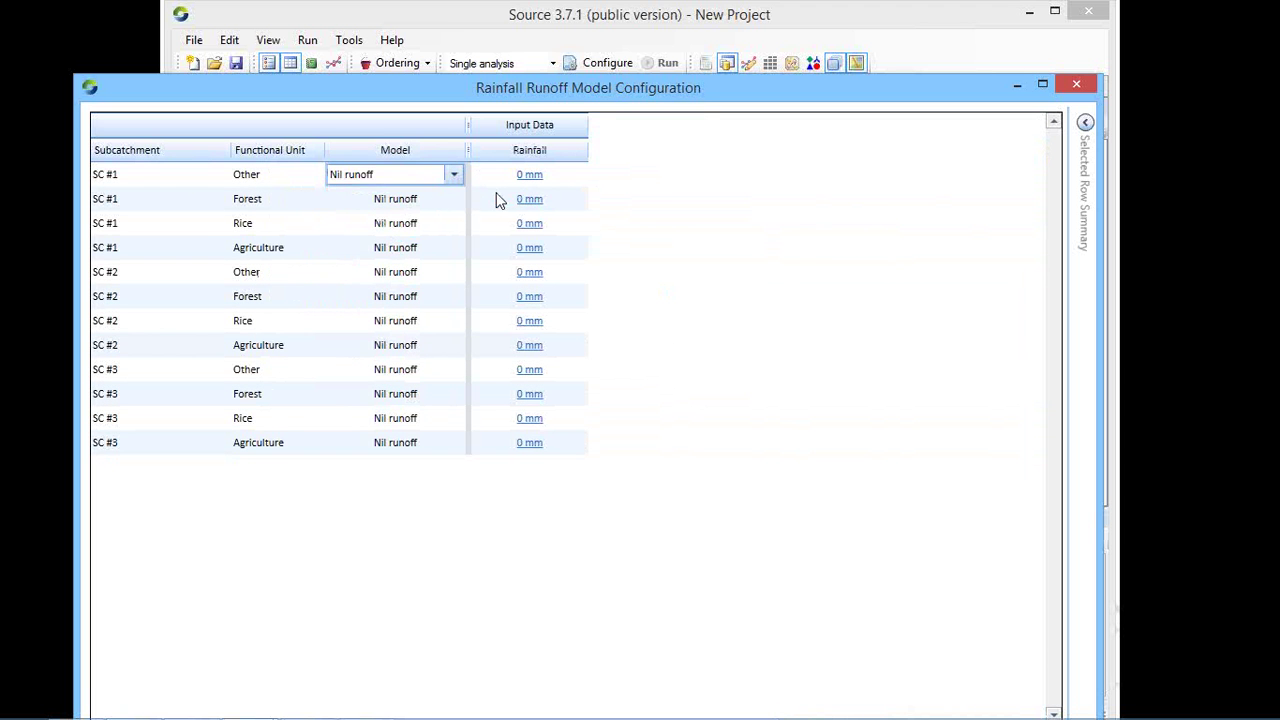
left_click(453, 174)
left_click(421, 222)
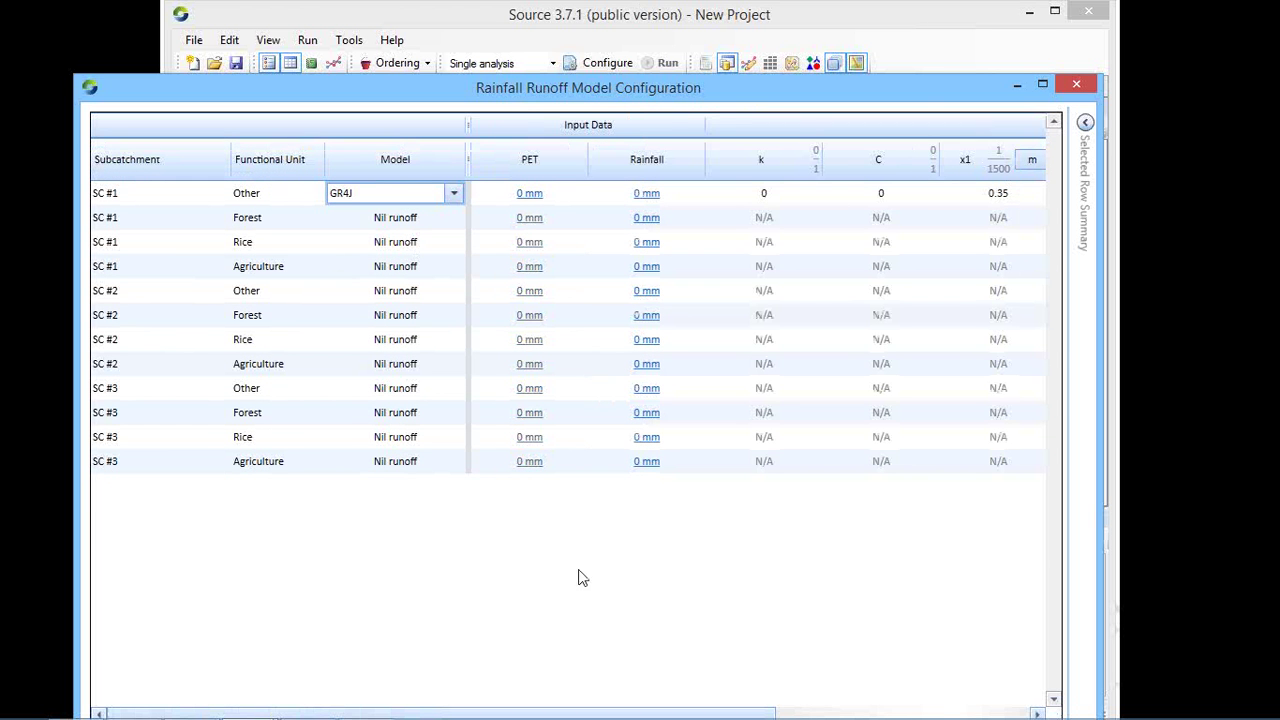
Copy the GR4J model from the first row to all remaining functional units in SC #1, SC #2 and SC #3.
left_click_drag(686, 95, 690, 31)
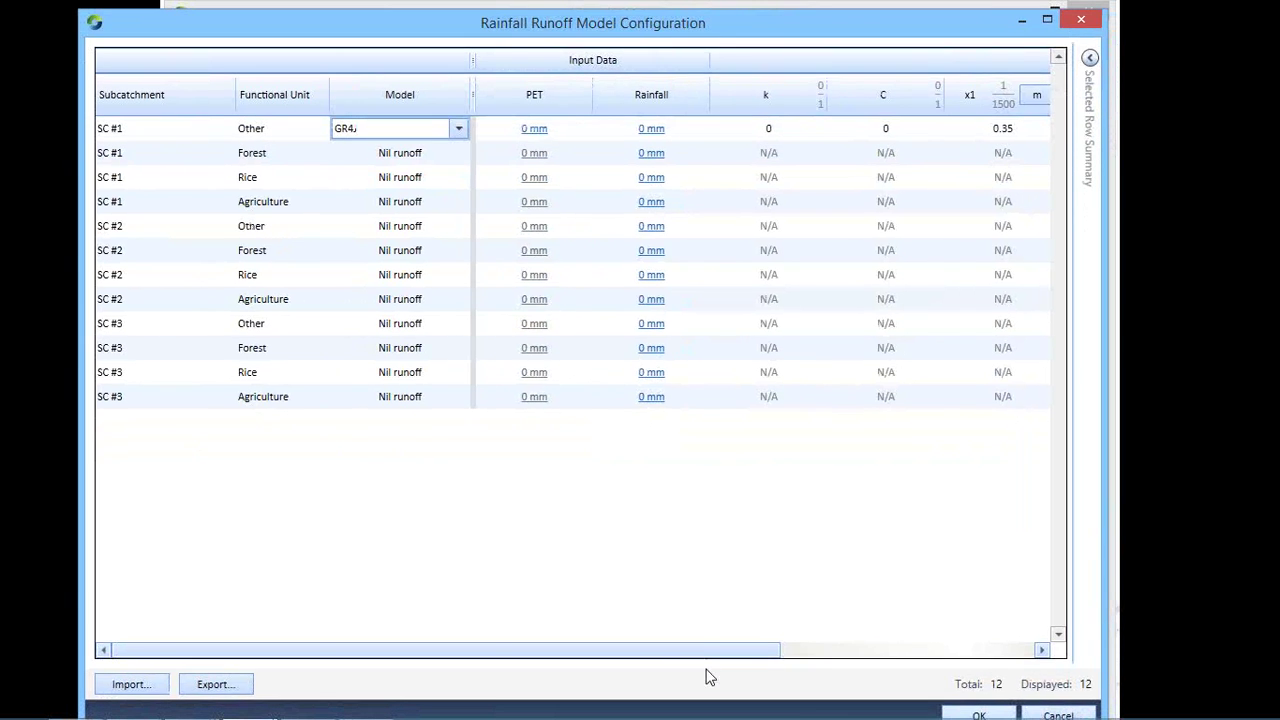
left_click_drag(702, 648, 1056, 636)
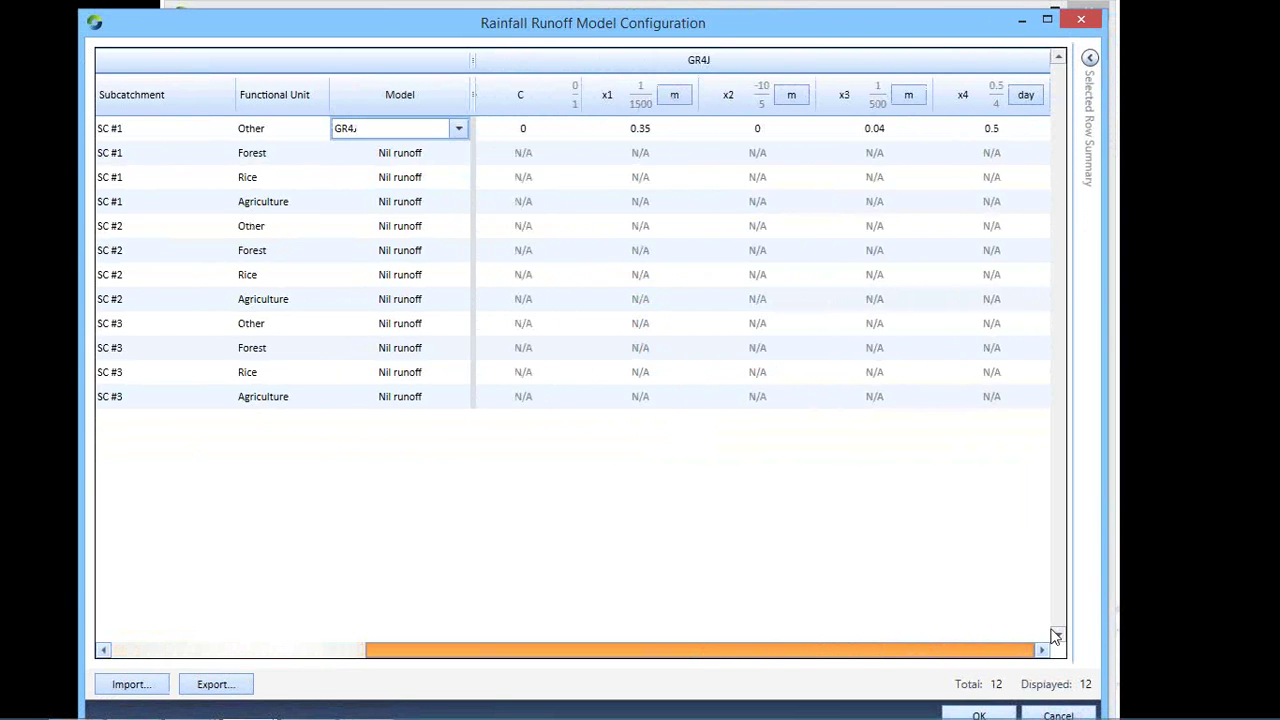
left_click_drag(966, 655, 680, 650)
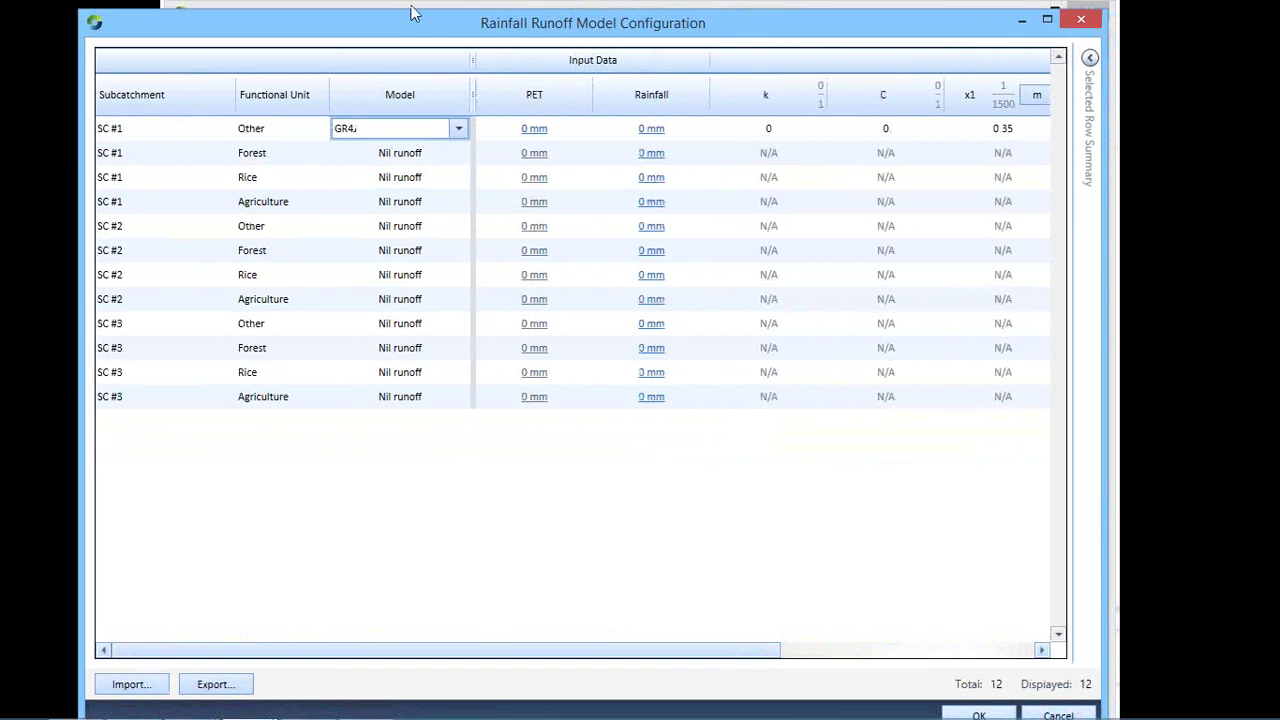
left_click(296, 137)
left_click(373, 131)
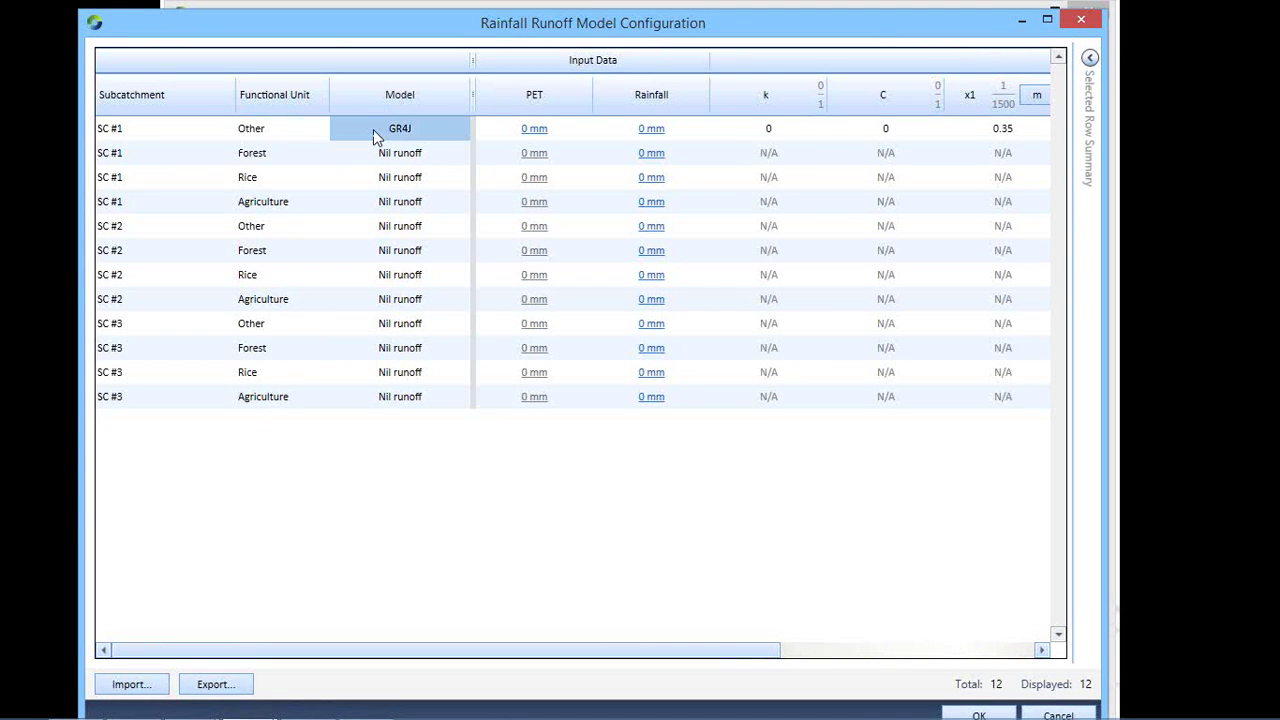
left_click_drag(351, 154, 366, 396)
key("ctrl+v")
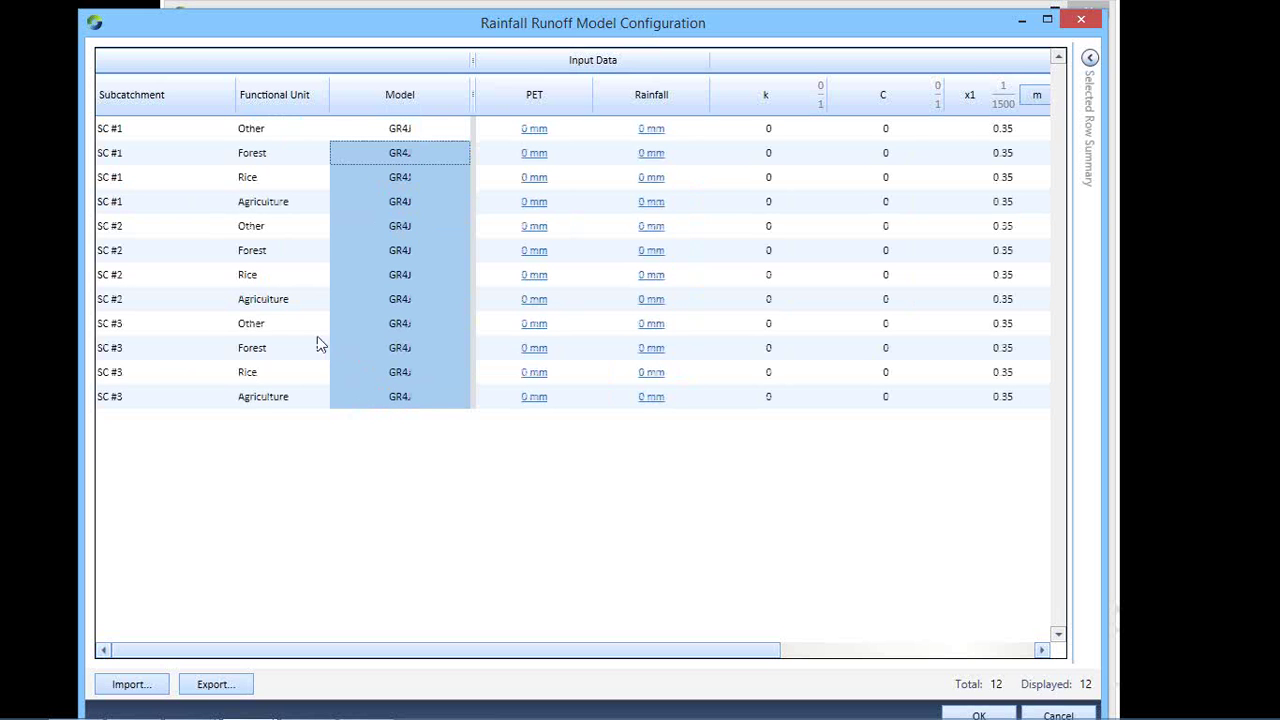
Load evaporation_2006_2010.csv as a file data source for the PET input of SC #1 Other.
left_click(546, 132)
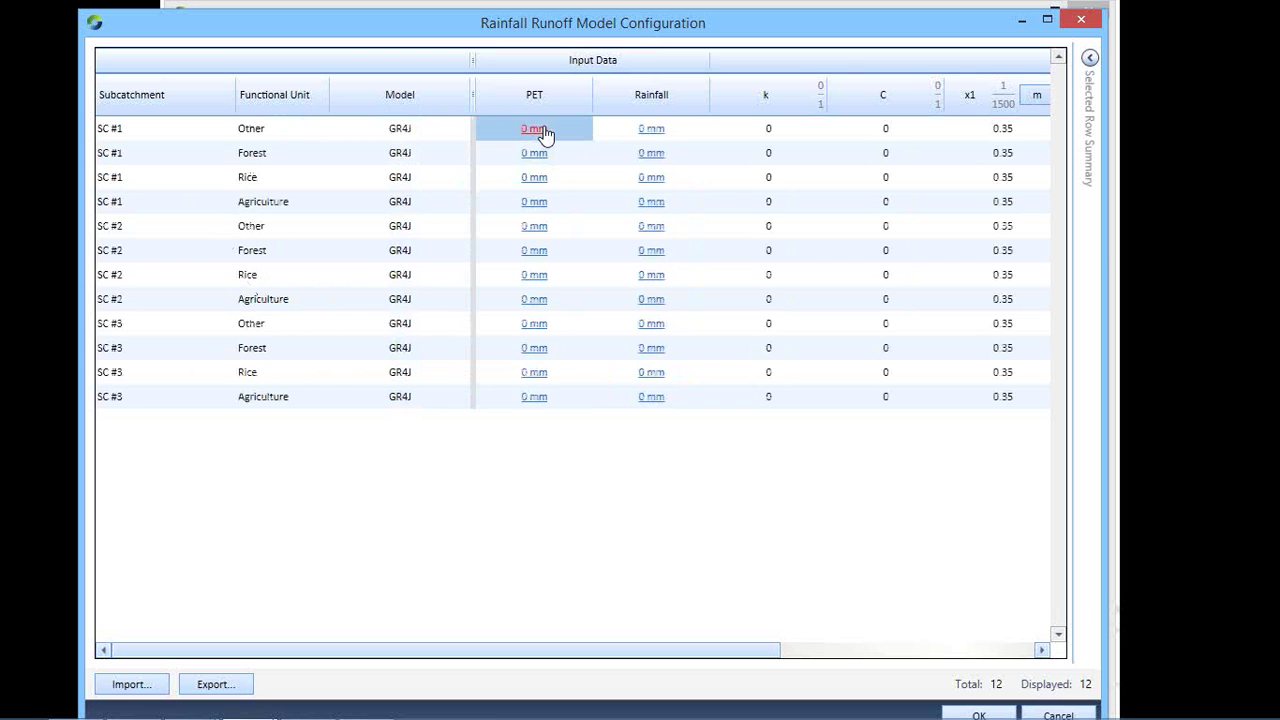
left_click(546, 132)
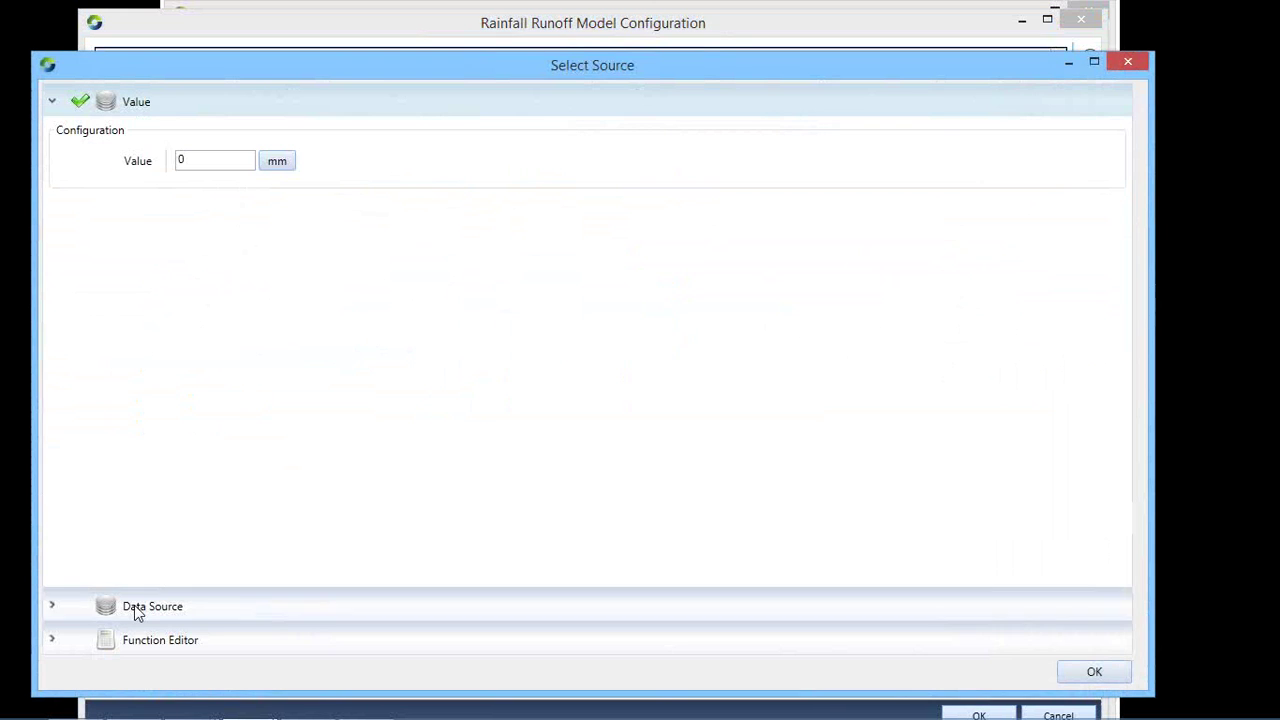
left_click(157, 608)
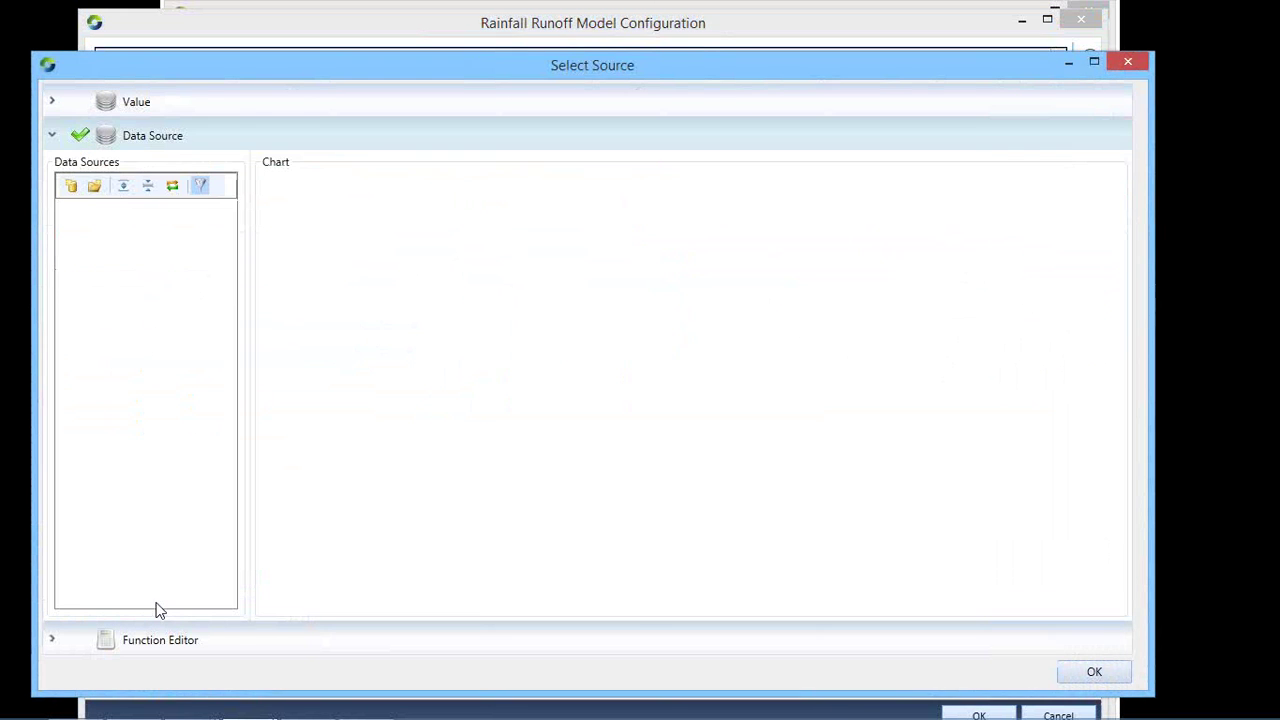
left_click(71, 186)
left_click(71, 208)
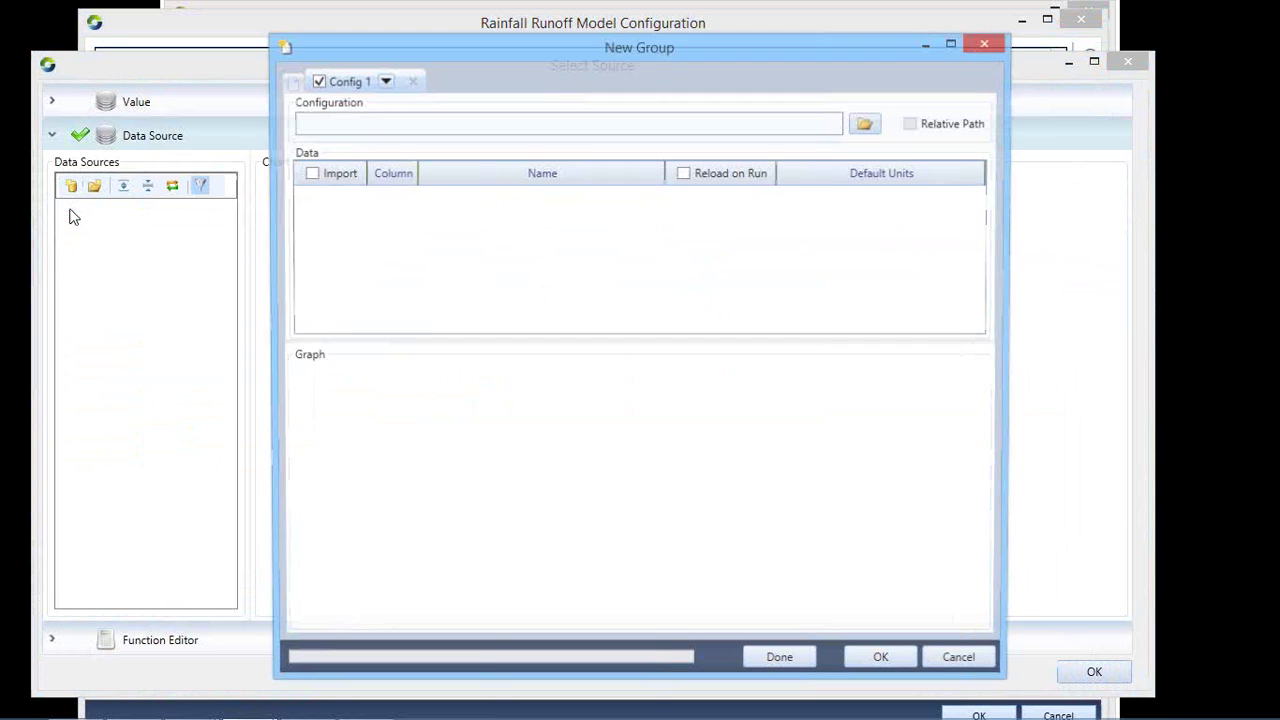
left_click(868, 125)
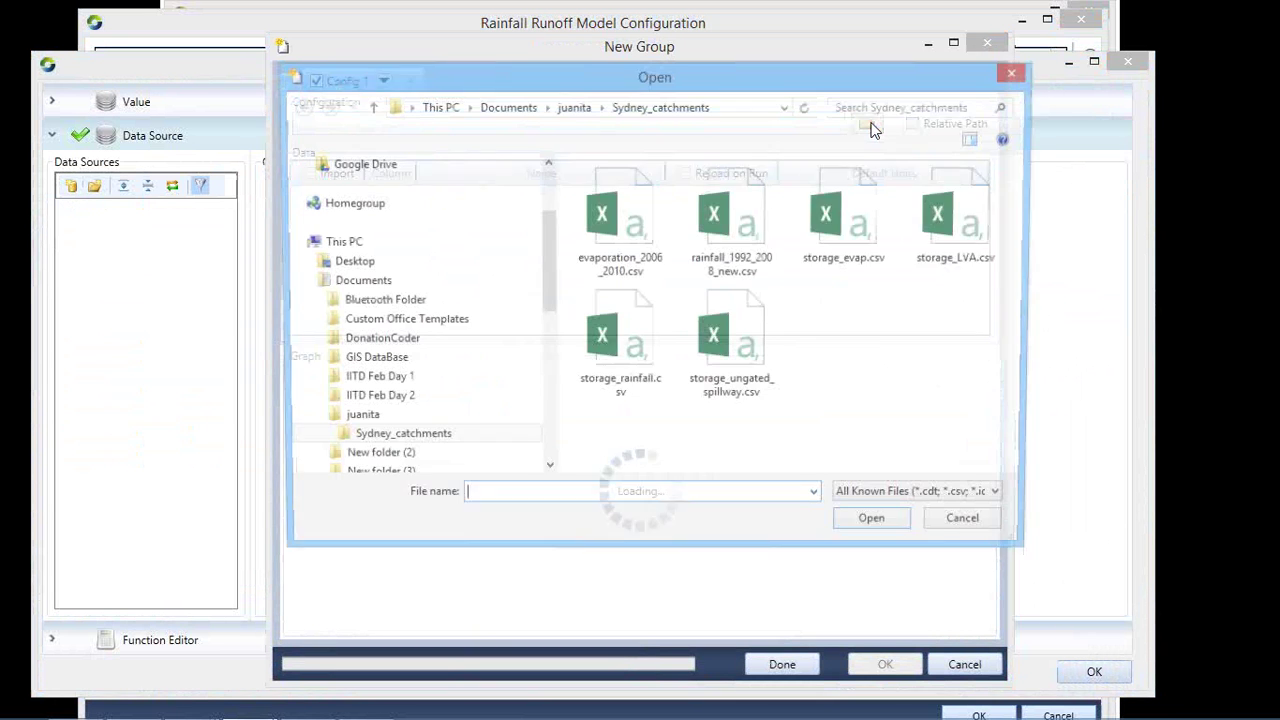
left_click(620, 218)
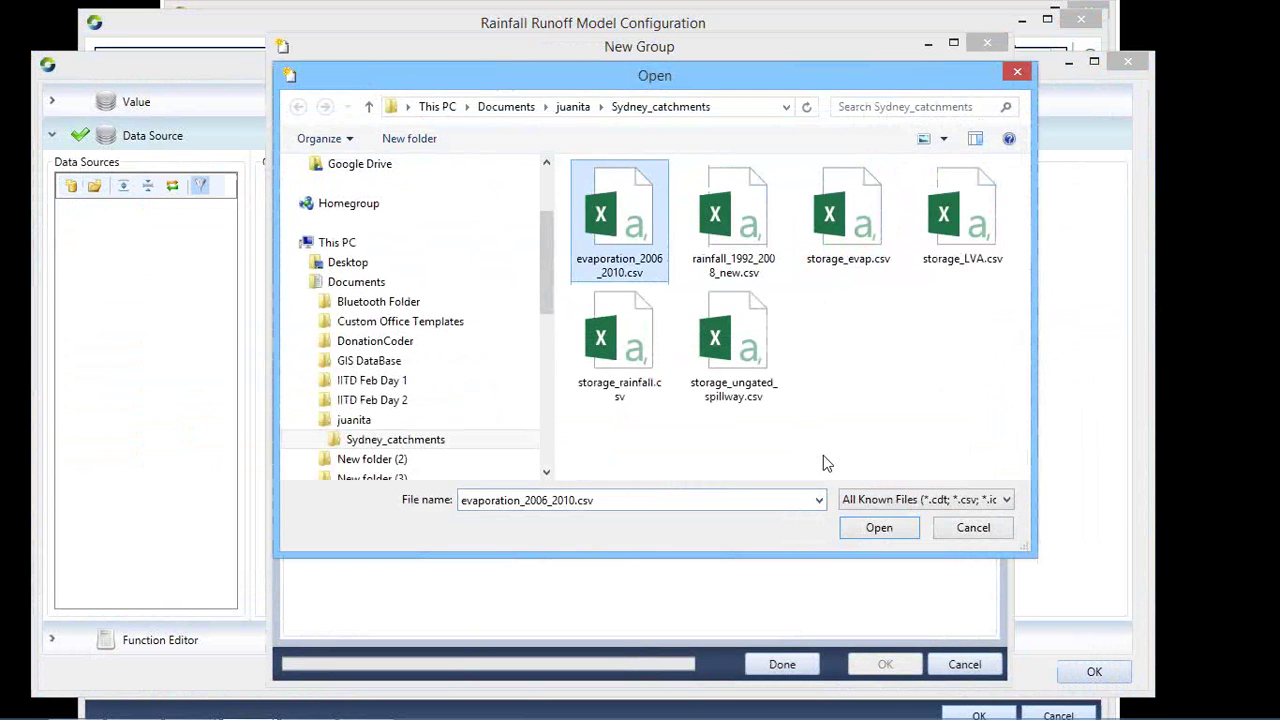
left_click(879, 528)
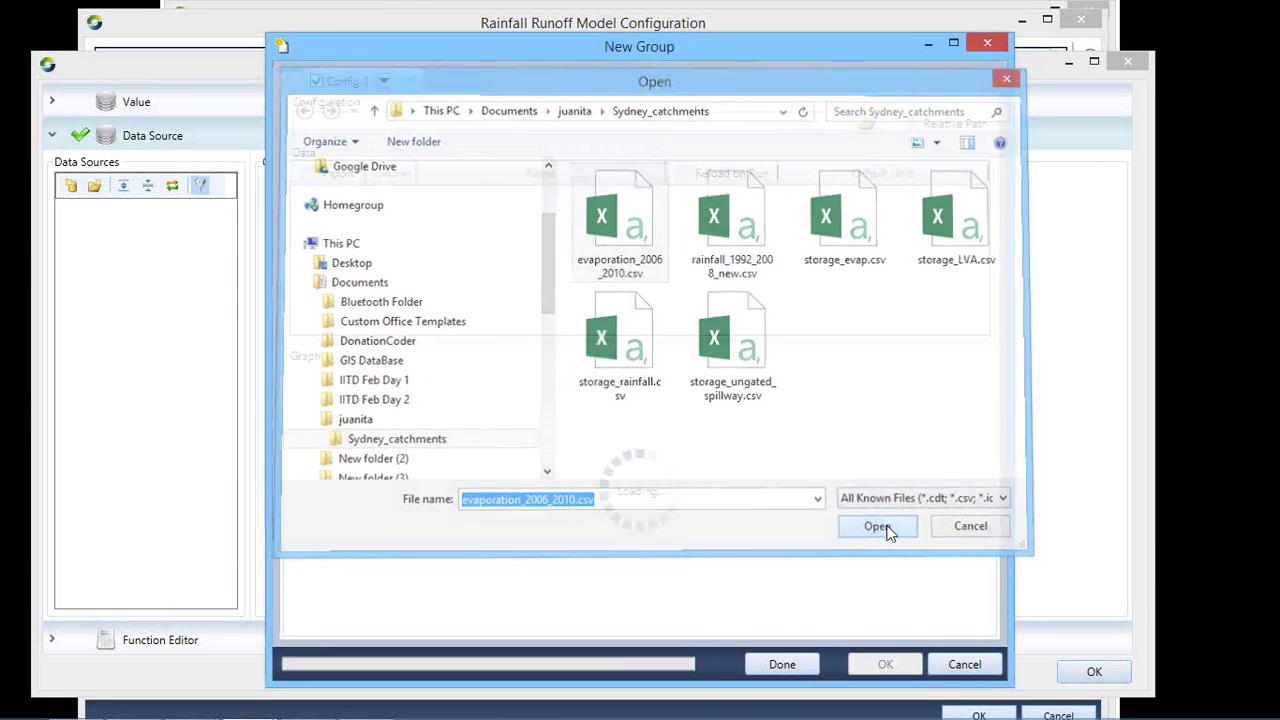
Import the PET column in millimetres per day and assign it as the PET input of SC #1 Other.
left_click(884, 200)
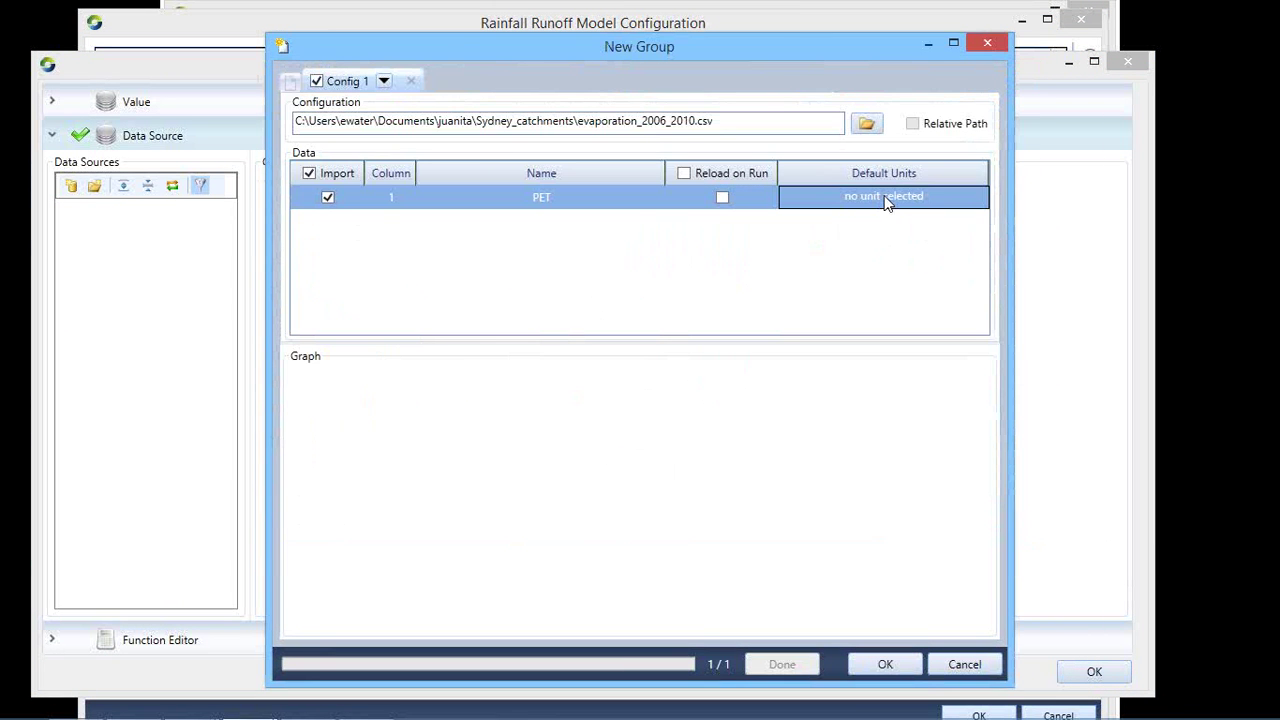
left_click(886, 200)
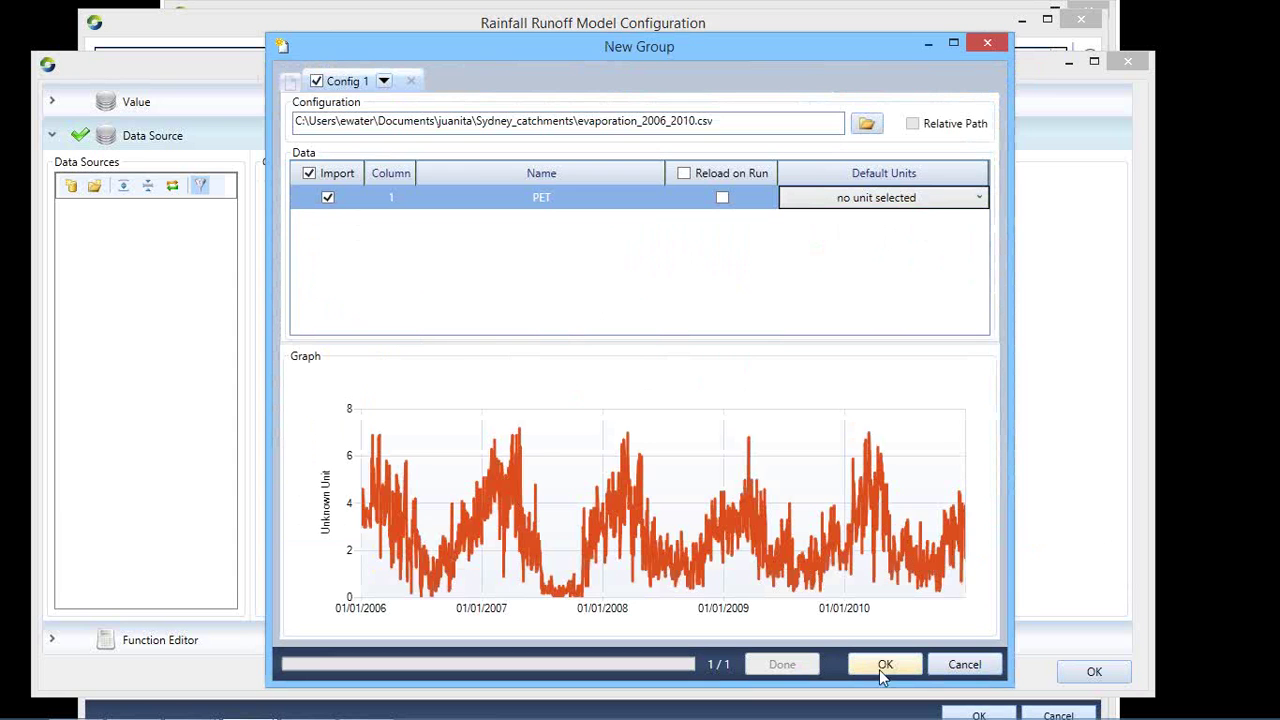
left_click(907, 199)
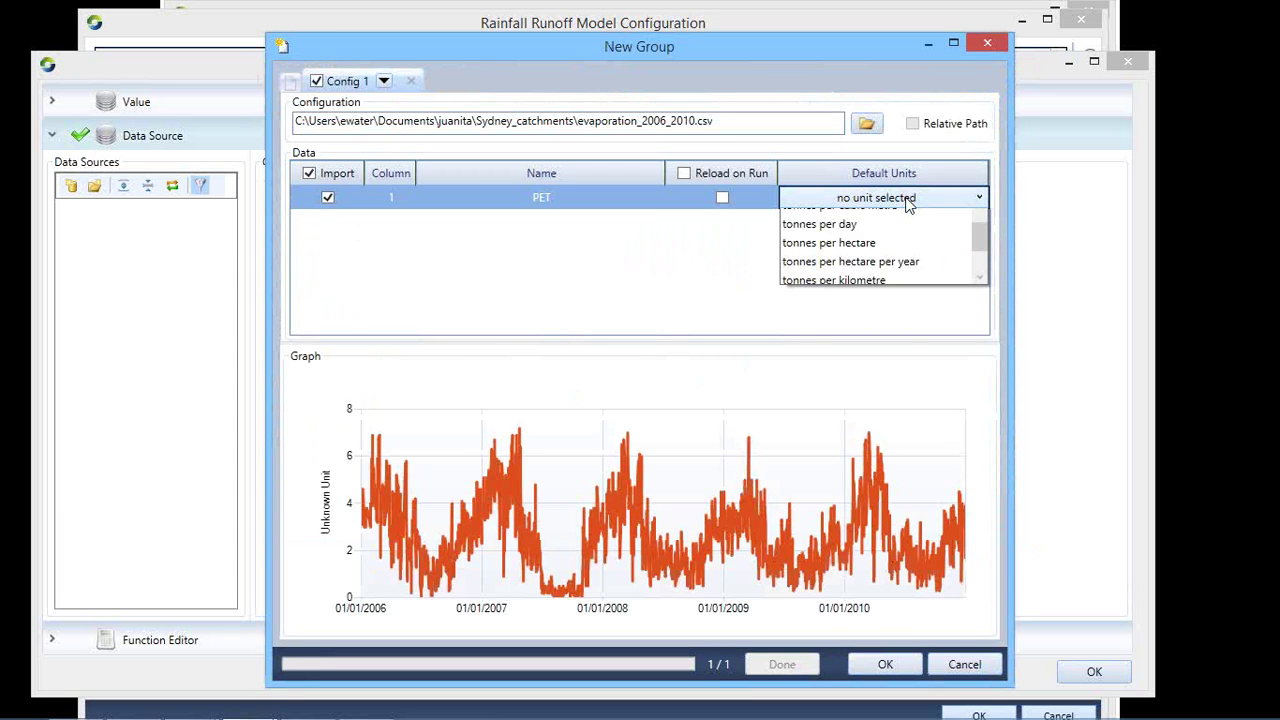
type("millim")
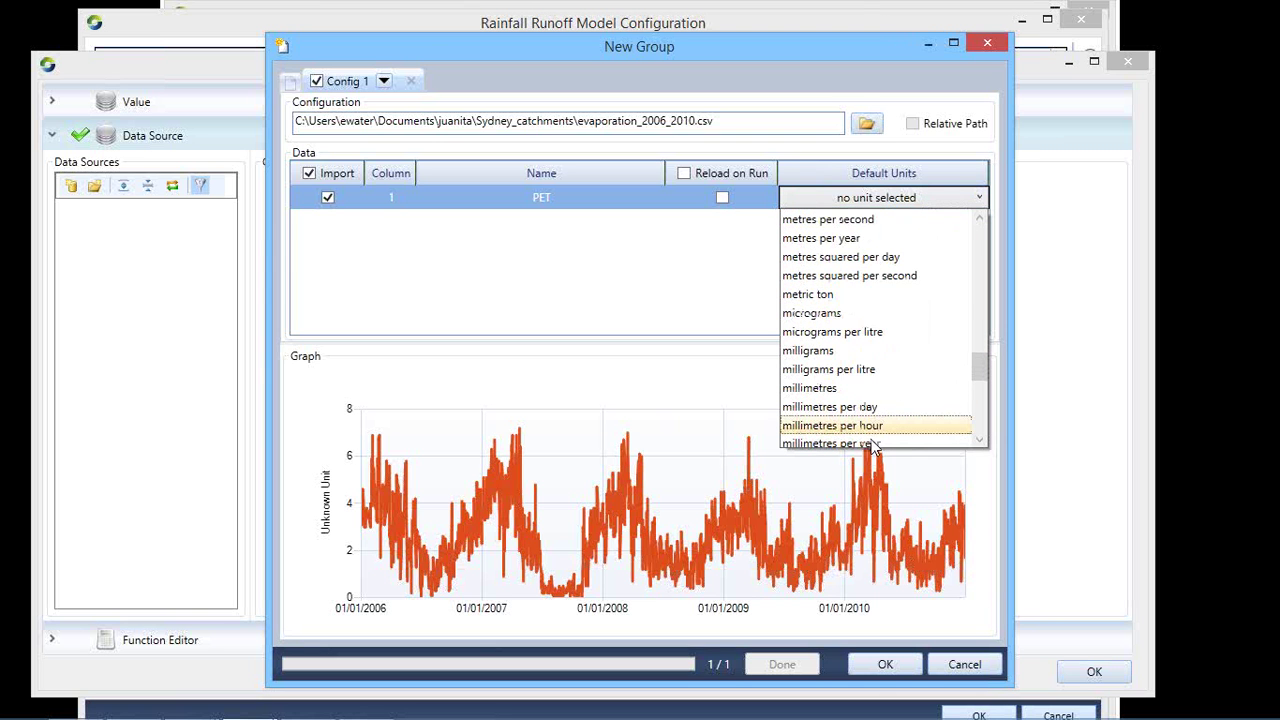
left_click(866, 407)
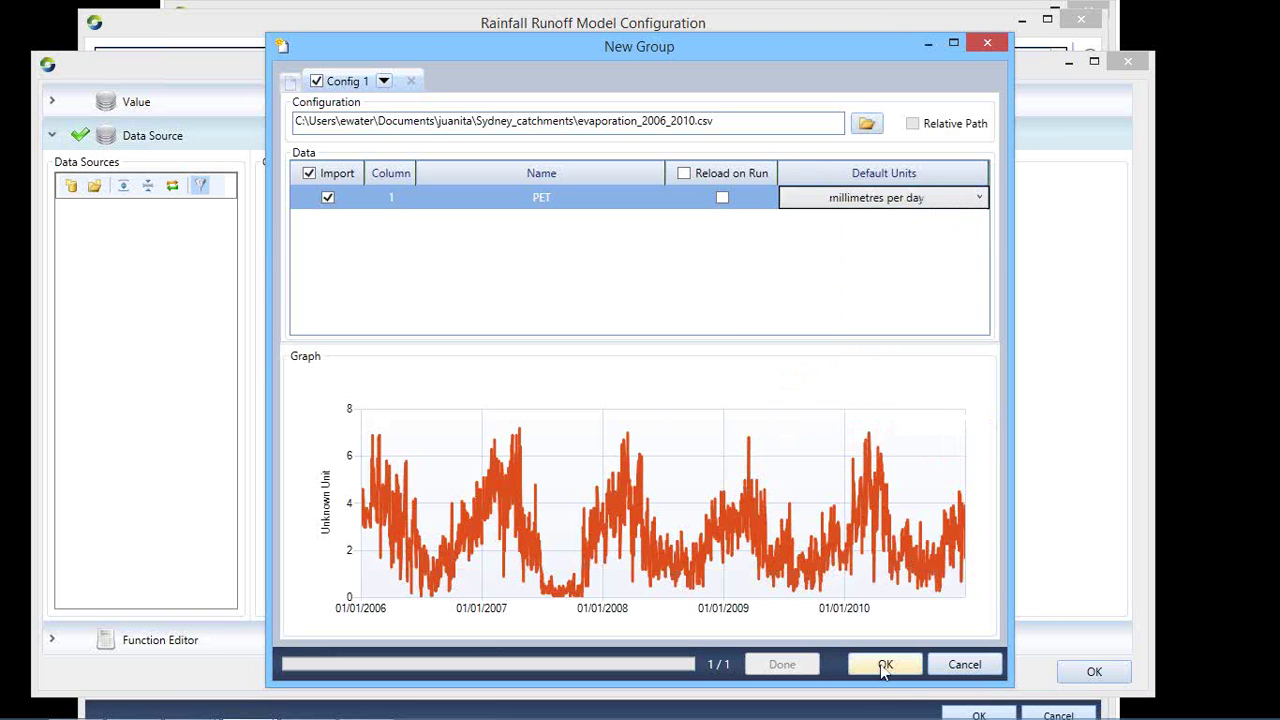
left_click(880, 664)
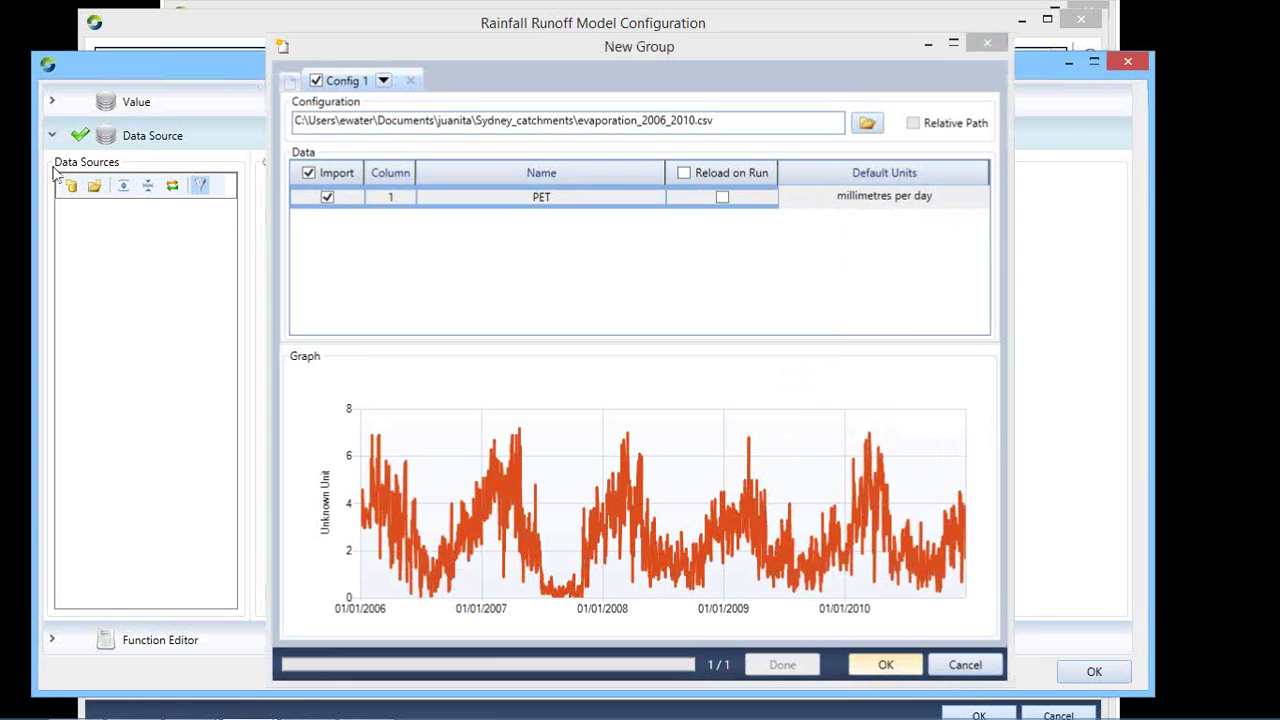
left_click(114, 238)
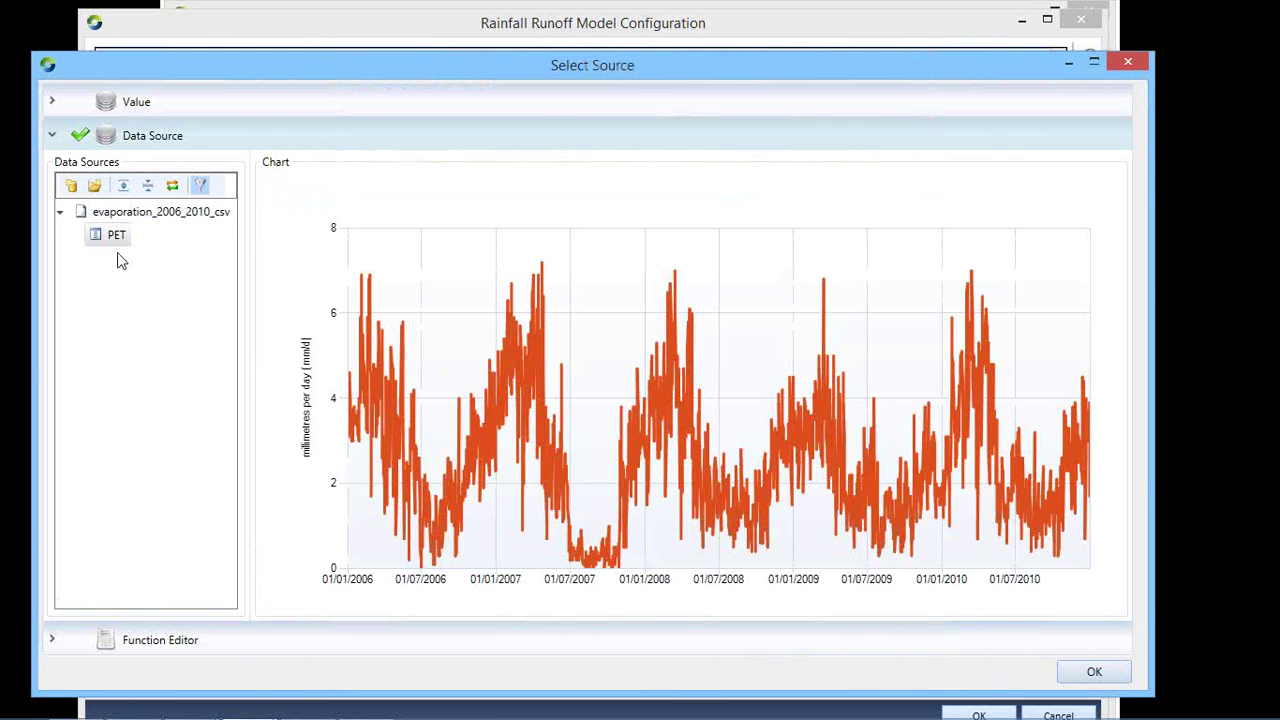
left_click(1095, 672)
Load rainfall_1992_2008_new.csv as a file data source for the rainfall input of SC #1 Other.
left_click(650, 140)
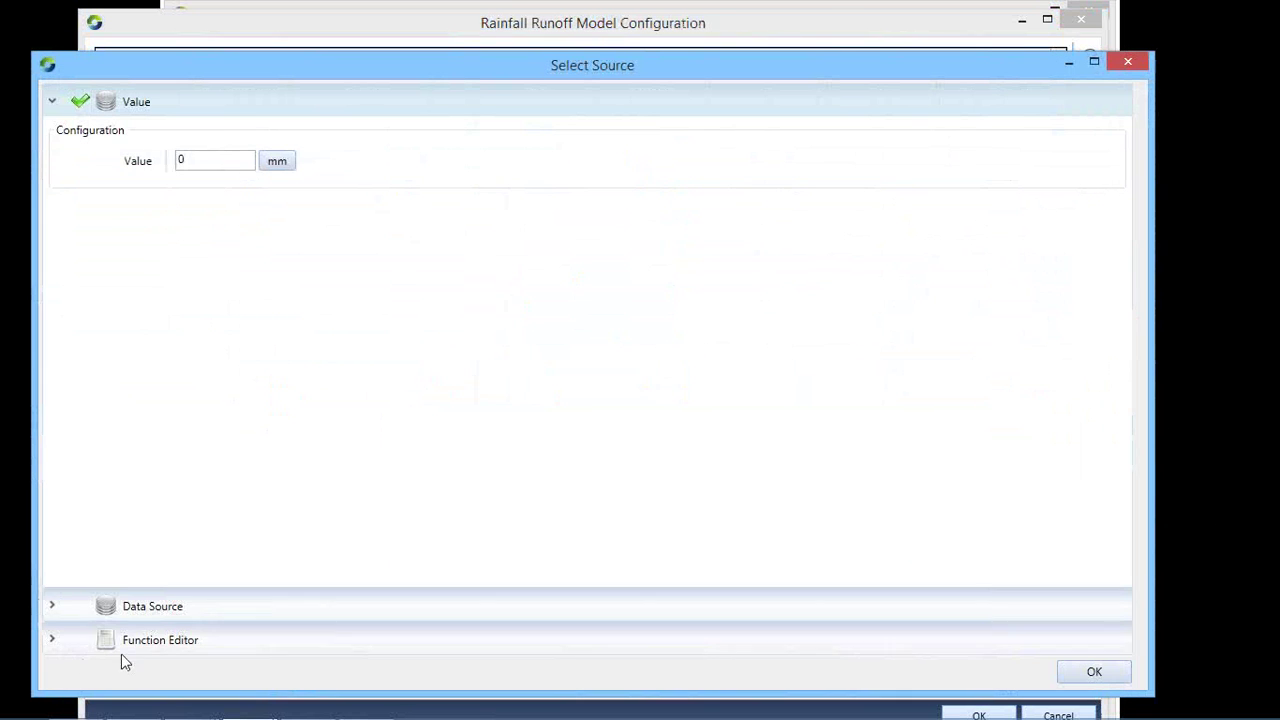
left_click(118, 603)
left_click(71, 186)
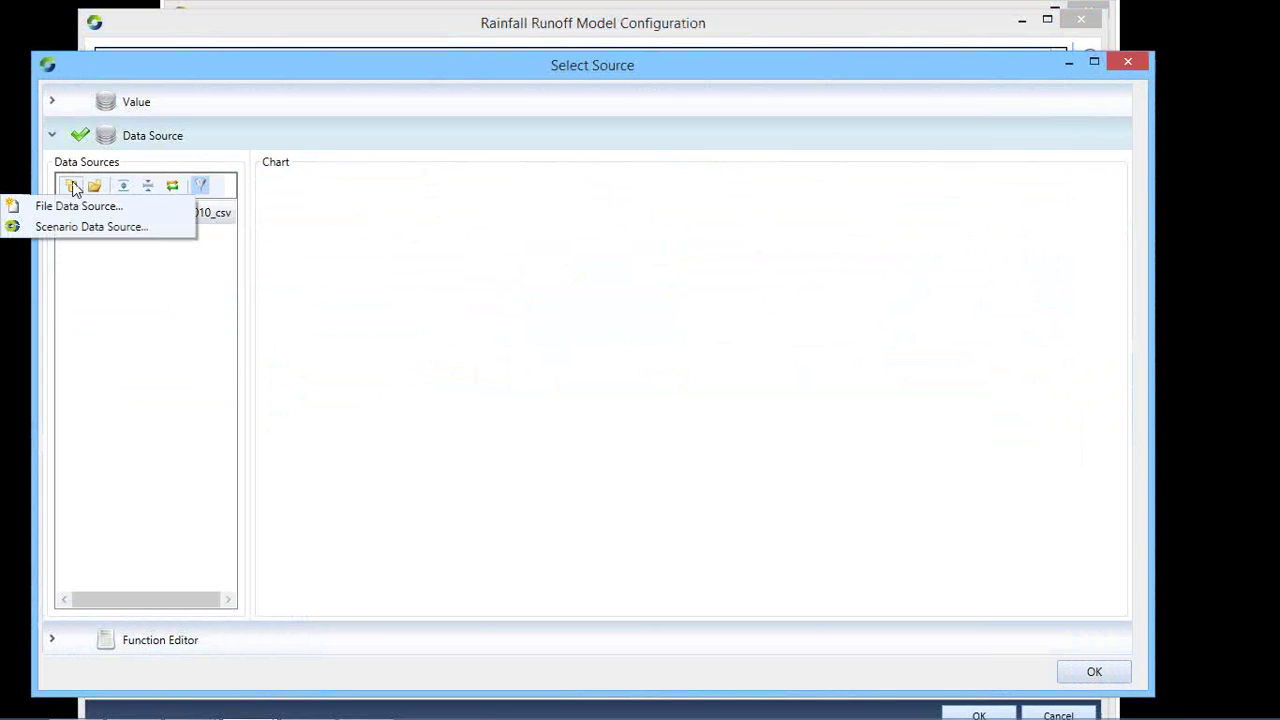
left_click(74, 206)
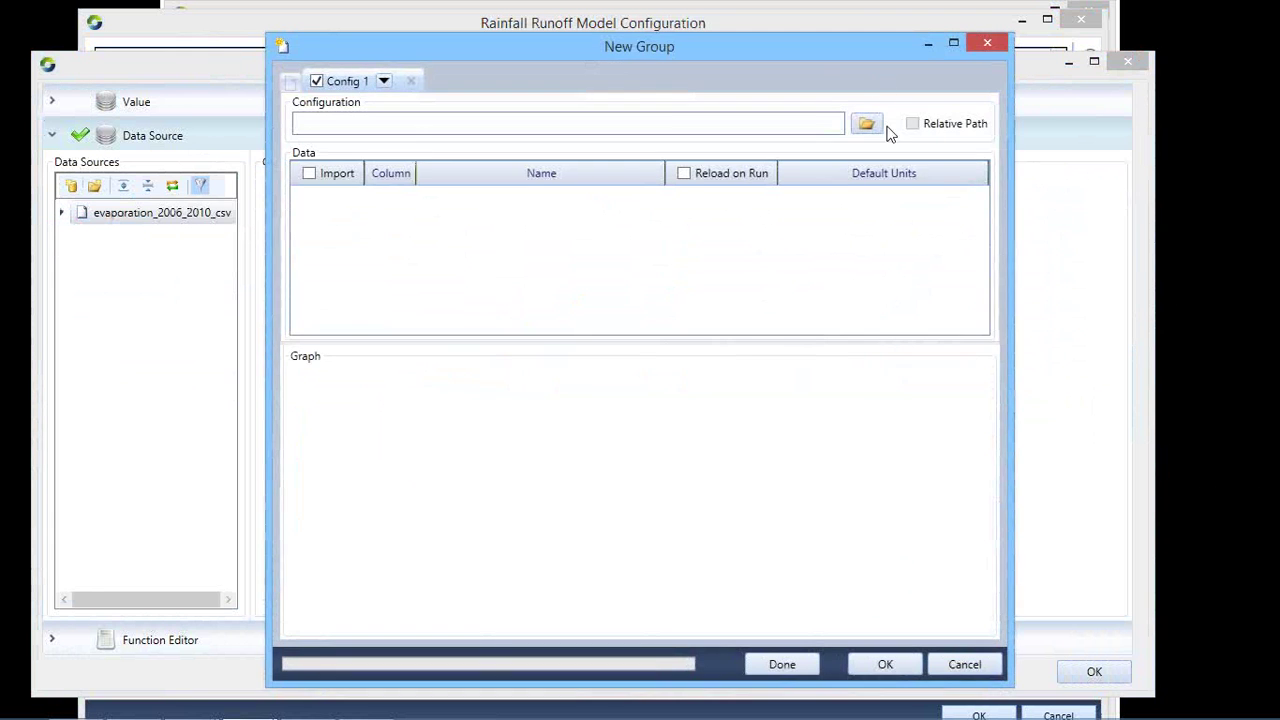
left_click(865, 123)
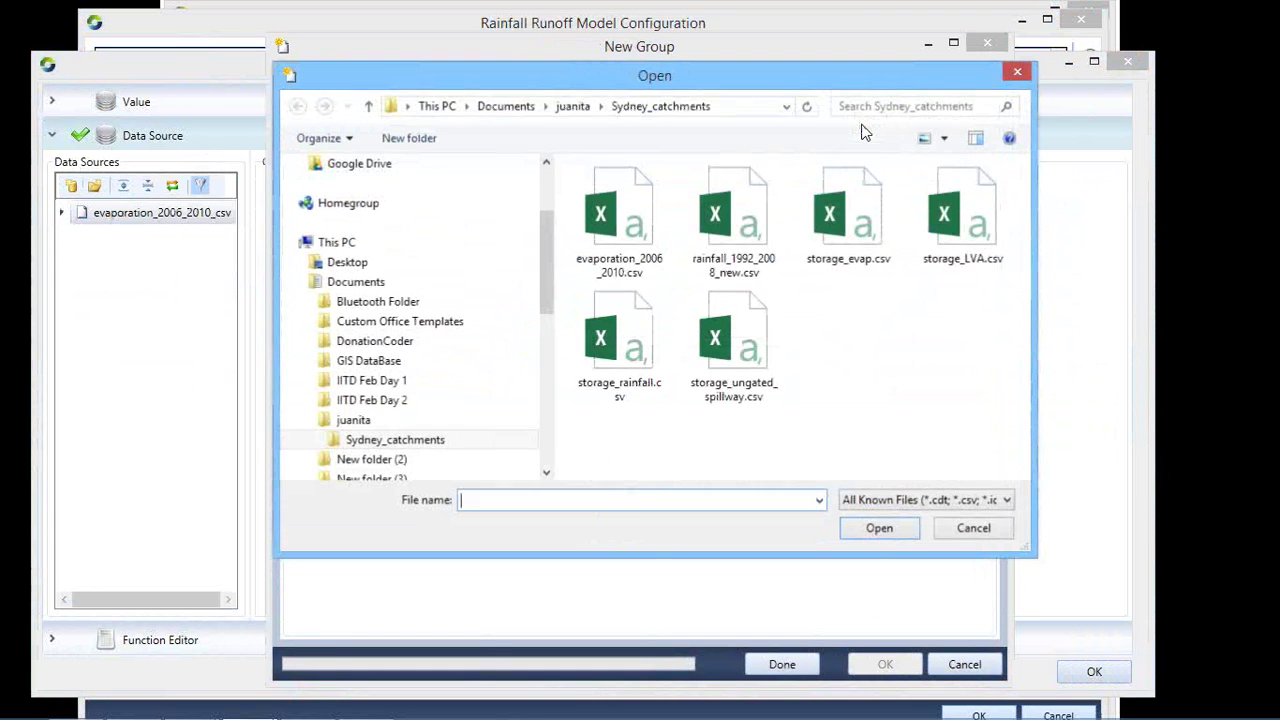
left_click(733, 220)
left_click(891, 528)
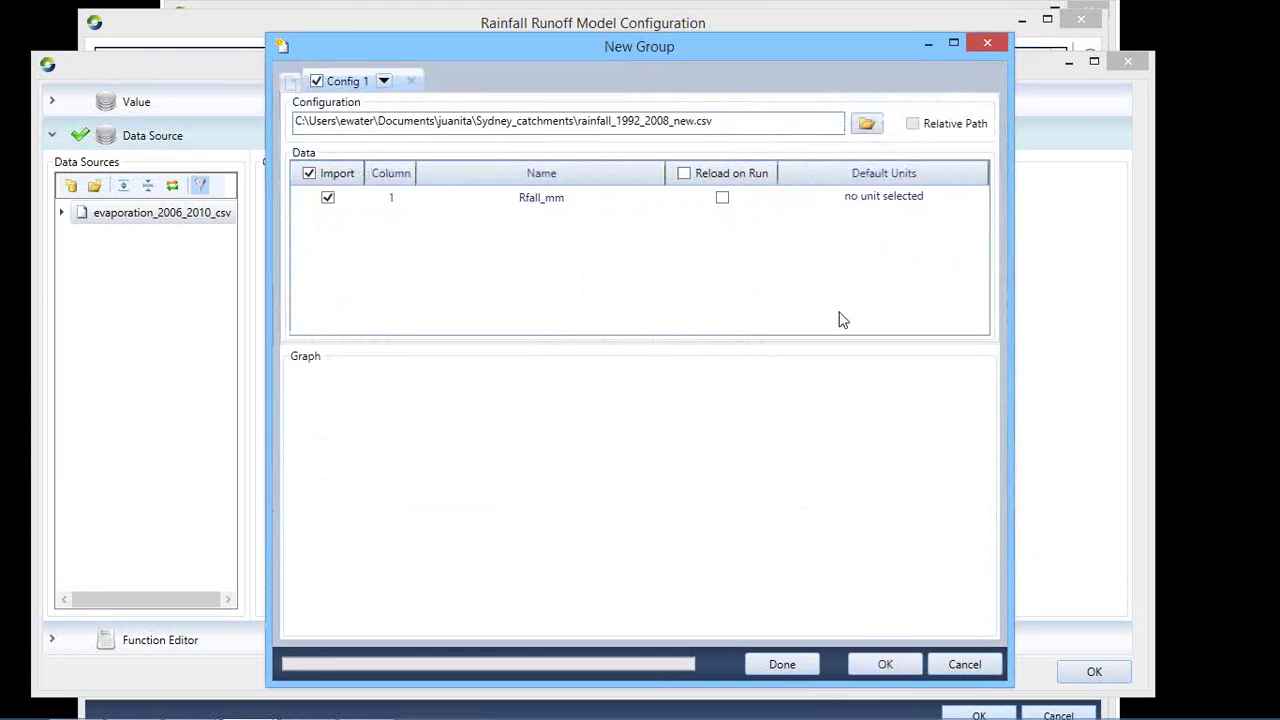
Import the Rfall_mm column in millimetres and assign it as the rainfall input of SC #1 Other.
left_click(924, 205)
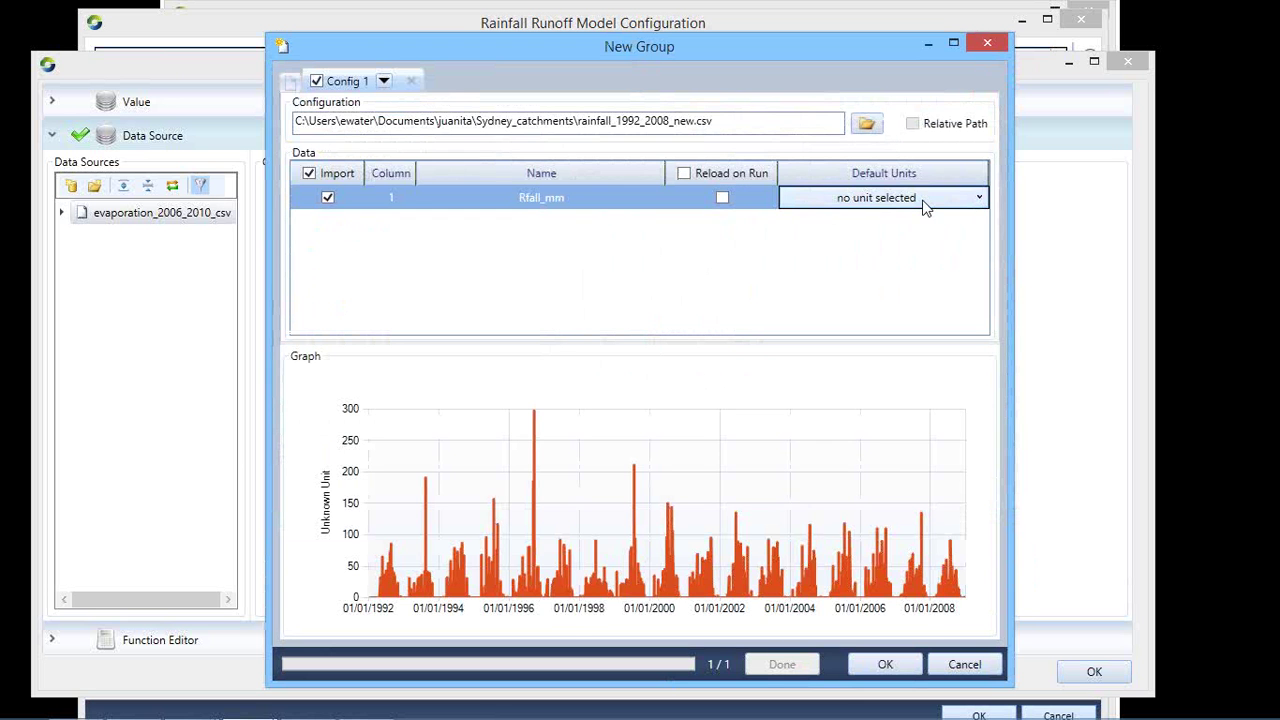
left_click(925, 205)
type("millim")
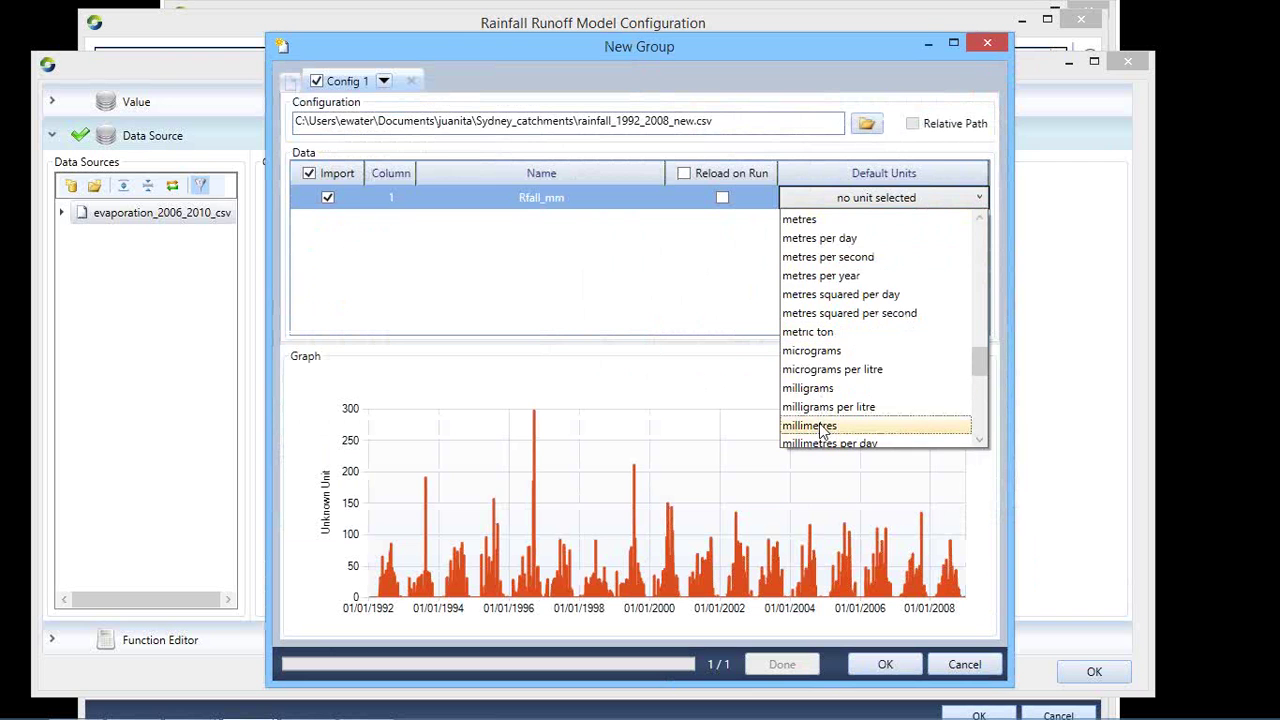
left_click(825, 428)
left_click(905, 662)
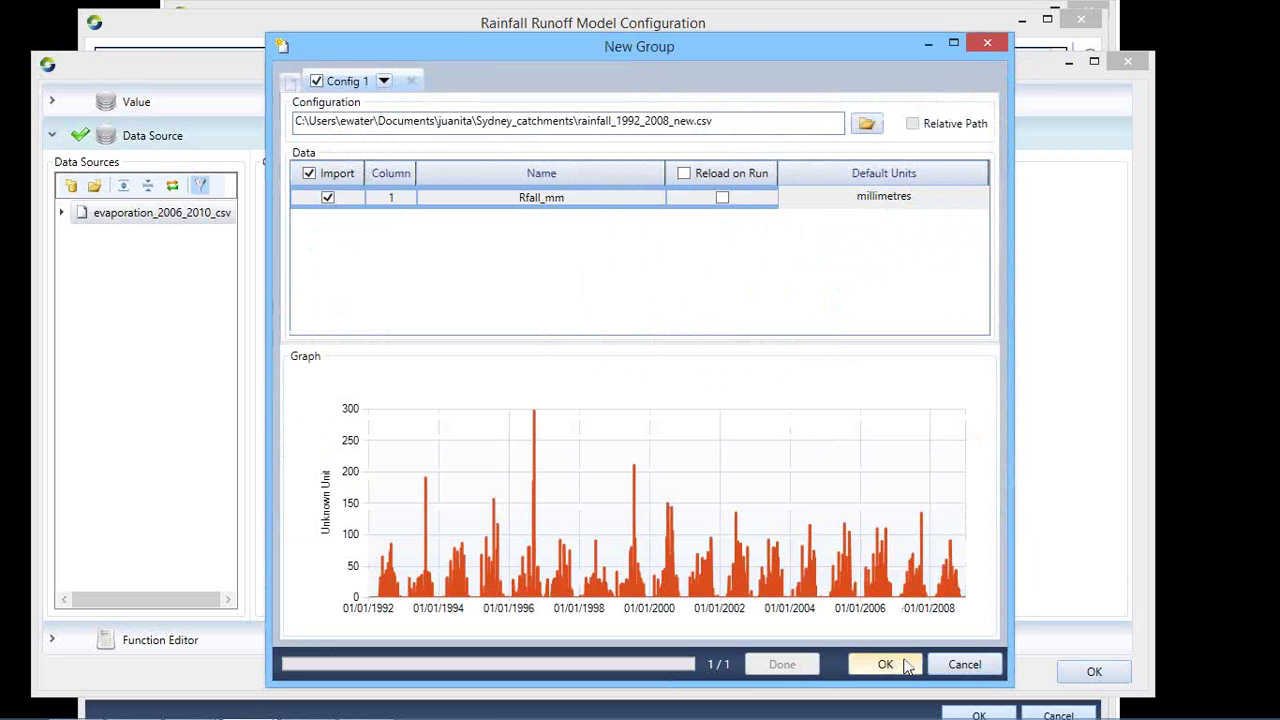
left_click(135, 259)
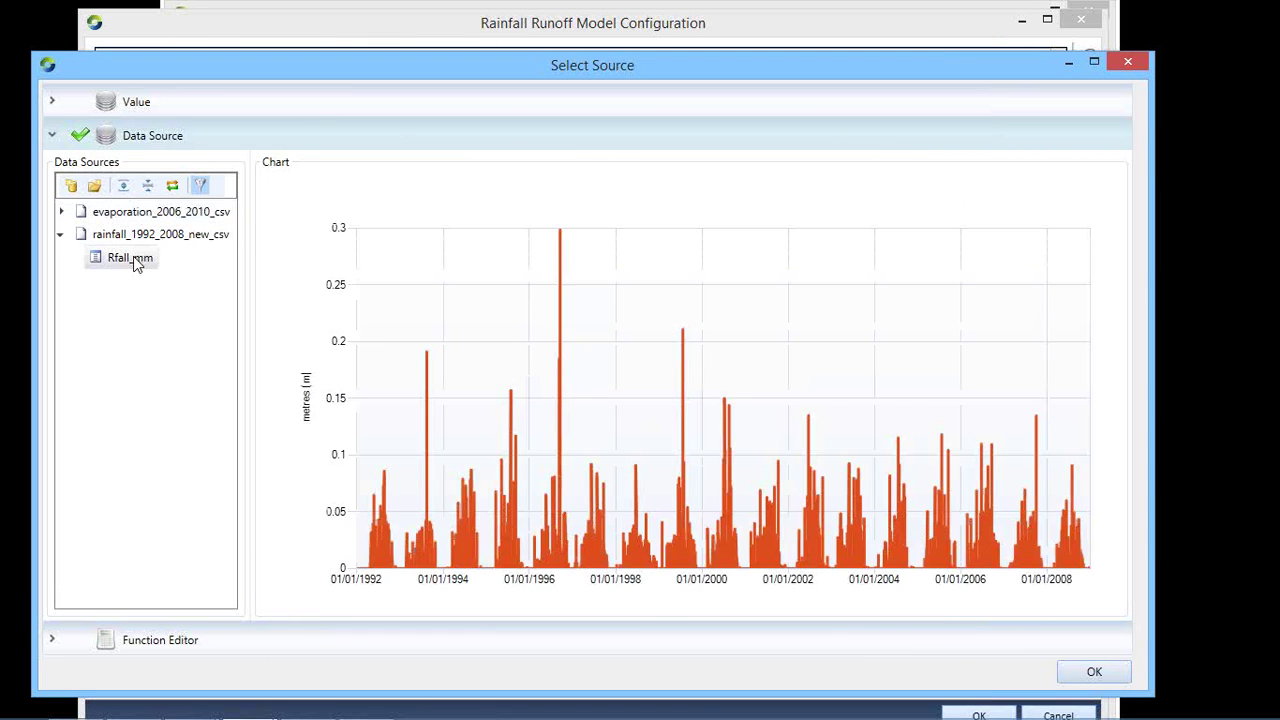
left_click(1094, 673)
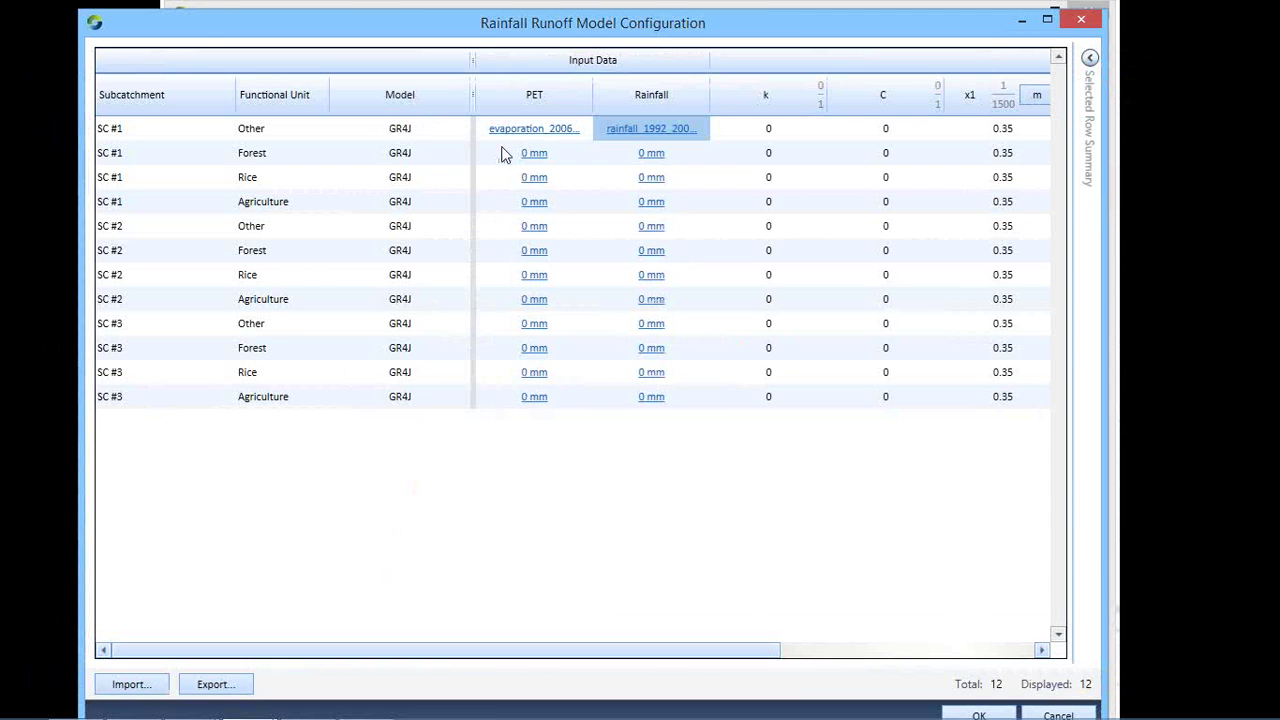
Copy the PET and rainfall inputs of SC #1 Other to all remaining functional units of SC #1, SC #2 and SC #3.
left_click_drag(484, 134, 697, 137)
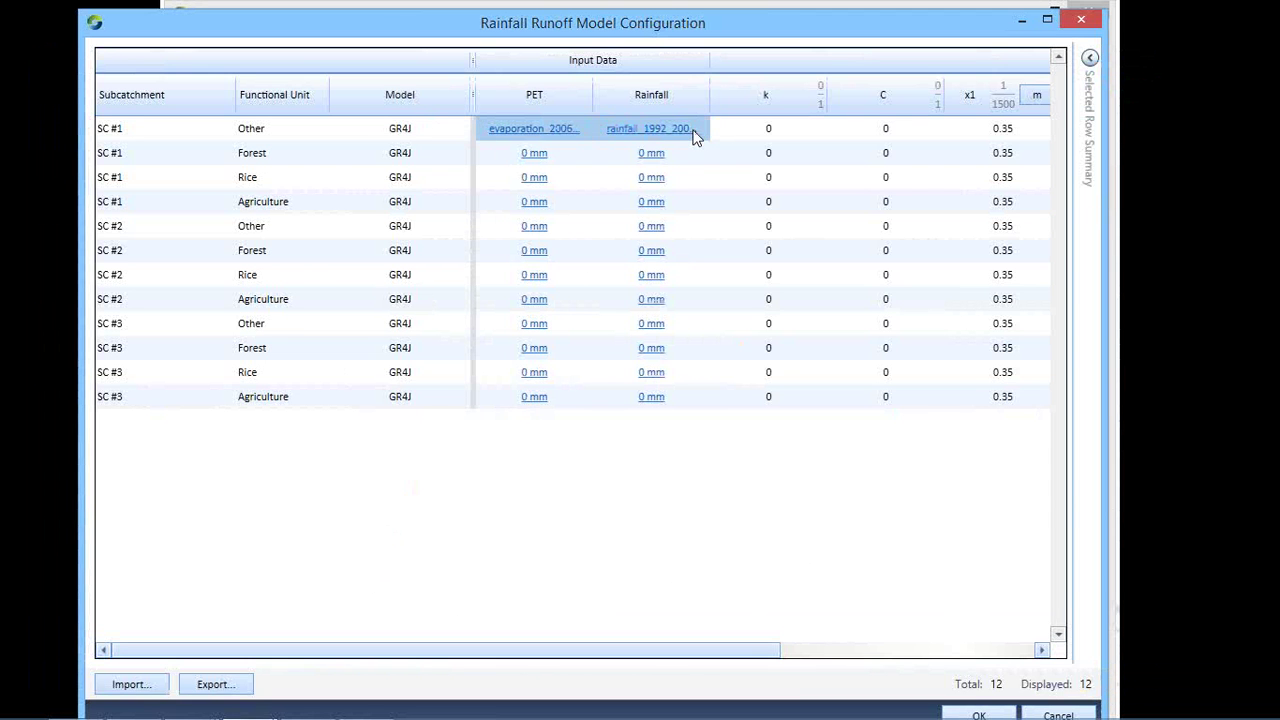
left_click_drag(487, 160, 670, 414)
key("ctrl+v")
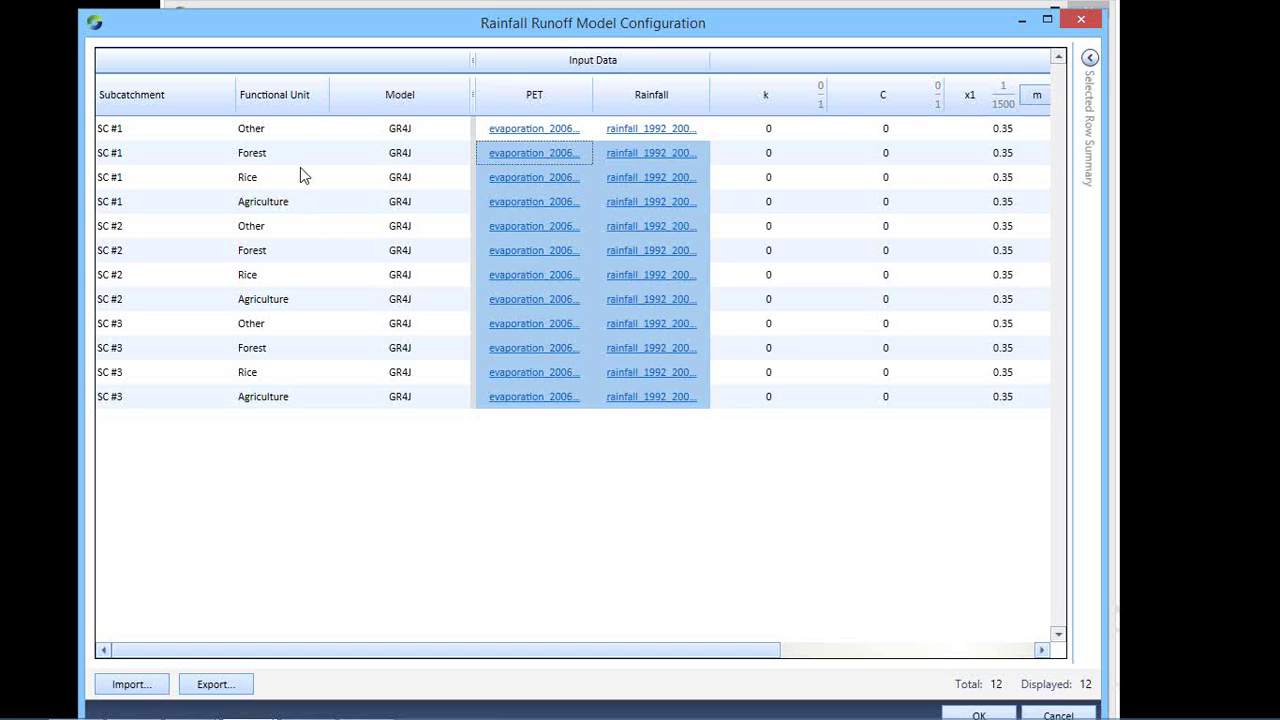
Review the rainfall runoff models available for SC #1 Rice without changing the selection.
left_click(440, 183)
left_click(440, 183)
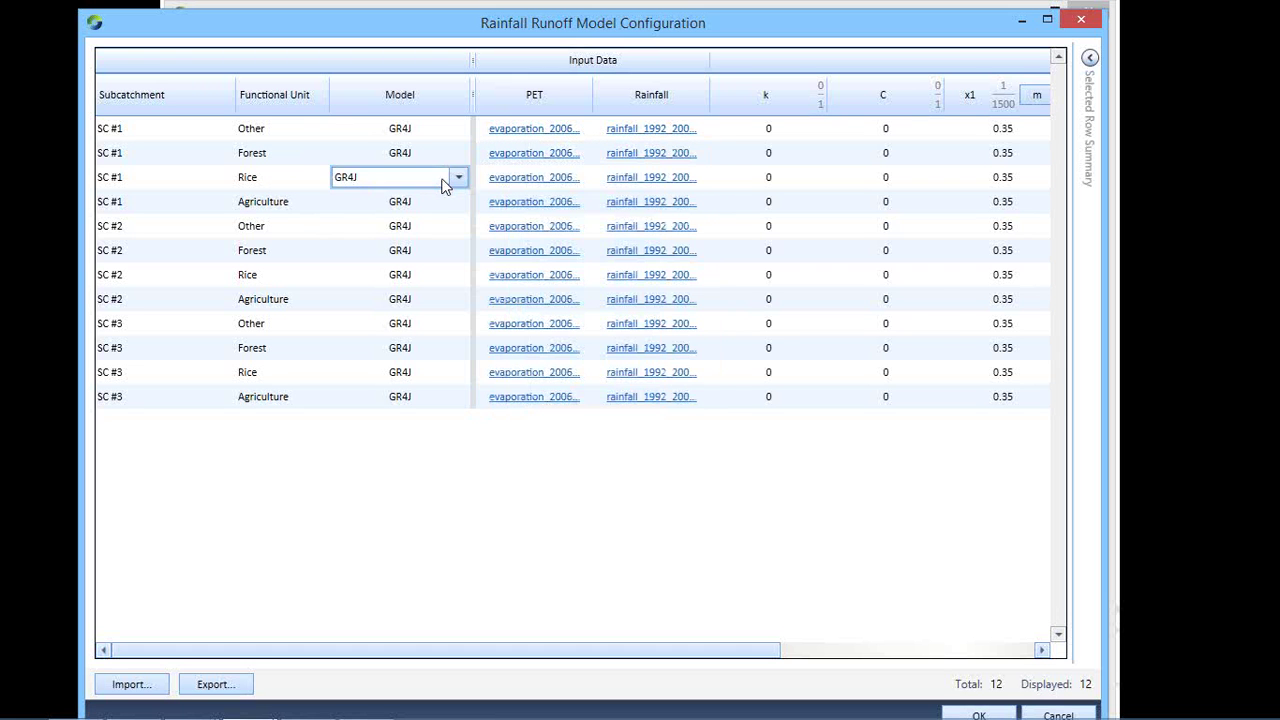
left_click(458, 178)
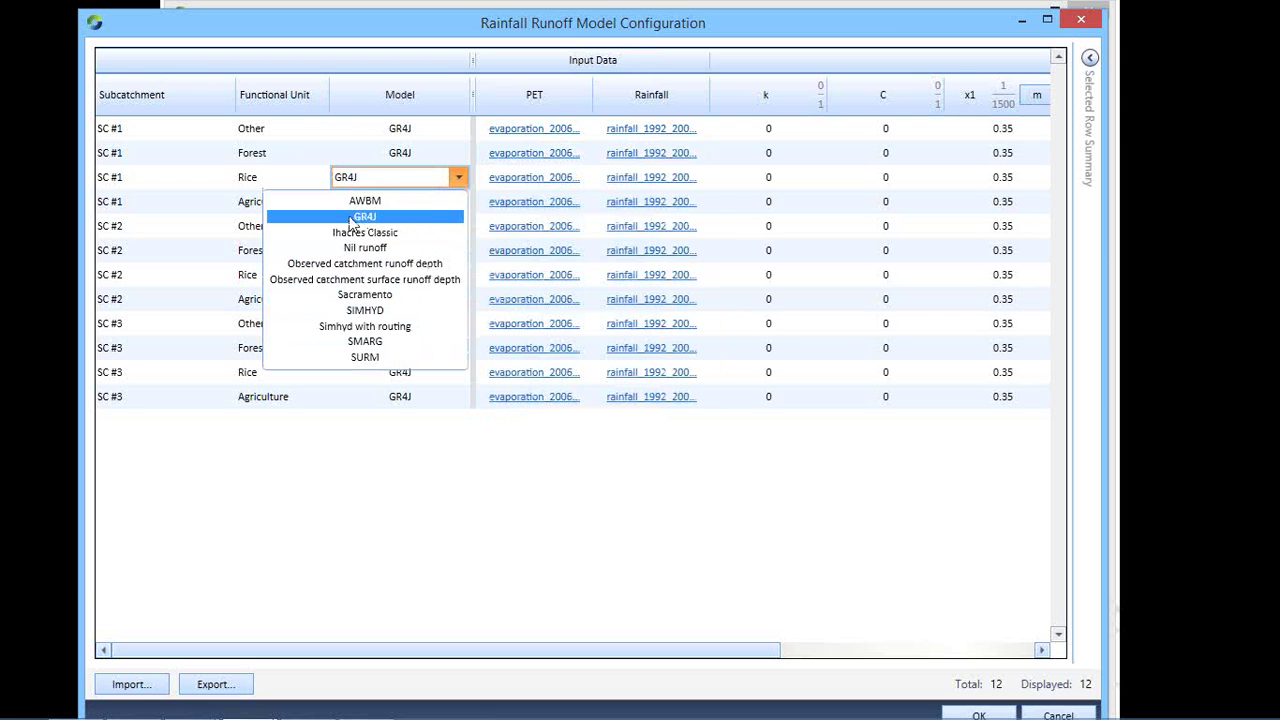
left_click(461, 178)
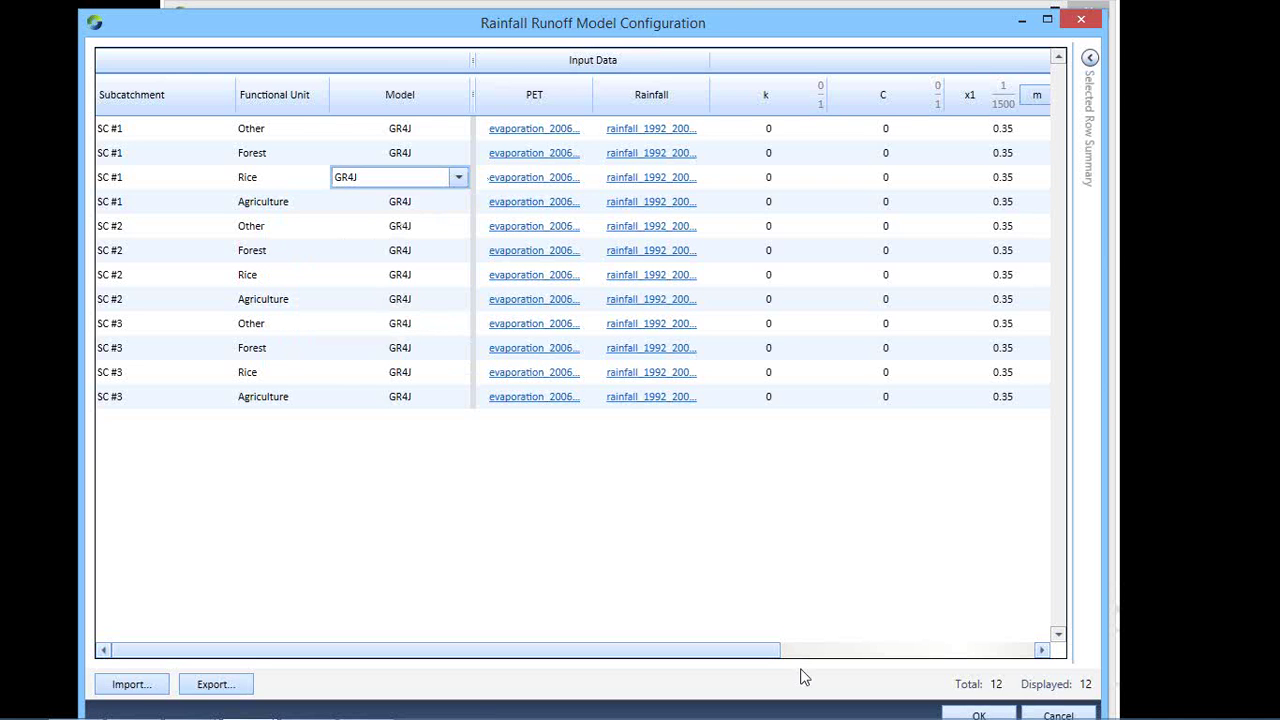
left_click(443, 149)
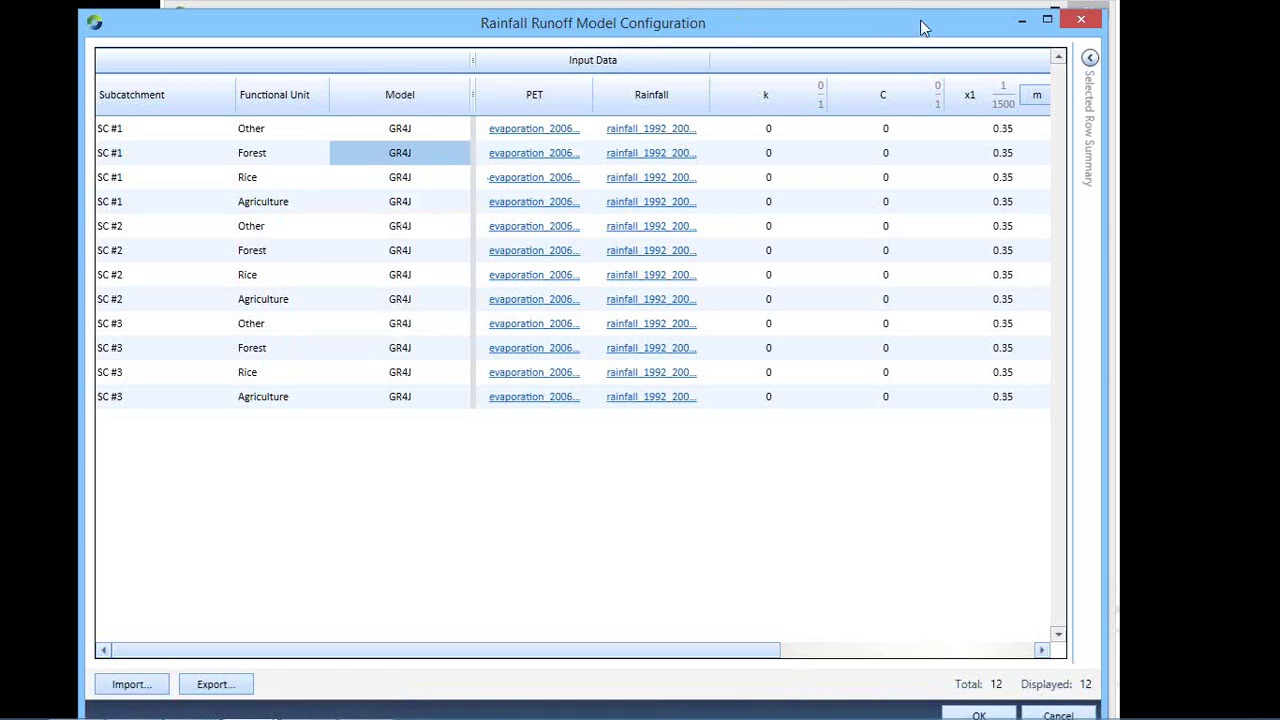
Shrink the rainfall runoff configuration window to fit the screen and accept the model settings.
left_click_drag(1106, 16, 937, 101)
left_click_drag(734, 103, 817, 36)
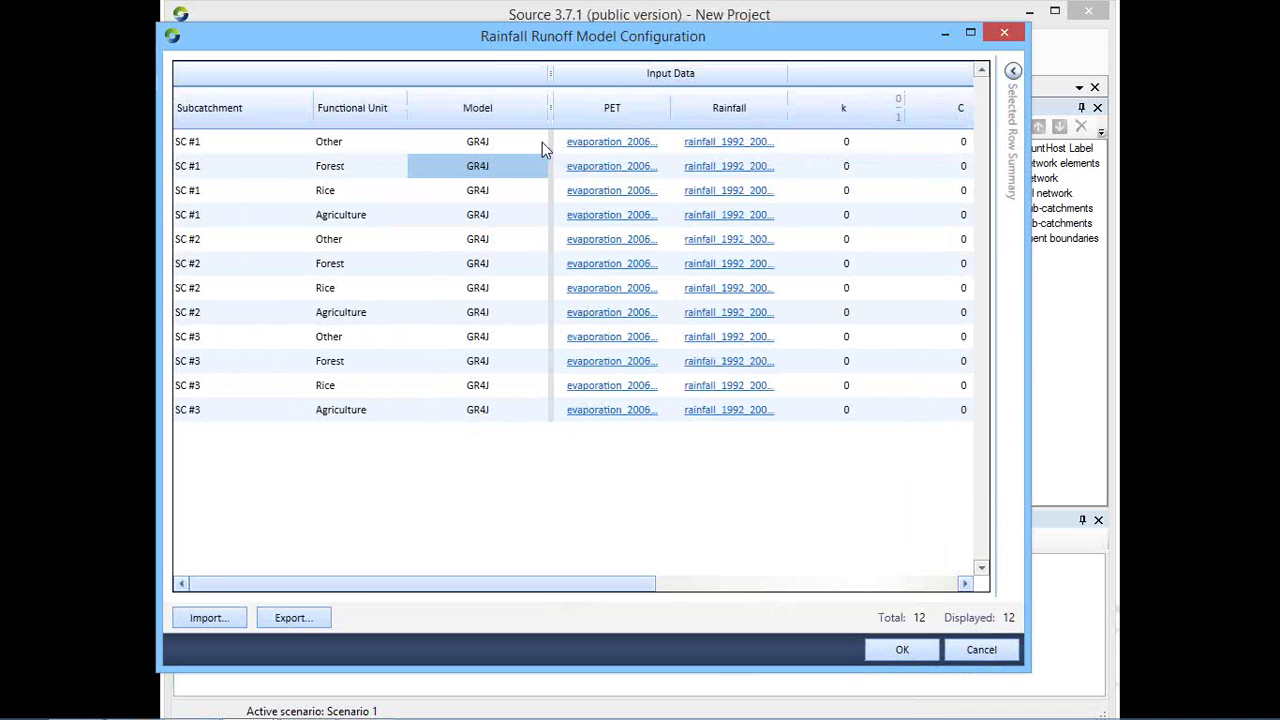
left_click(903, 651)
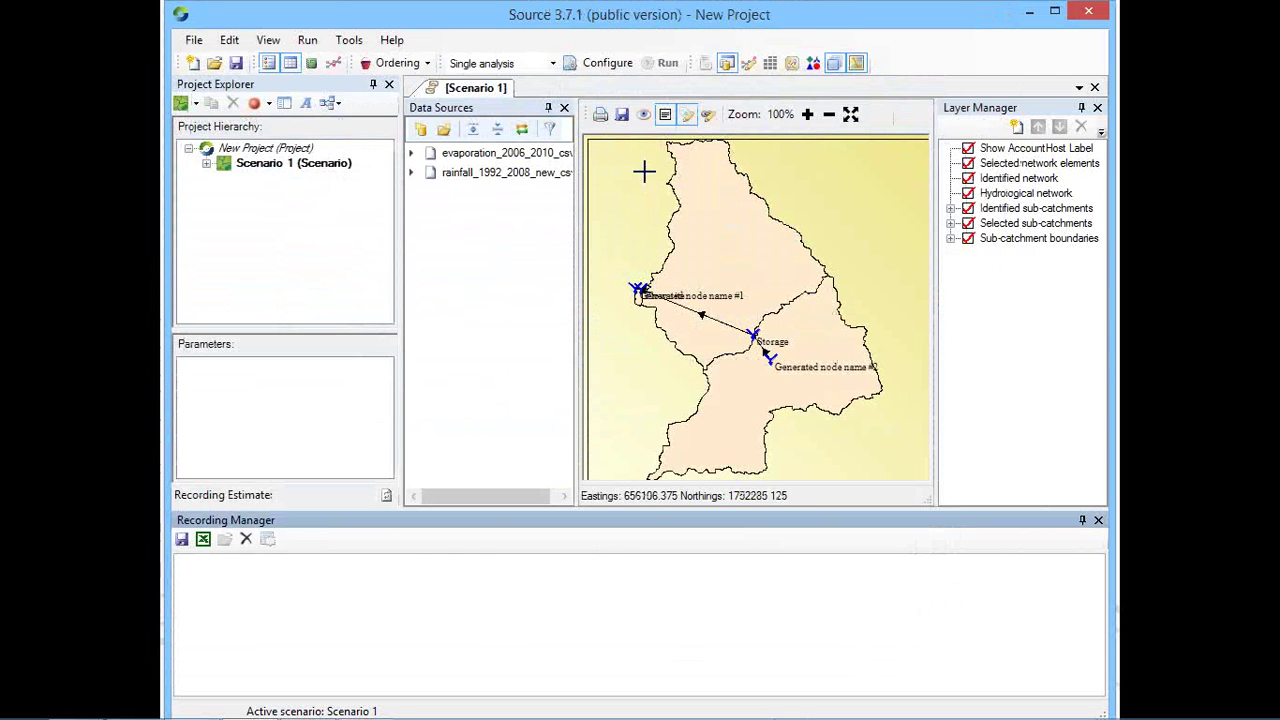
Expand Scenario 1 in the project hierarchy, try Record All, and set its recording to Record None.
left_click(206, 164)
right_click(306, 168)
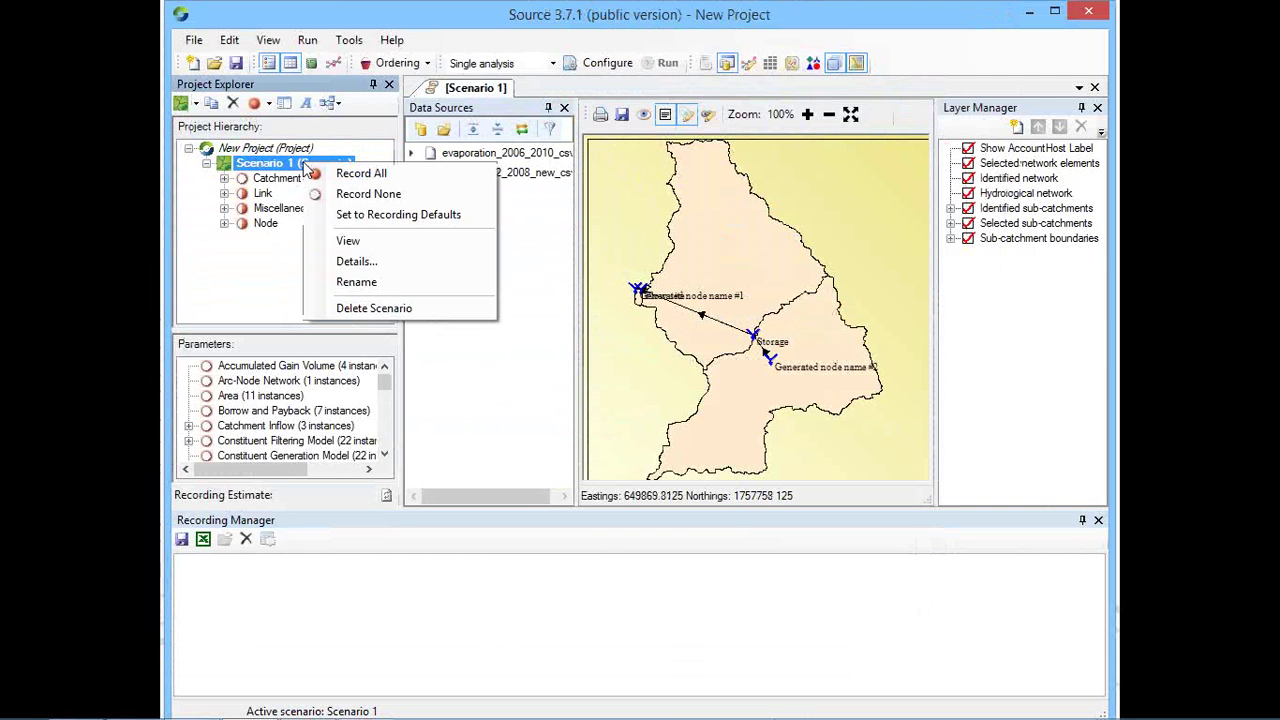
left_click(361, 176)
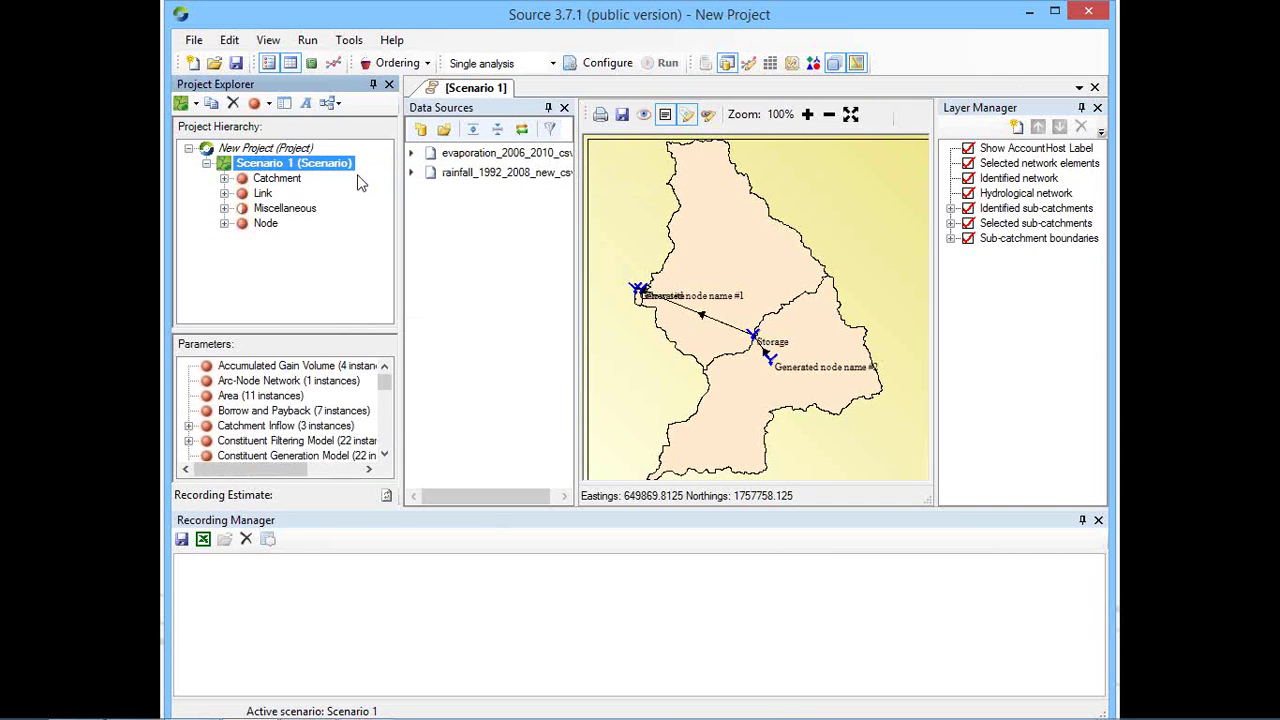
right_click(334, 160)
left_click(383, 192)
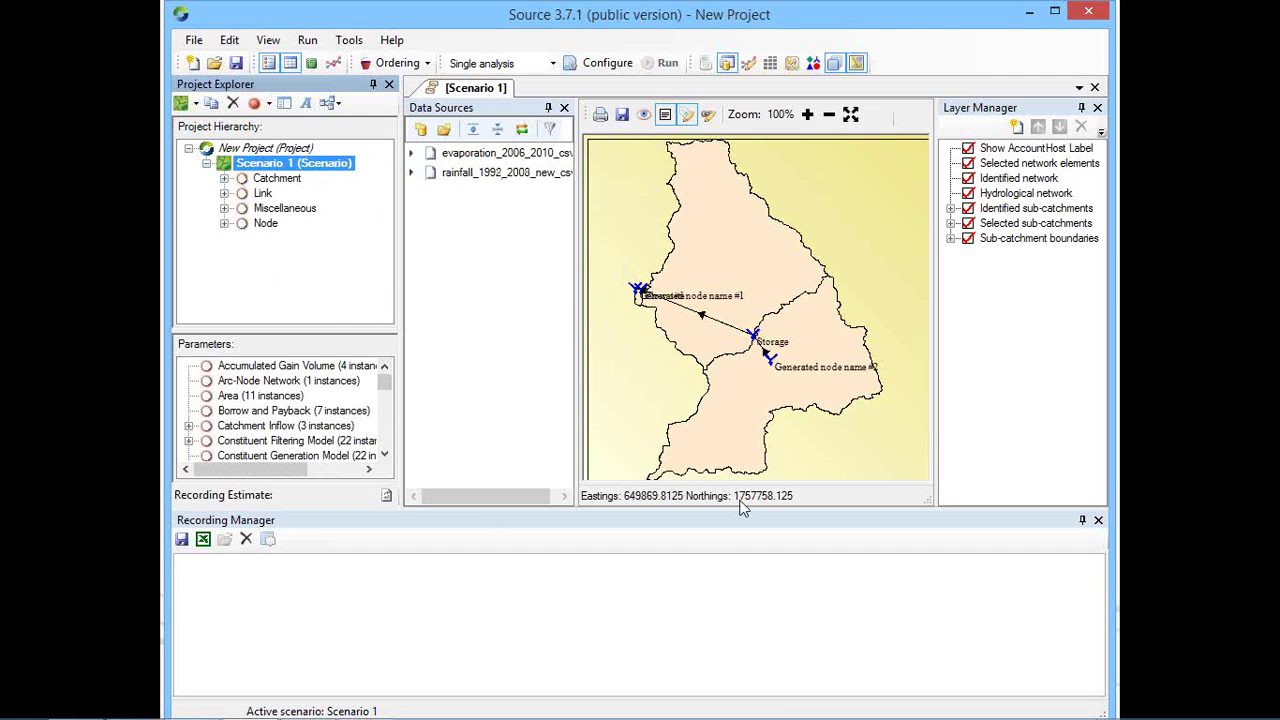
Enlarge the project explorer area and look through the recordable parameters of Scenario 1.
left_click_drag(741, 527, 743, 535)
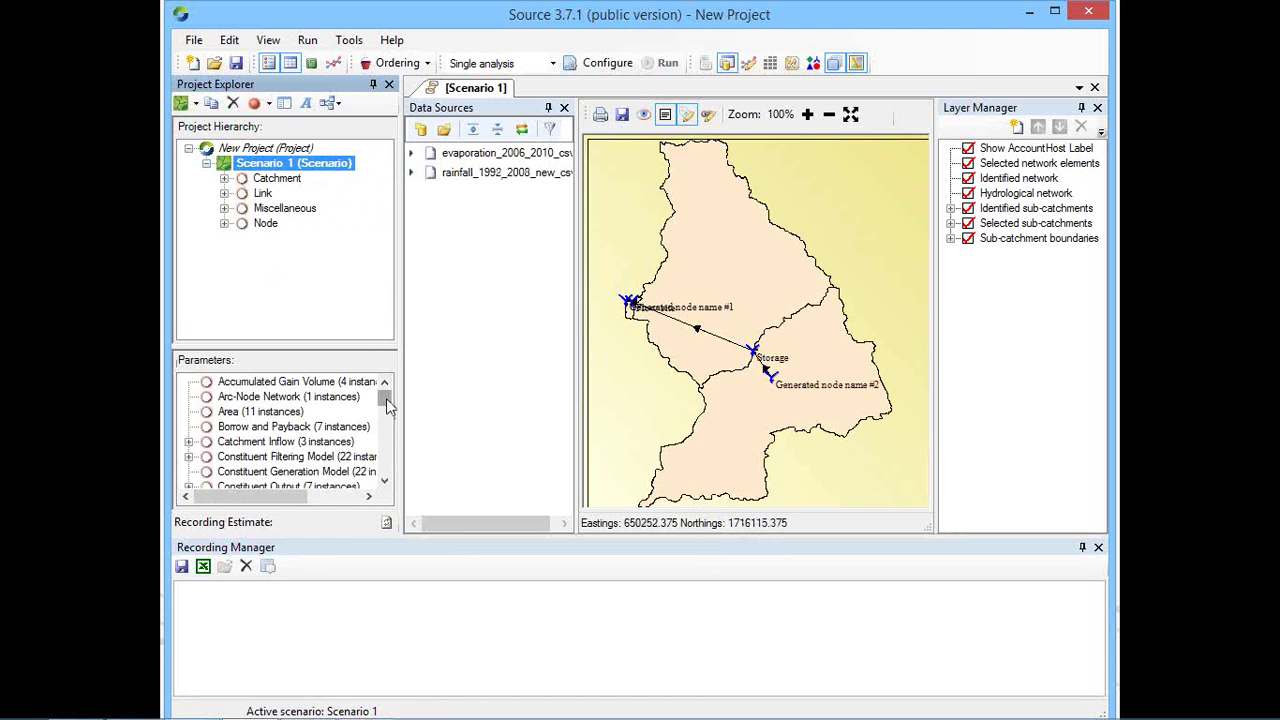
mouse_move(386, 398)
left_mouse_down()
mouse_move(385, 417)
mouse_move(386, 398)
left_mouse_up()
left_click(224, 223)
left_click(224, 223)
left_click_drag(384, 405, 386, 398)
left_click(385, 481)
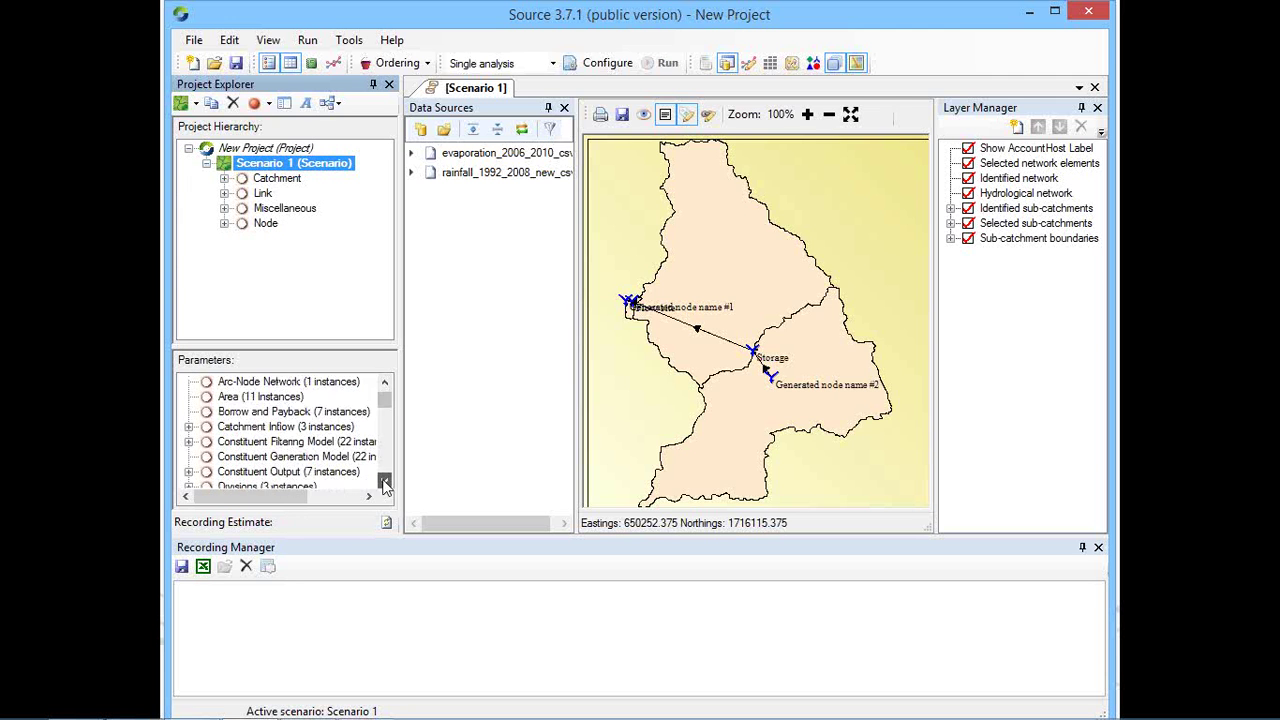
left_click(385, 481)
left_click(385, 481)
left_click(385, 481)
left_click(385, 481)
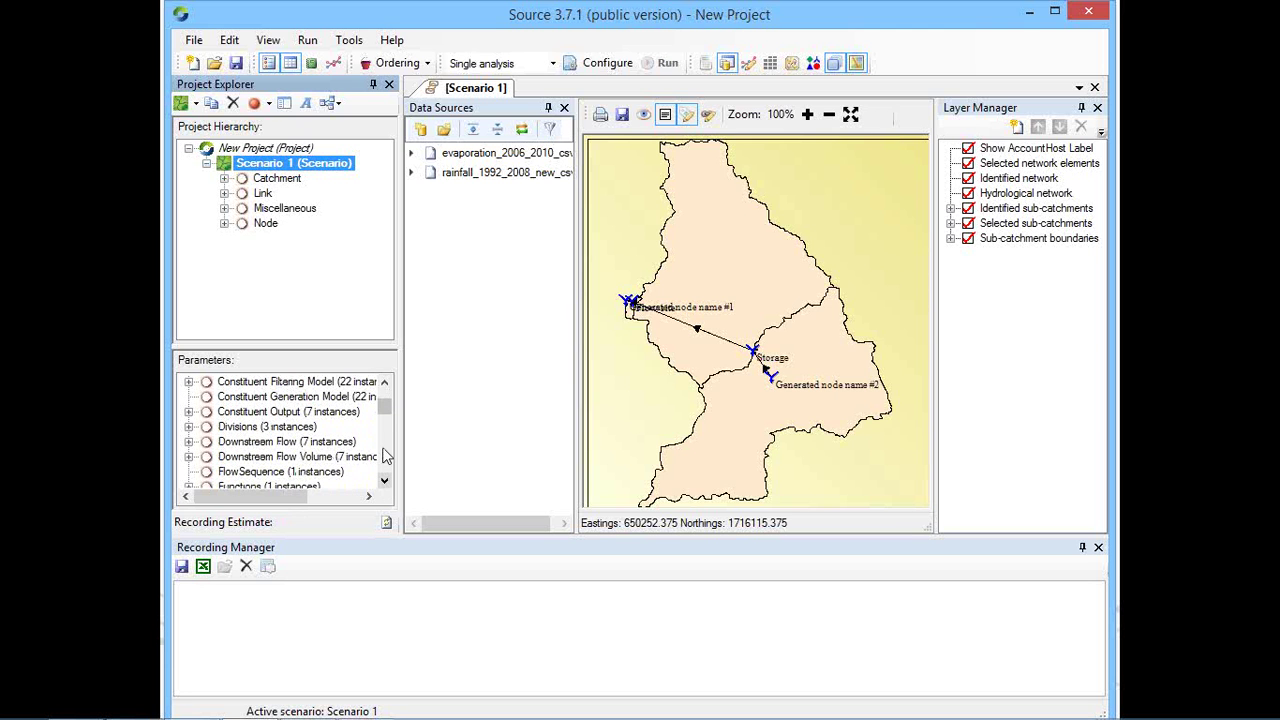
Enable Record All for the Downstream Flow parameter of the Flow site confluence node.
left_click(265, 224)
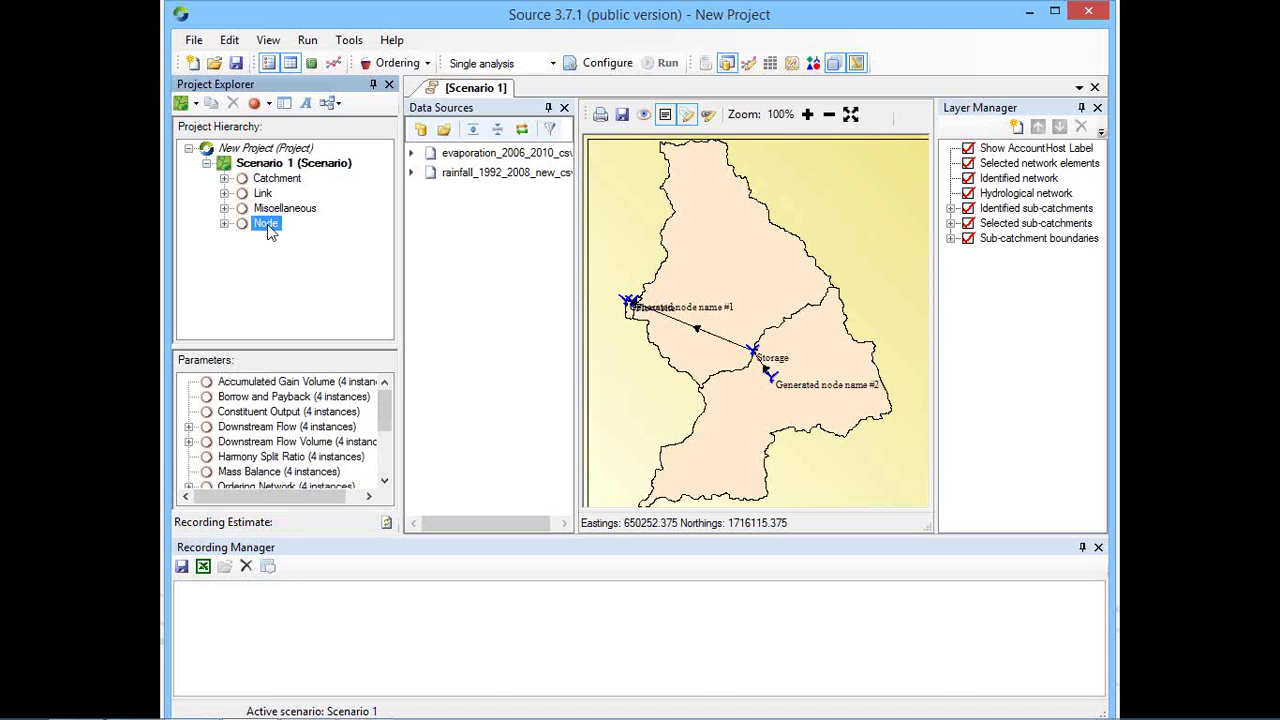
left_click(225, 224)
left_click(241, 239)
left_click(310, 254)
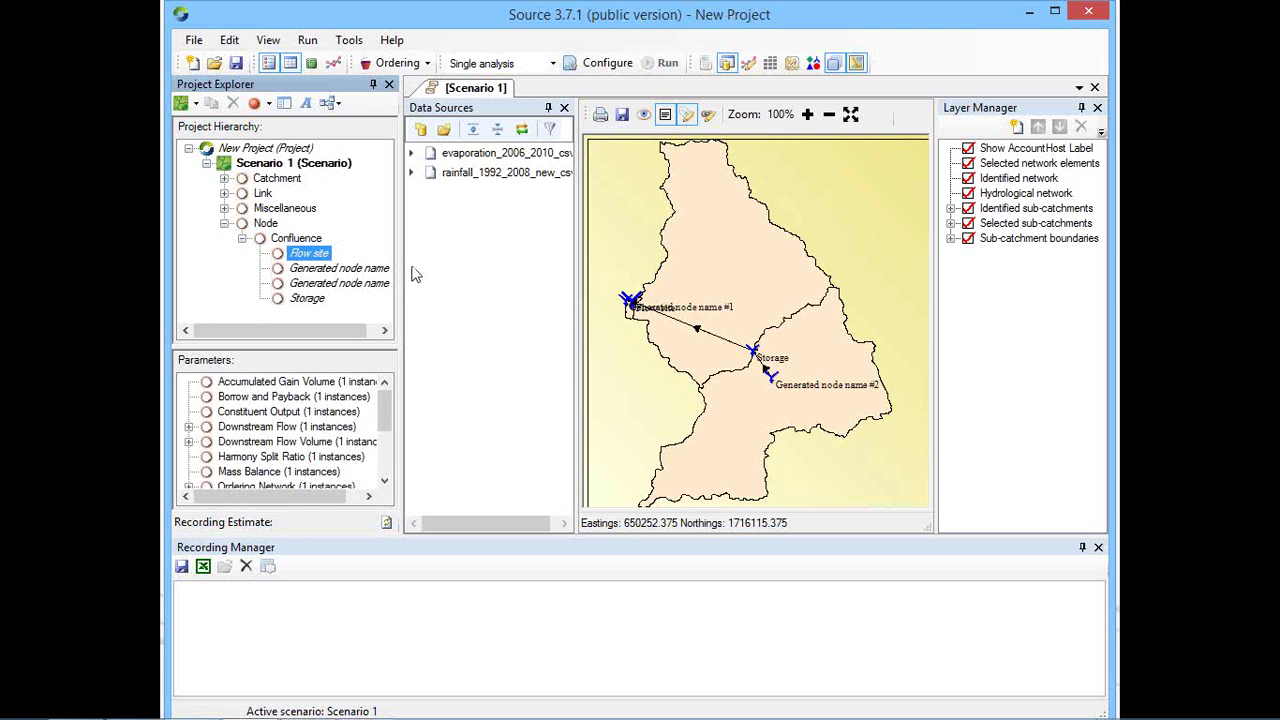
left_click(254, 428)
right_click(256, 432)
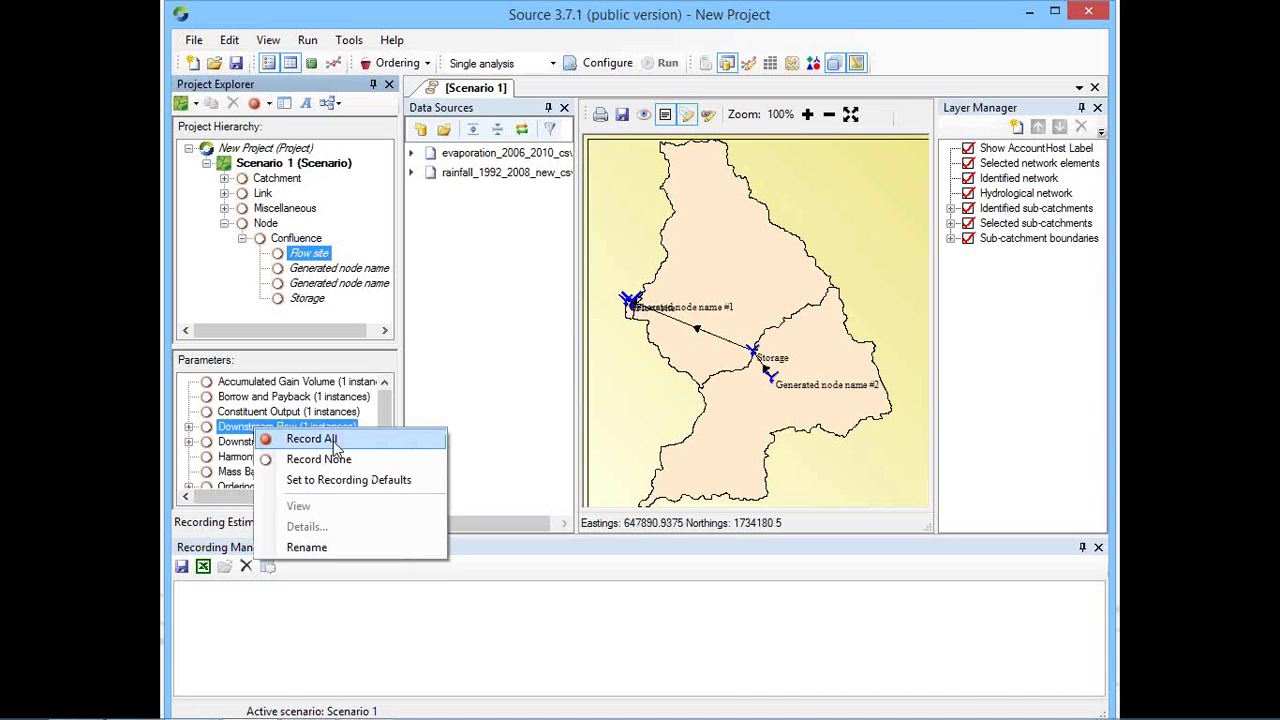
left_click(285, 438)
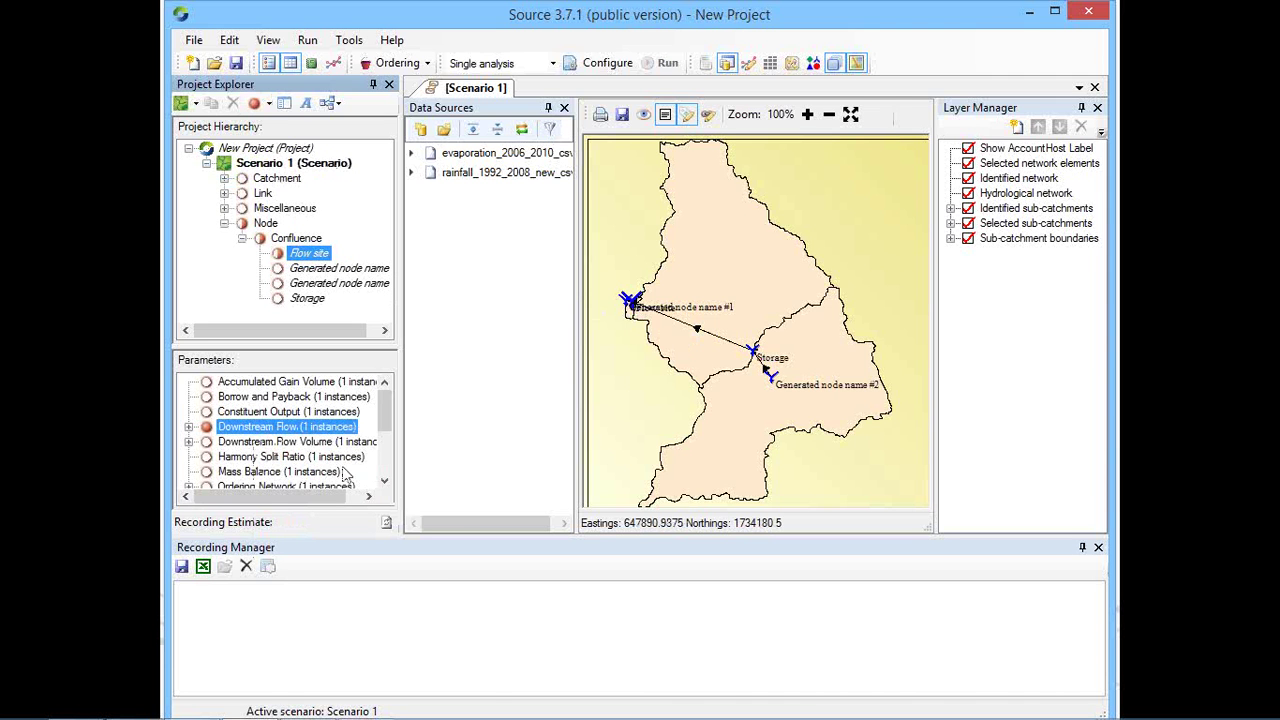
Configure the single analysis for 01 Jan 2006 to 31 Dec 2008 and run Scenario 1.
left_click(600, 63)
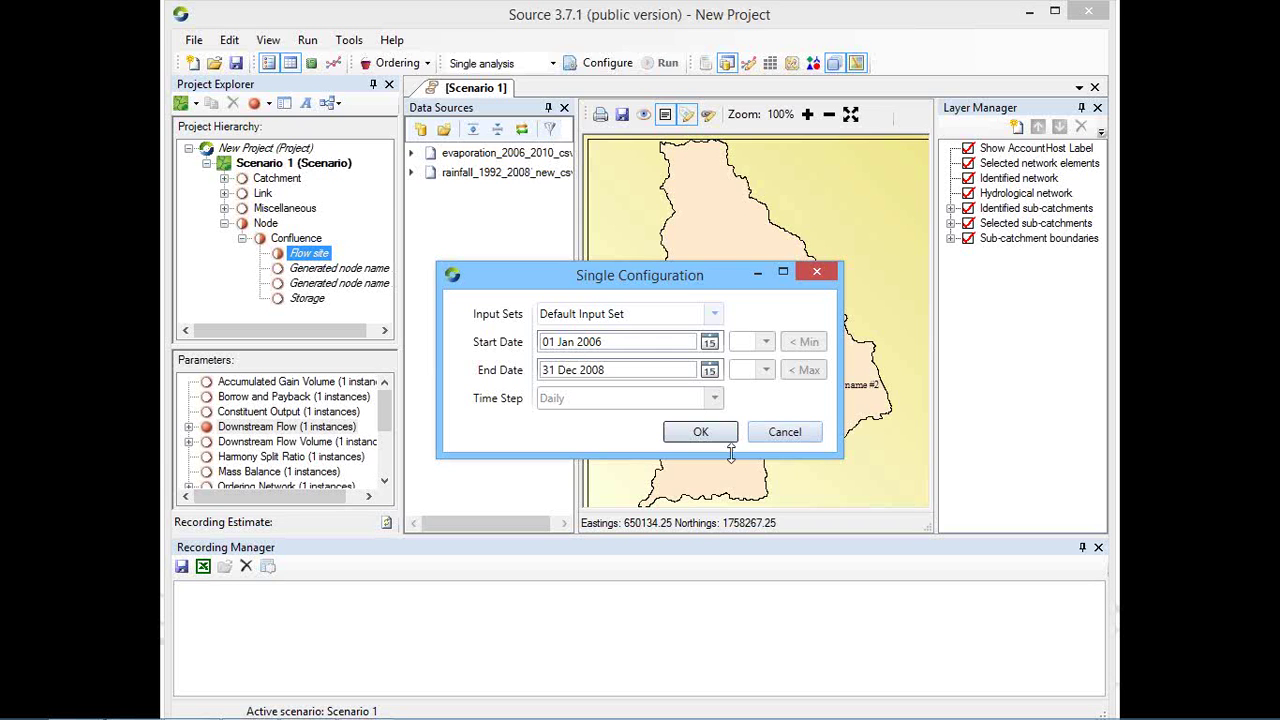
left_click(700, 432)
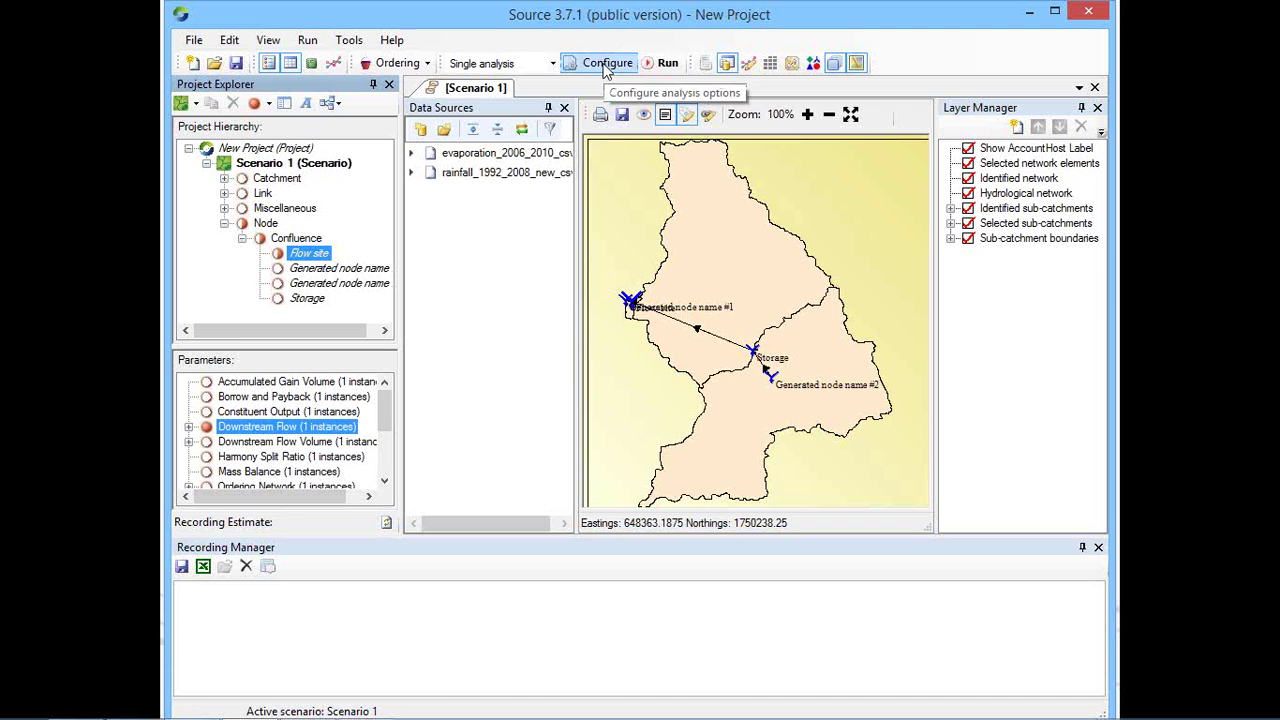
left_click(666, 64)
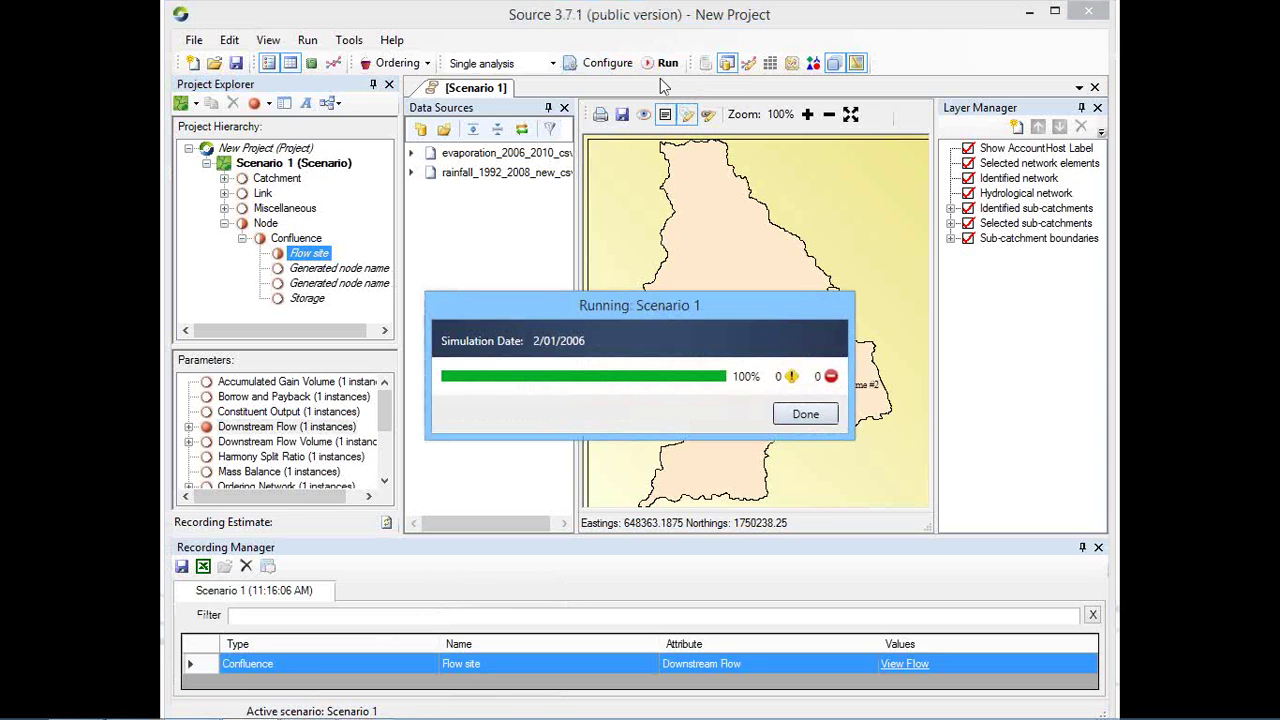
left_click(805, 416)
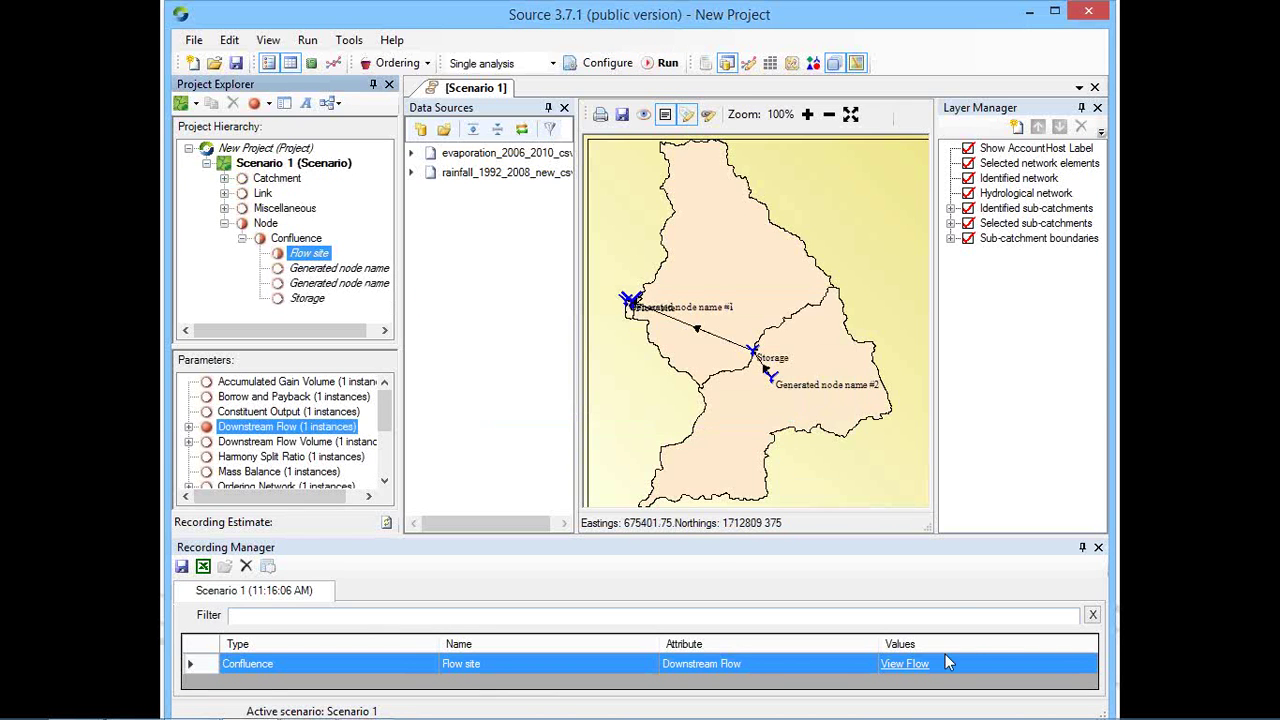
View the Downstream Flow graph recorded at Flow site and move it clear of the scenario map.
left_click(897, 672)
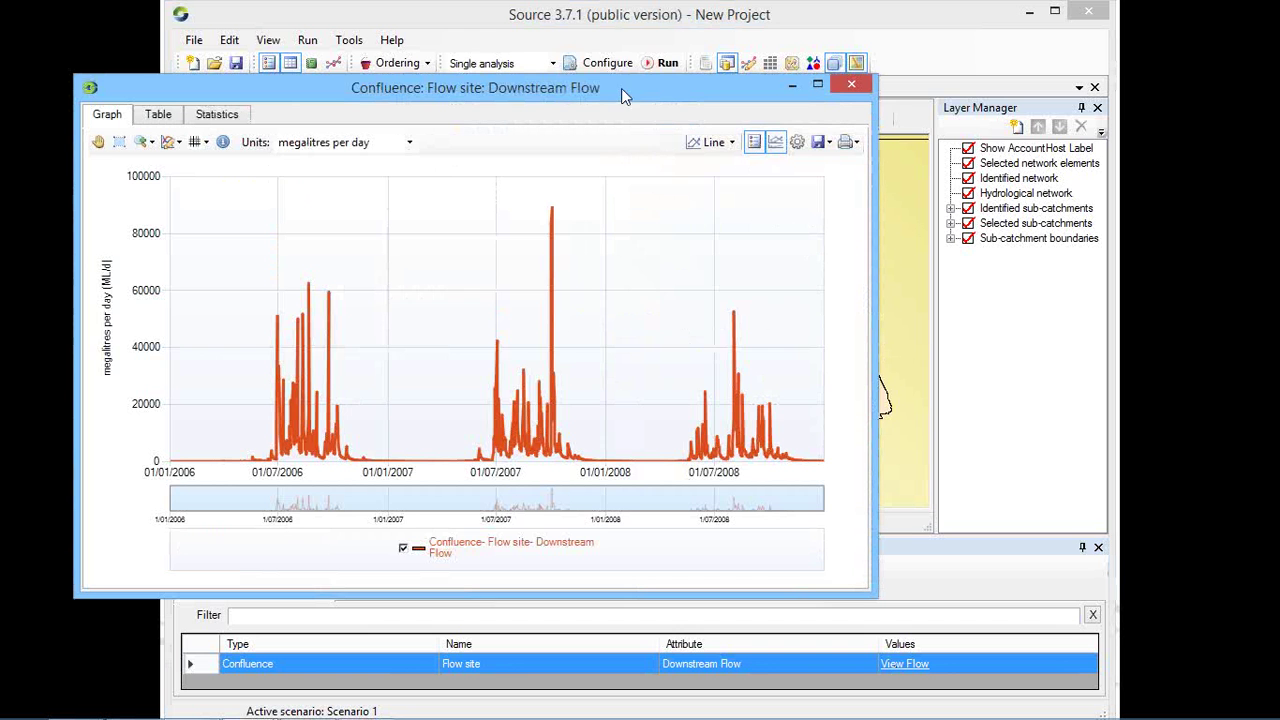
left_click_drag(621, 88, 1040, 299)
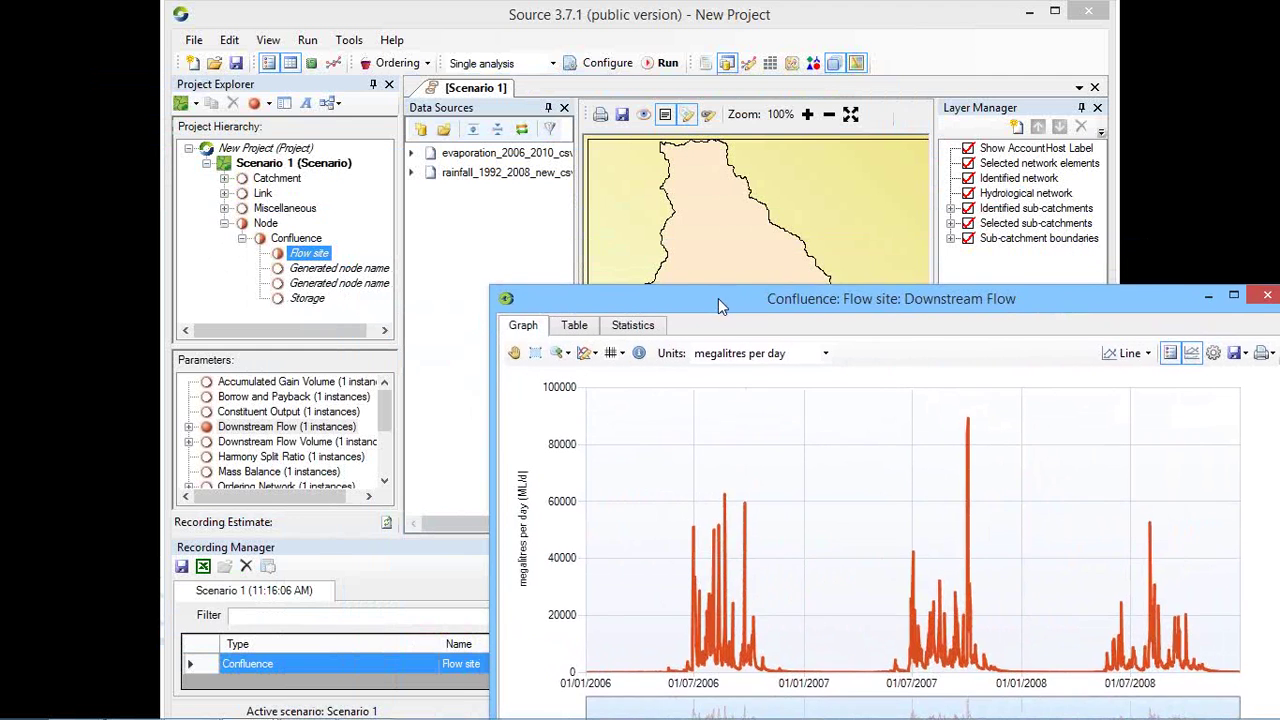
left_click_drag(718, 298, 52, 385)
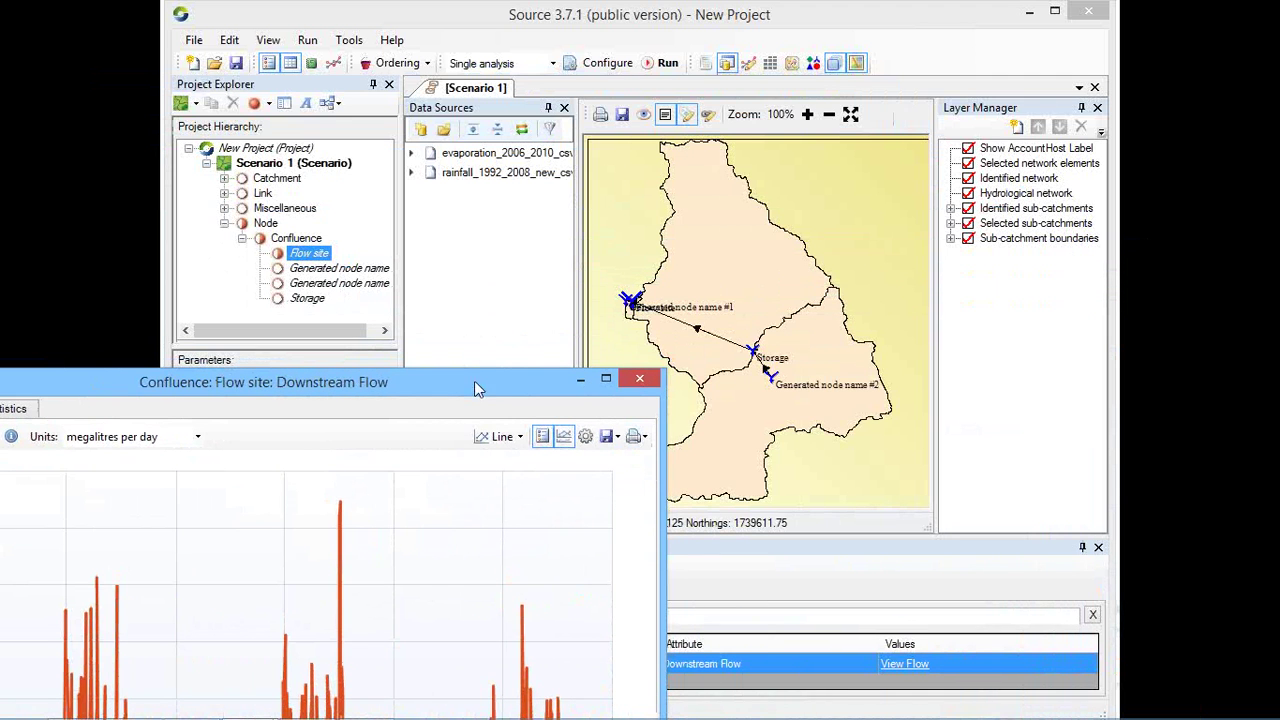
left_click_drag(474, 382, 468, 345)
Select the Storage node on the map, enable Record All for it, and rerun Scenario 1.
right_click(625, 201)
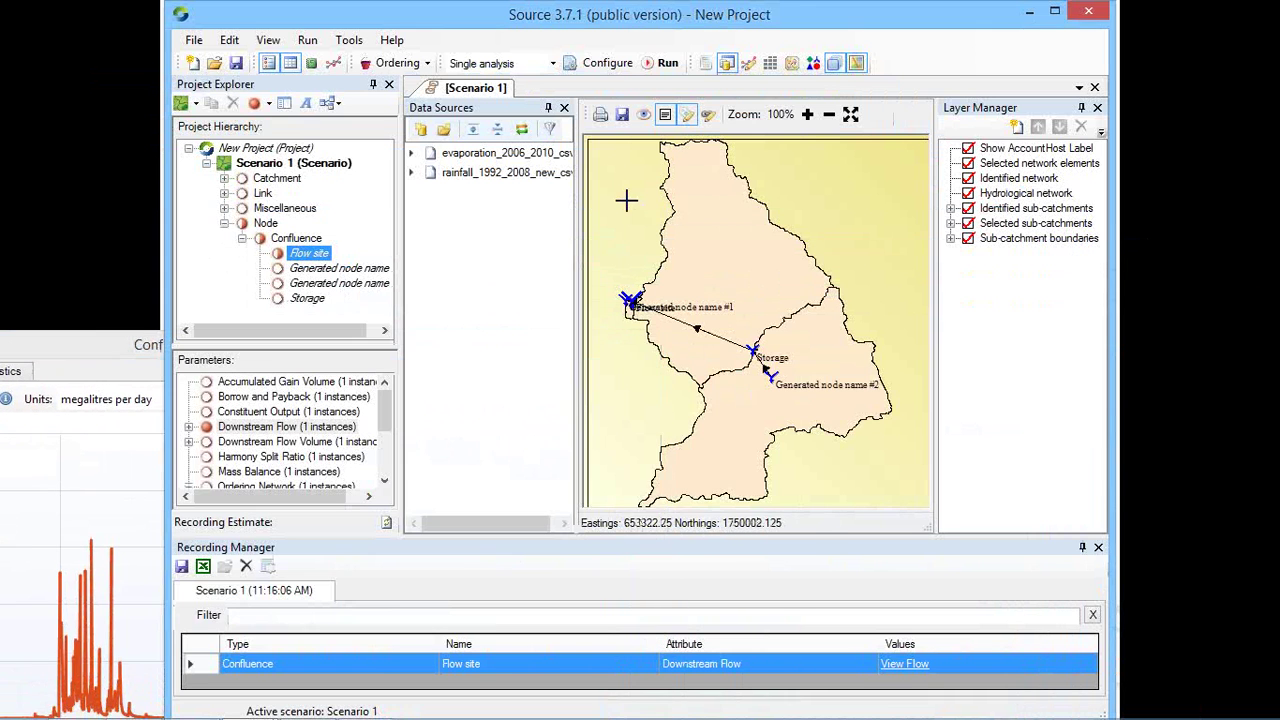
left_click(693, 258)
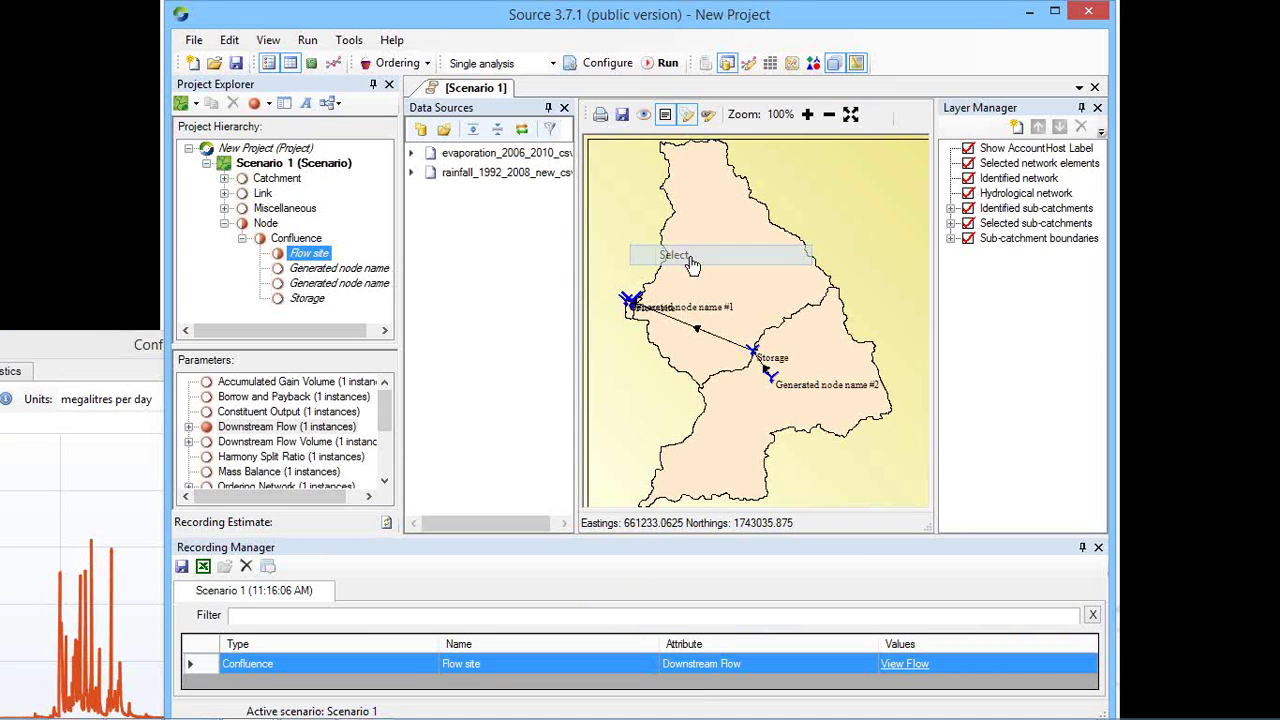
left_click(757, 360)
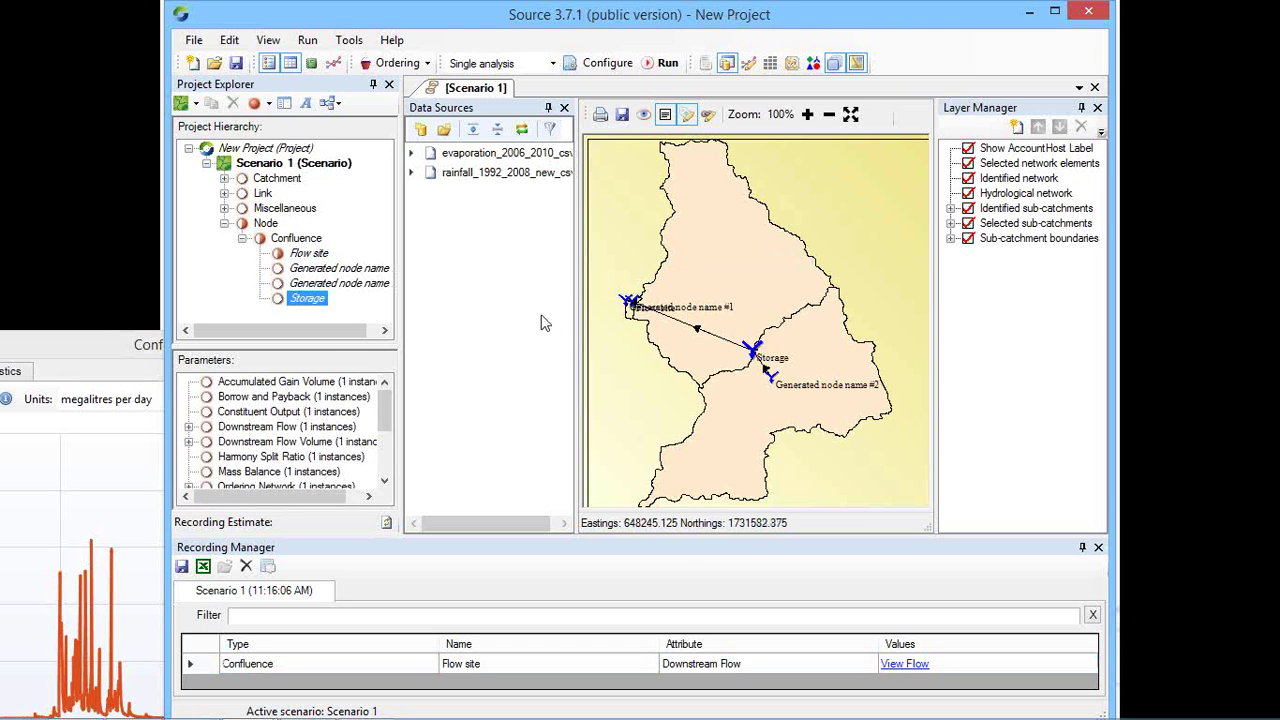
right_click(302, 304)
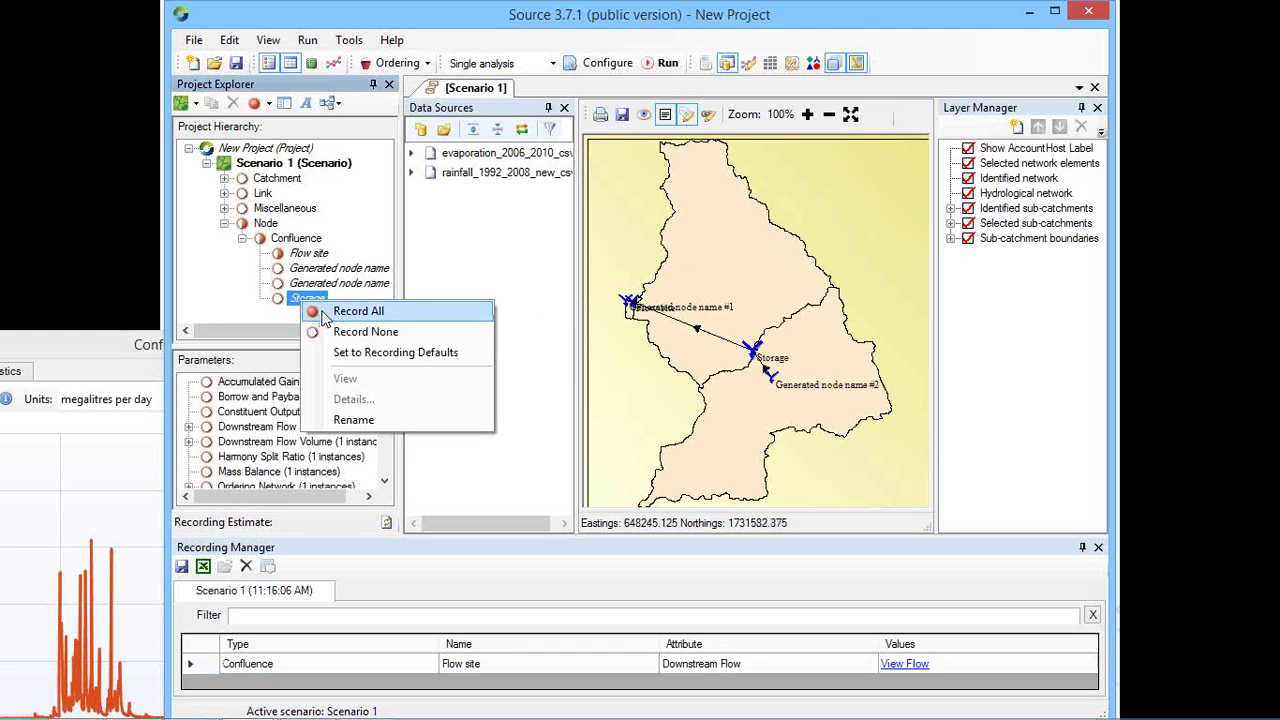
left_click(371, 312)
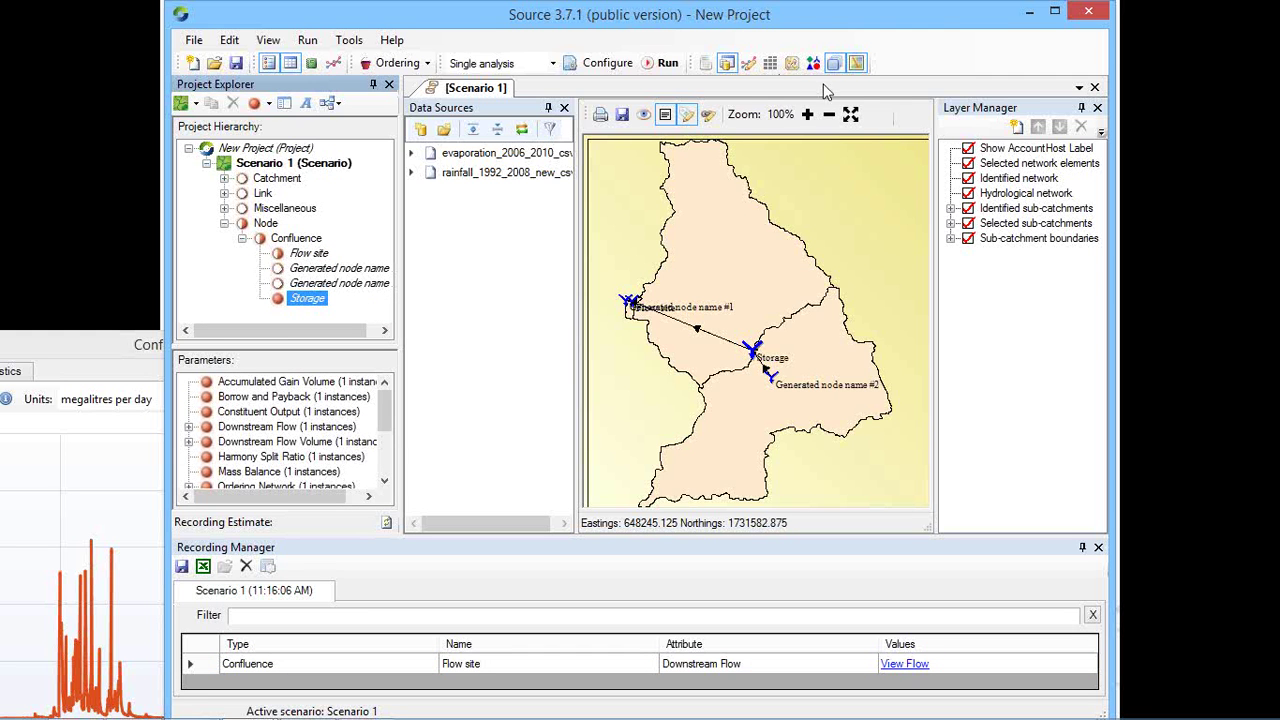
left_click(666, 63)
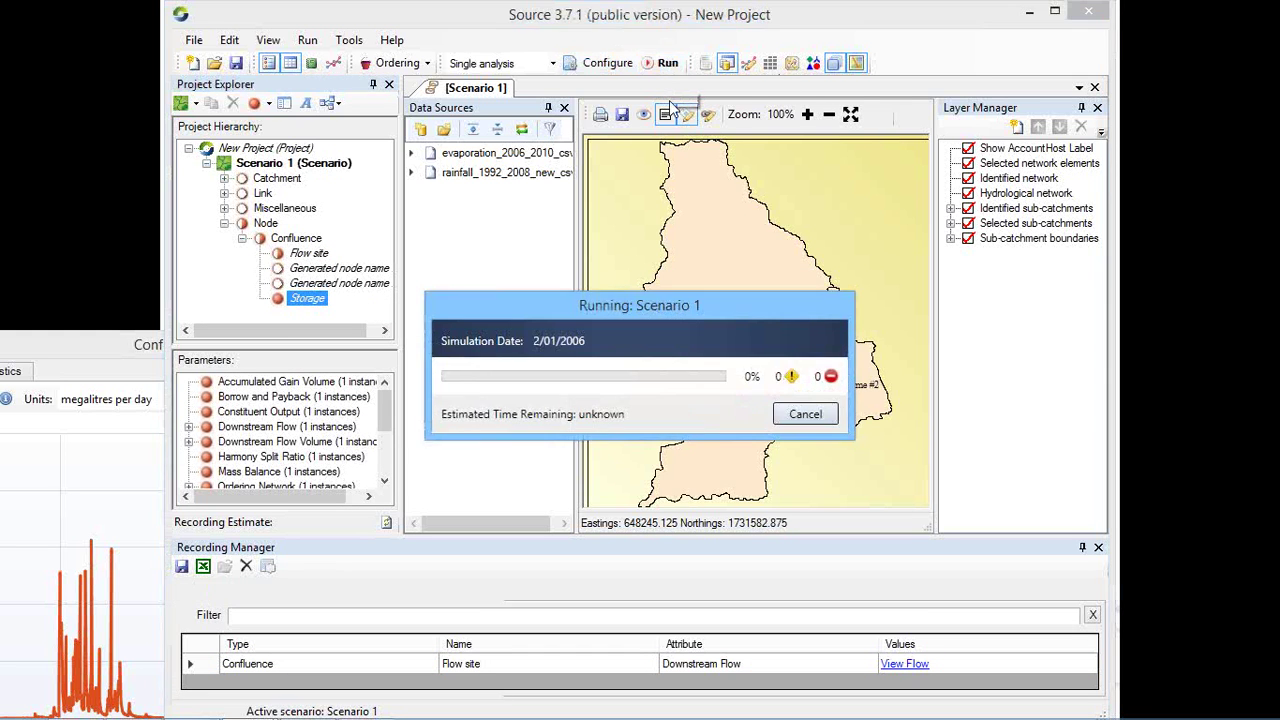
left_click(805, 415)
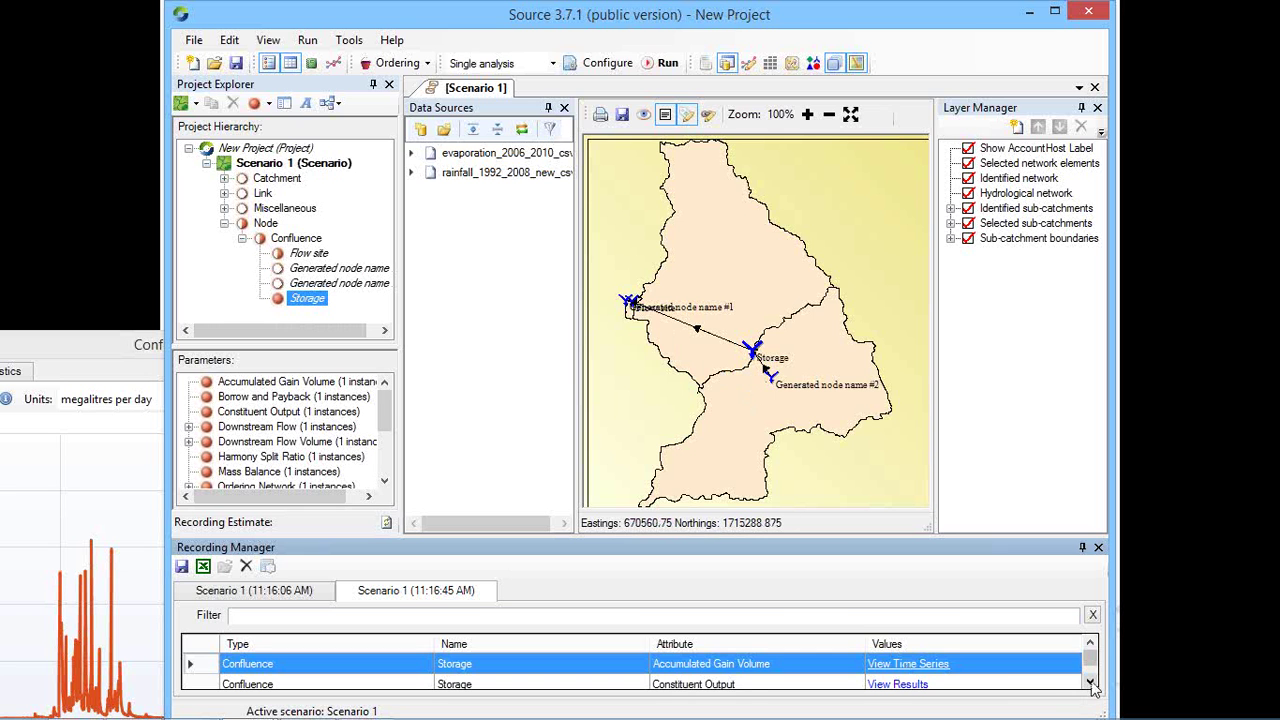
Open the Downstream Flow graph of the Storage node and arrange it next to the Flow site graph.
scroll(1090, 670, "down", 1)
left_click(905, 663)
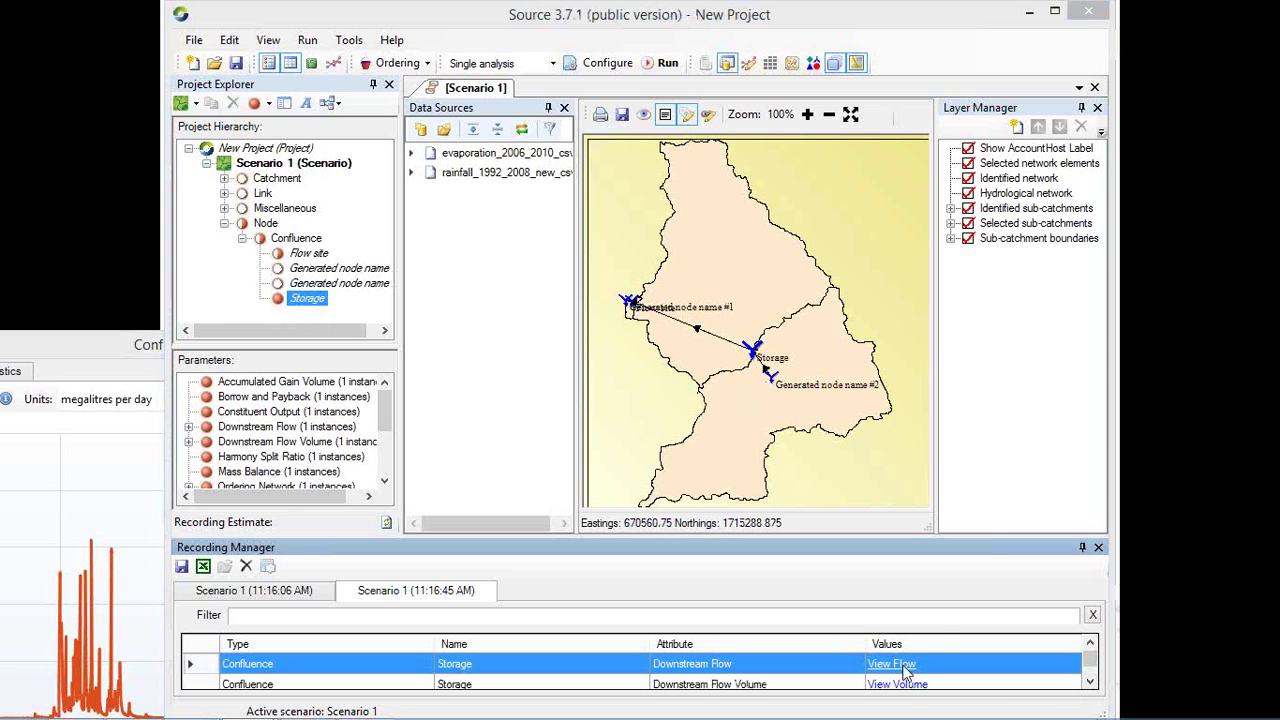
left_click_drag(300, 162, 557, 89)
left_click(85, 342)
left_click_drag(85, 342, 200, 232)
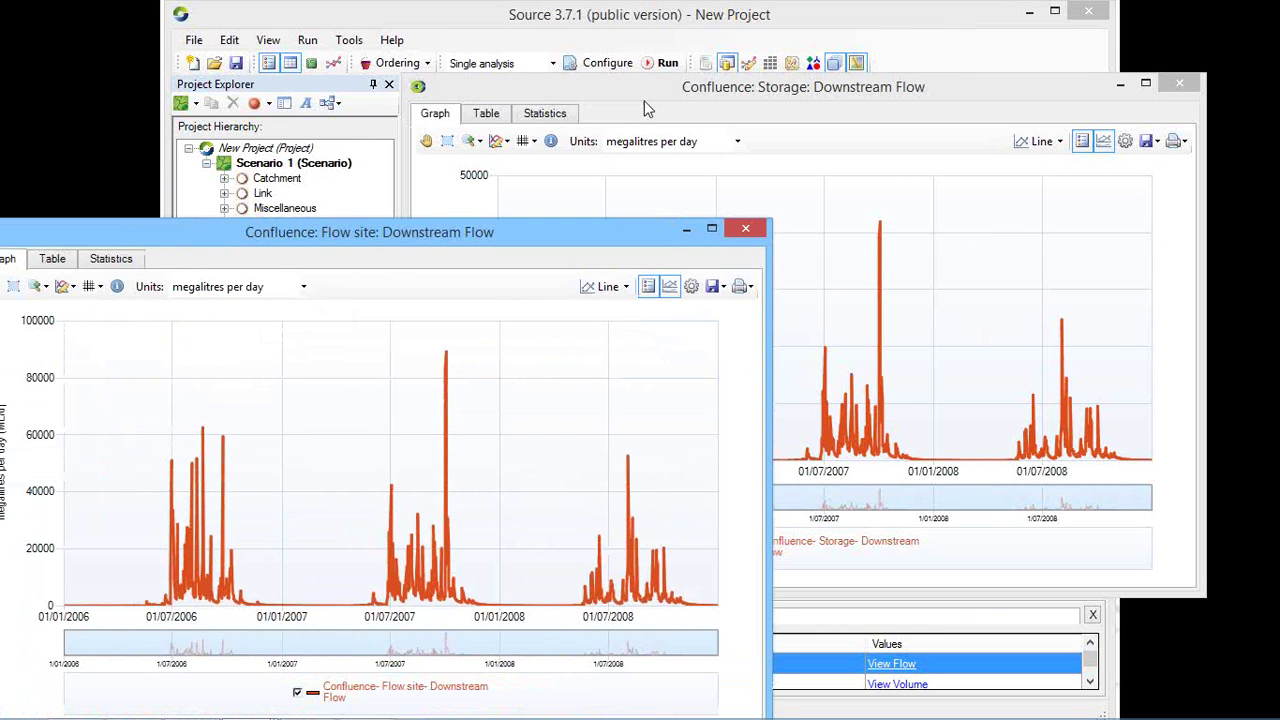
Overlay the Storage node's Downstream Flow series on the Flow site graph and move that graph fully into view.
left_click(445, 155)
left_click(426, 141)
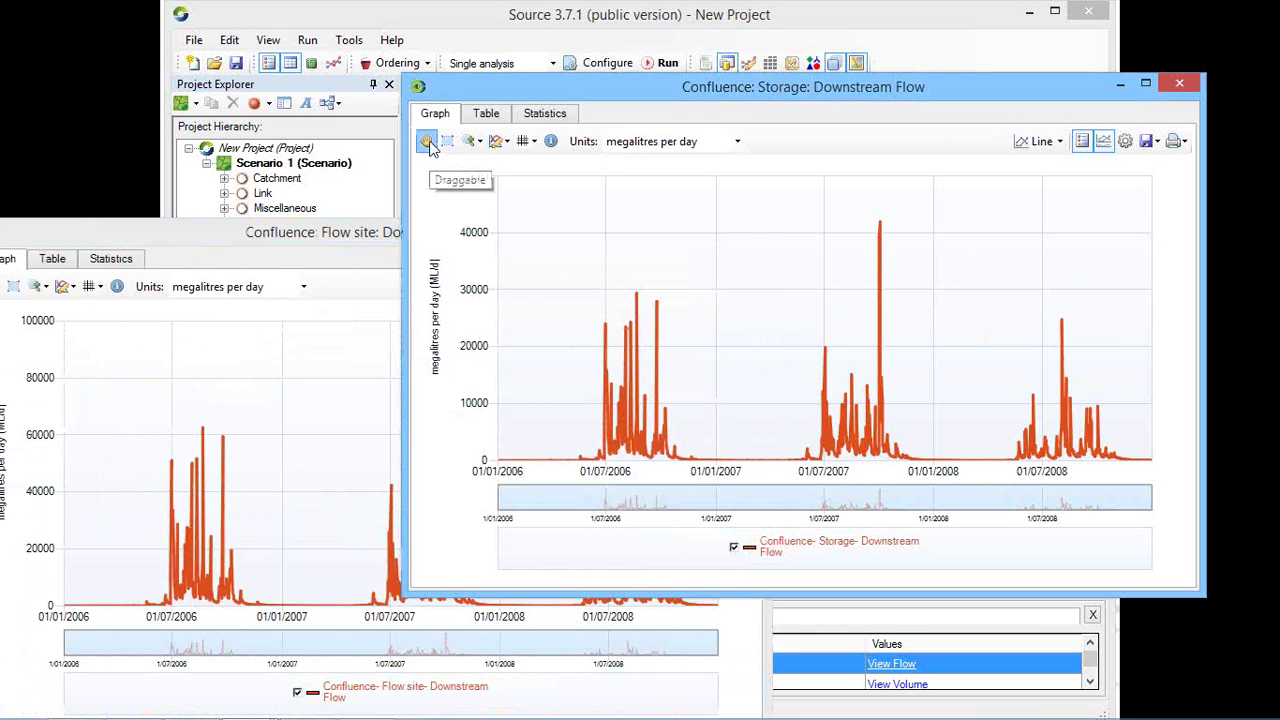
left_click_drag(625, 402, 280, 418)
left_click(330, 234)
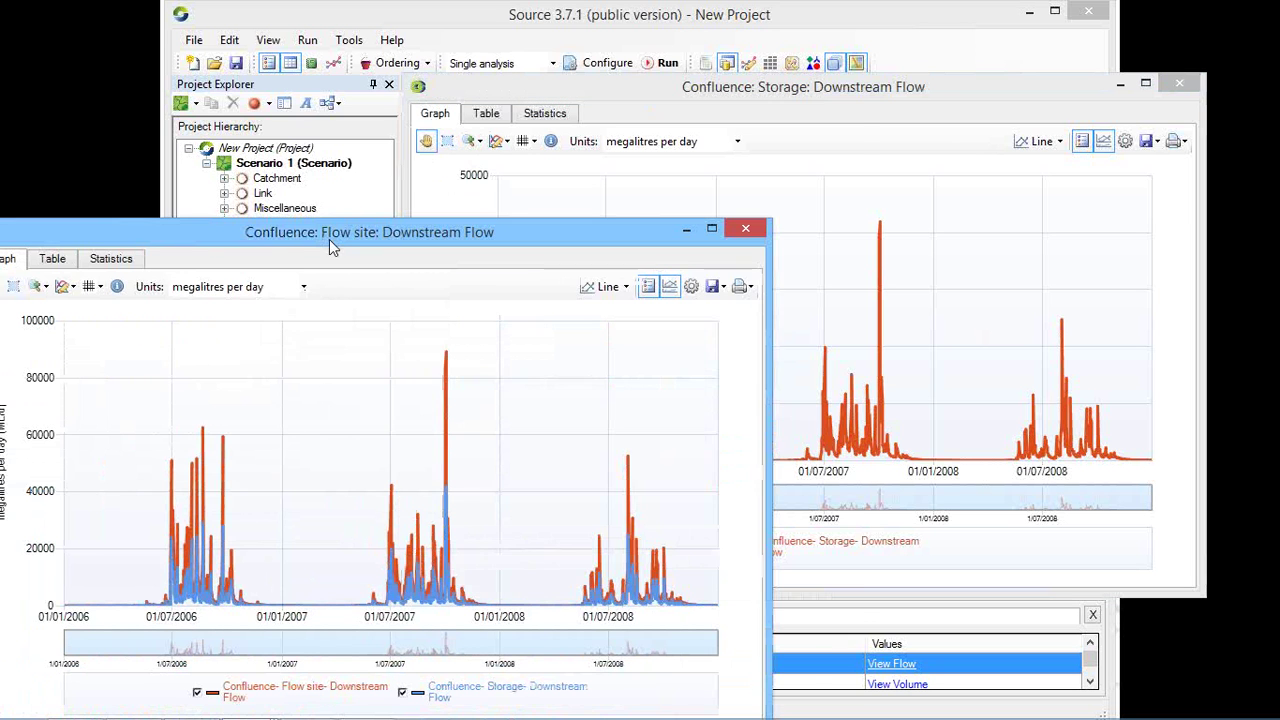
left_click_drag(331, 239, 450, 107)
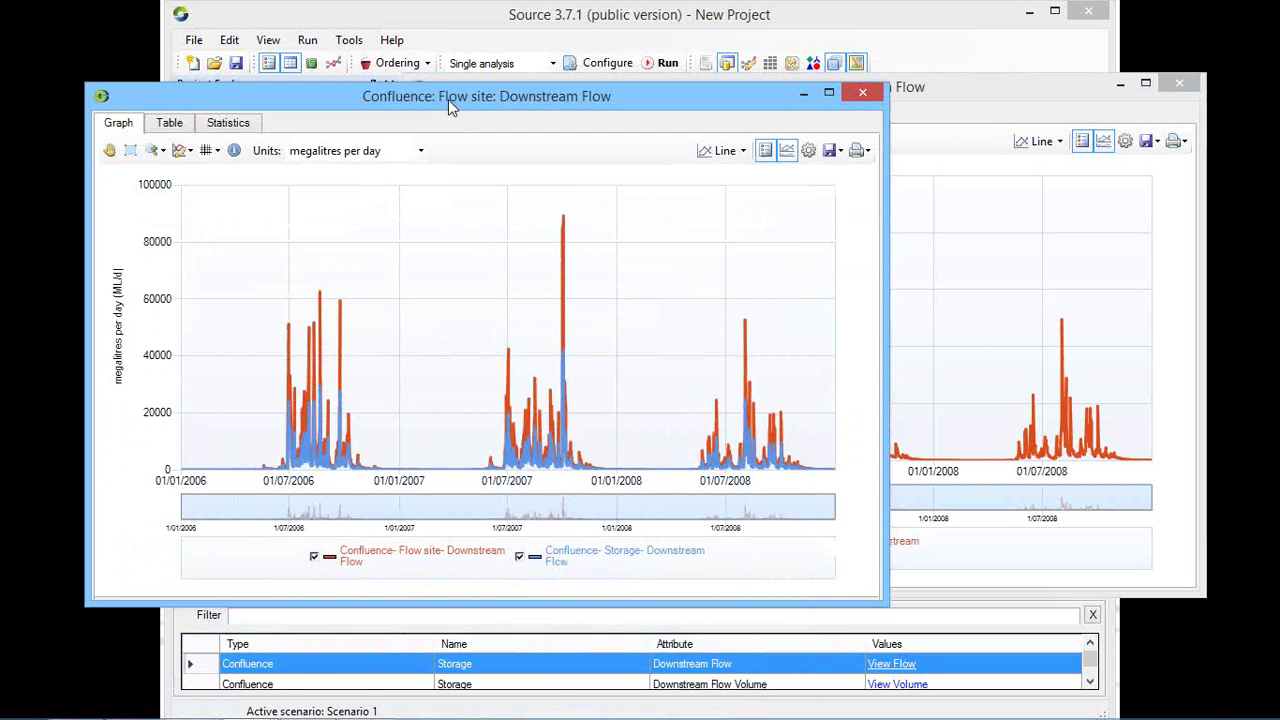
Review the Storage node's Downstream Flow table and statistics, and move both flow graph windows clear of the scenario map.
left_click(963, 88)
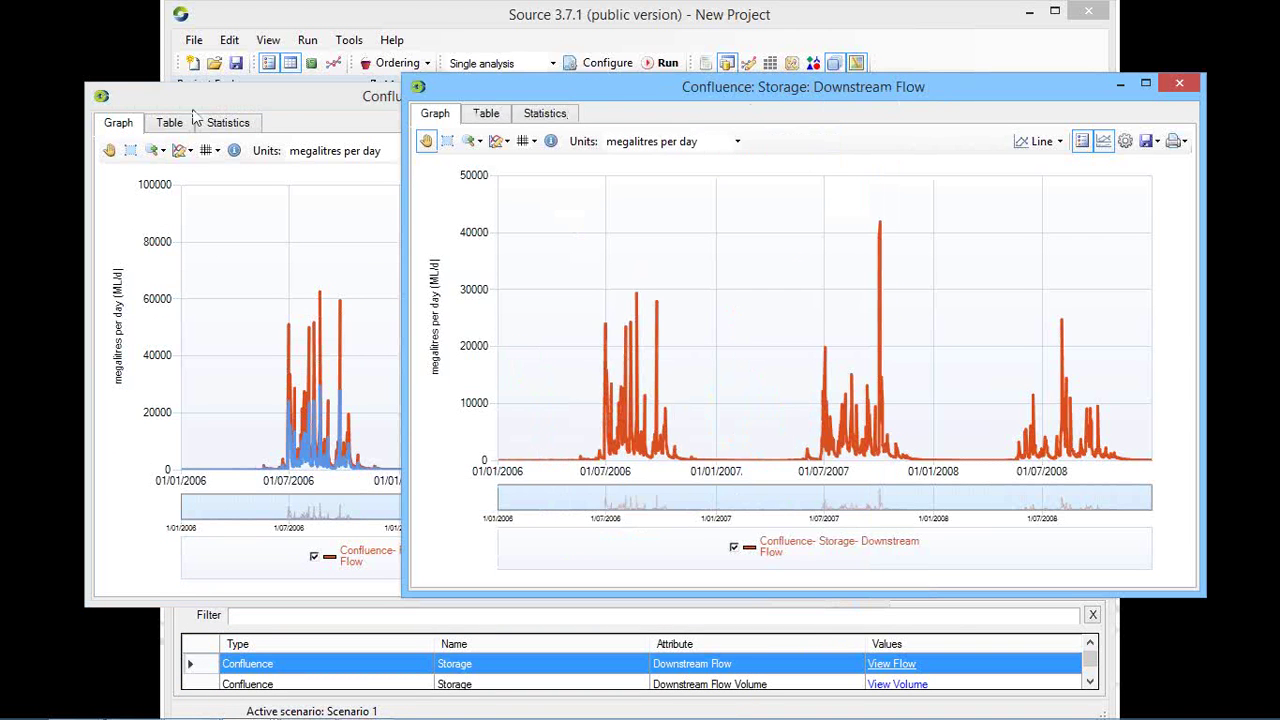
left_click(489, 115)
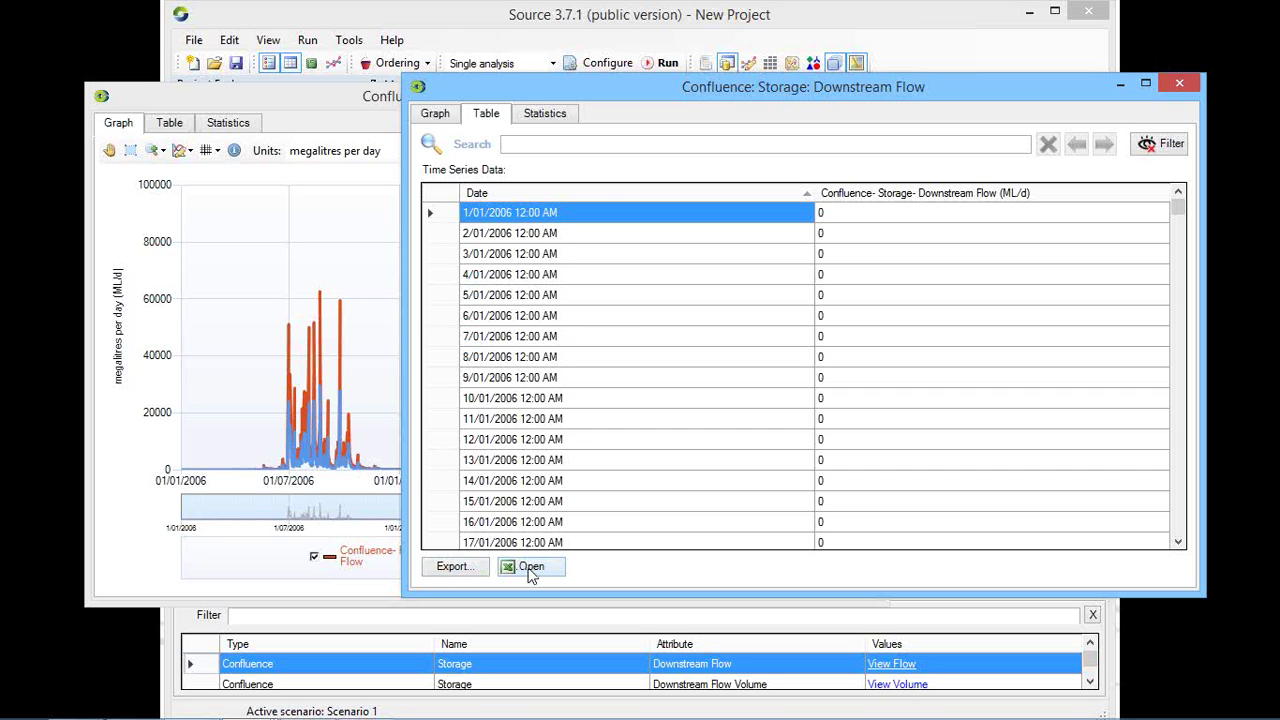
left_click(547, 116)
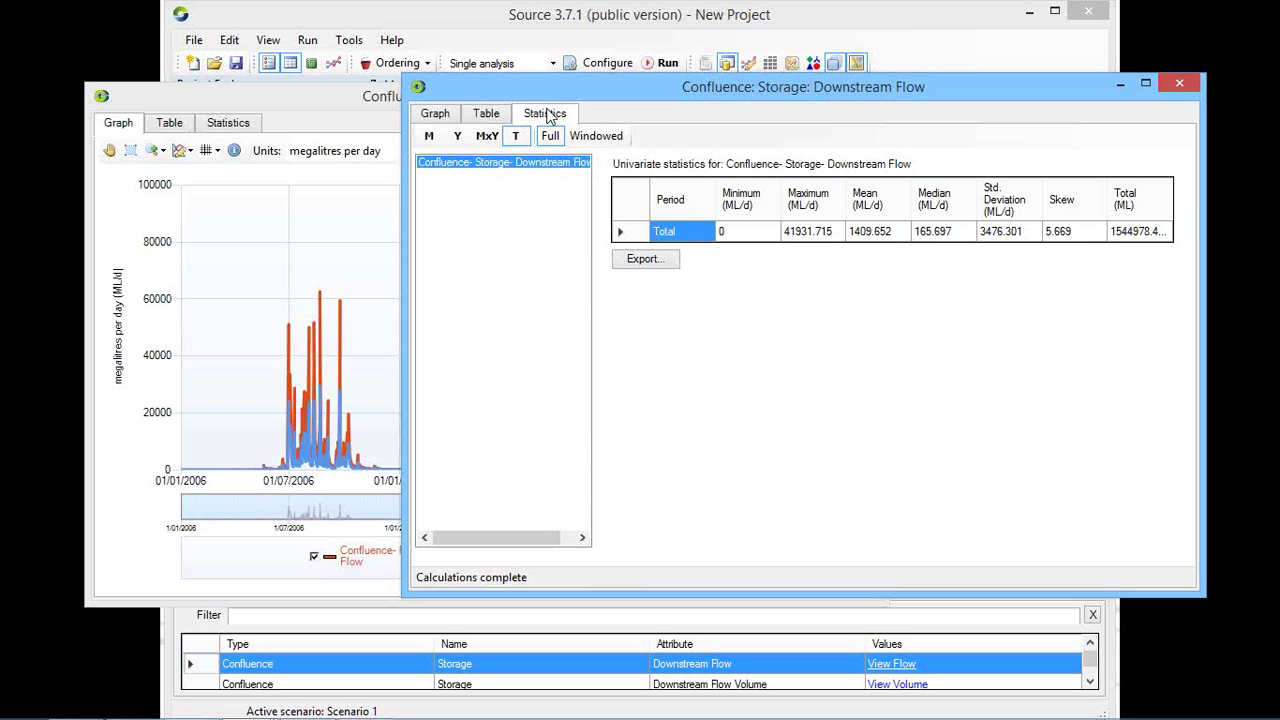
left_click(436, 114)
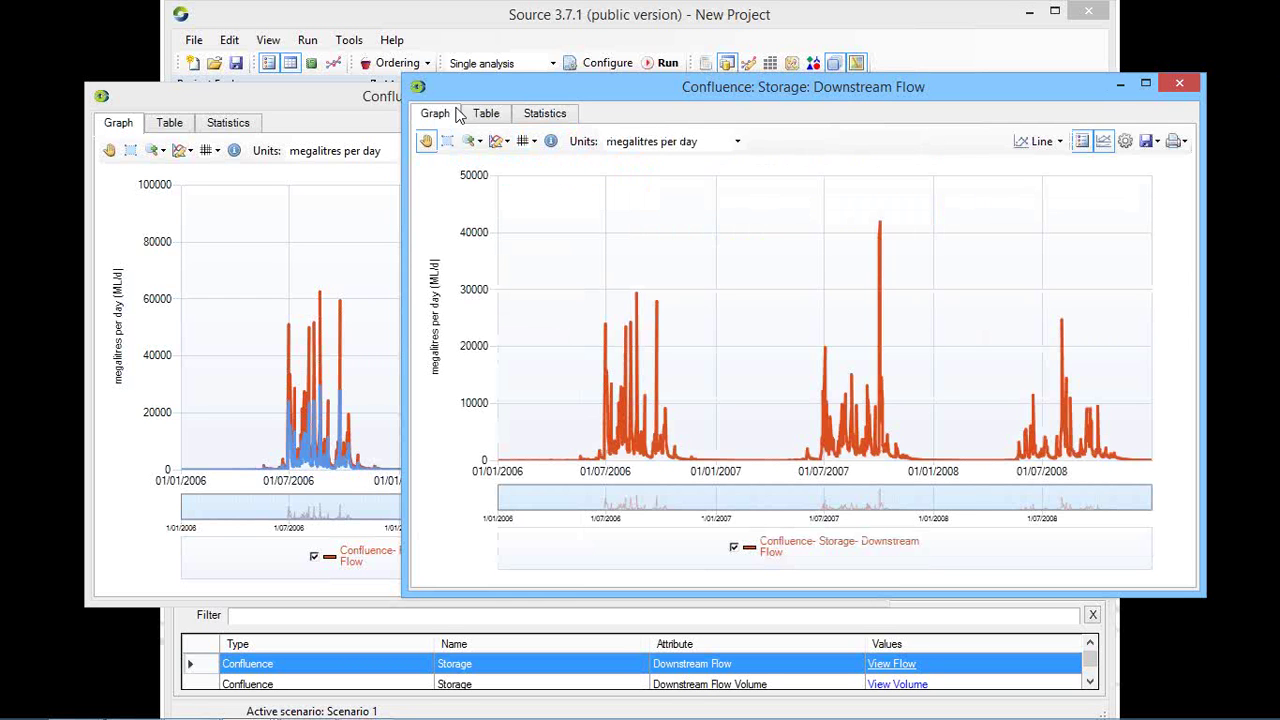
left_click(1117, 88)
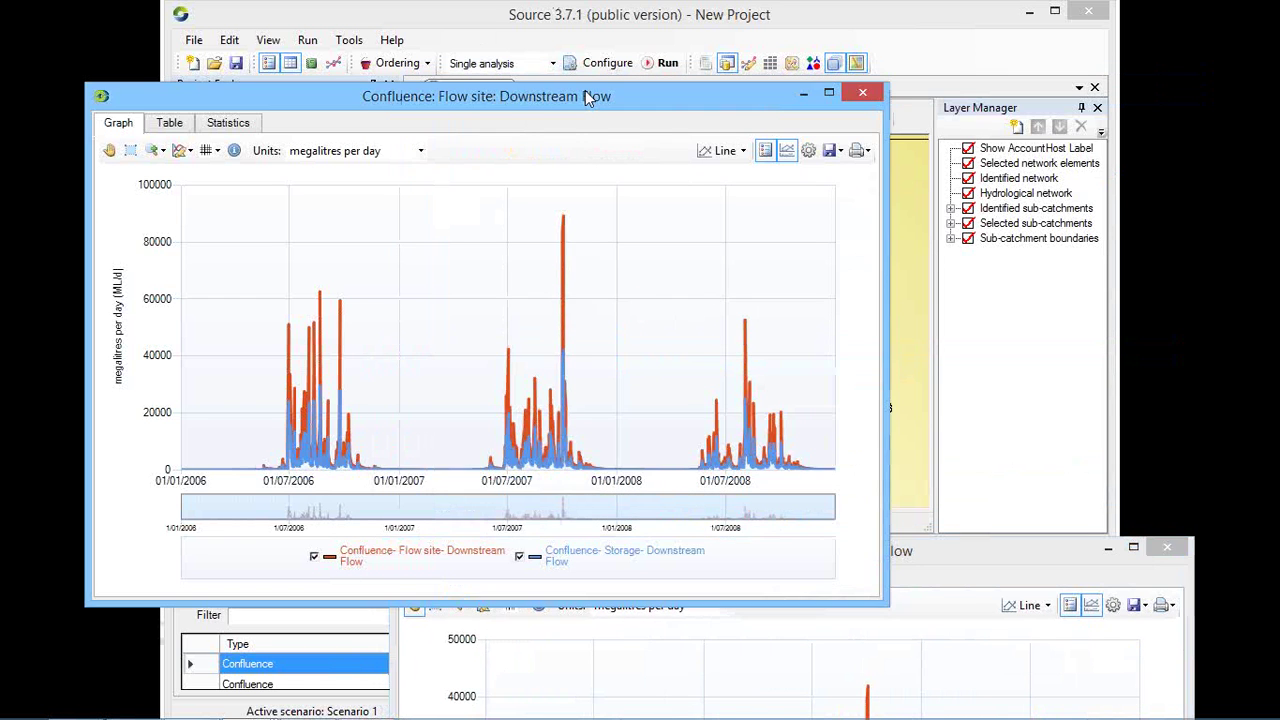
left_click_drag(588, 96, 627, 553)
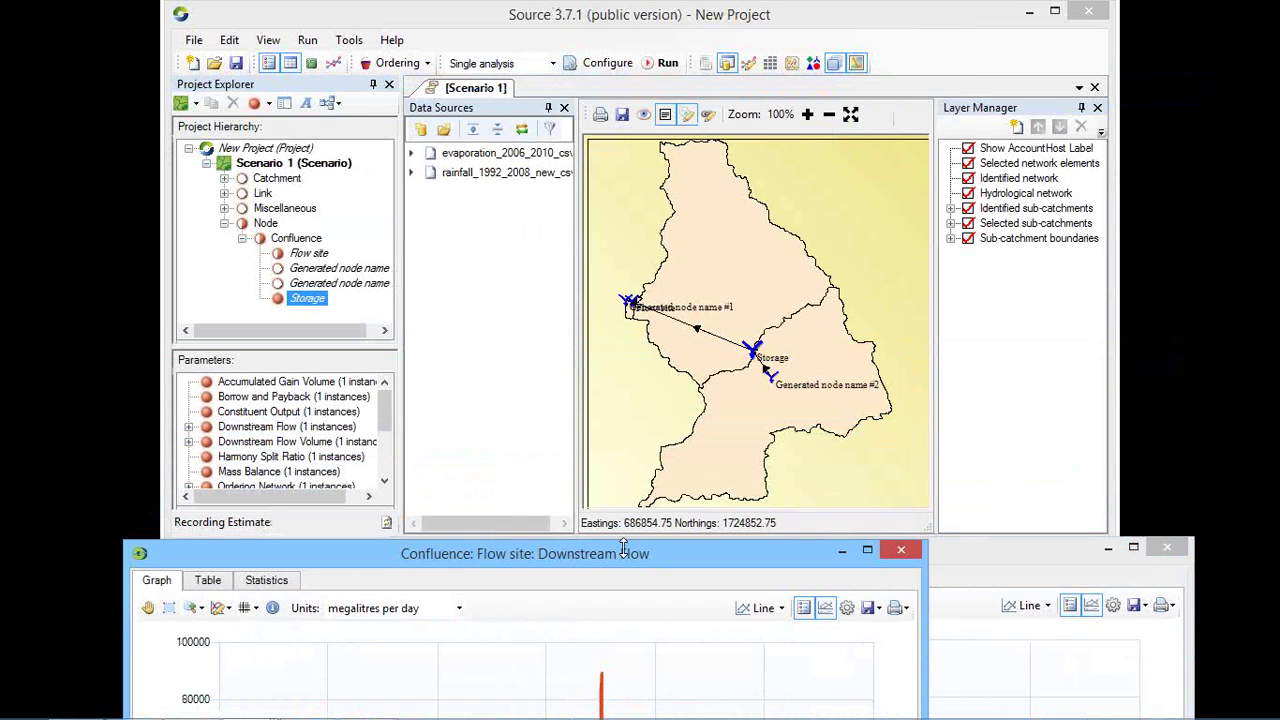
Open the Rainfall Runoff Model Configuration and resize its window so the whole dialog fits over the main window.
left_click(229, 40)
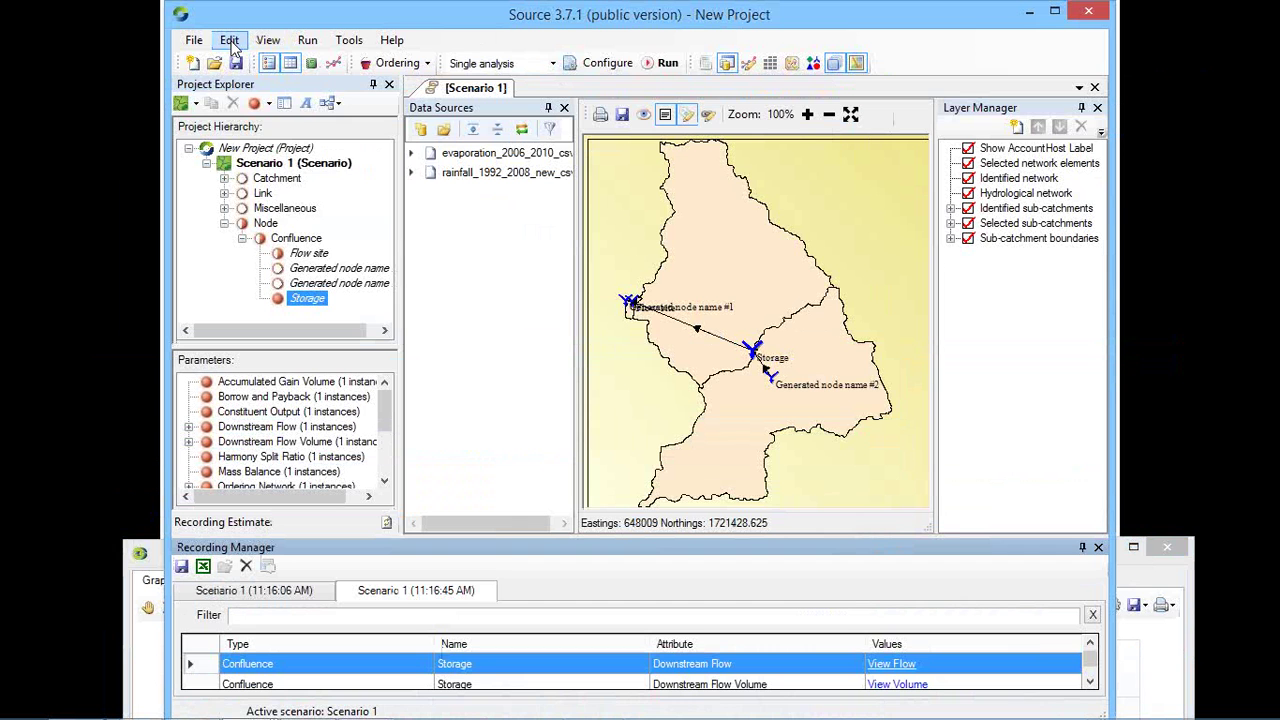
left_click(229, 40)
left_click(265, 301)
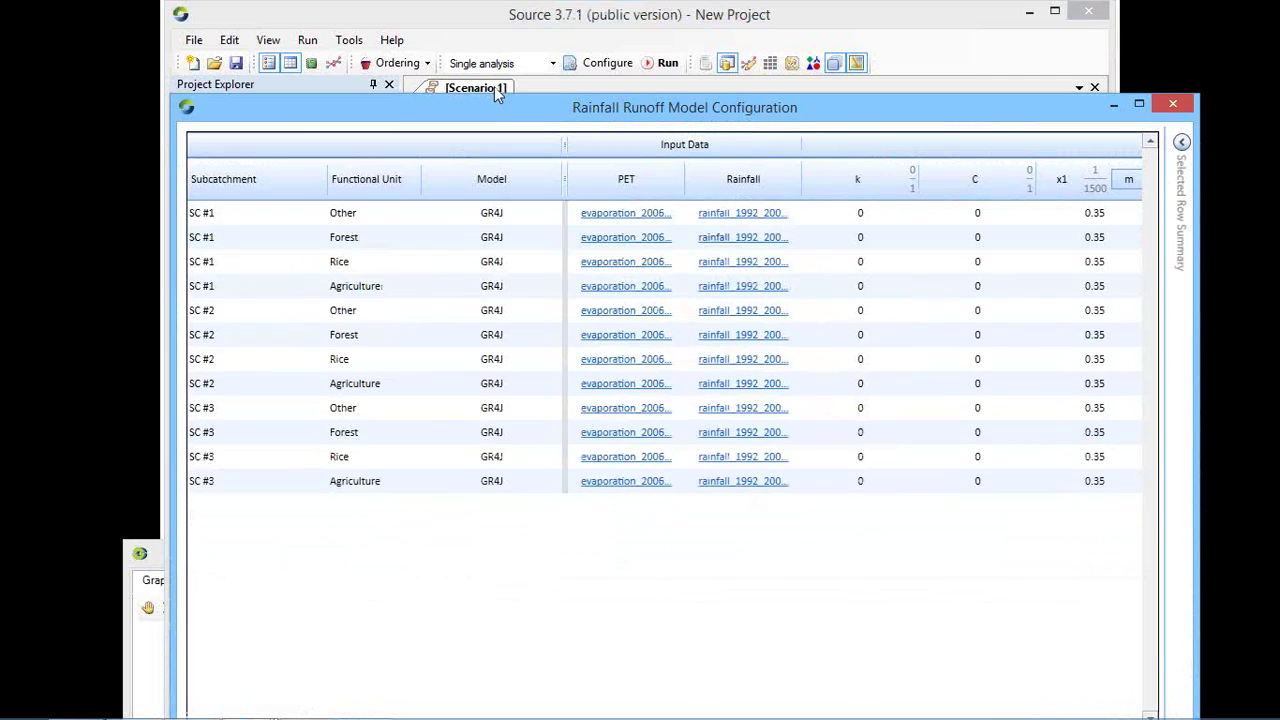
left_click_drag(175, 24, 337, 149)
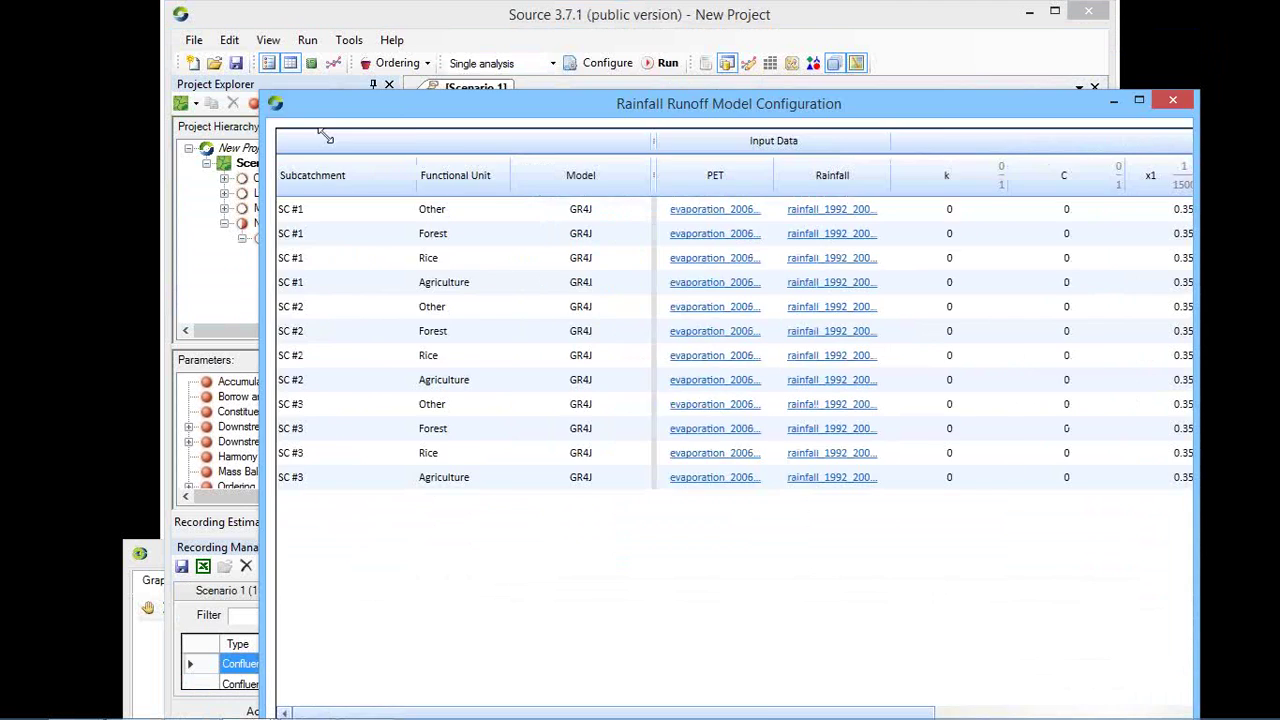
left_click_drag(446, 160, 303, 121)
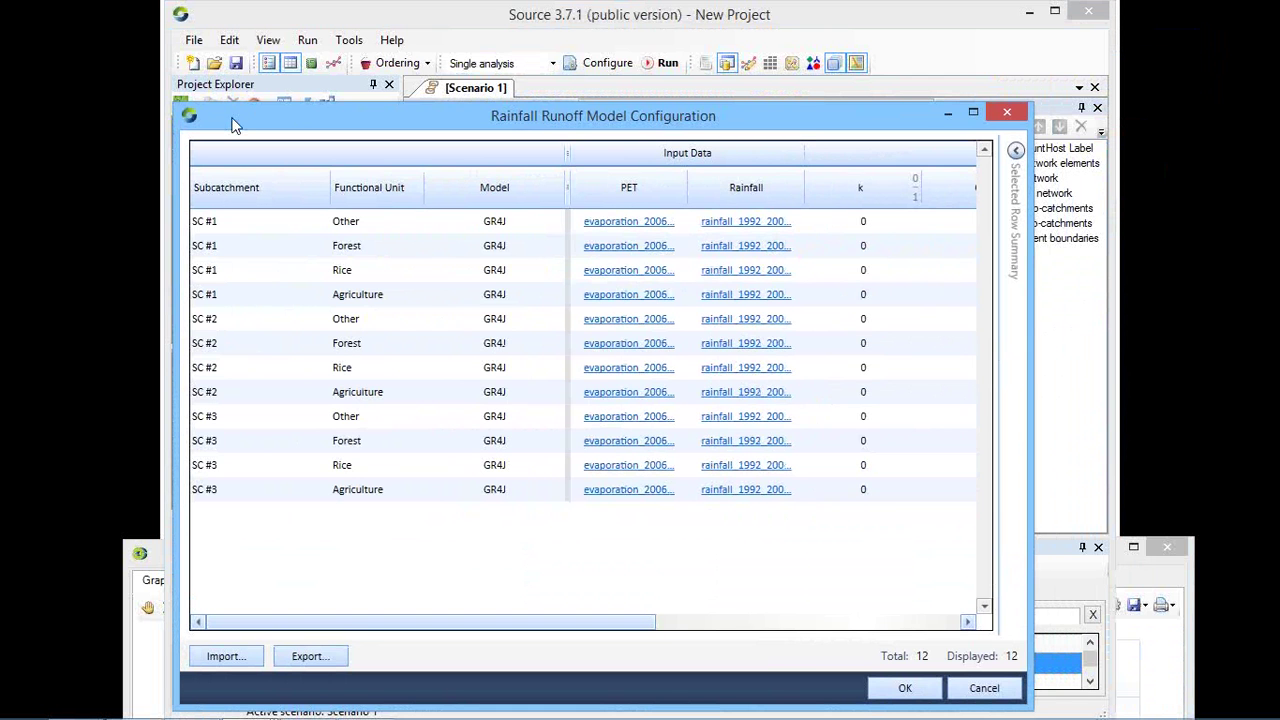
left_click_drag(237, 116, 245, 66)
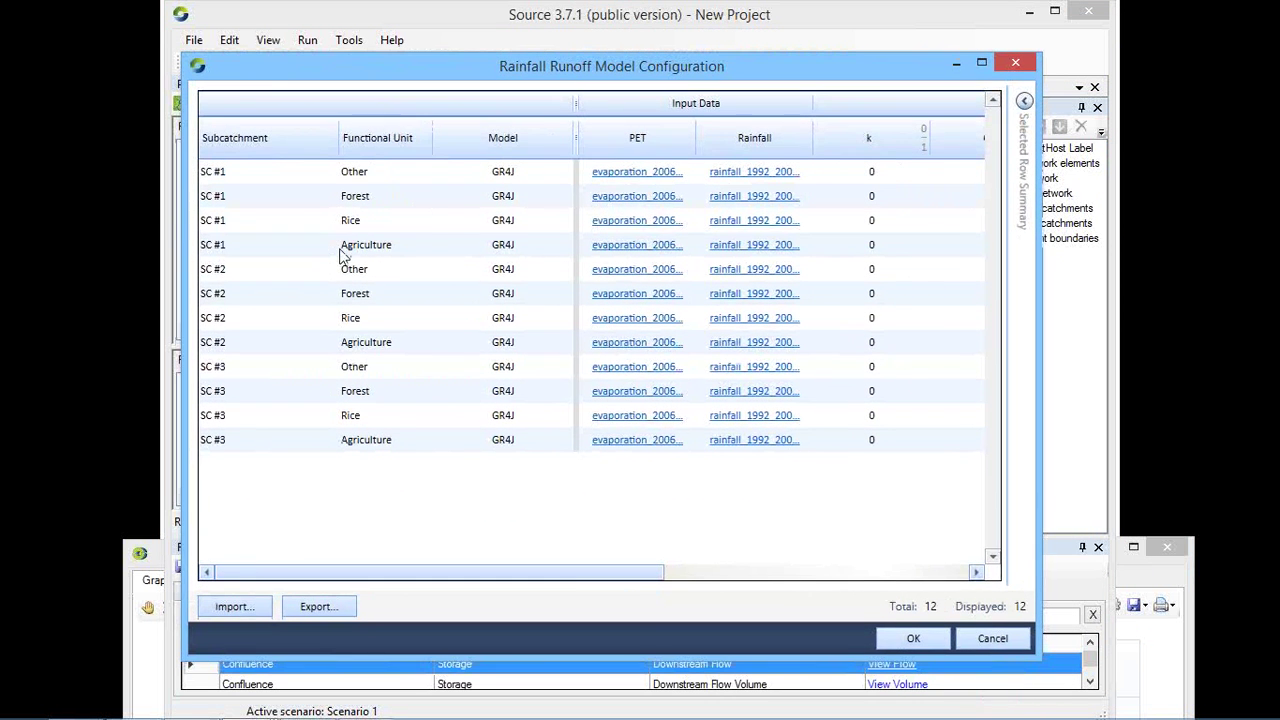
Examine the GR4J input data and the x1 parameter of each SC #1 functional unit, and close the configuration without saving changes.
left_click_drag(580, 573, 905, 594)
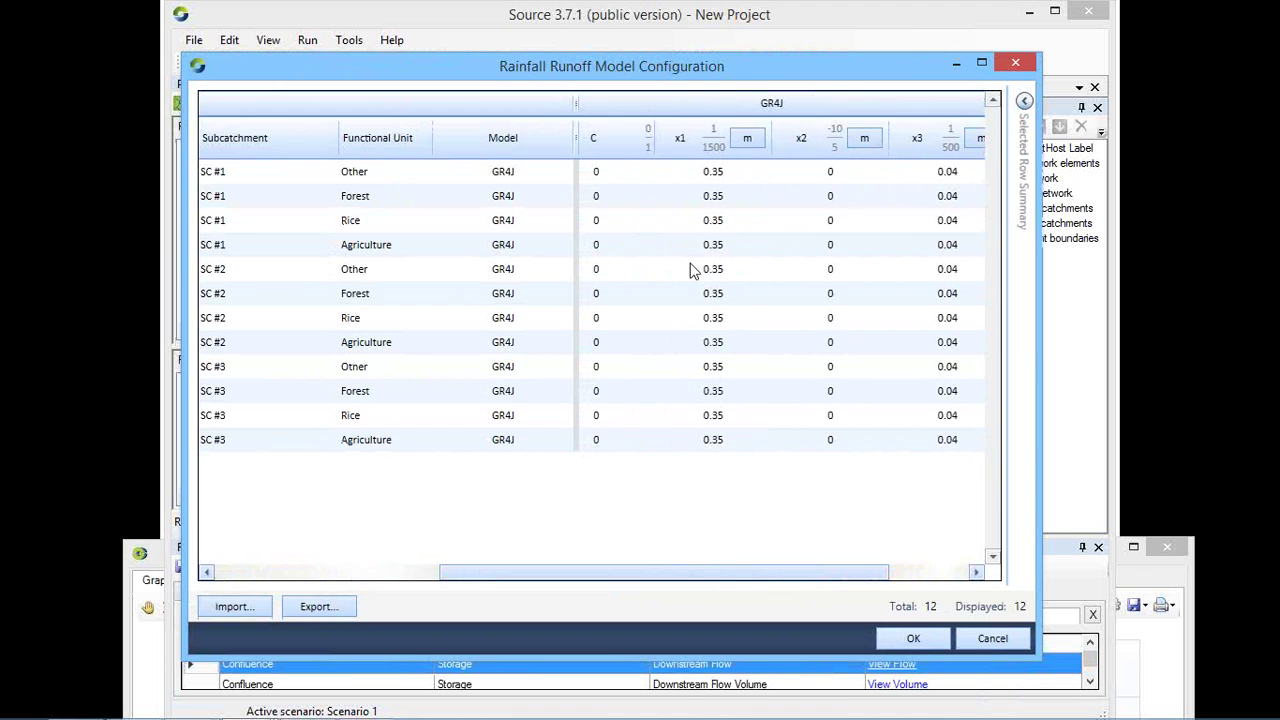
left_click(727, 173)
left_click(727, 173)
left_click(731, 206)
left_click(731, 226)
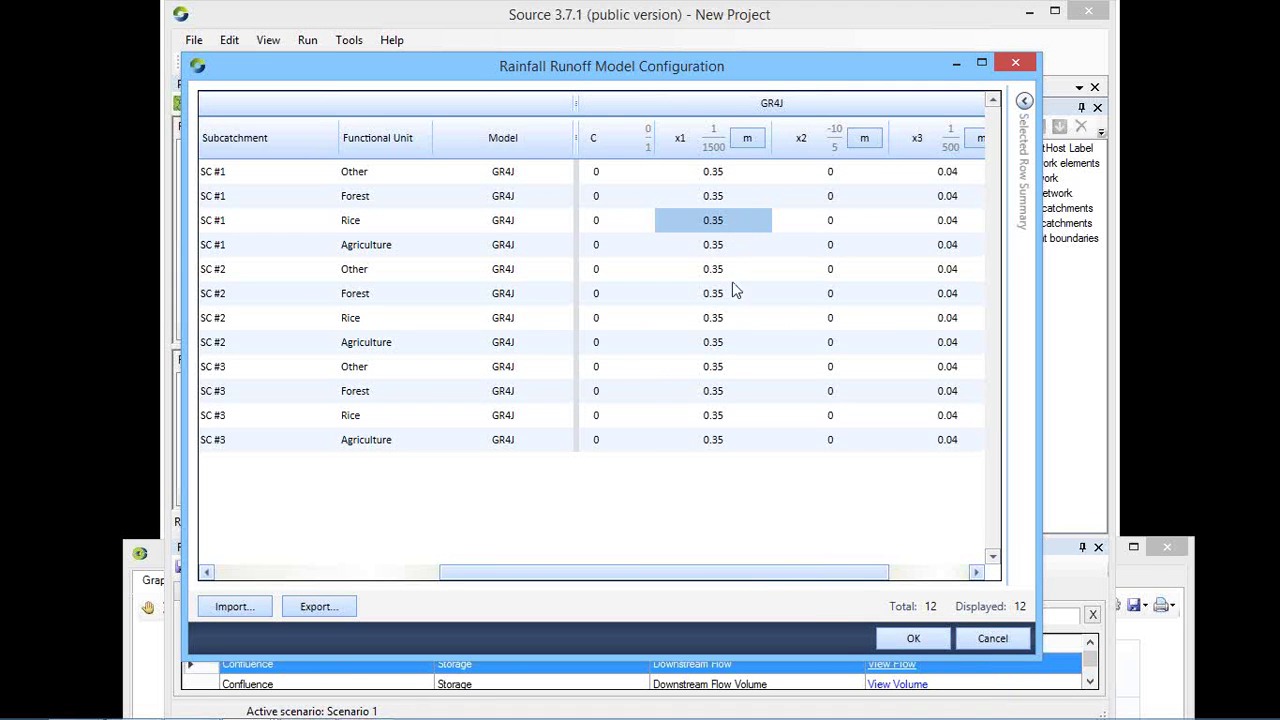
left_click_drag(852, 572, 619, 562)
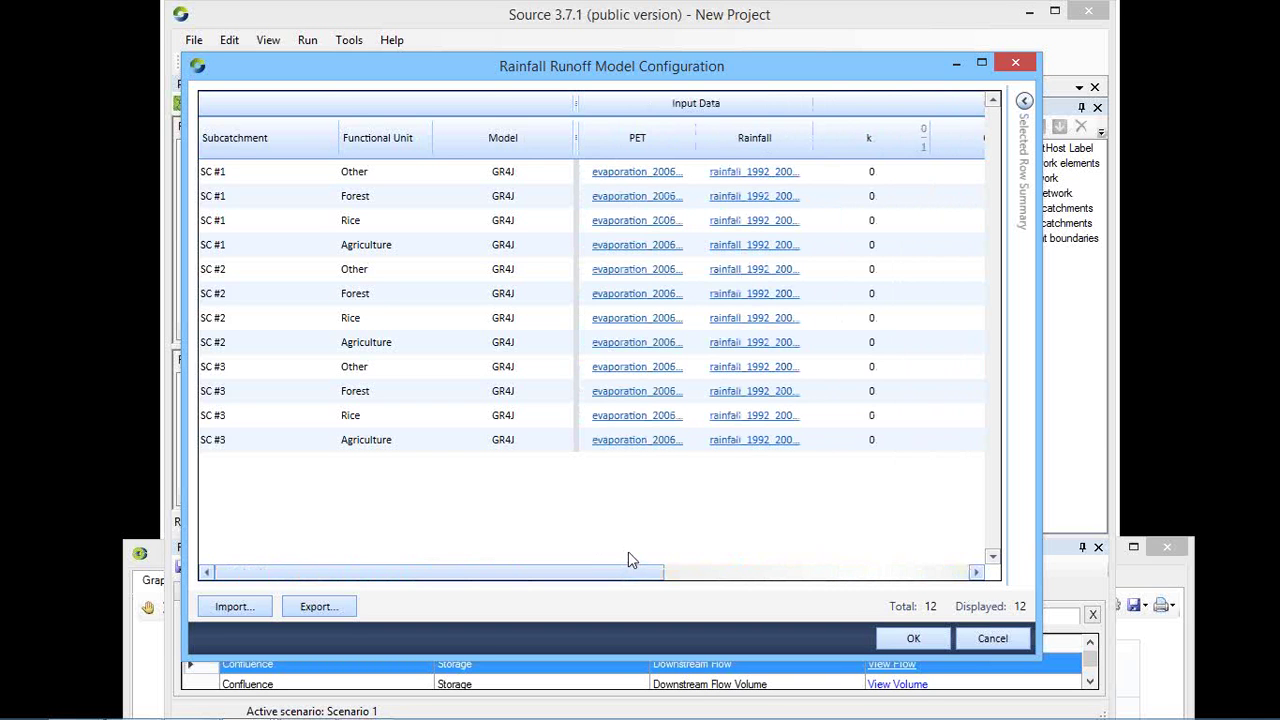
left_click_drag(628, 573, 869, 588)
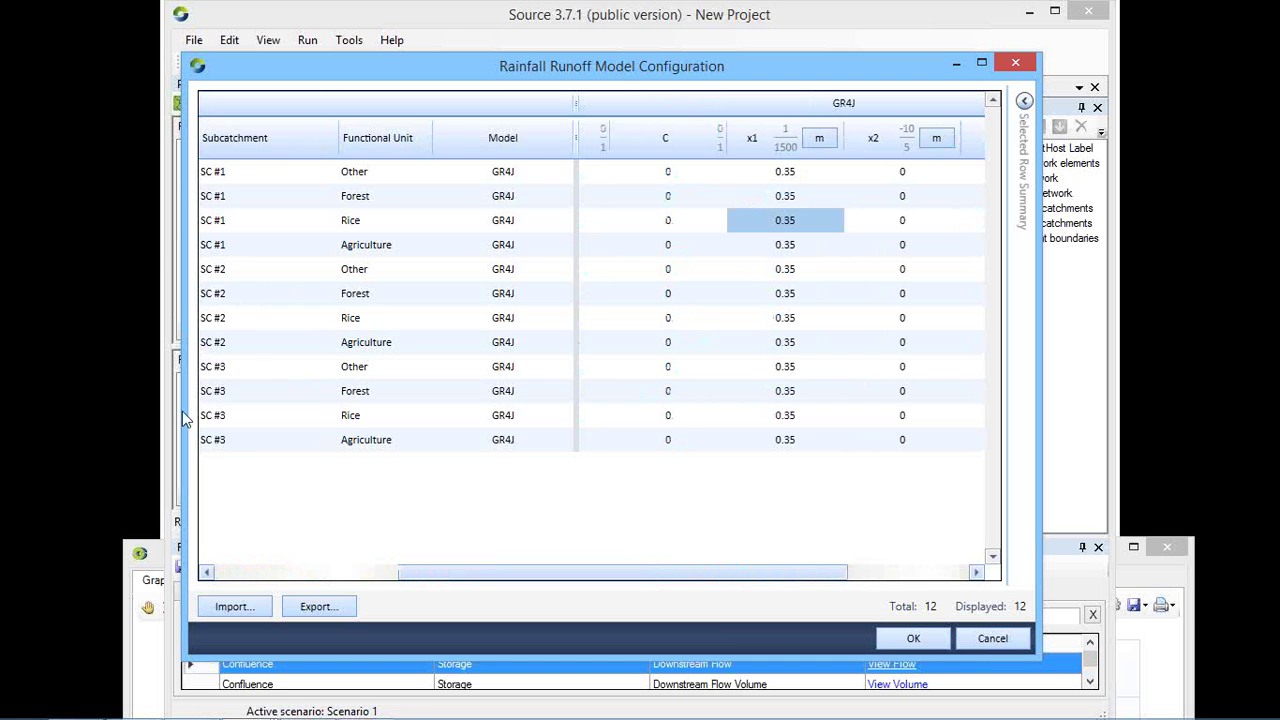
left_click(808, 178)
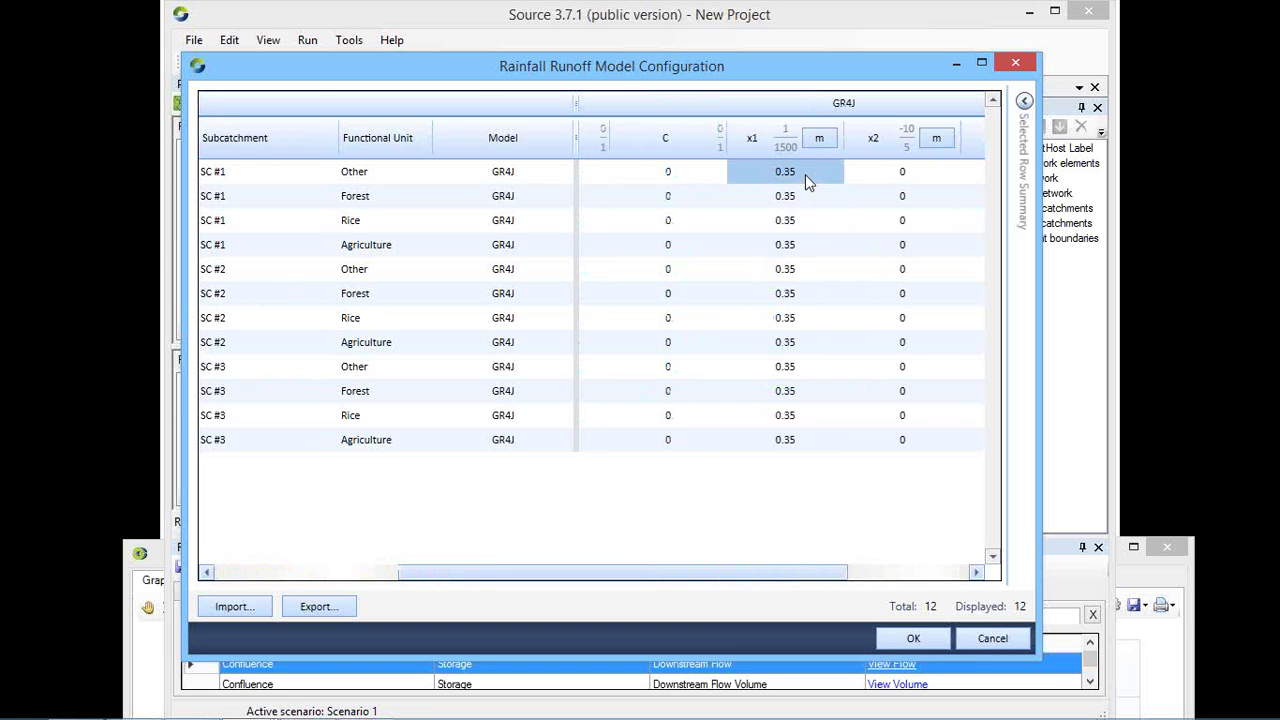
left_click(805, 197)
left_click(792, 224)
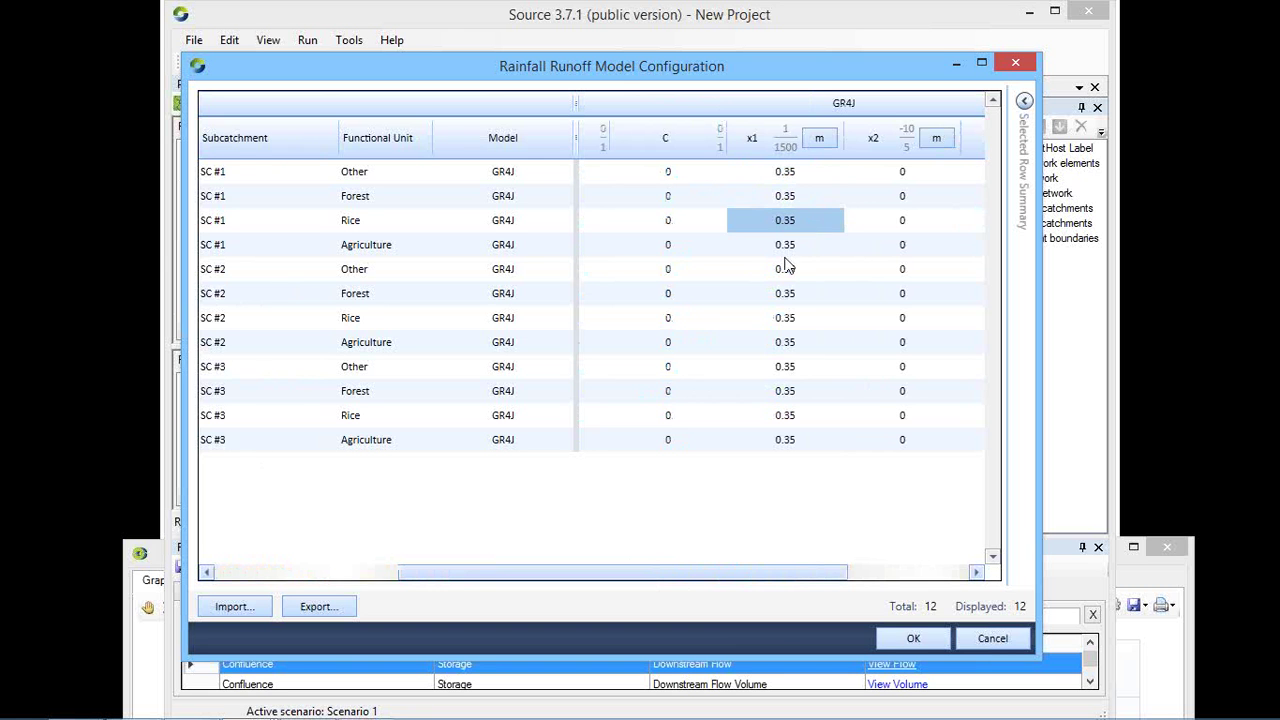
left_click(786, 248)
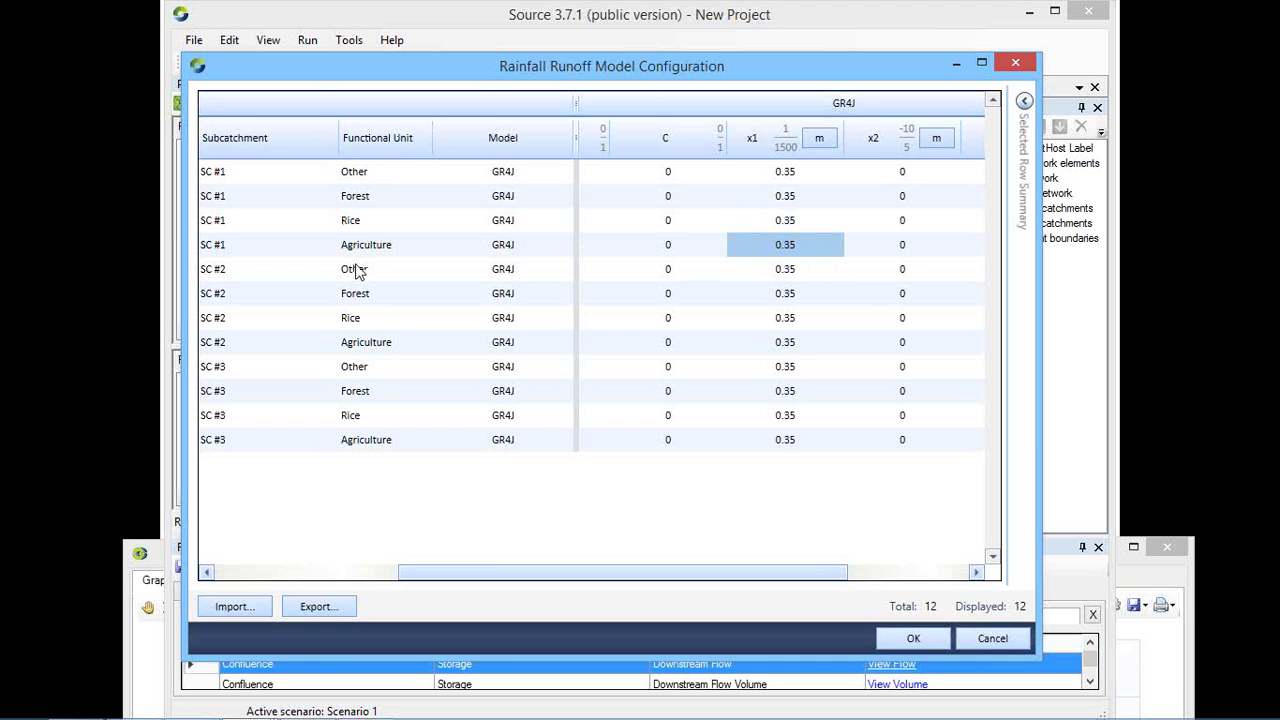
left_click(1010, 636)
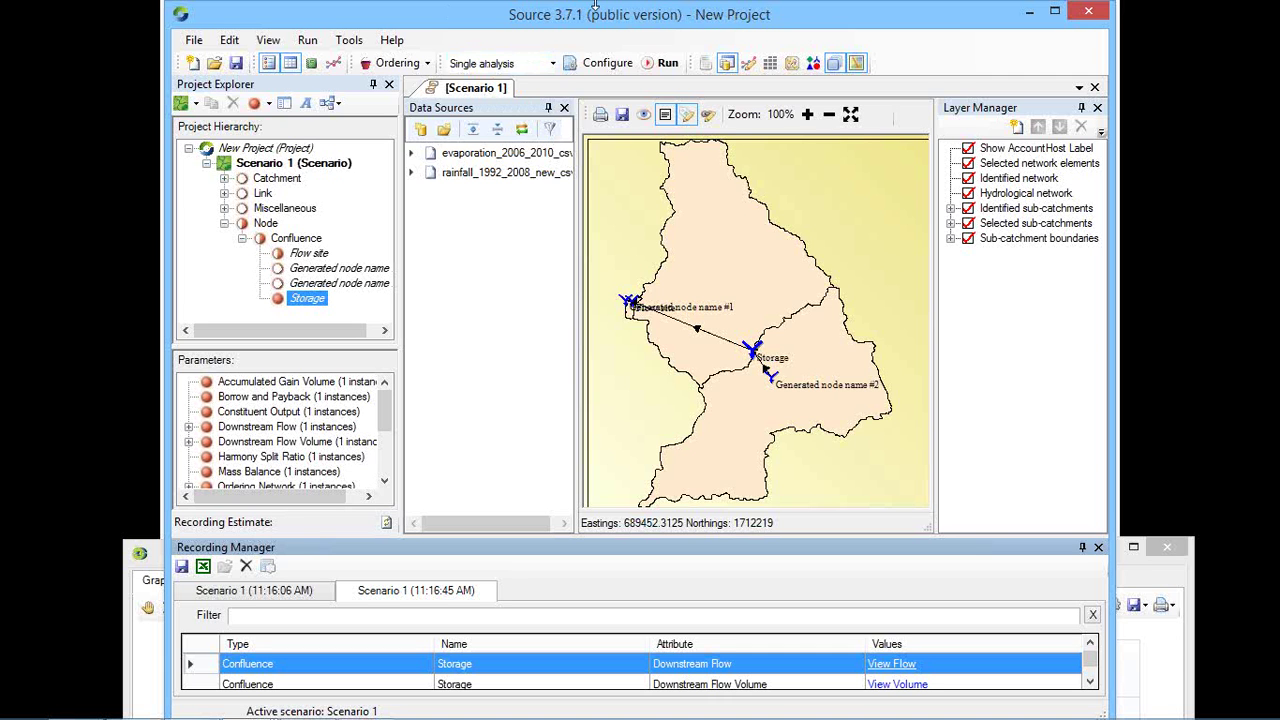
Switch to the Modelling Catchments_webinar.pptx presentation in PowerPoint and present slide 16 with the course details as a slide show.
key("alt+Tab")
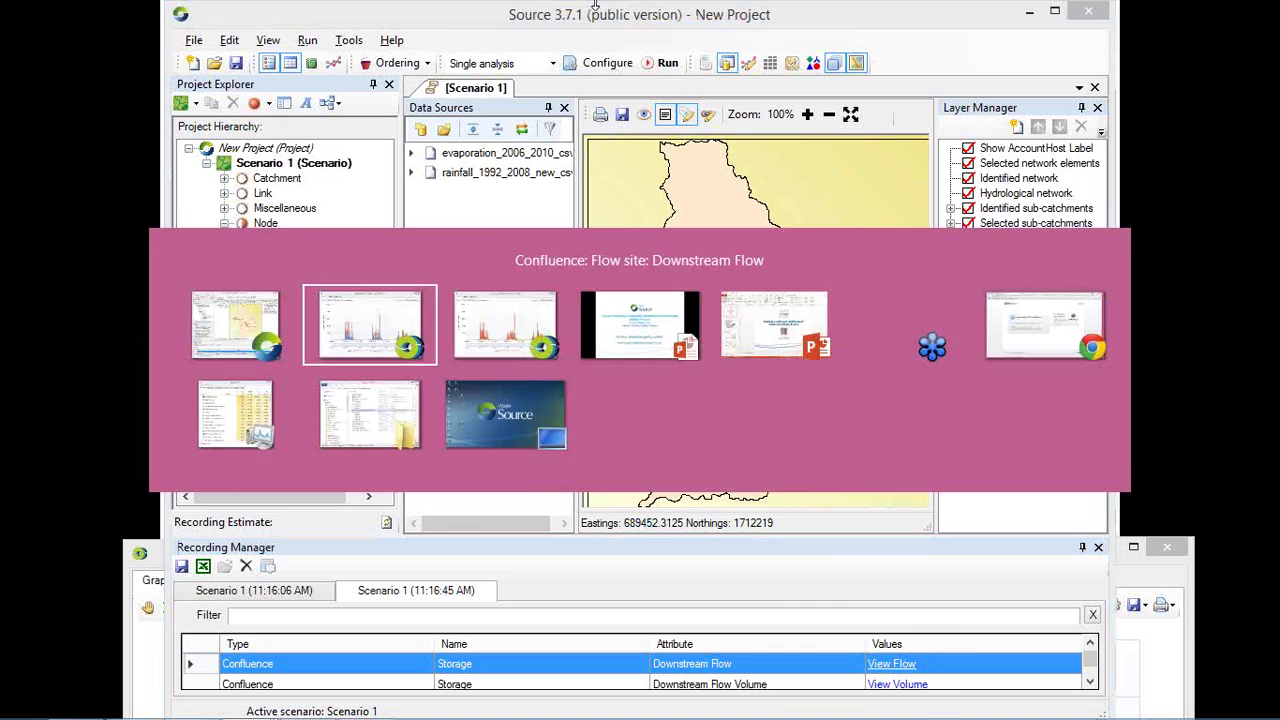
key("alt+Tab")
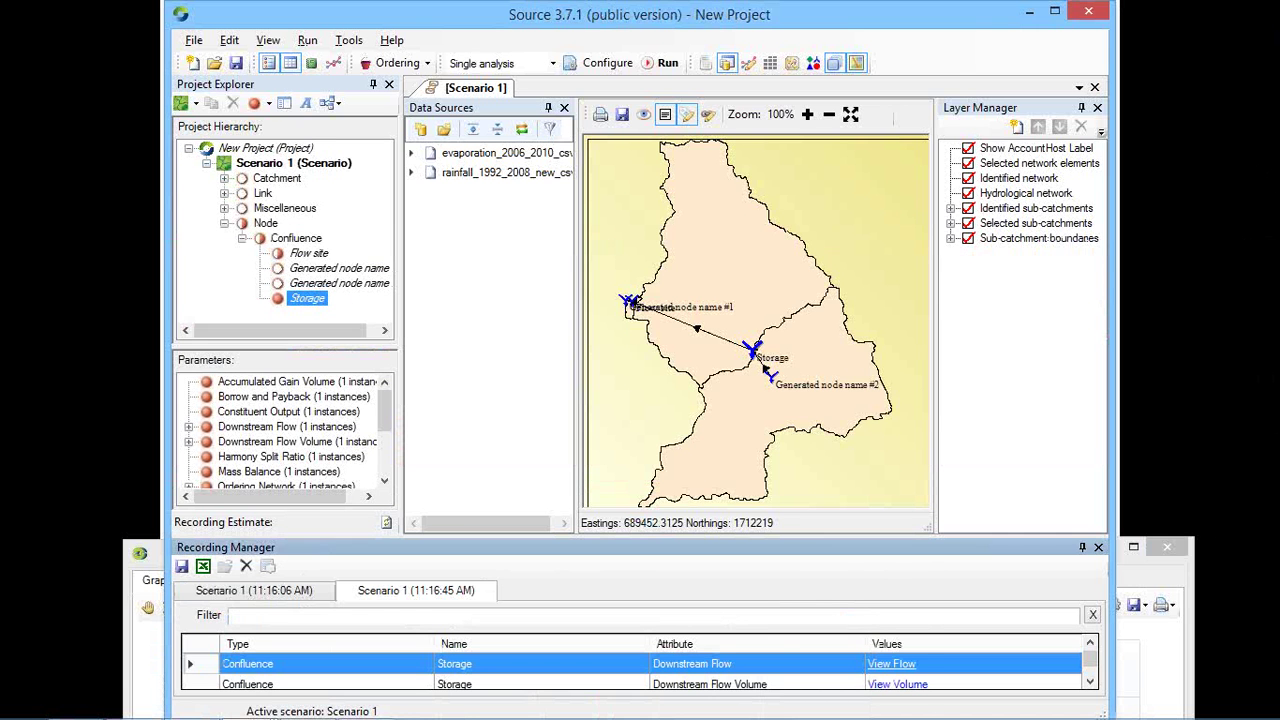
key("alt+Tab")
key("alt+Tab")
key("alt+Tab")
key("alt+Tab")
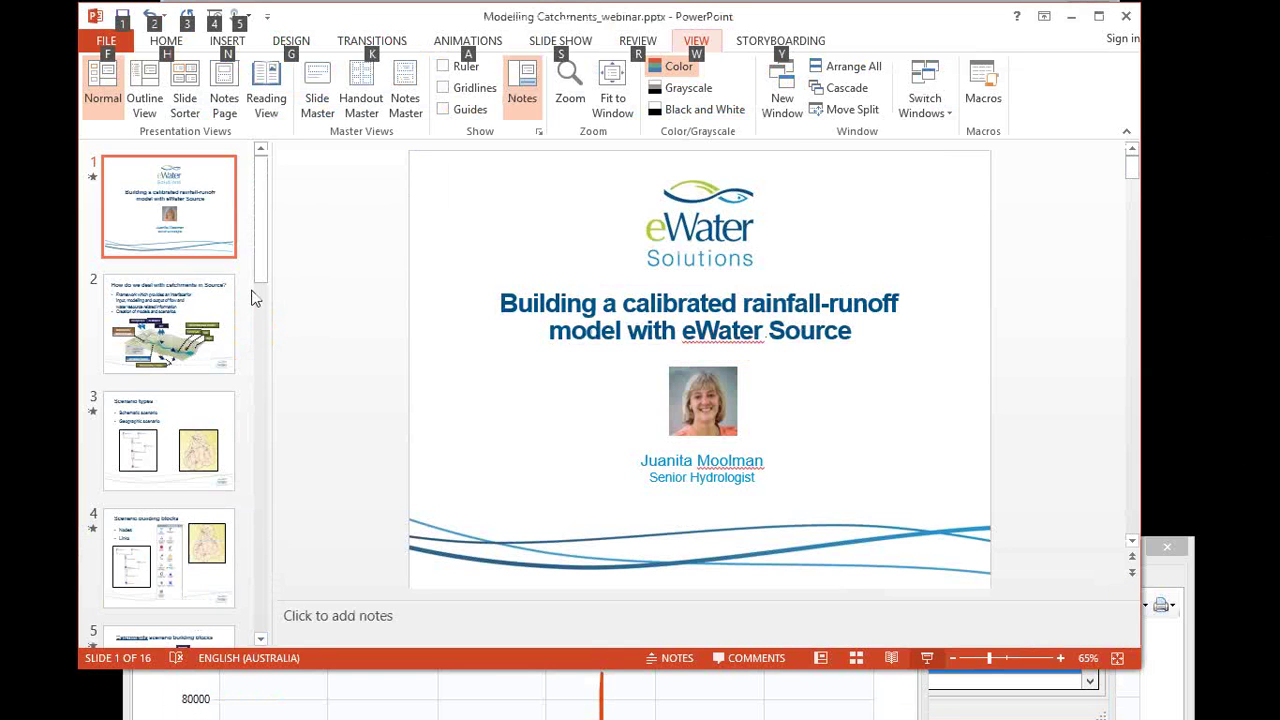
left_click_drag(262, 278, 260, 672)
left_click(205, 592)
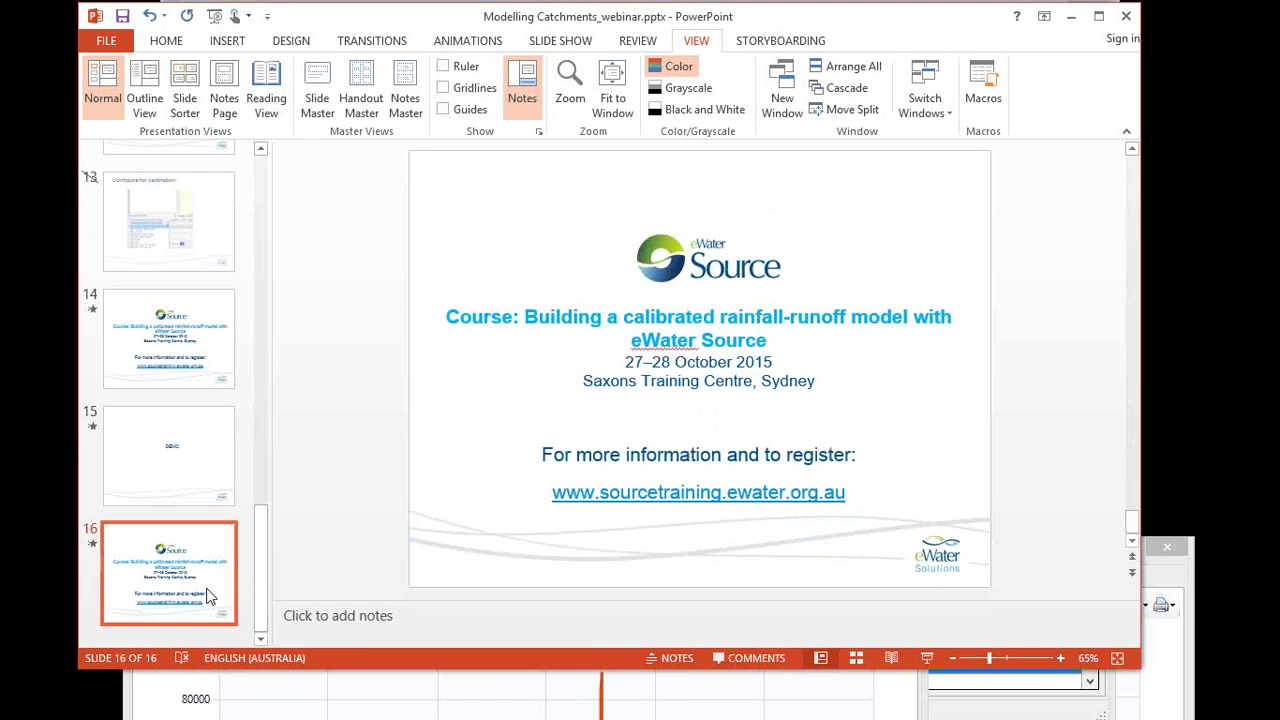
left_click(927, 658)
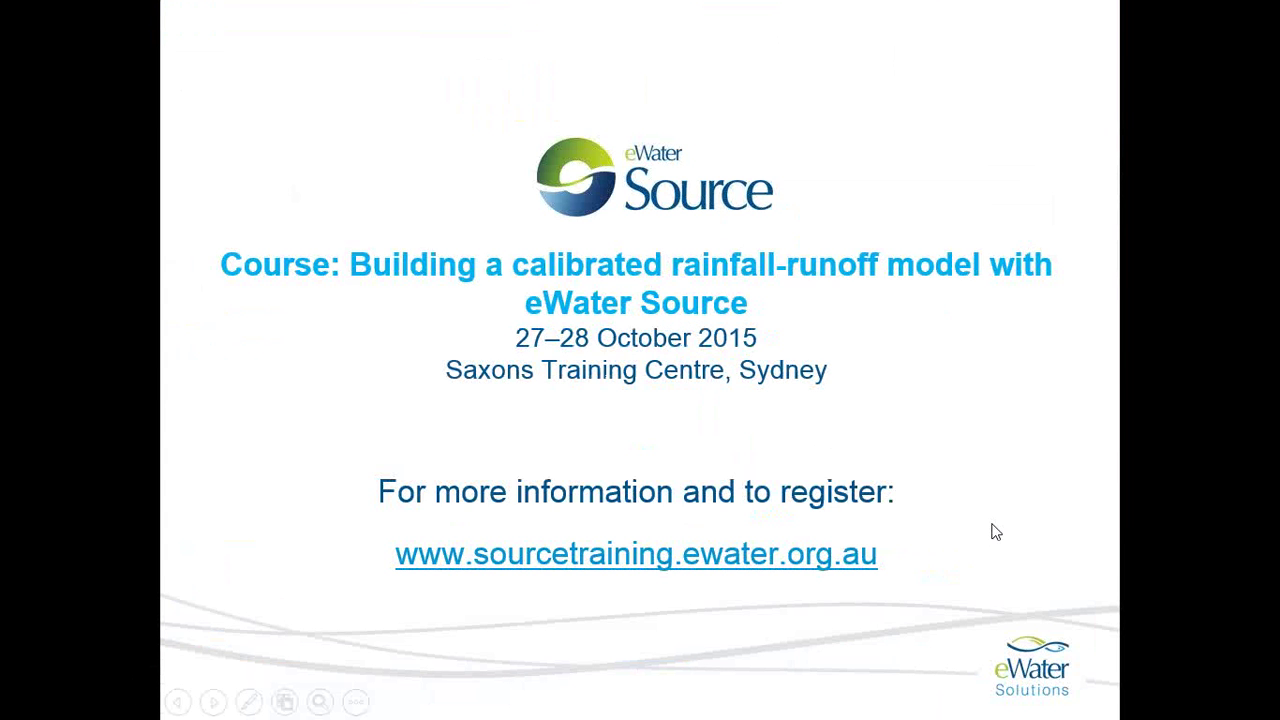
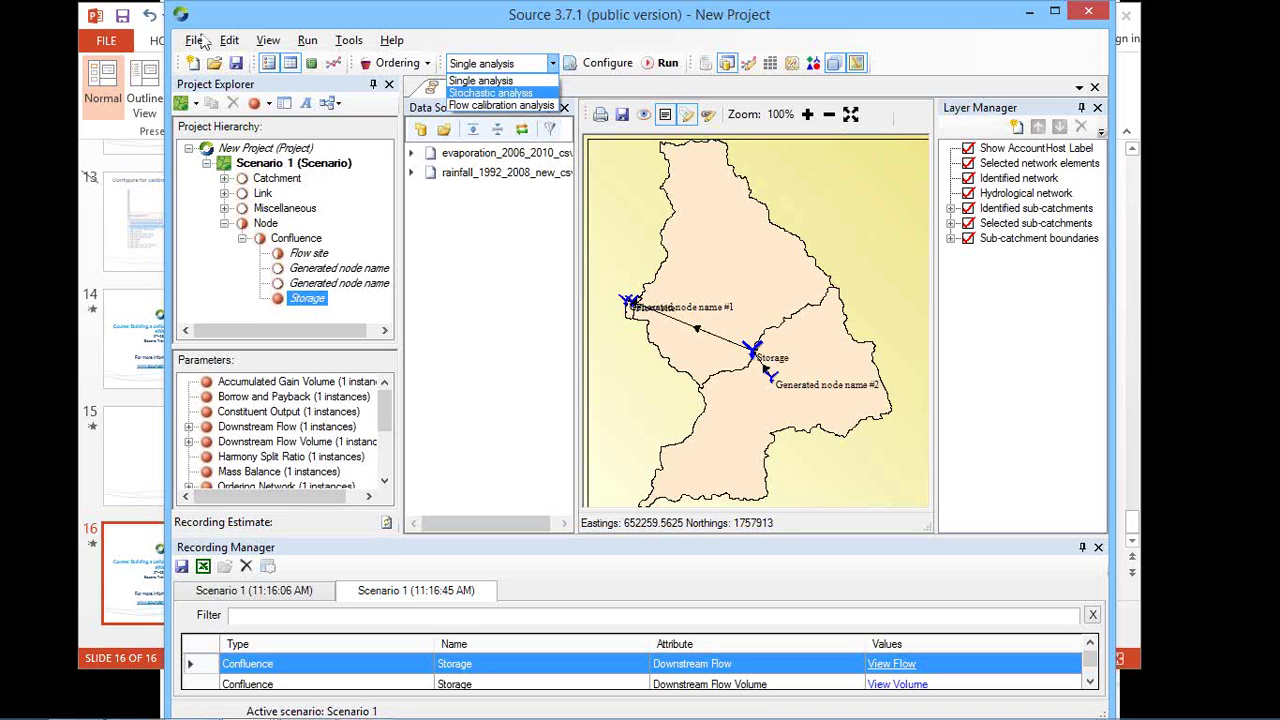
Leave the analysis type at Single analysis and collapse the New Project tree in the project hierarchy.
left_click(203, 150)
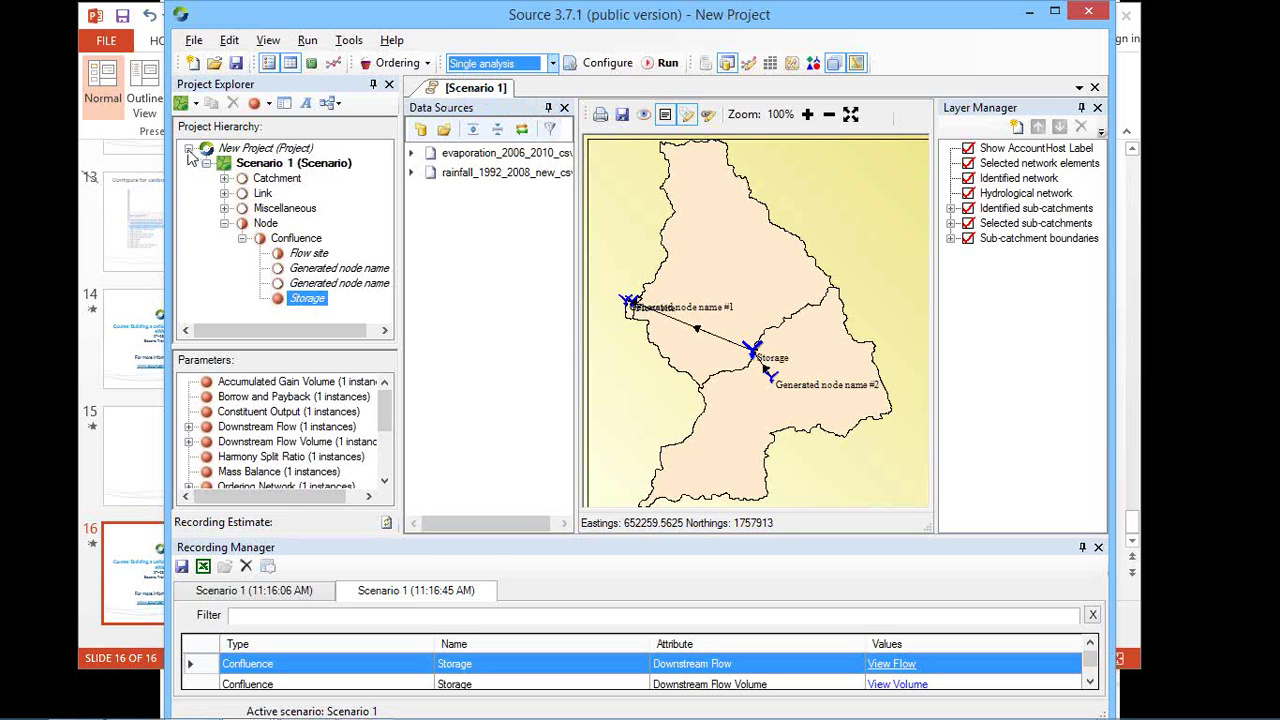
left_click(188, 148)
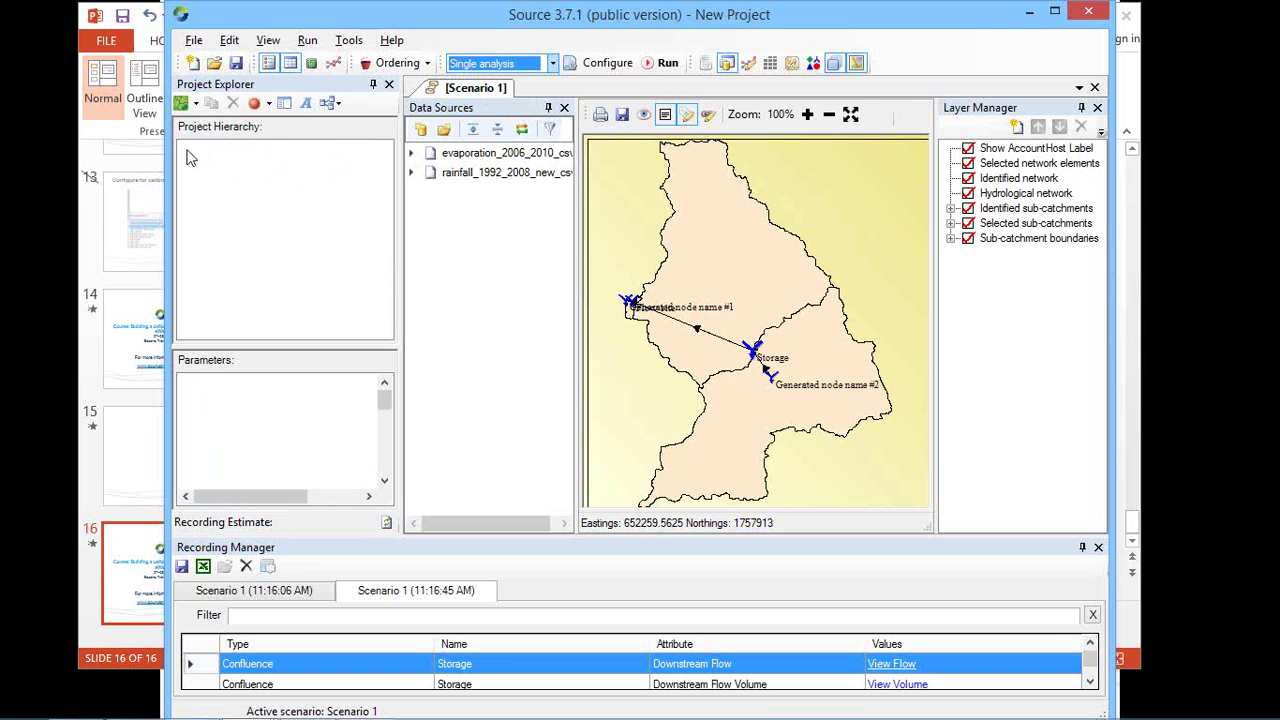
left_click(230, 44)
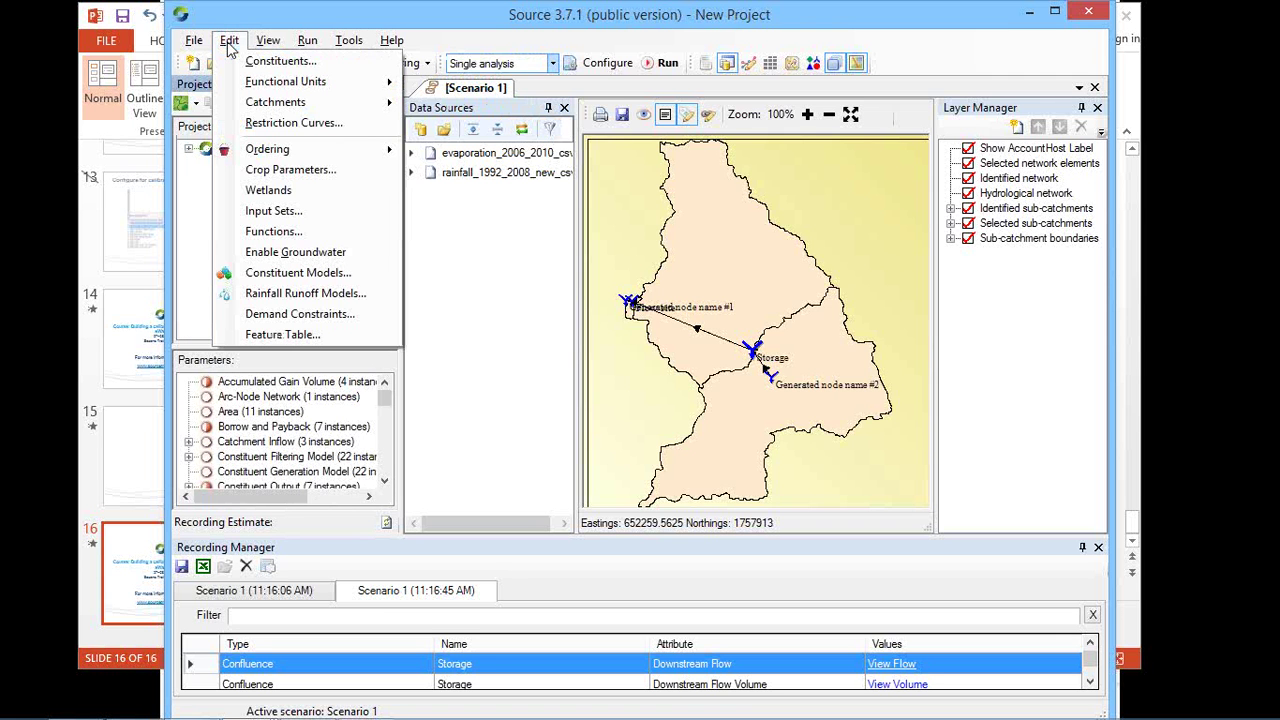
left_click(316, 20)
Start a new geographic scenario, keep the name Scenario 2 and advance to the network definition.
left_click(197, 103)
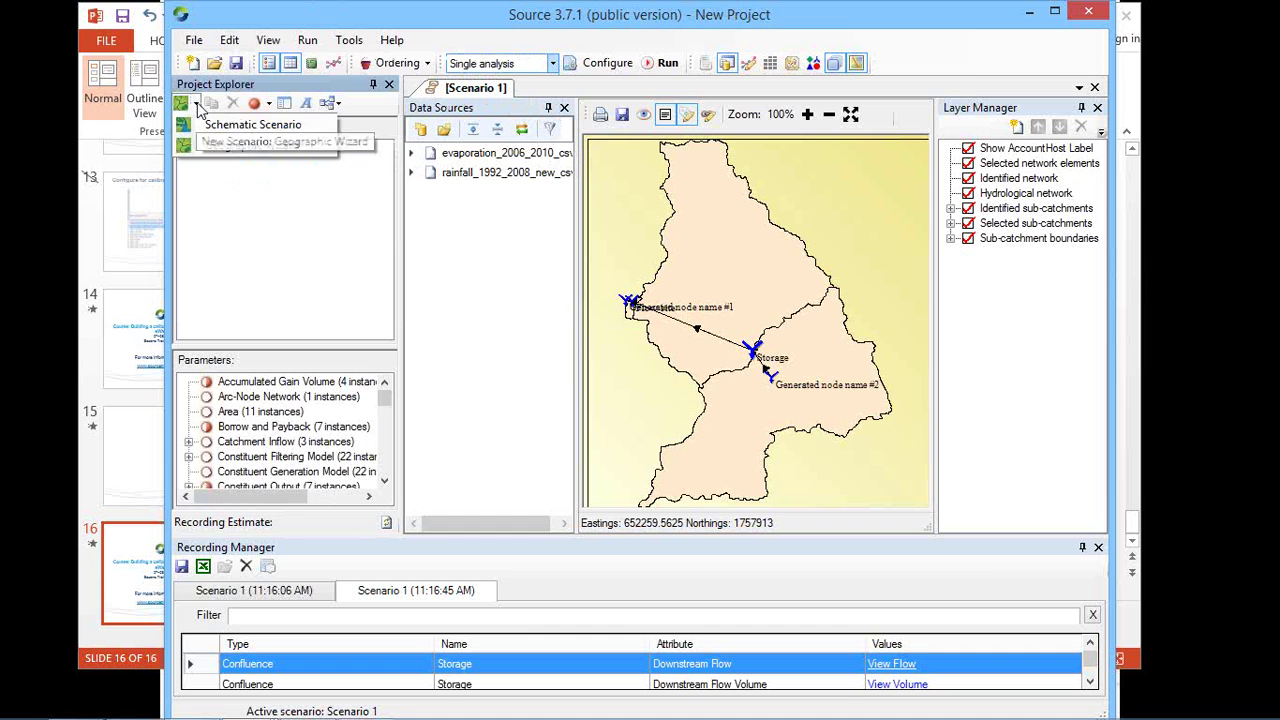
left_click(250, 144)
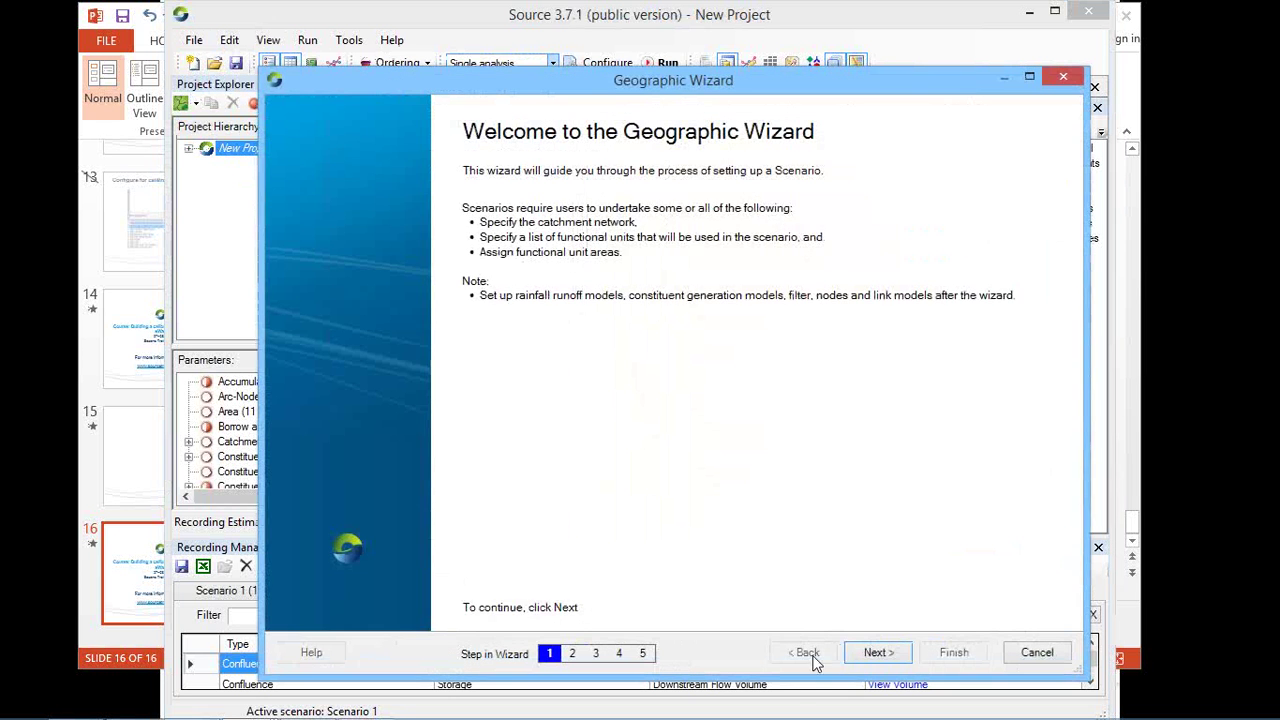
left_click(879, 652)
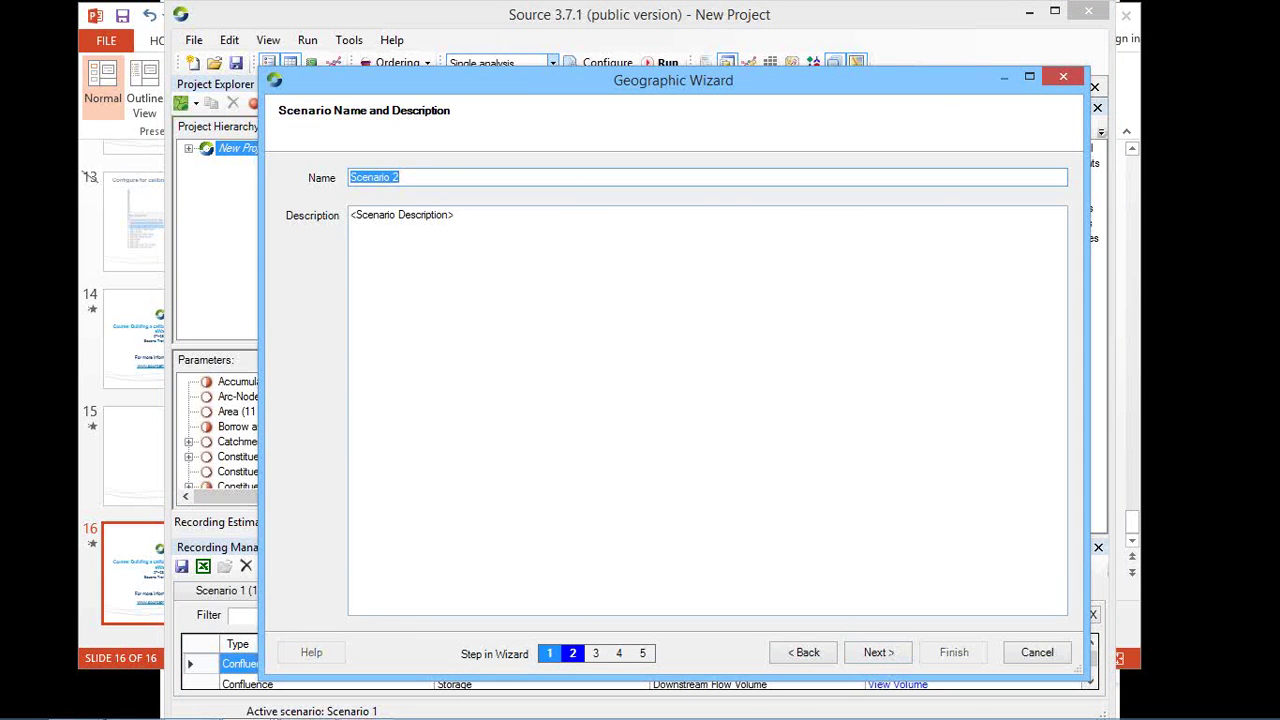
left_click(900, 652)
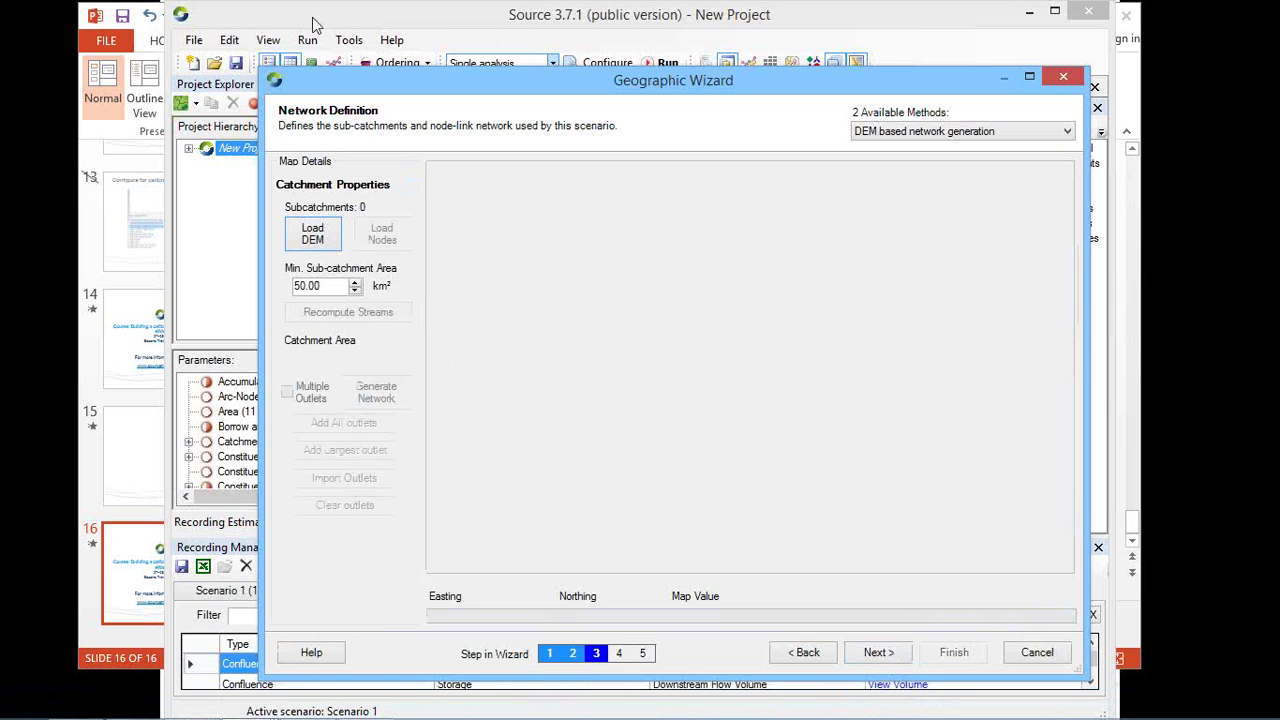
Load DEM100fel.tif as the elevation model and select a catchment outlet cell on the main stream, just east of its junction with the northern tributary.
left_click(312, 234)
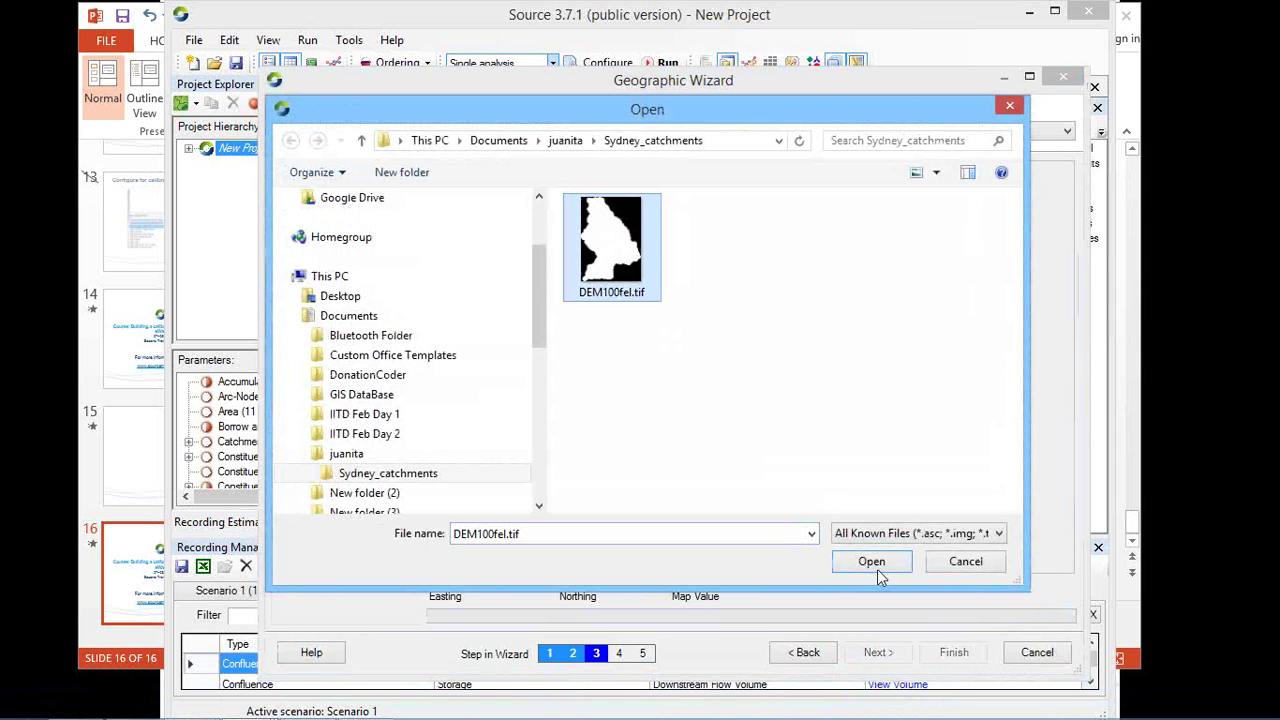
left_click(874, 562)
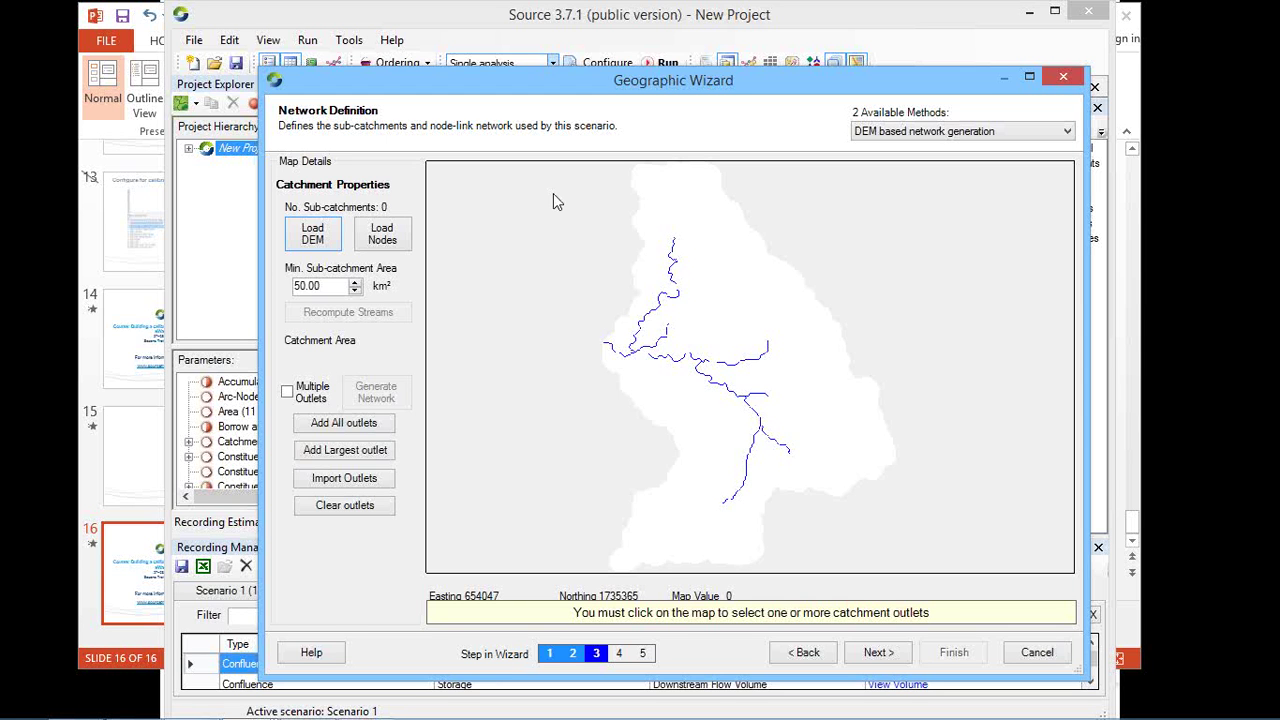
right_click(535, 275)
left_click(566, 324)
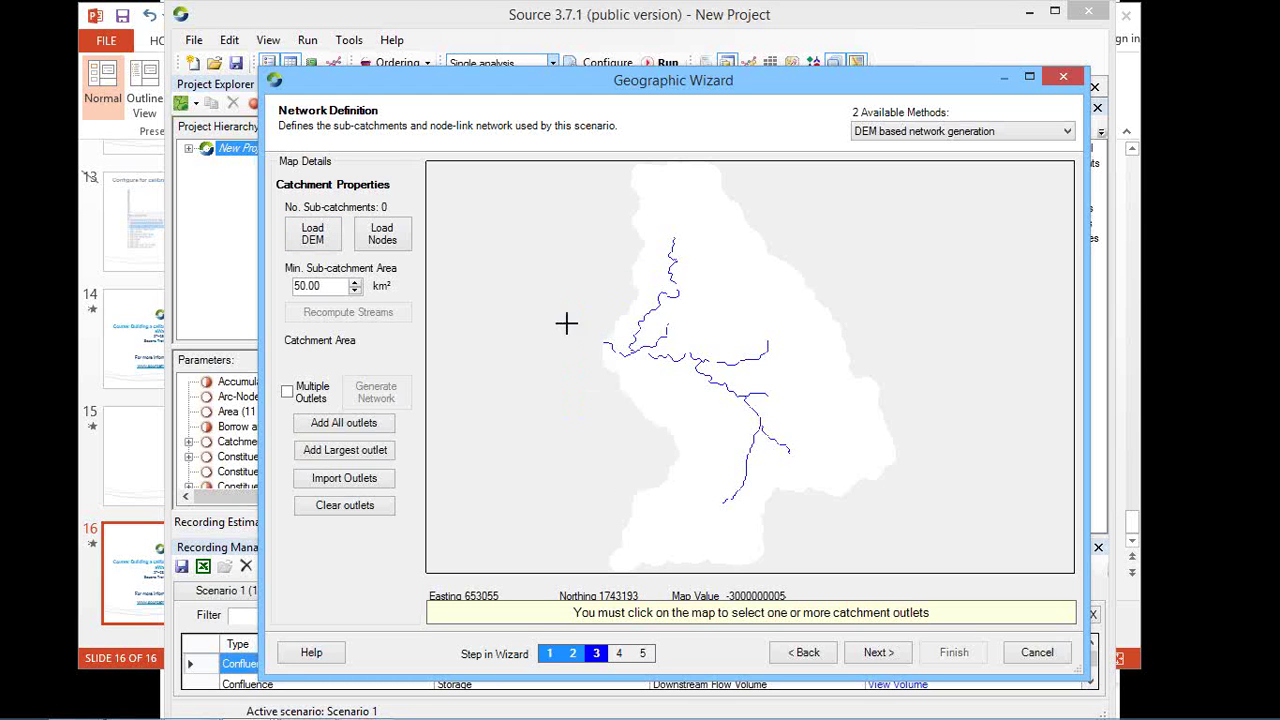
left_click_drag(583, 260, 789, 437)
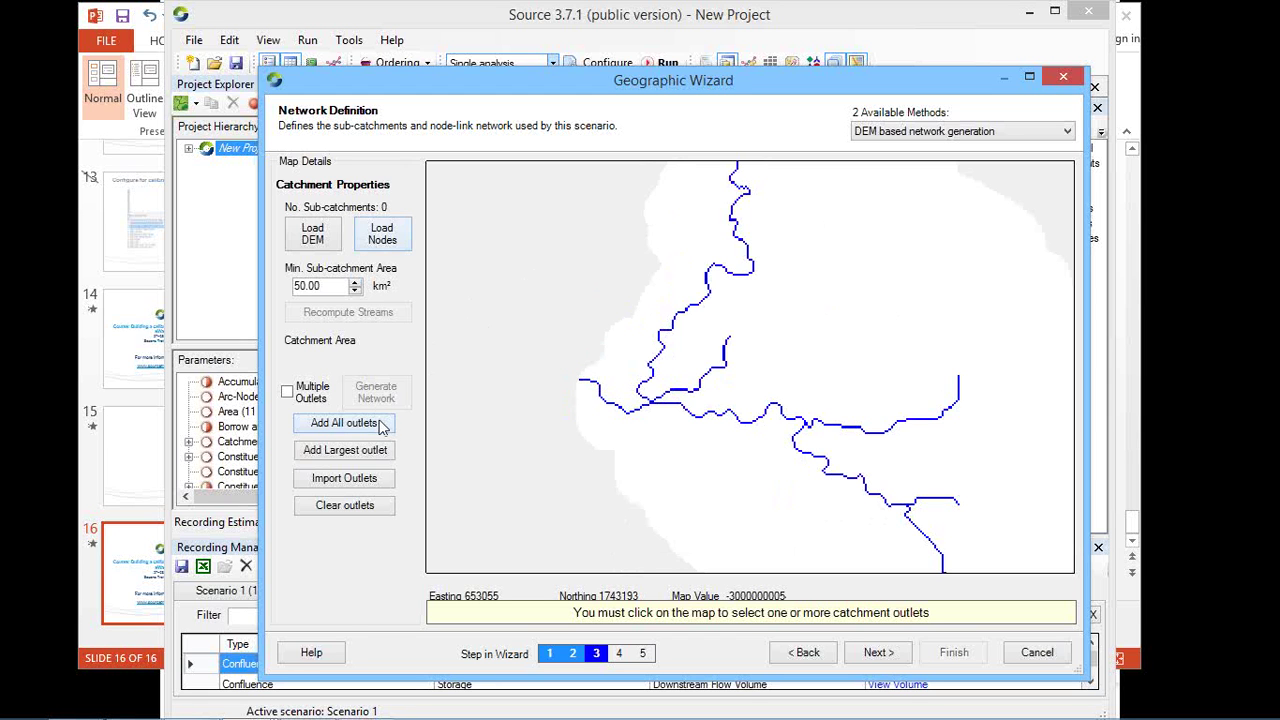
right_click(531, 320)
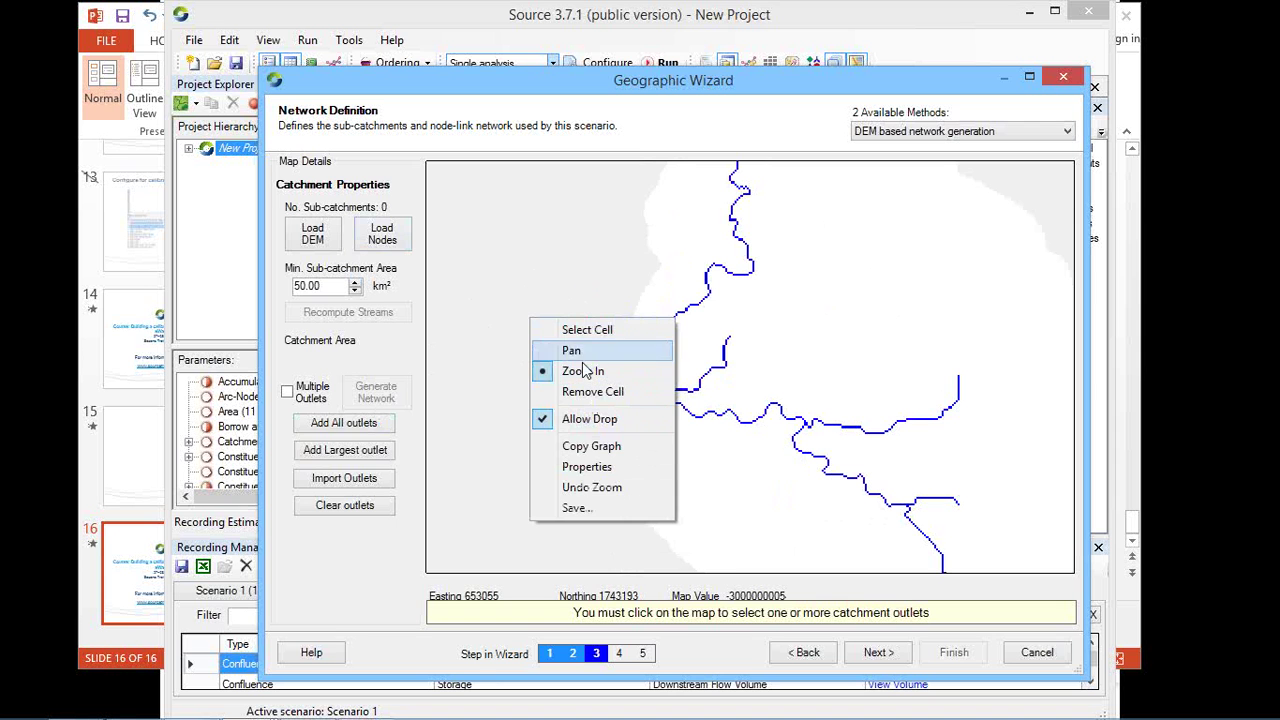
left_click(585, 330)
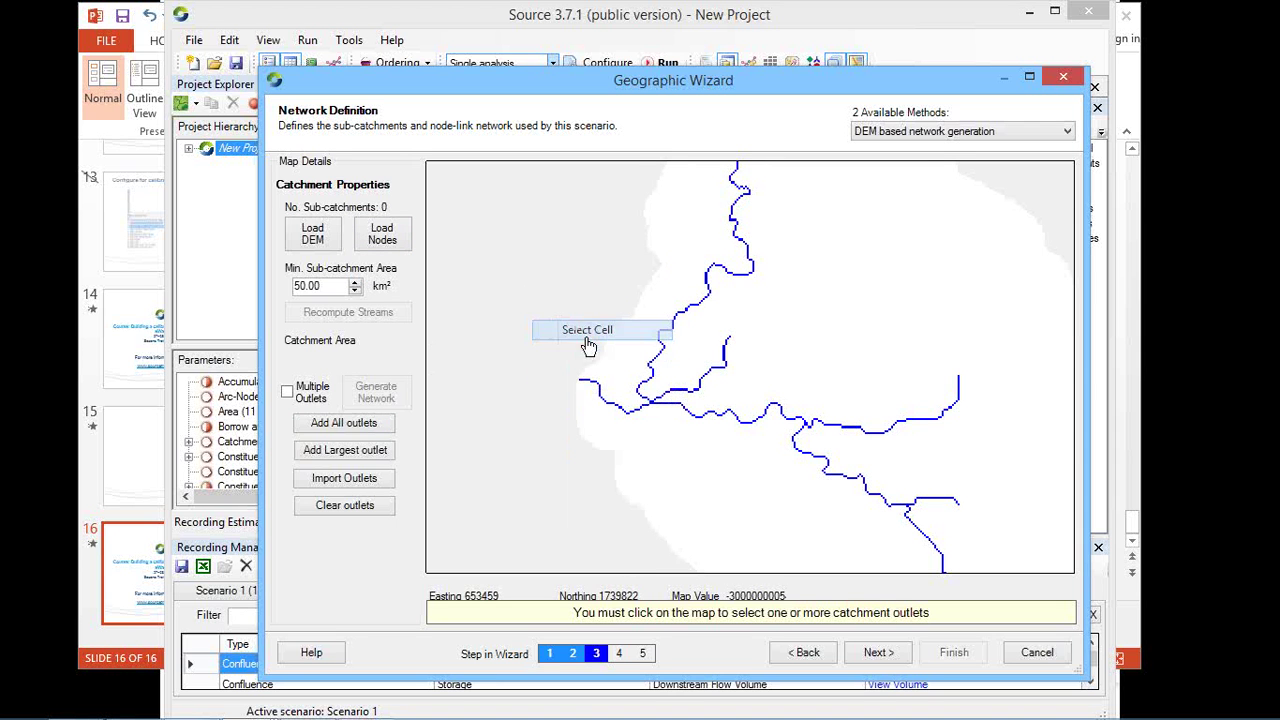
left_click(716, 413)
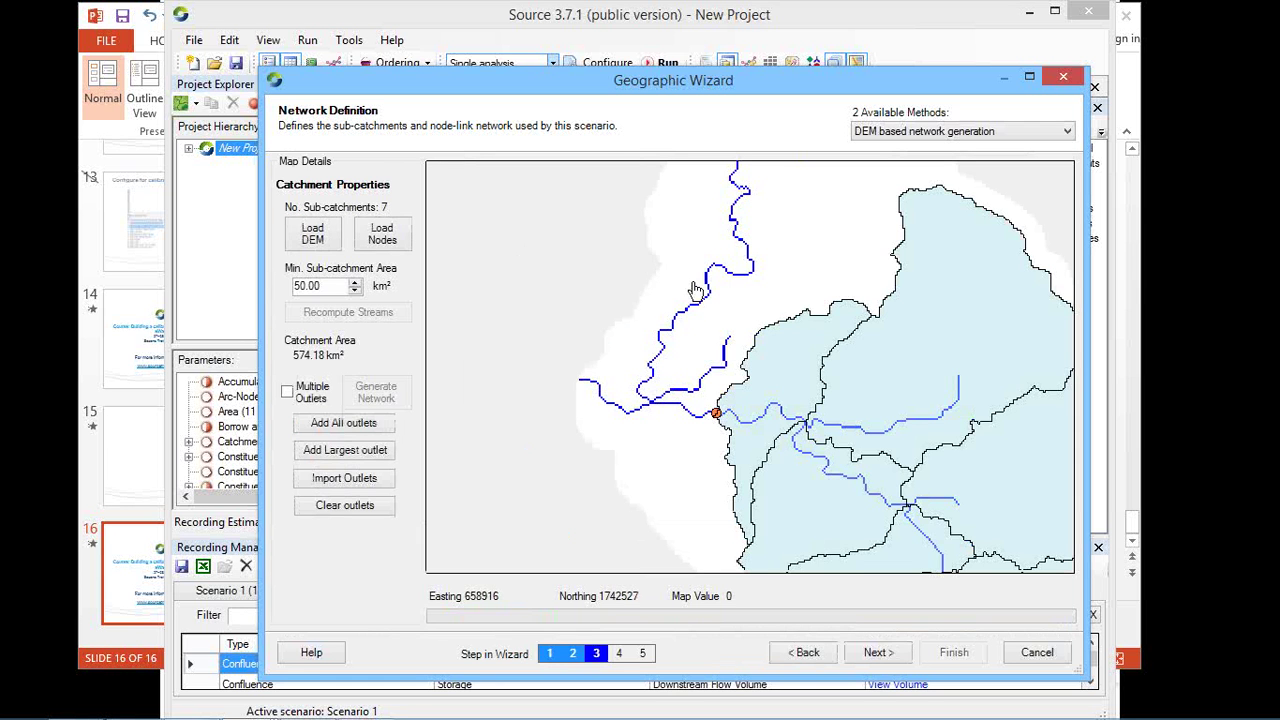
right_click(558, 246)
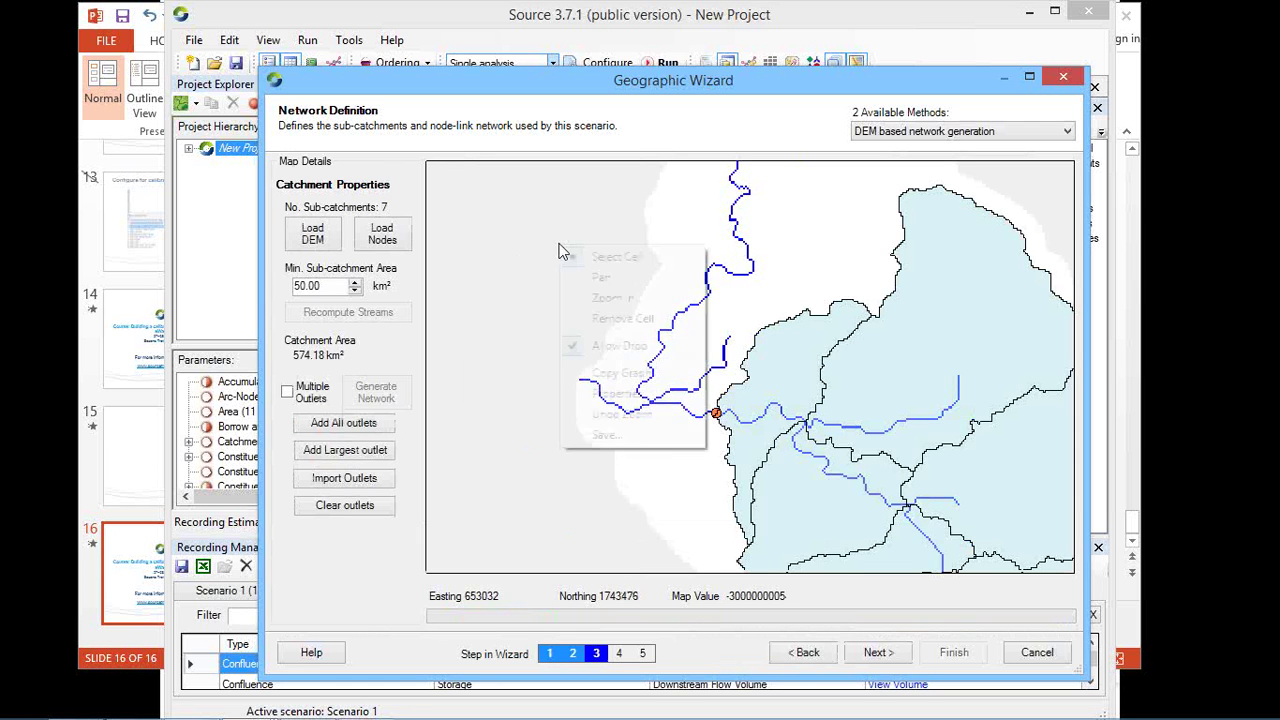
left_click(622, 414)
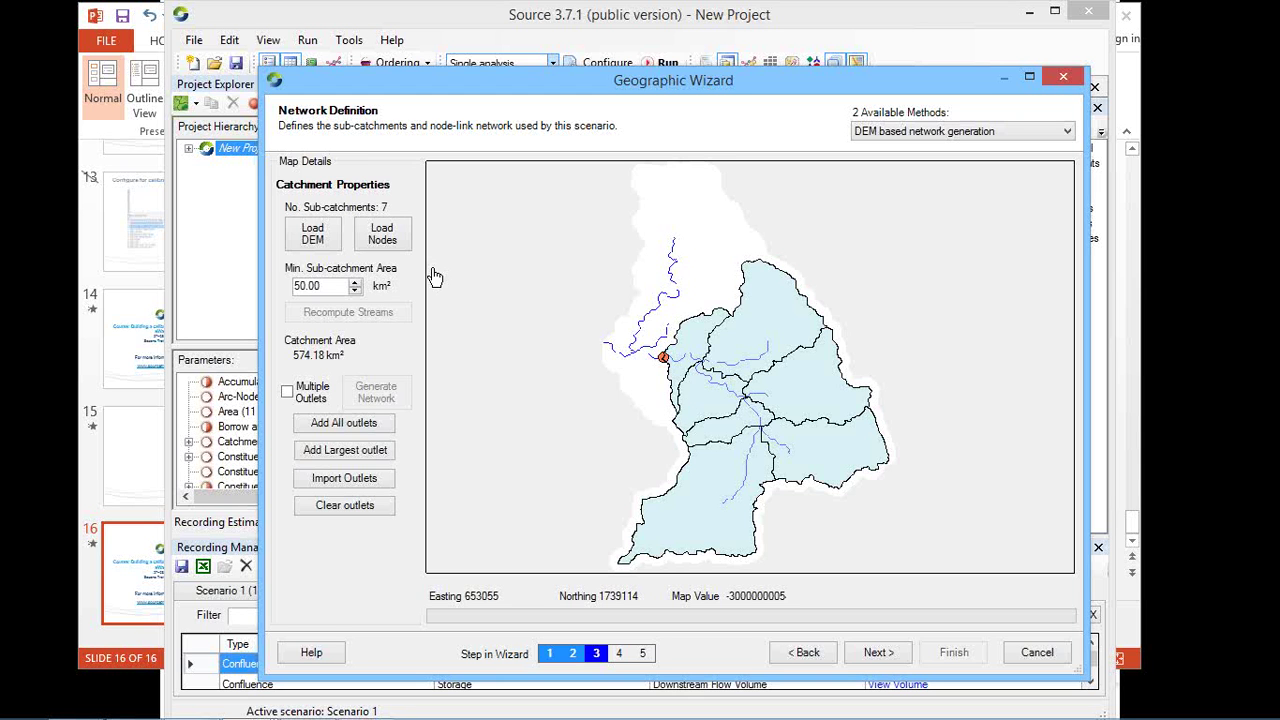
Inspect the map's data saving options, including how to save the Subcatchments layer as an ESRI shape file, without saving anything.
right_click(552, 238)
left_click(620, 426)
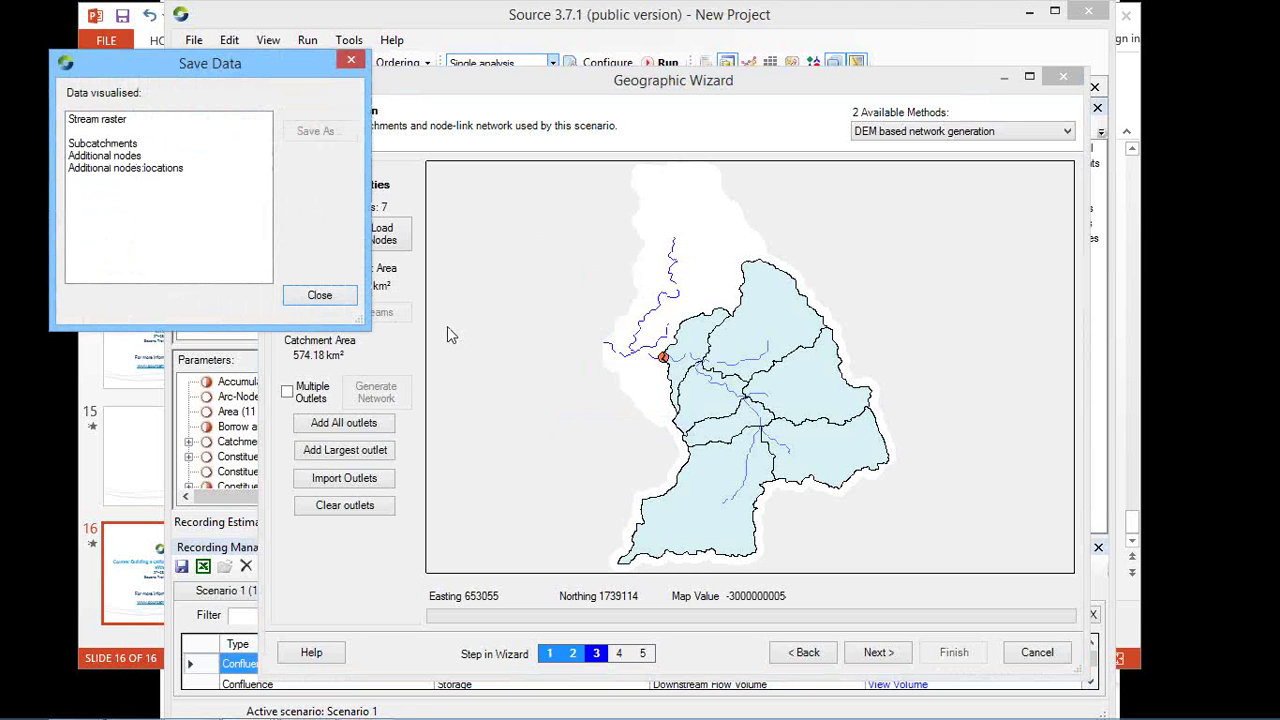
left_click(319, 295)
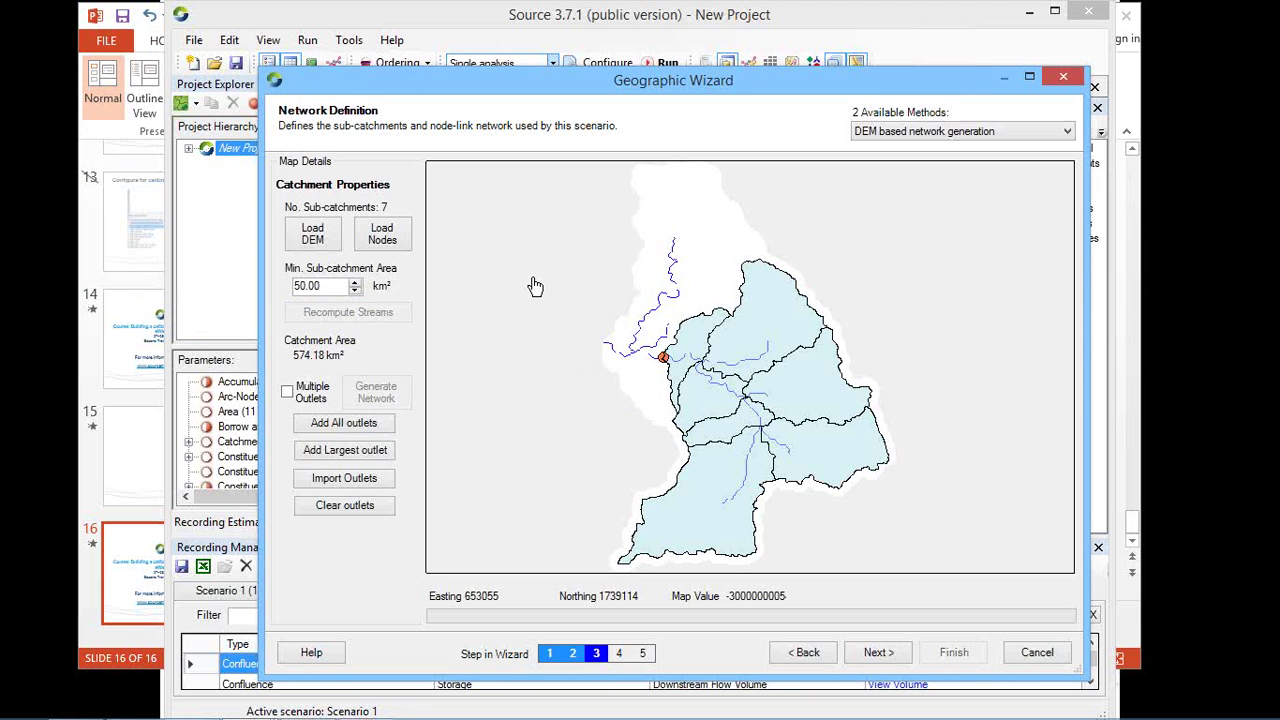
right_click(532, 285)
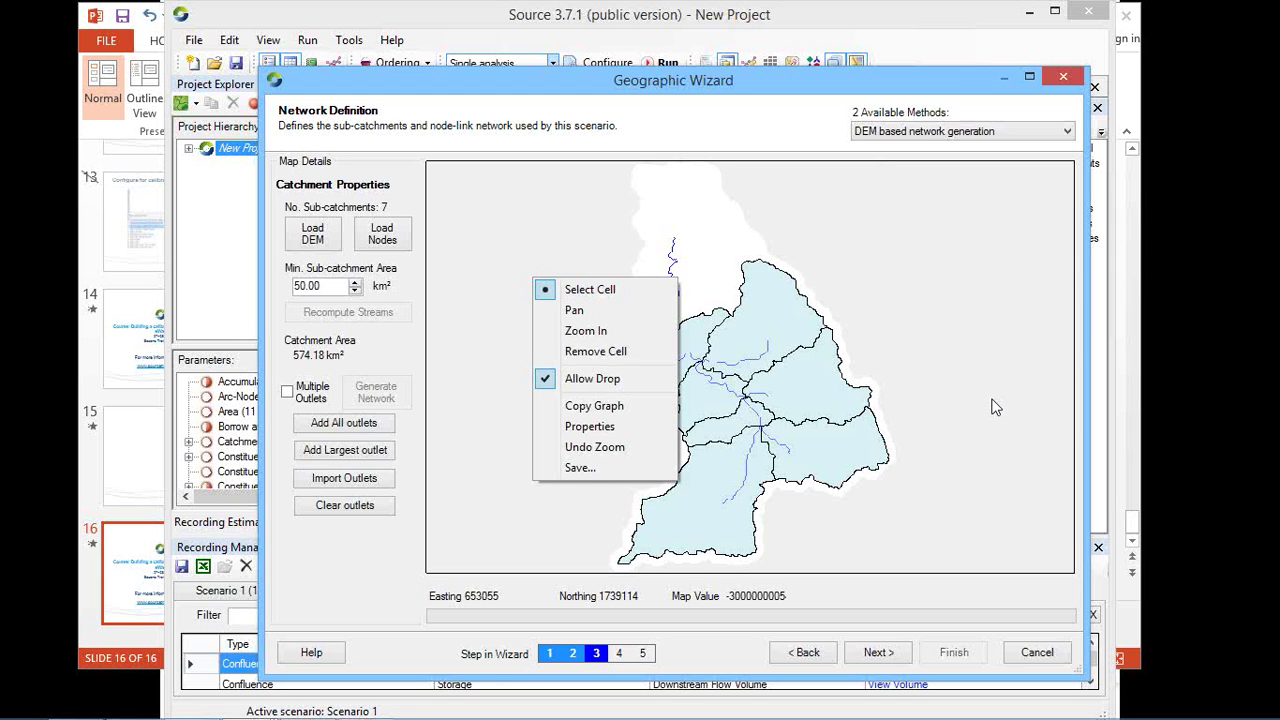
right_click(882, 227)
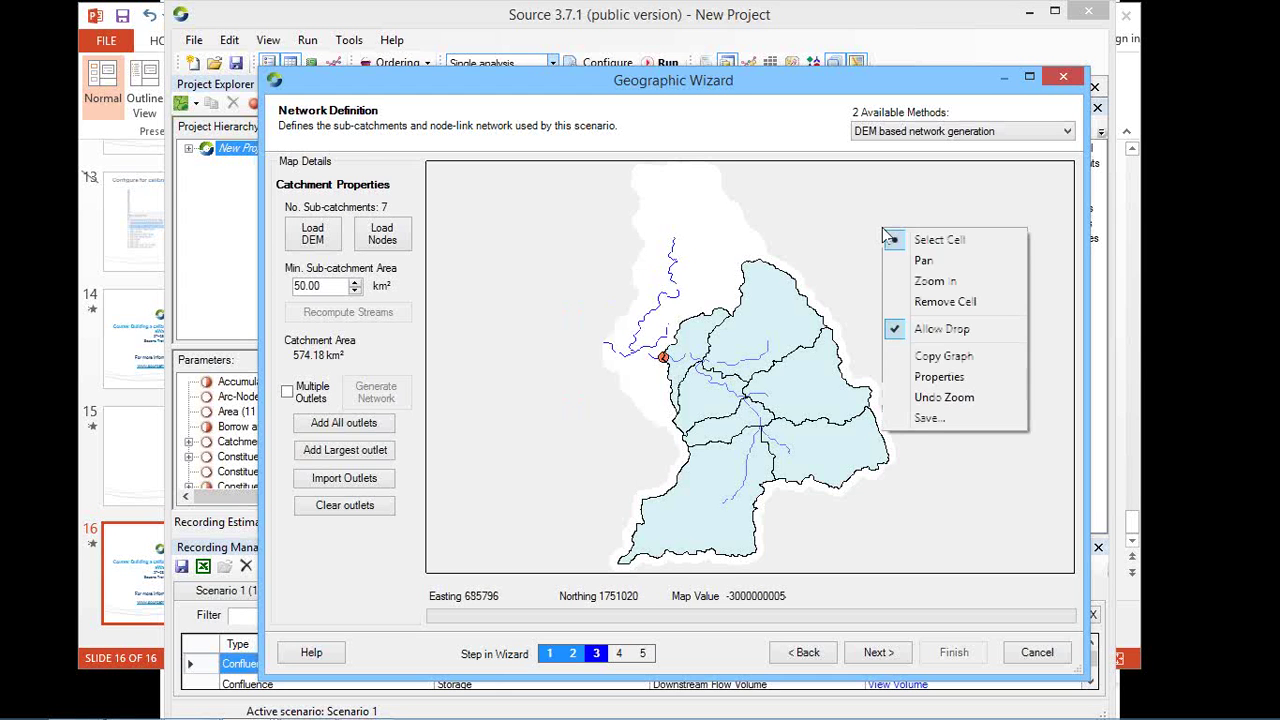
left_click(928, 419)
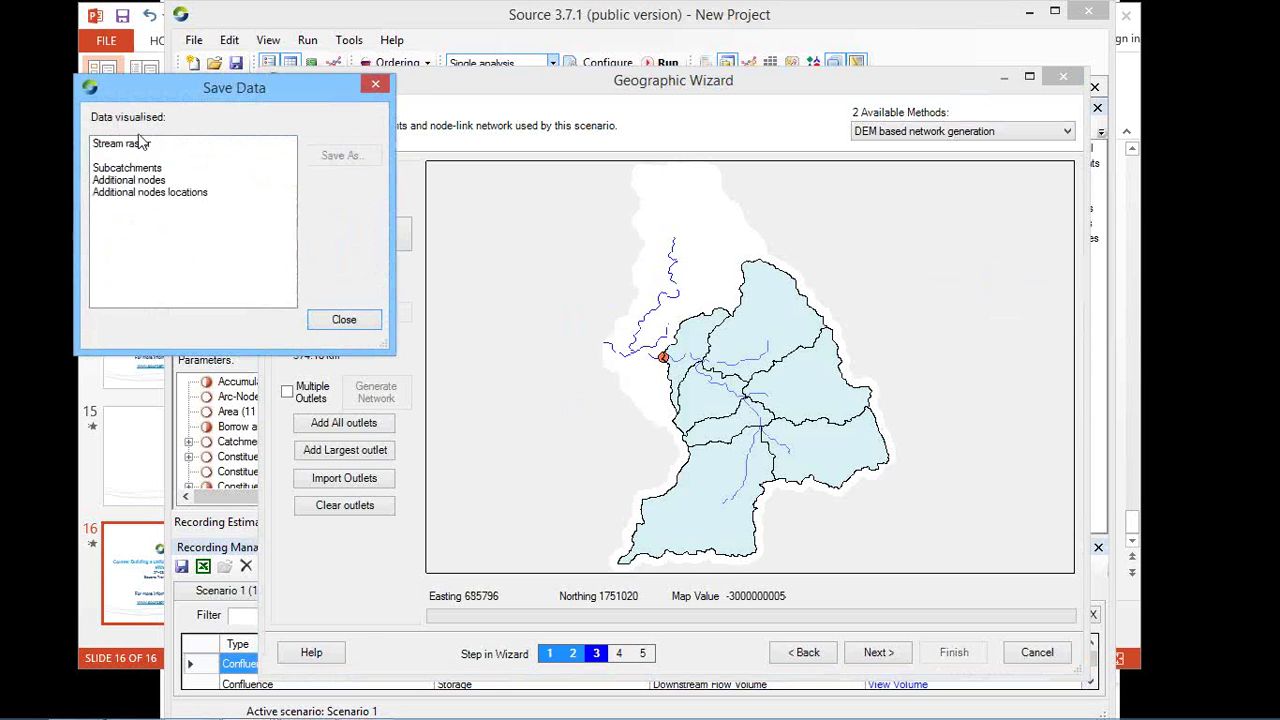
left_click(146, 170)
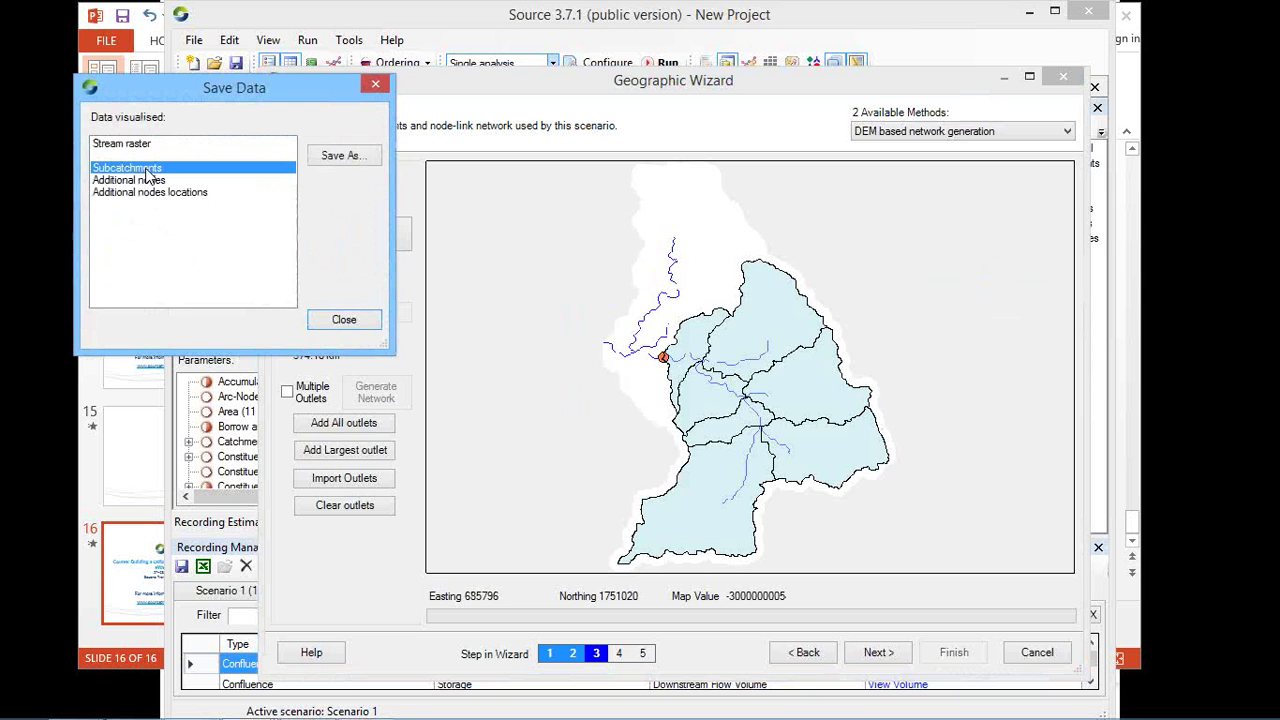
left_click(341, 157)
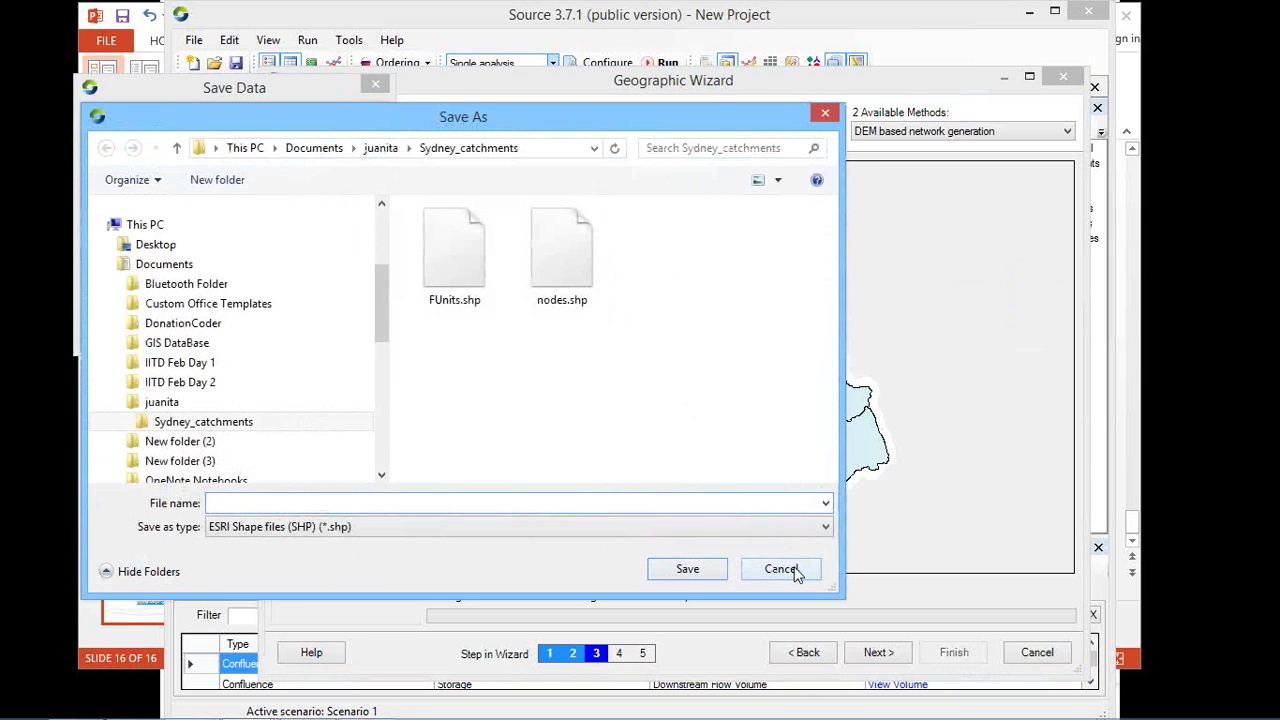
left_click(782, 569)
Review the file formats offered for saving the Additional nodes locations, and close the Geographic Wizard, discarding its data.
left_click(176, 196)
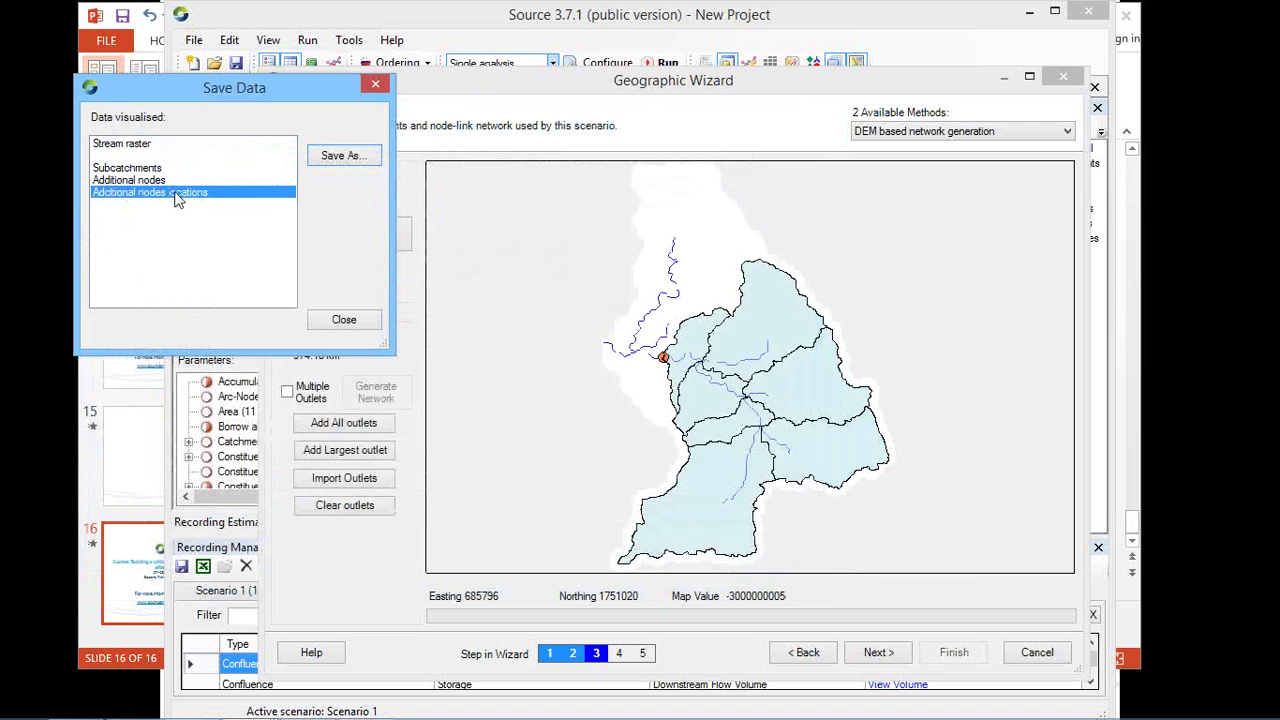
left_click(352, 157)
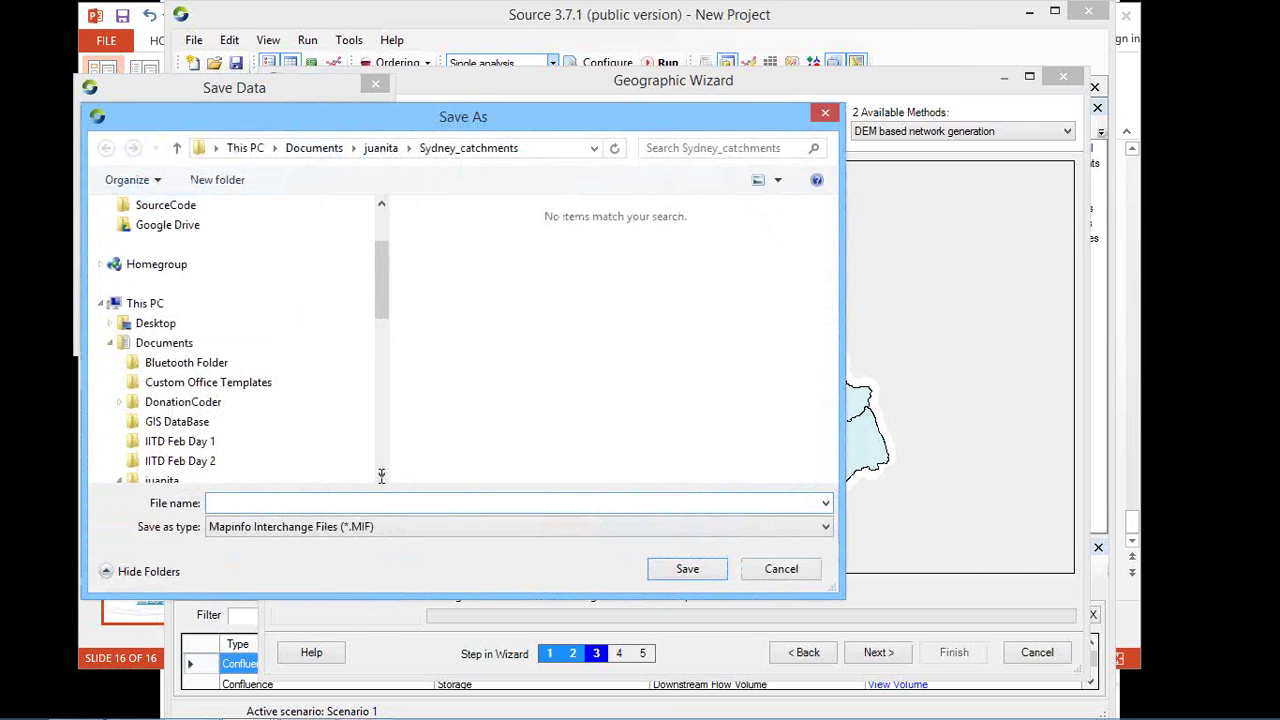
left_click(799, 529)
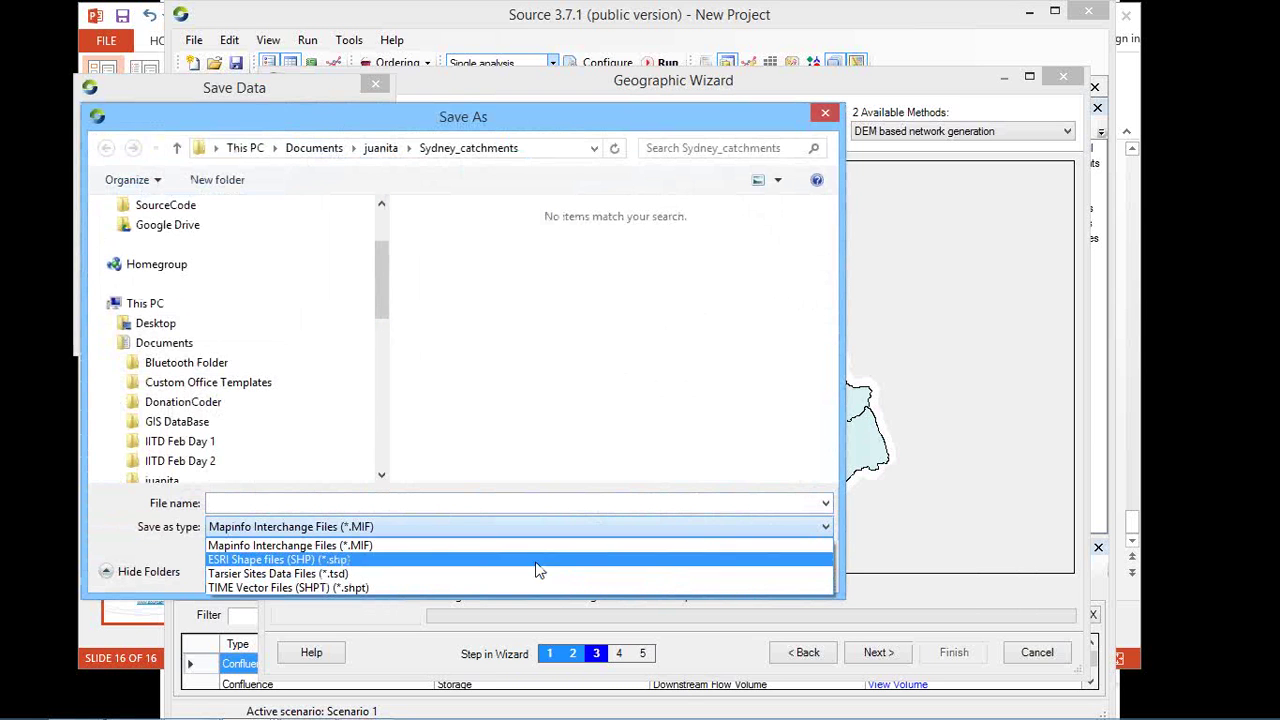
left_click(752, 117)
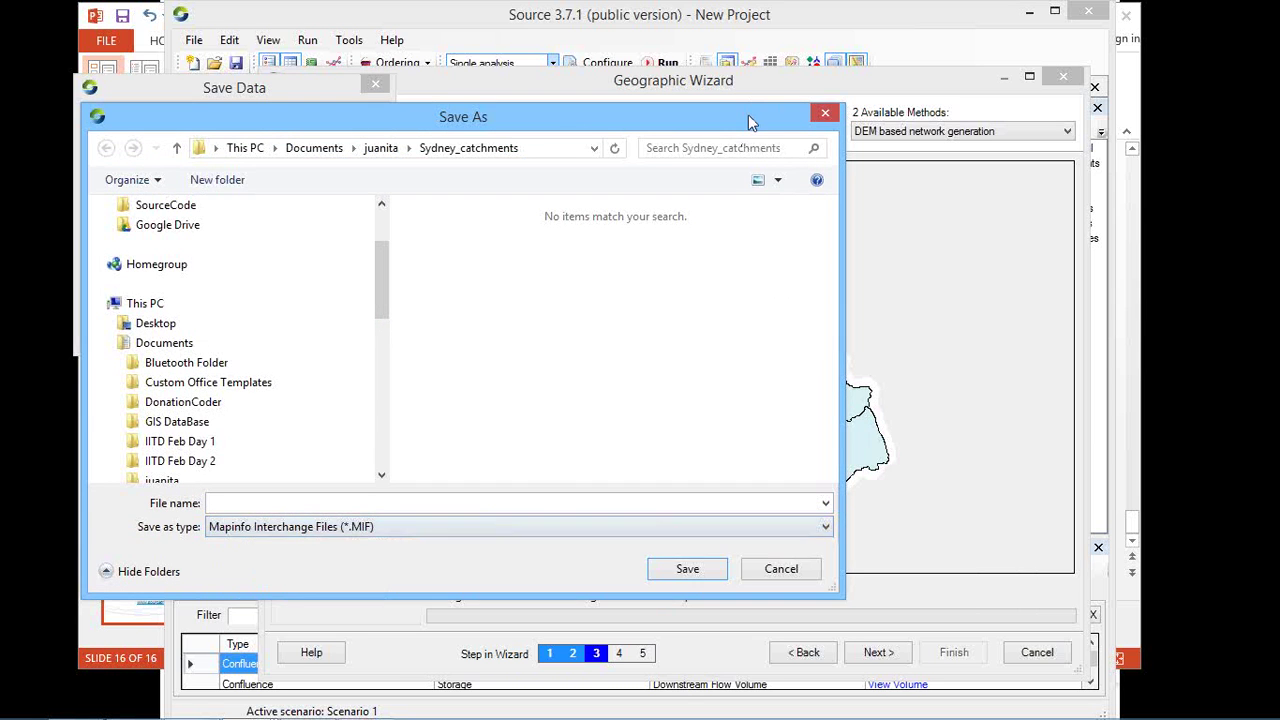
left_click(825, 116)
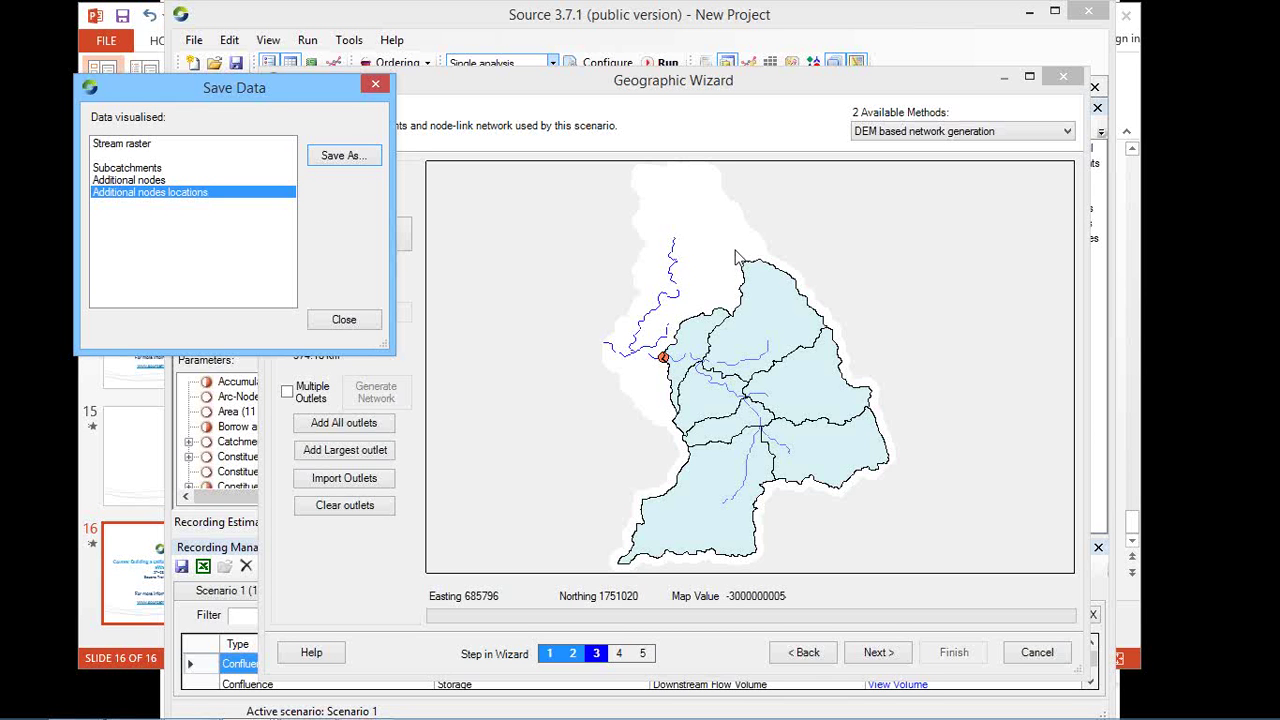
left_click(336, 320)
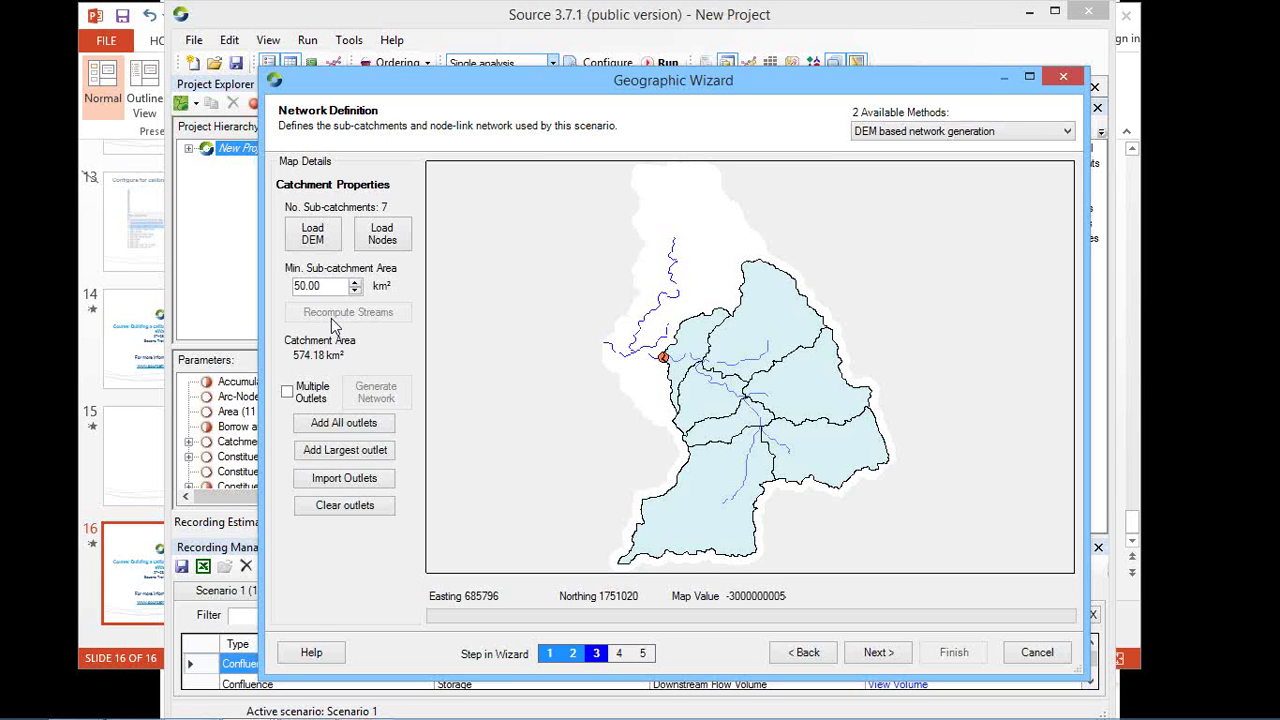
left_click(1035, 651)
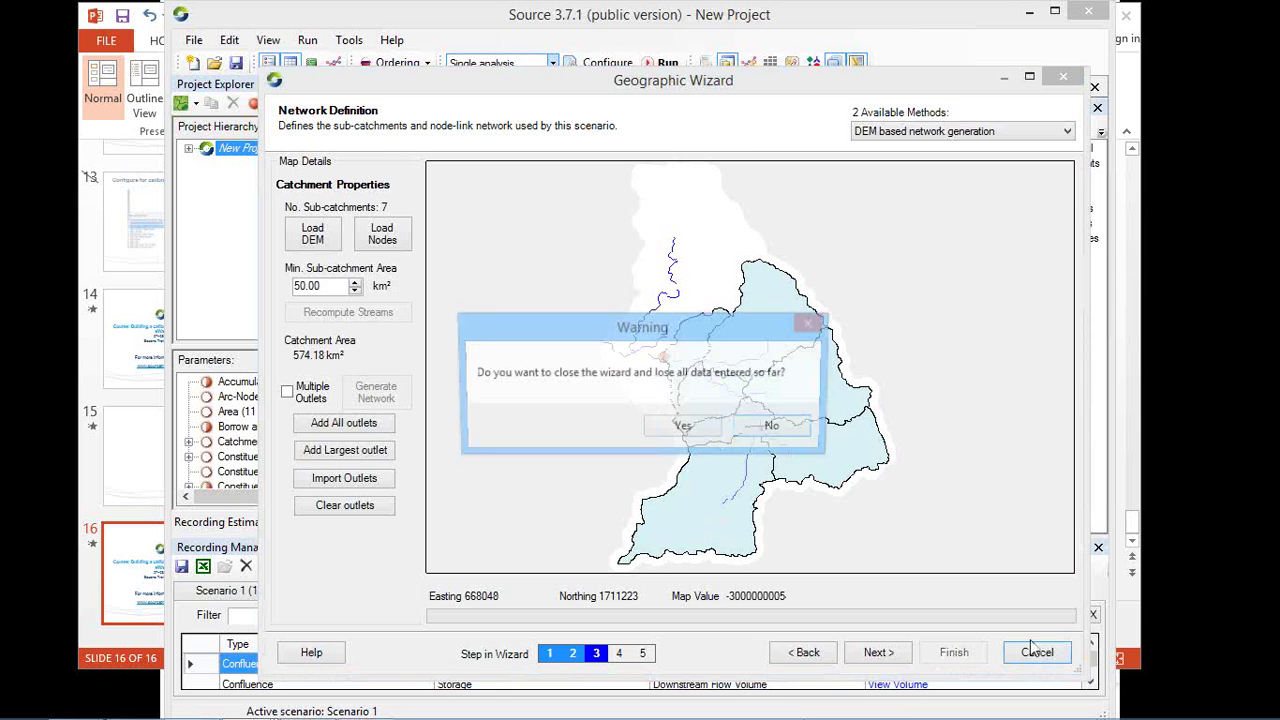
left_click(684, 428)
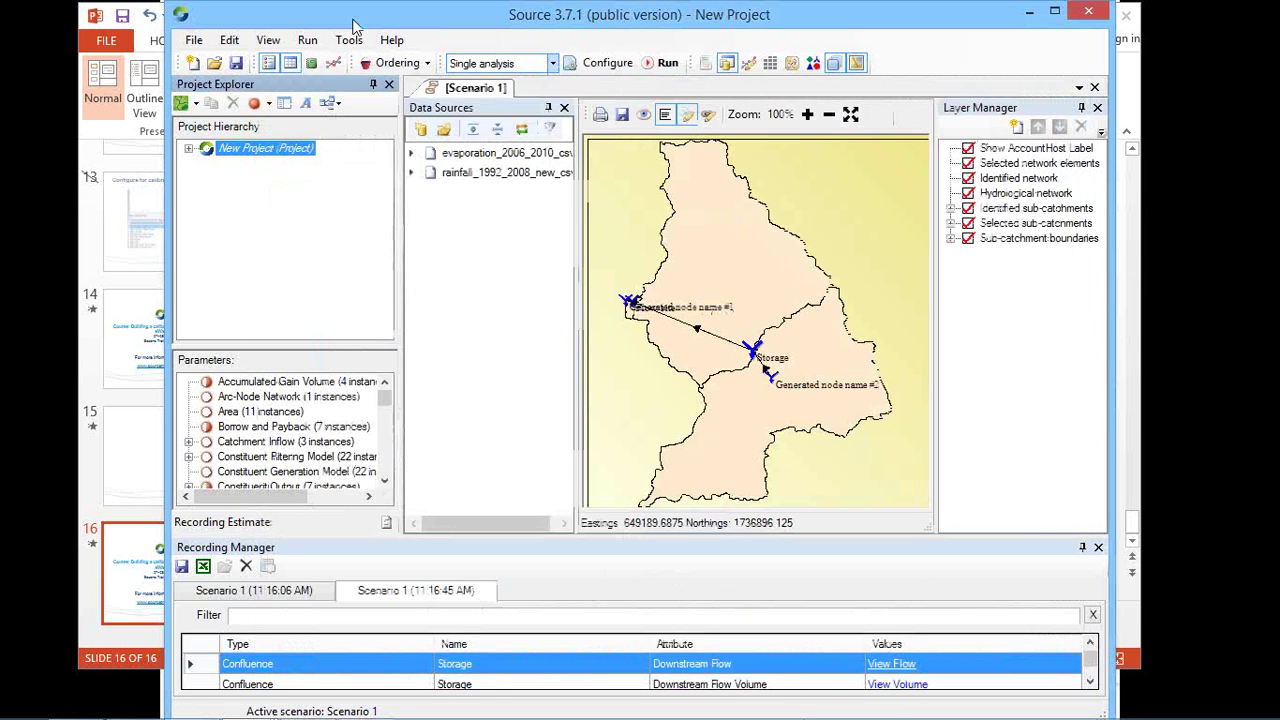
Examine the PET input assigned to SC #1 Other in the rainfall runoff model configuration, and close it without changes.
left_click(230, 41)
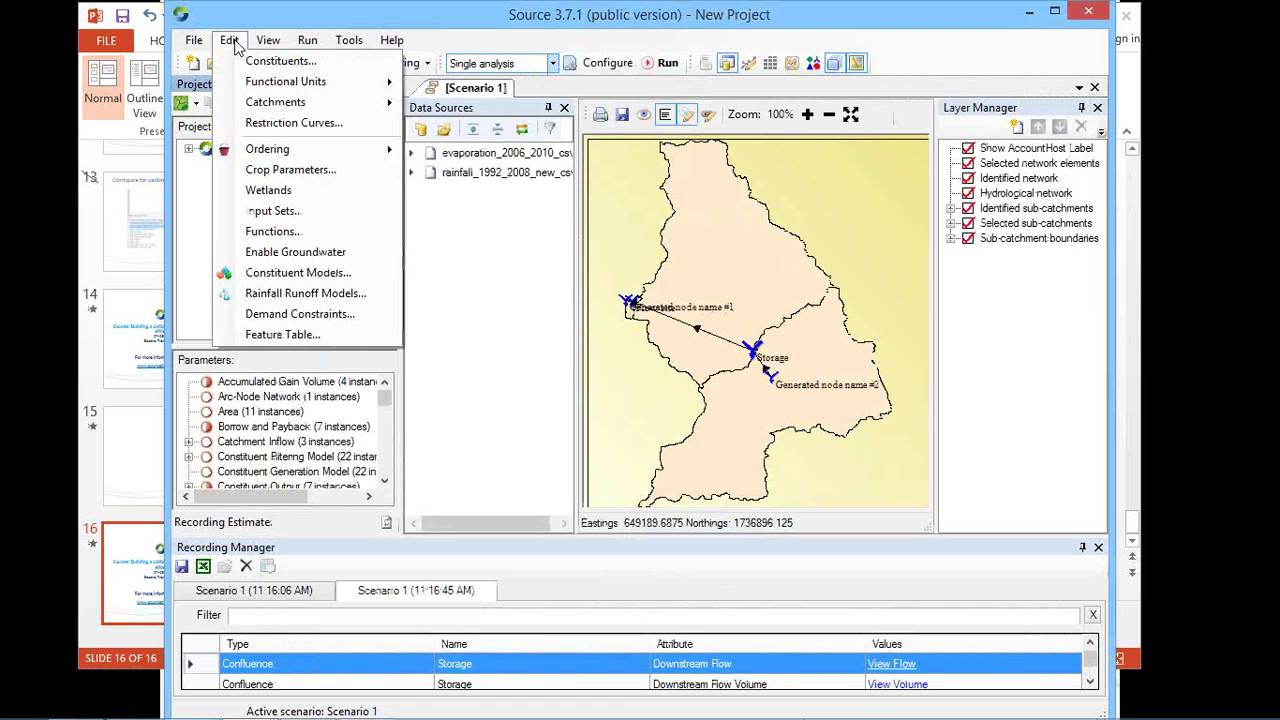
left_click(236, 46)
left_click(232, 48)
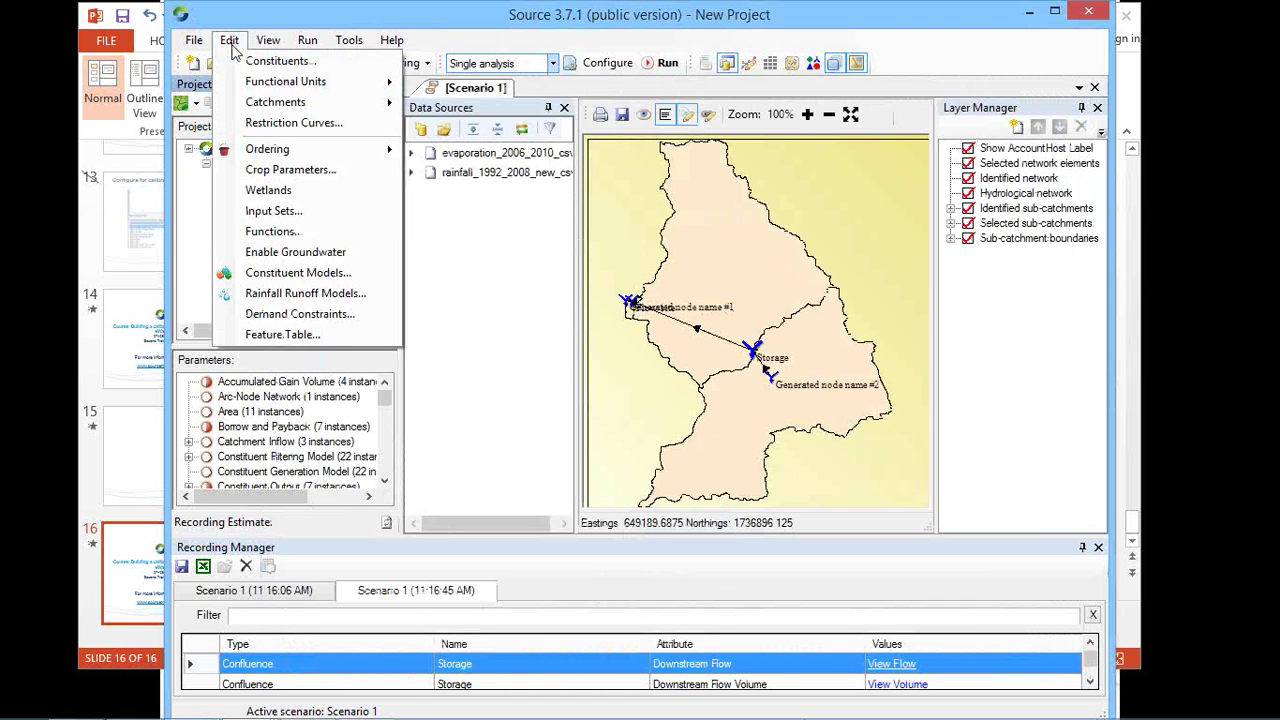
left_click(303, 296)
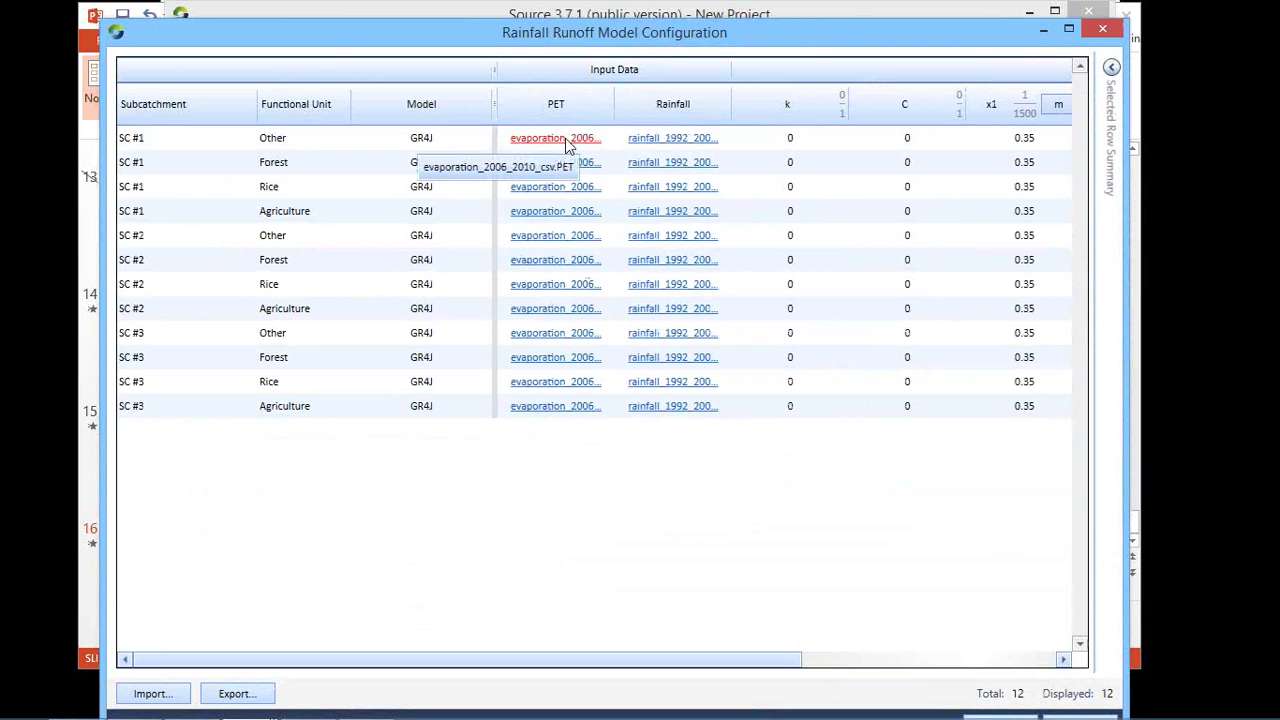
left_click(1102, 28)
Review the areas assigned to the functional units in each sub-catchment, and leave the scenario configuration without changes.
left_click(229, 42)
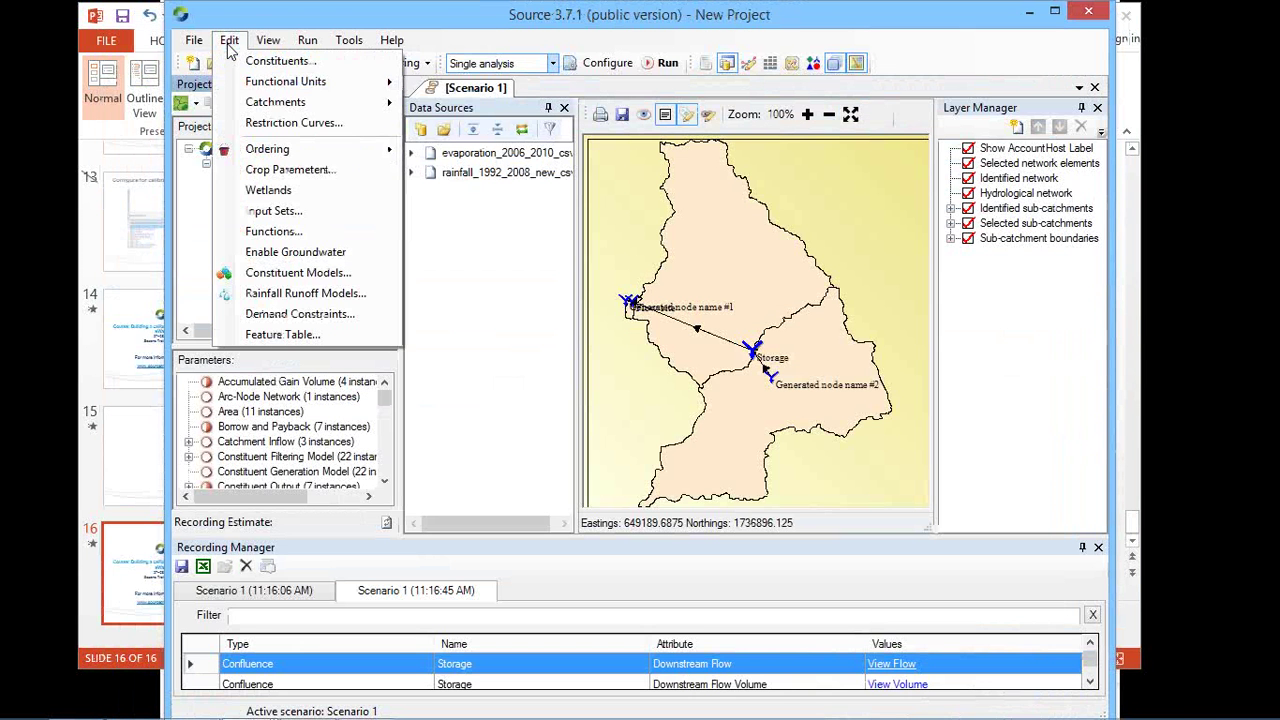
mouse_move(365, 82)
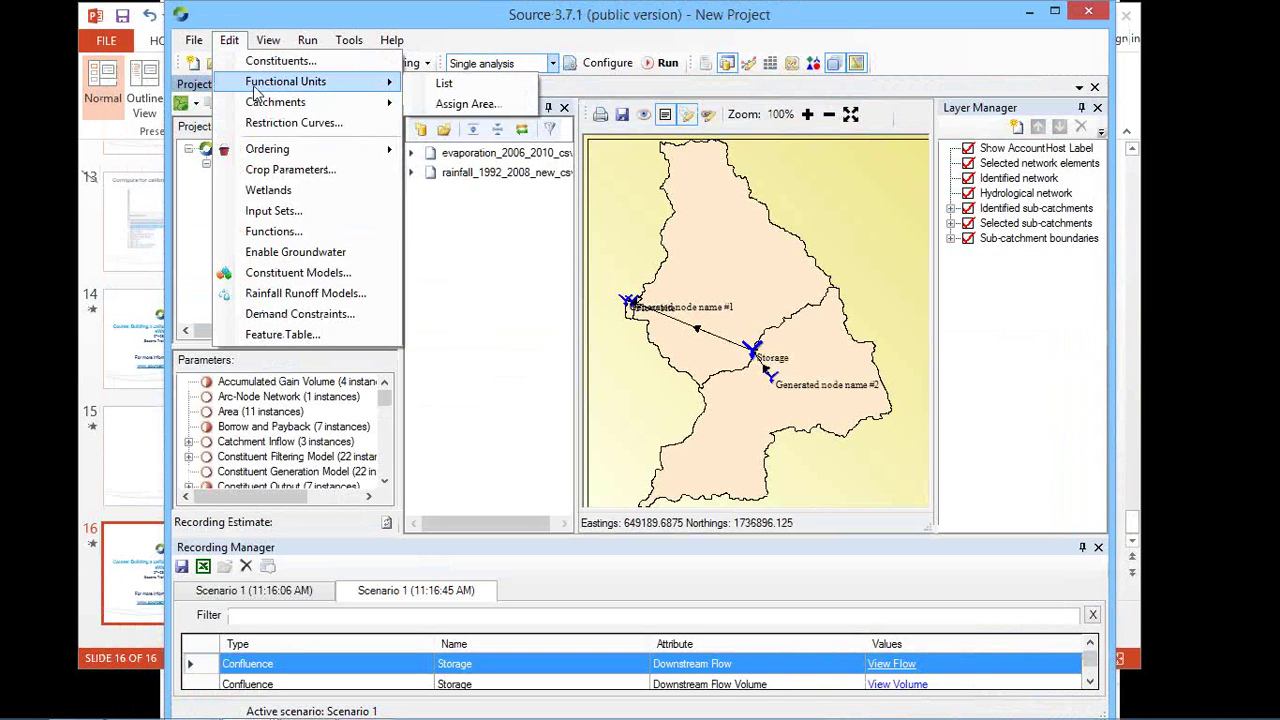
left_click(440, 106)
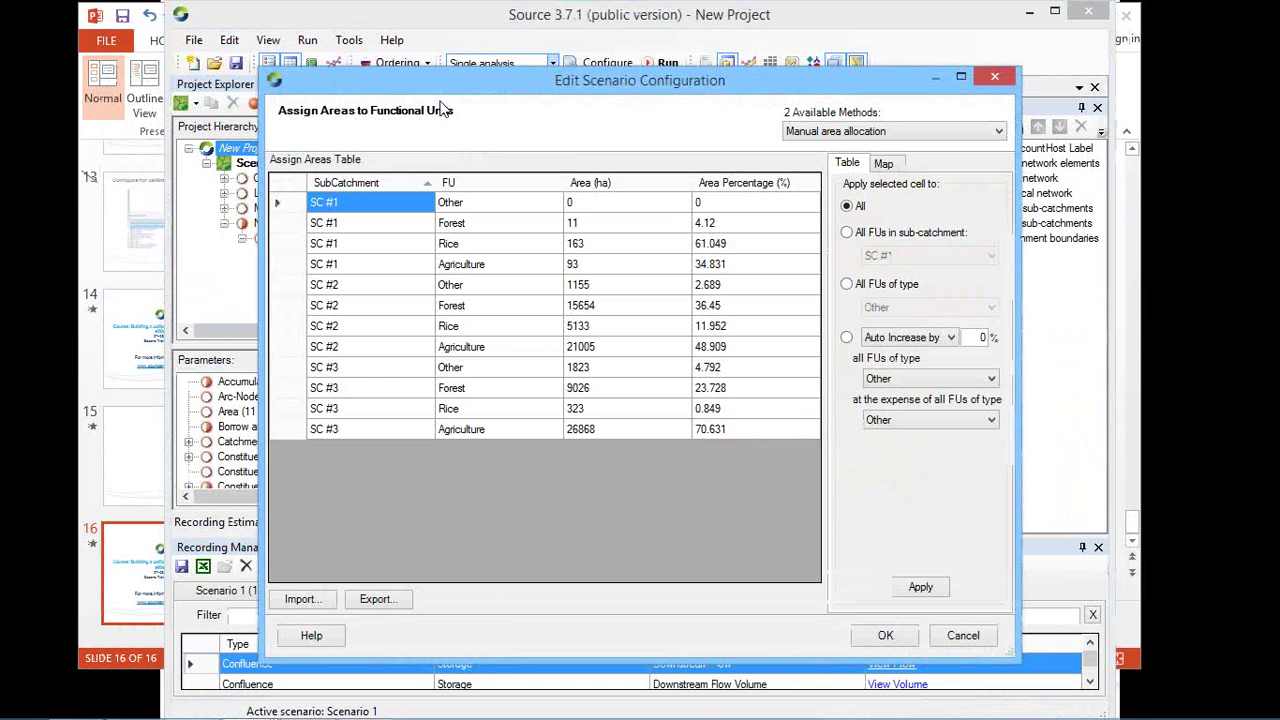
left_click_drag(443, 72, 416, 41)
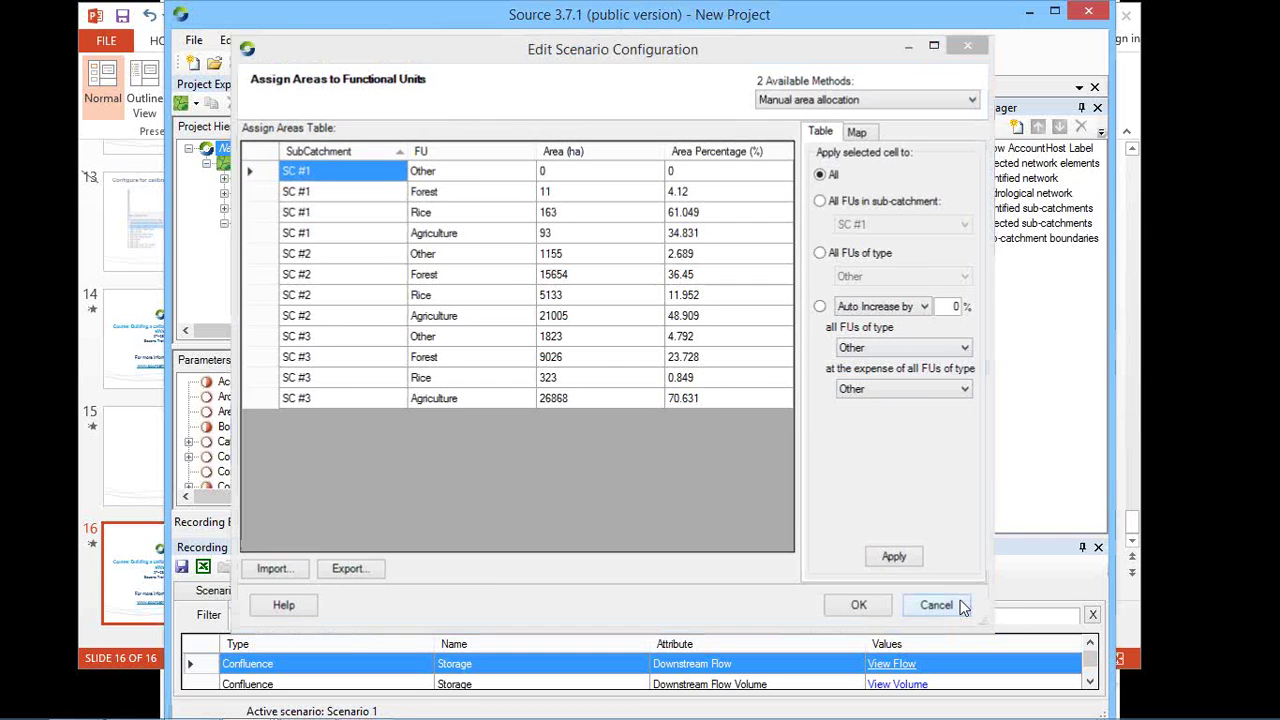
left_click(960, 606)
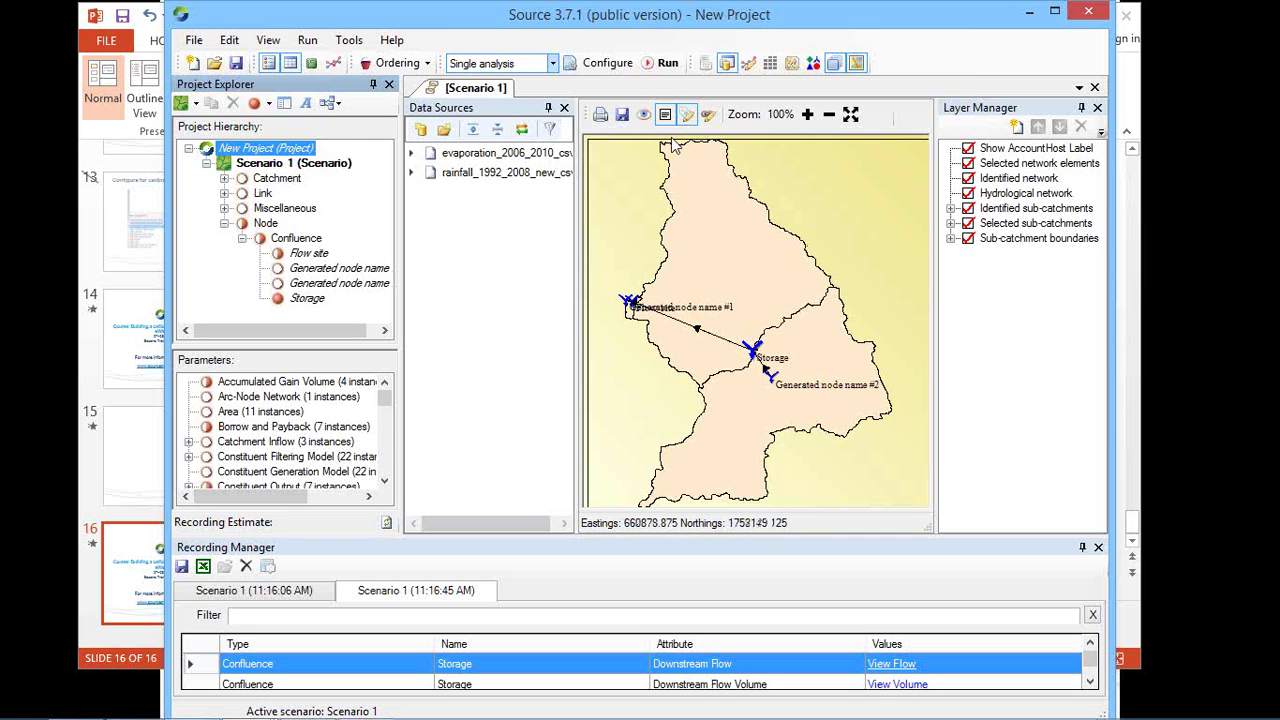
Display Scenario 1's node-link network in the Schematic Editor.
left_click(876, 492)
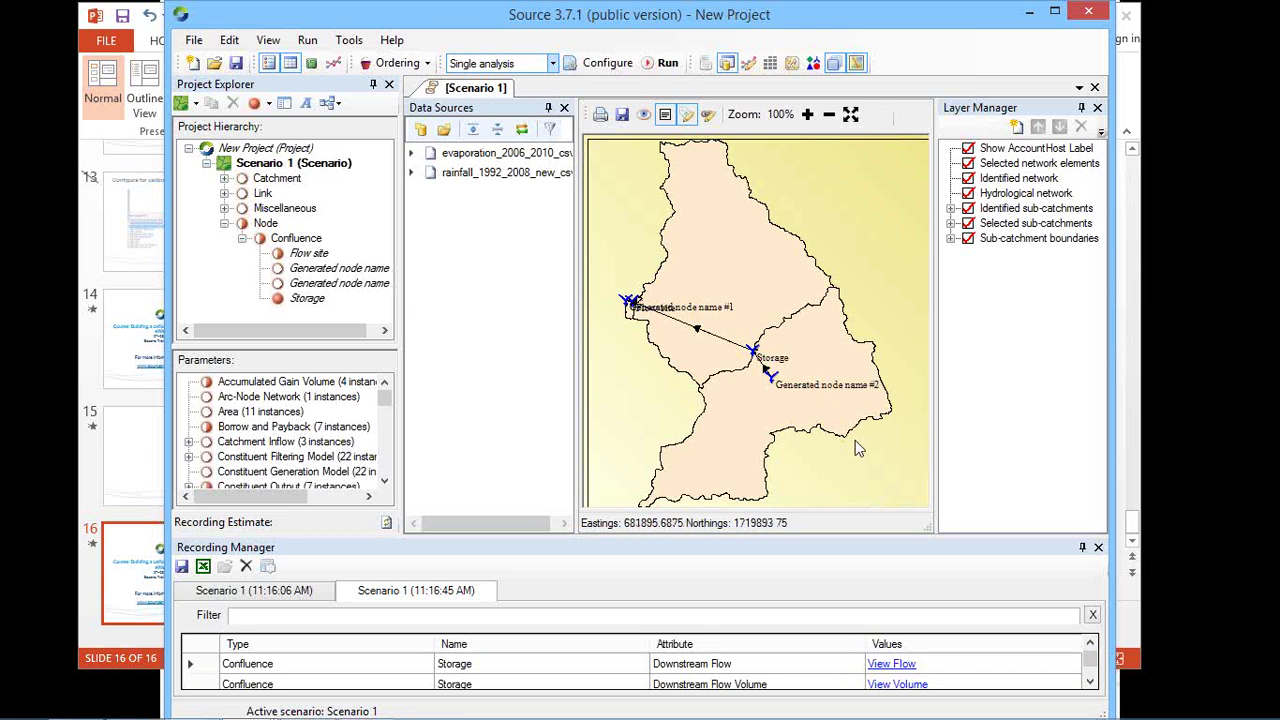
left_click(270, 41)
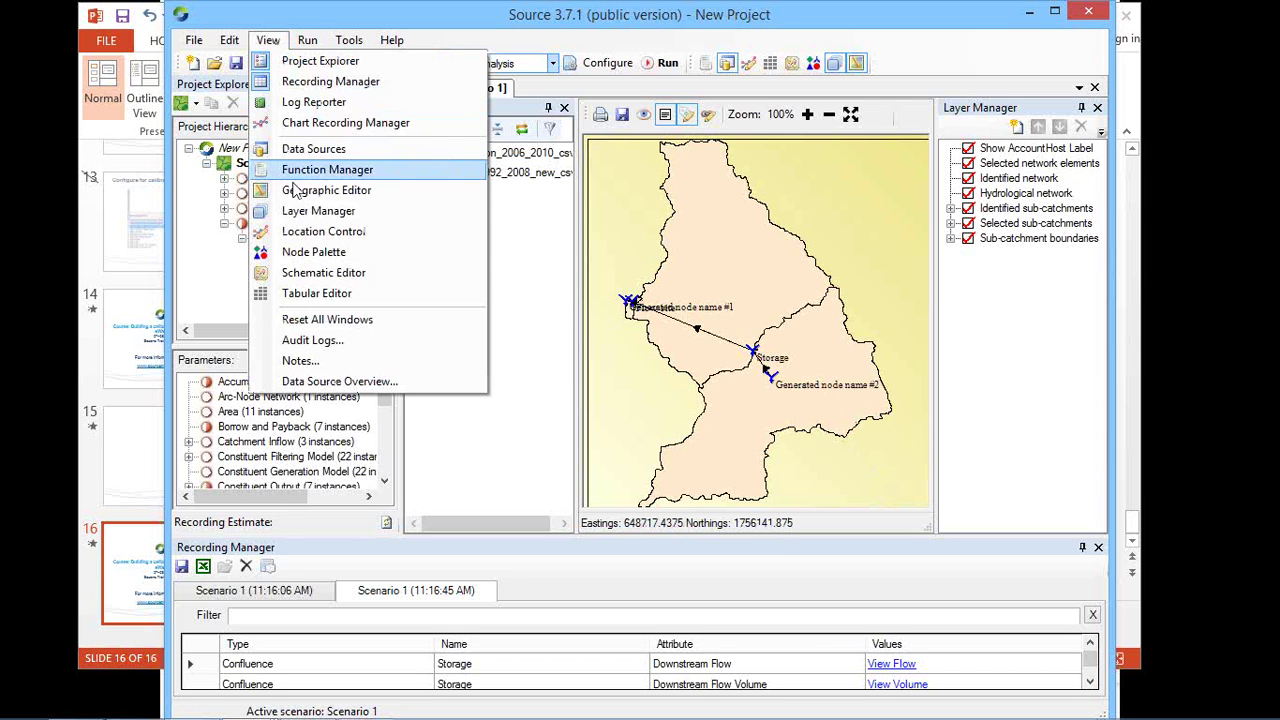
left_click(307, 275)
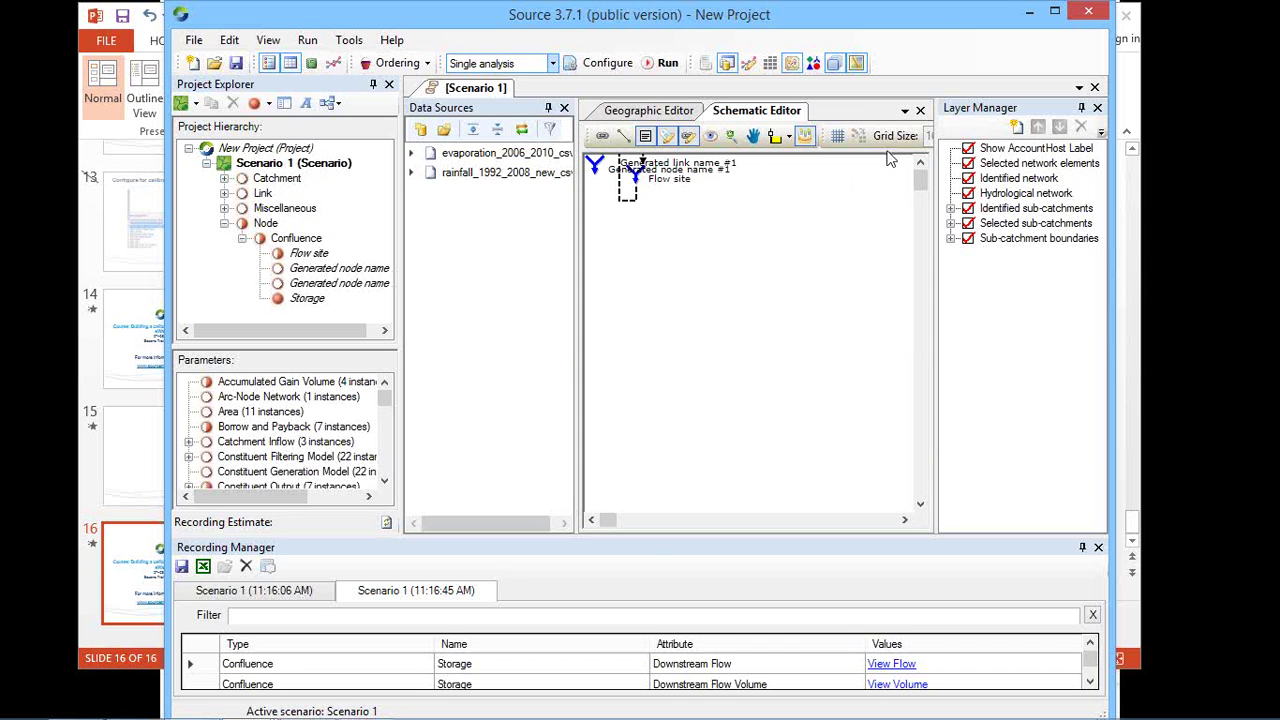
Close the Layer Manager, widen the program window, and fit the whole schematic network in view.
left_click(1097, 108)
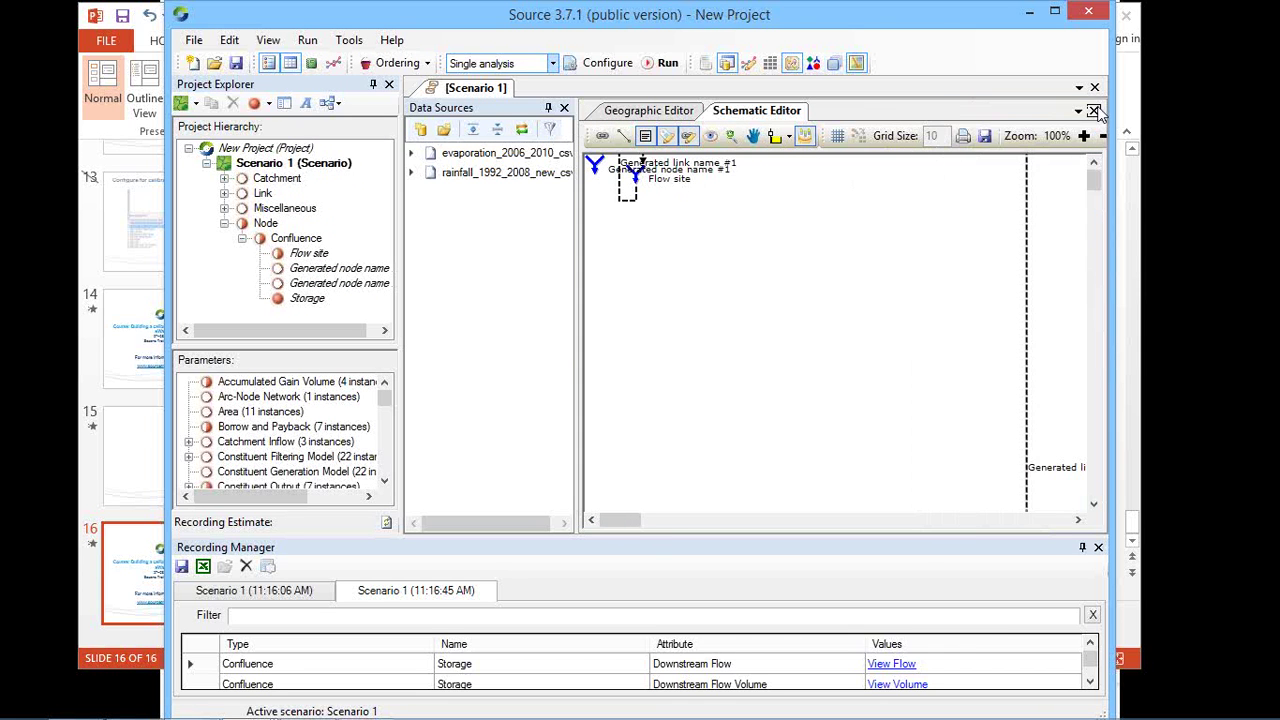
left_click_drag(1112, 258, 1216, 253)
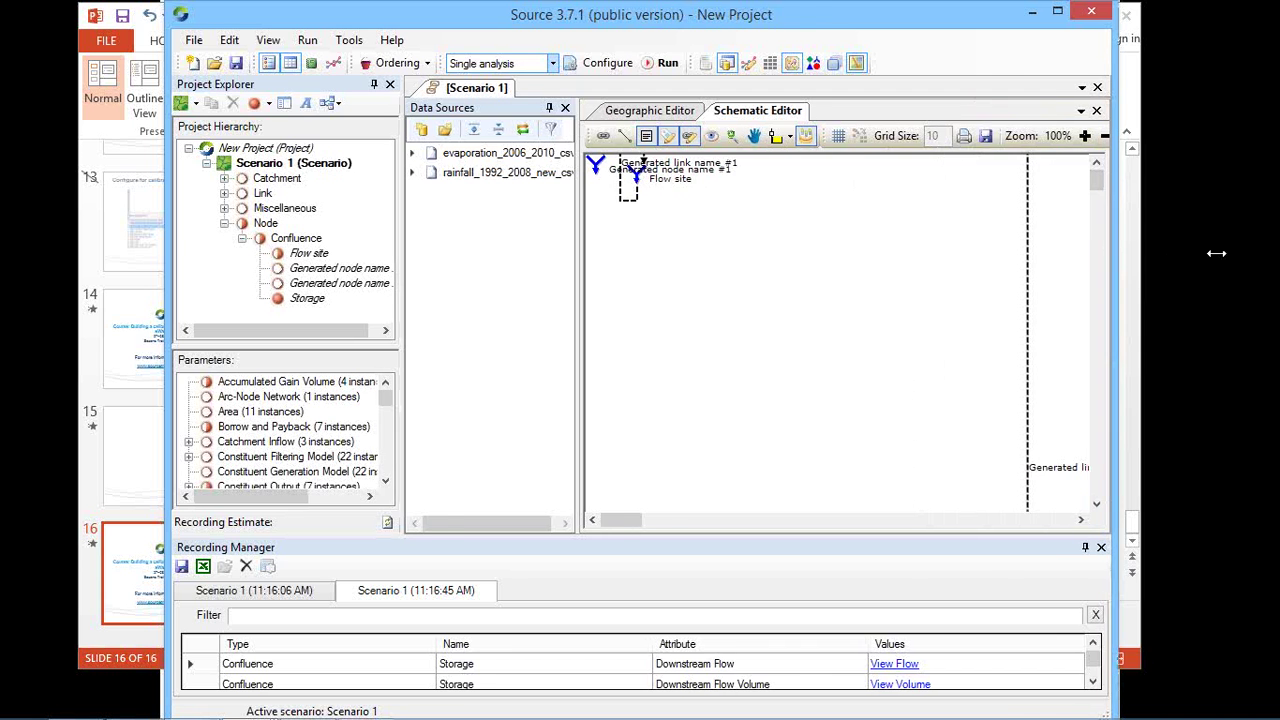
left_click(1190, 135)
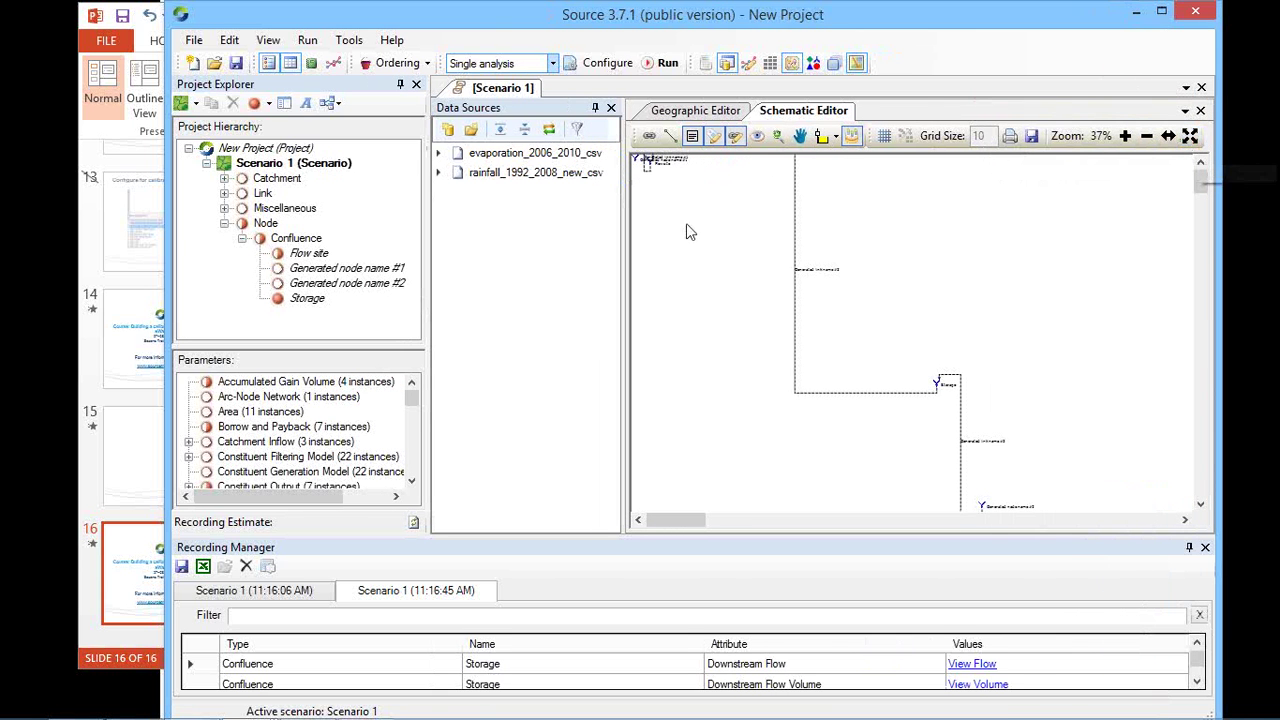
Move the Storage node and Generated node name #2 in the schematic closer to the Flow site node.
left_click_drag(940, 383, 760, 175)
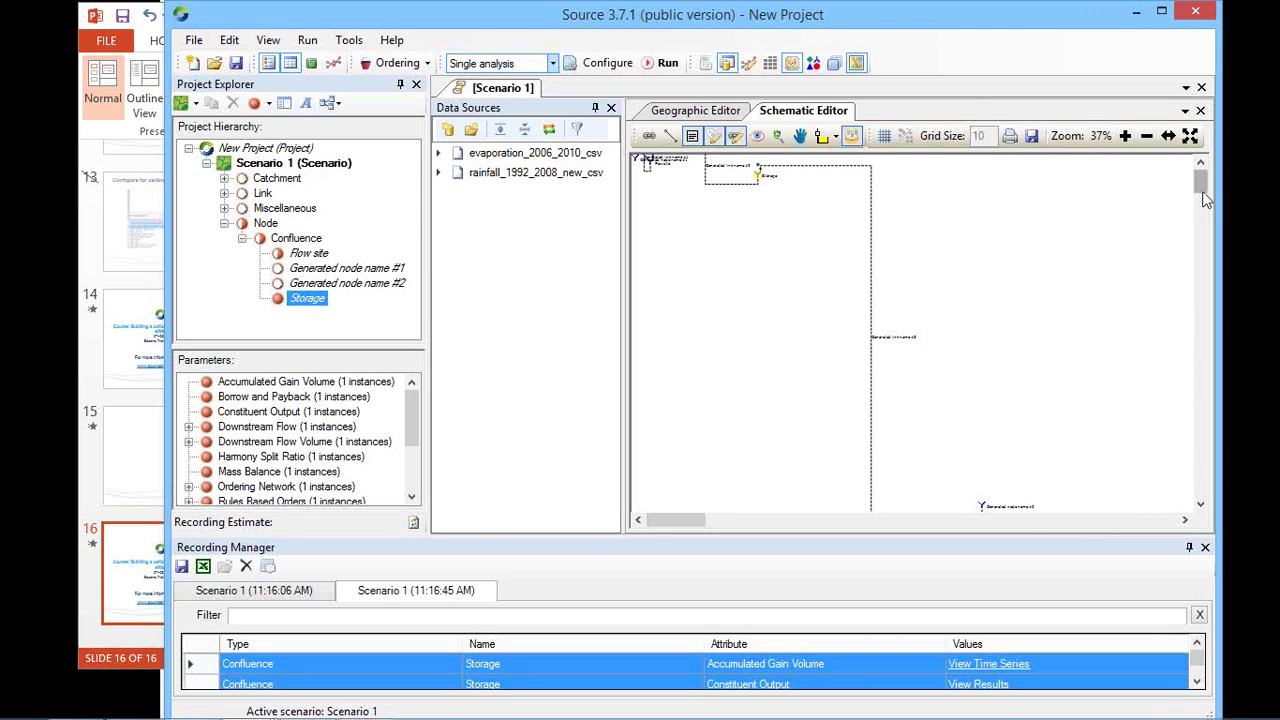
left_click_drag(1204, 195, 1204, 200)
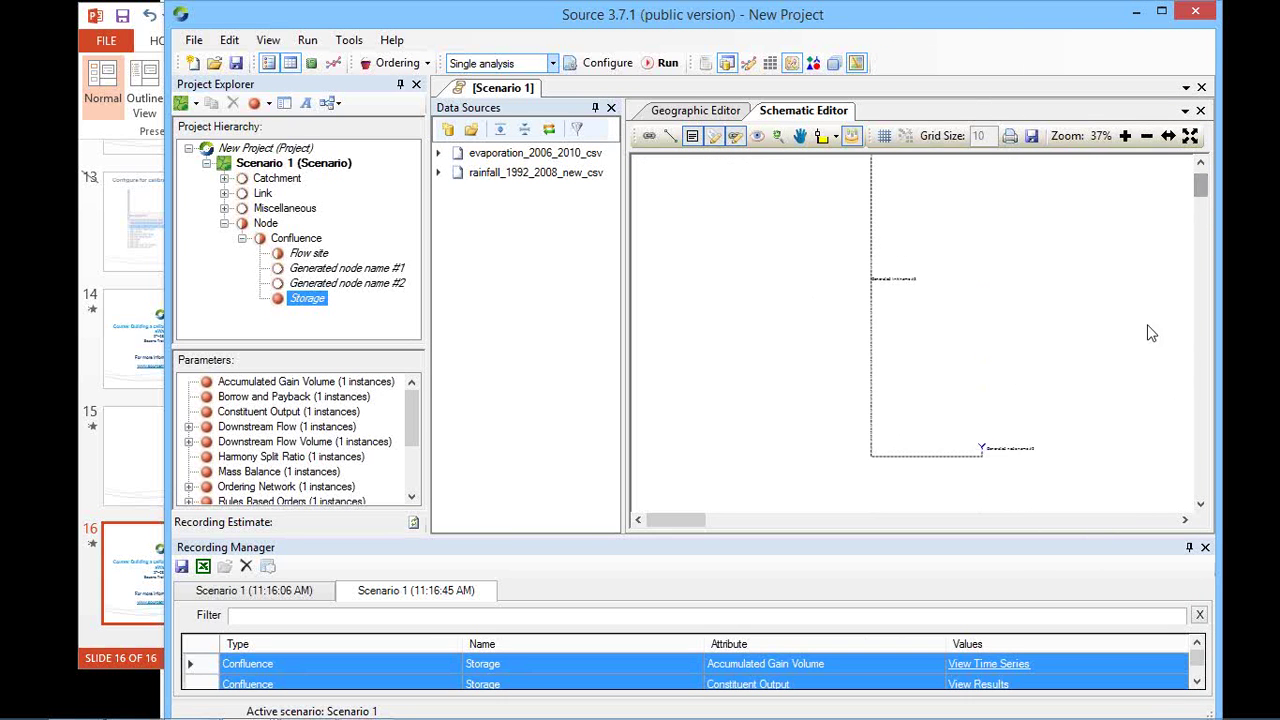
left_click_drag(977, 451, 823, 189)
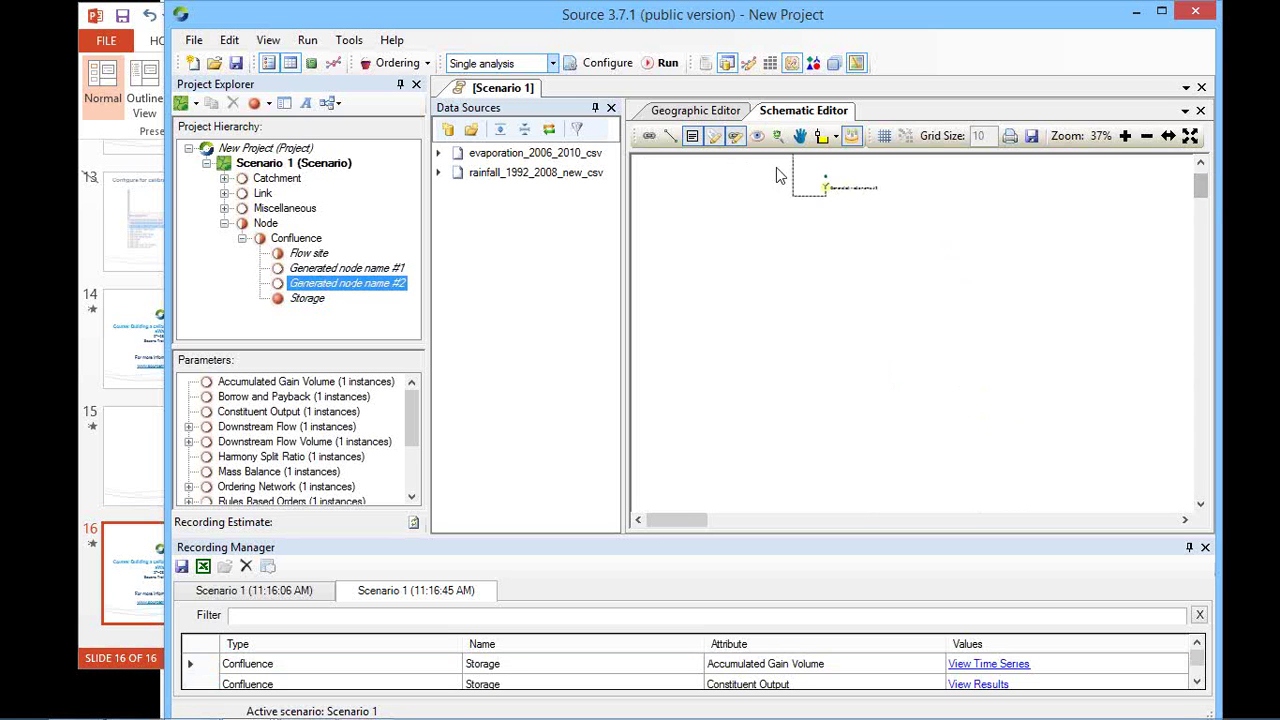
left_click(1190, 135)
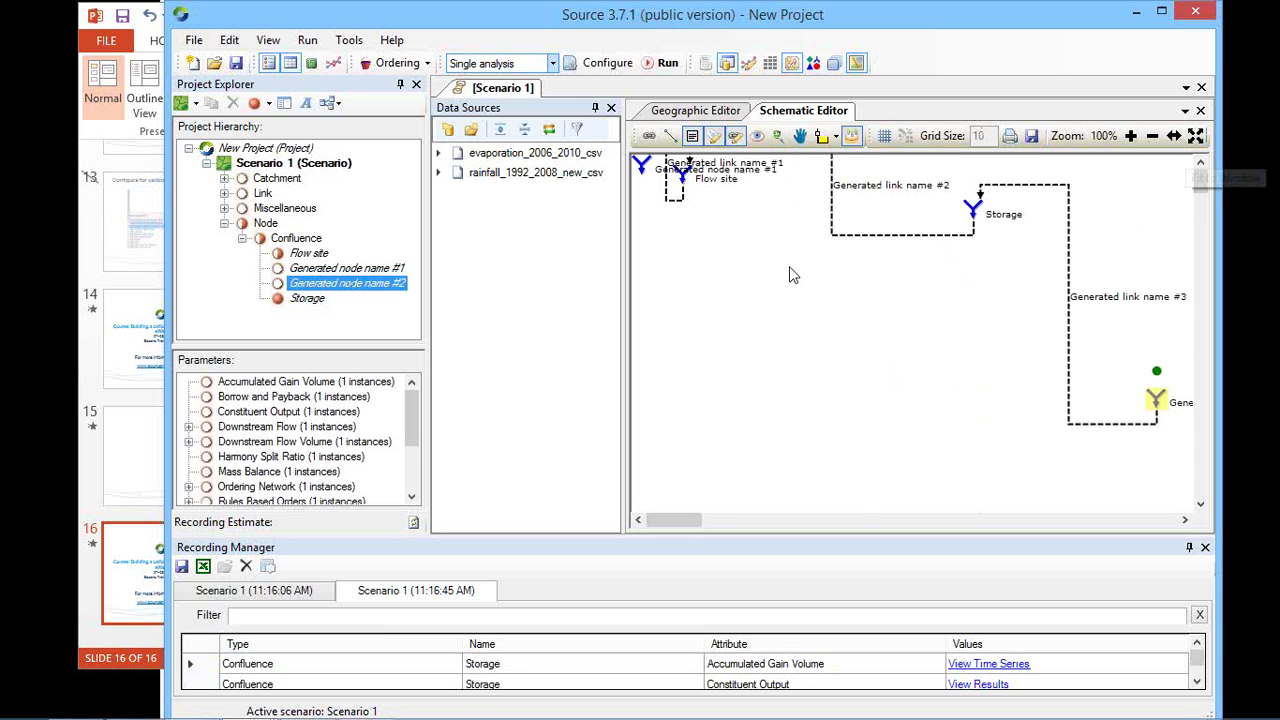
Rearrange the Storage, Flow site and Generated node name #1 nodes into a roughly horizontal, spaced-out row in the schematic.
left_click_drag(973, 209, 853, 235)
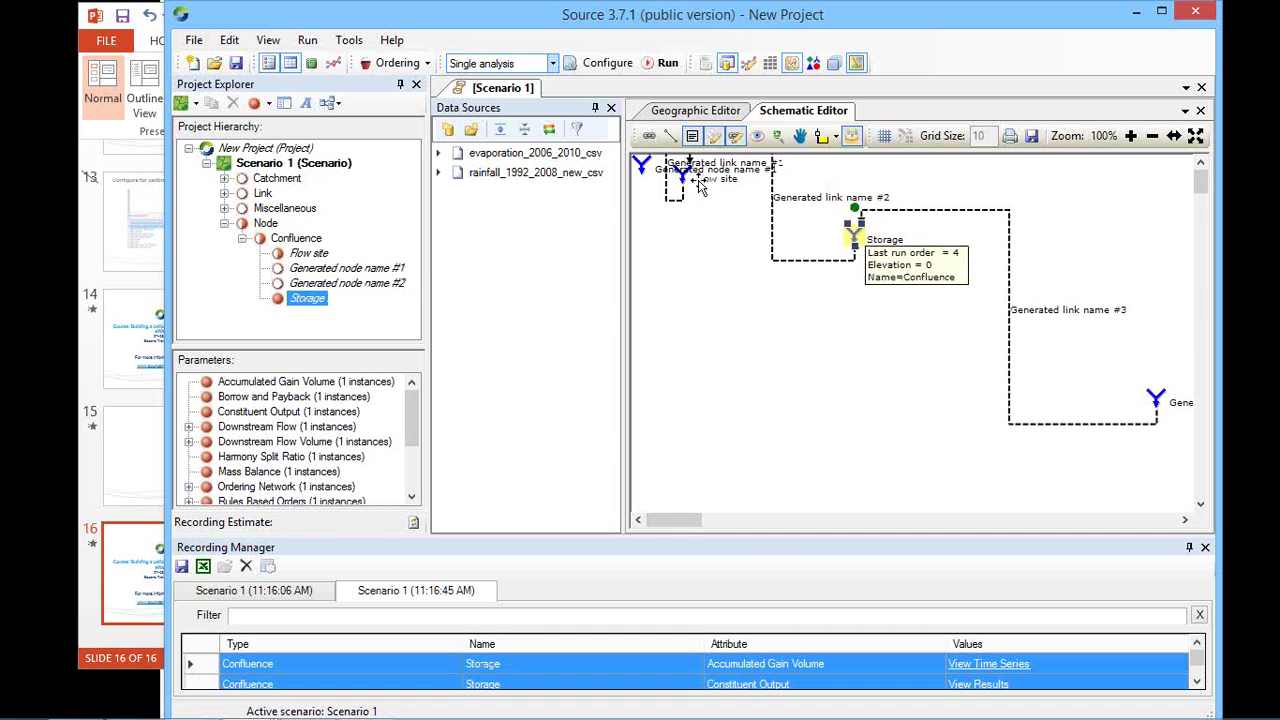
left_click_drag(686, 177, 752, 272)
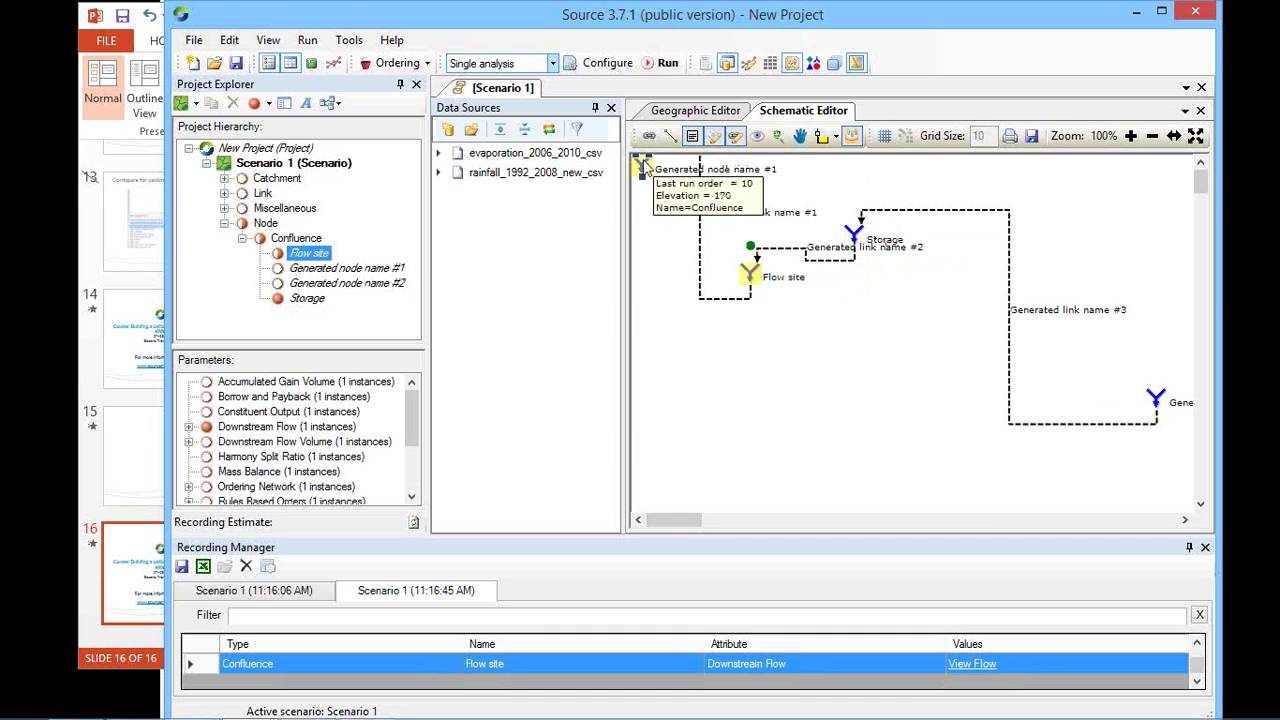
left_click_drag(642, 165, 667, 252)
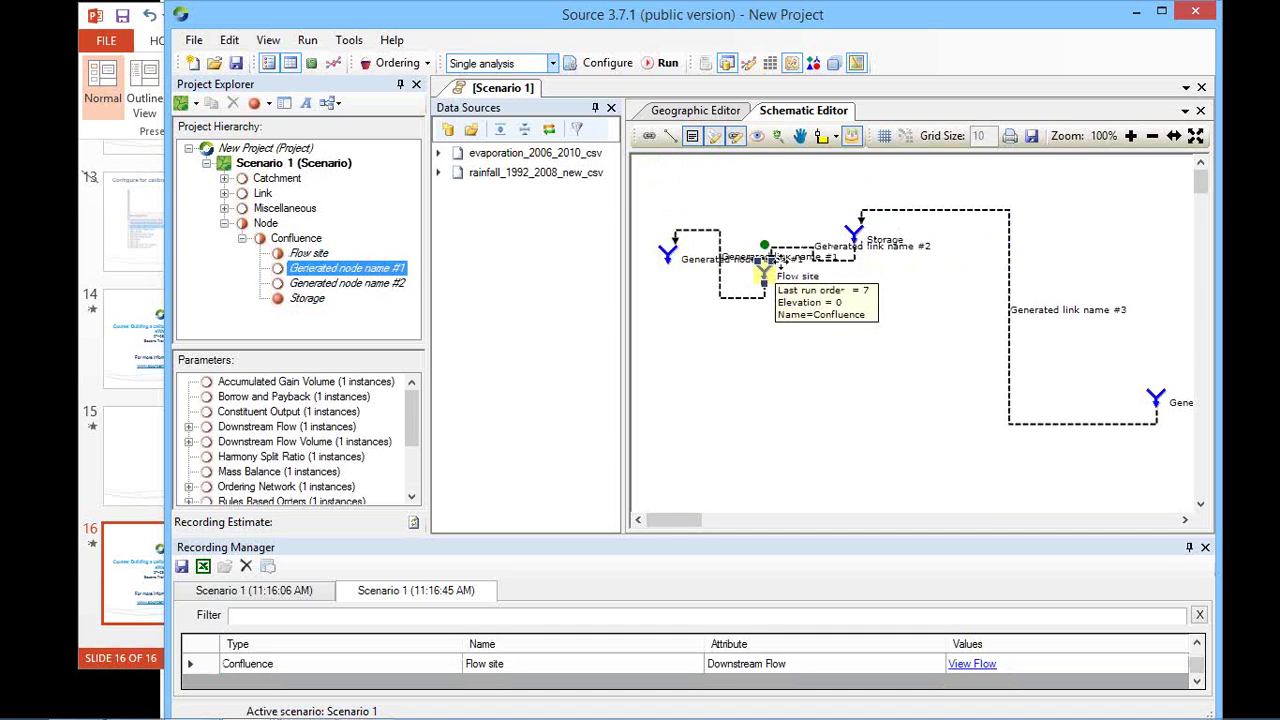
left_click_drag(764, 270, 790, 266)
left_click_drag(853, 235, 933, 236)
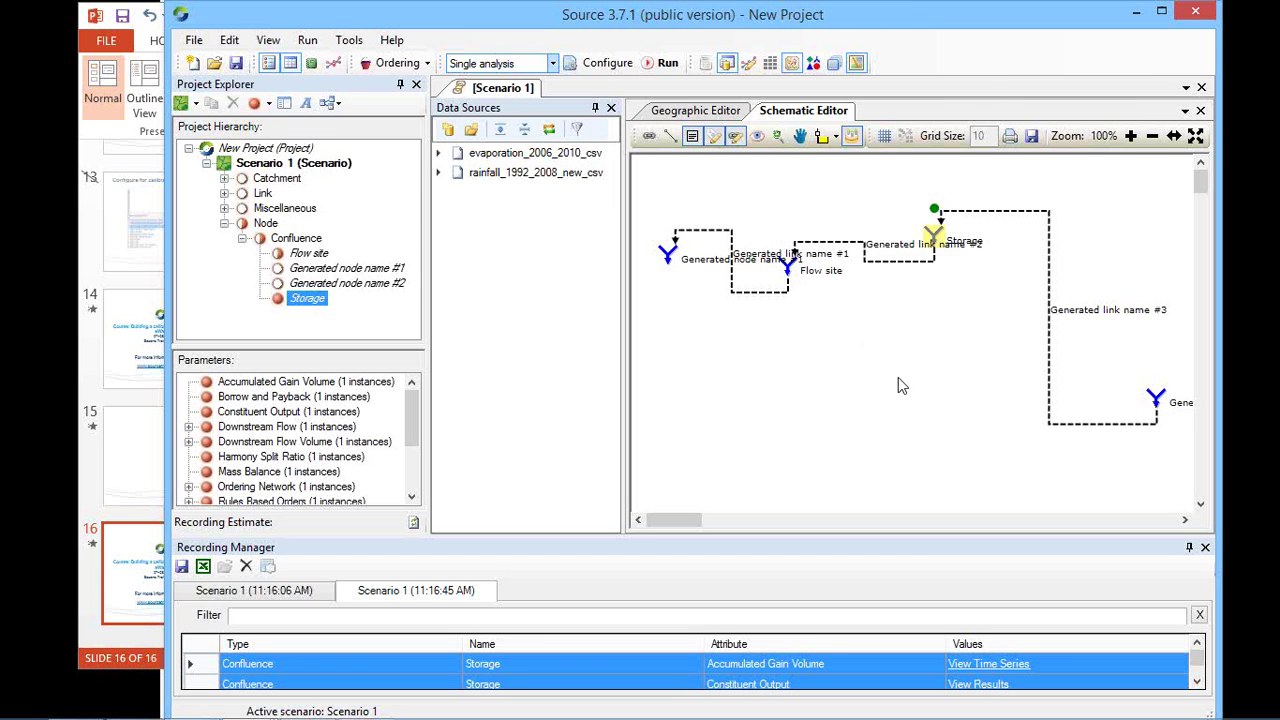
Return to the Geographic Editor and set the analysis type to Flow calibration analysis.
left_click(680, 114)
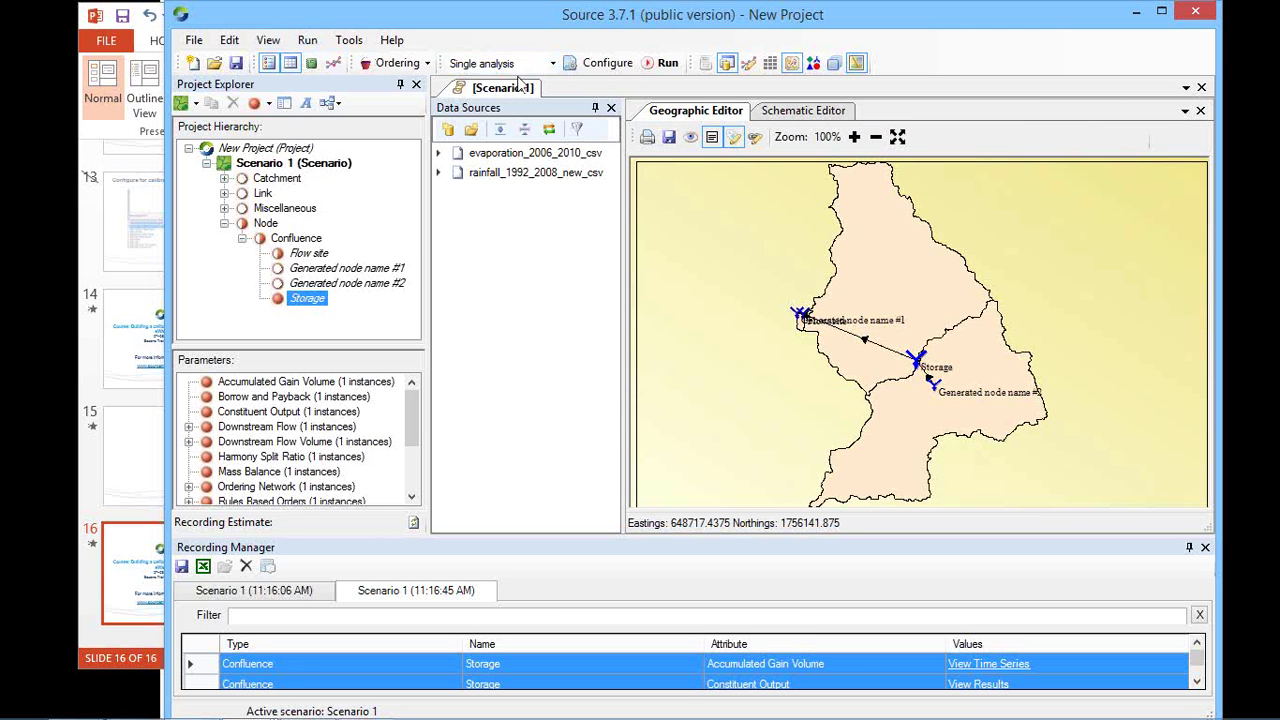
left_click(552, 63)
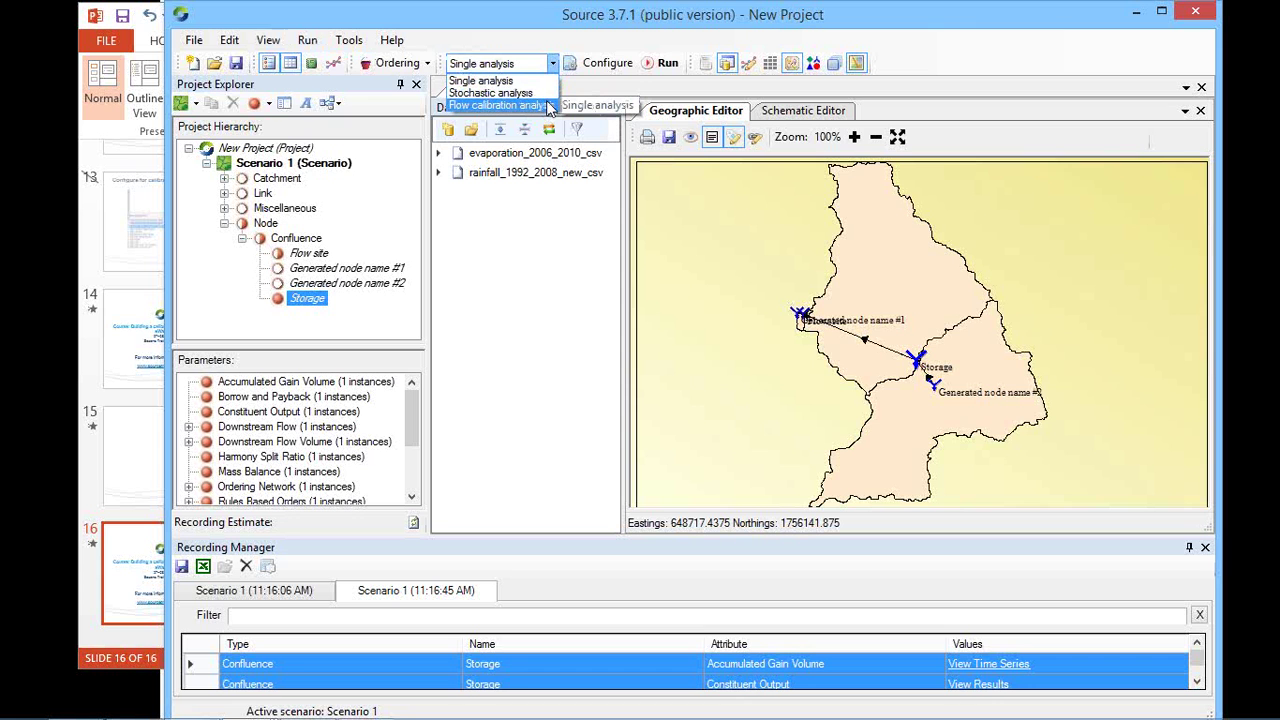
left_click(548, 106)
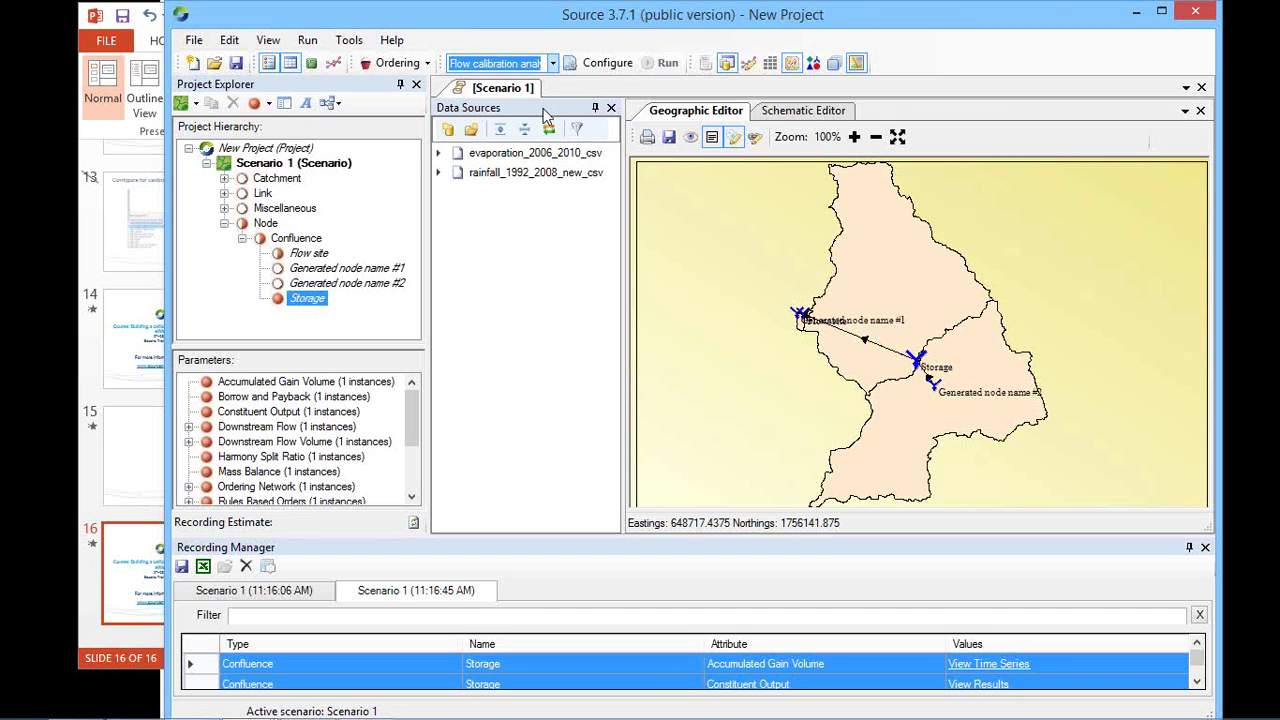
Review the calibration point settings in the Flow Calibration Wizard, and close it, discarding its data.
left_click(595, 64)
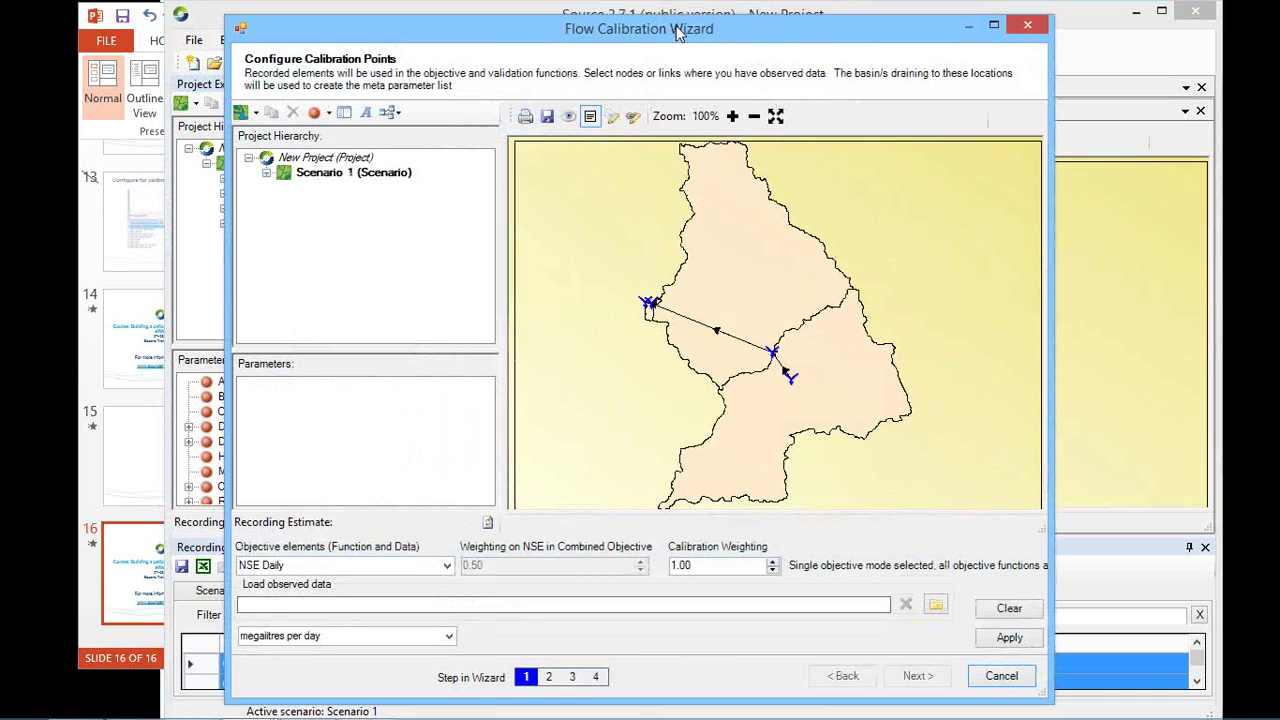
left_click_drag(673, 36, 681, 28)
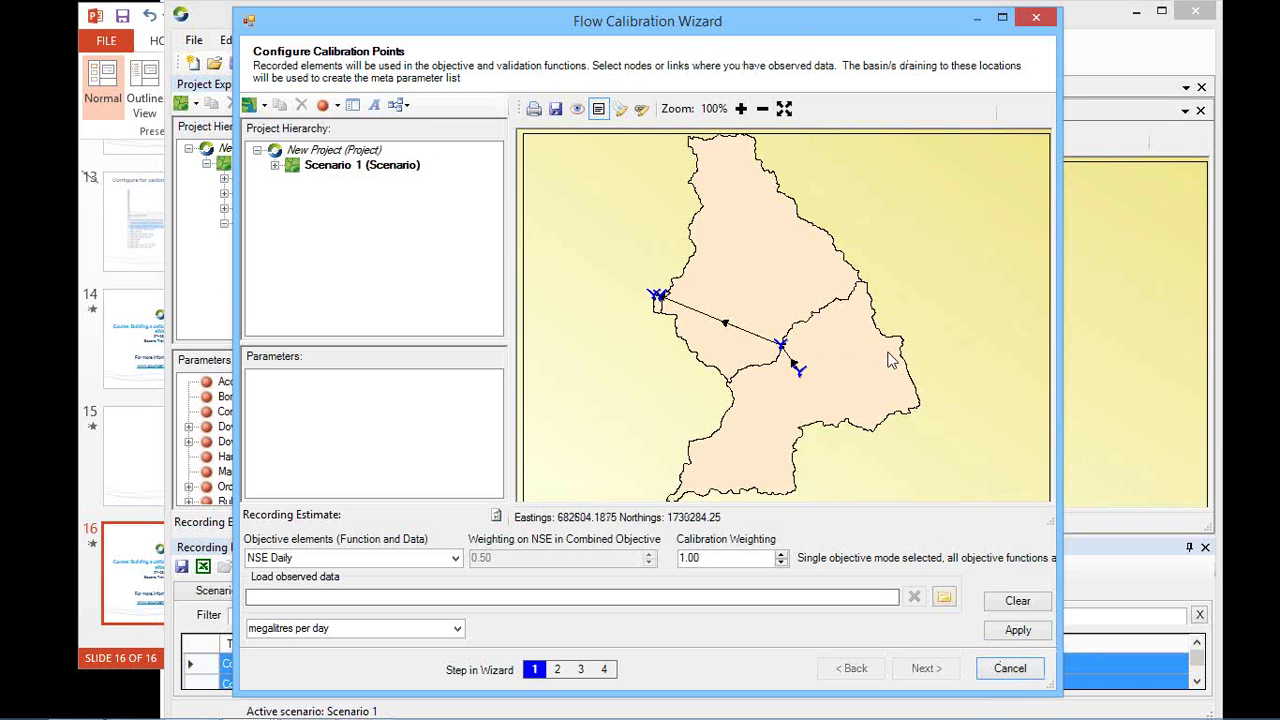
left_click(1031, 674)
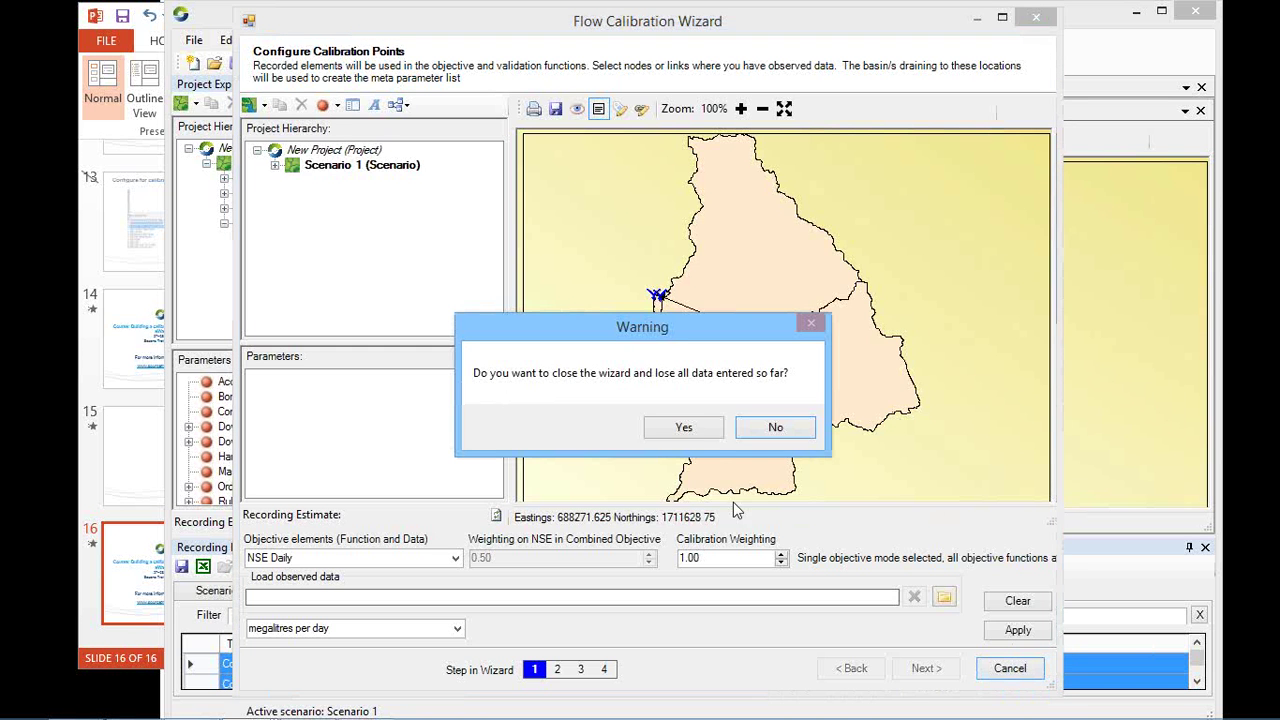
left_click(684, 428)
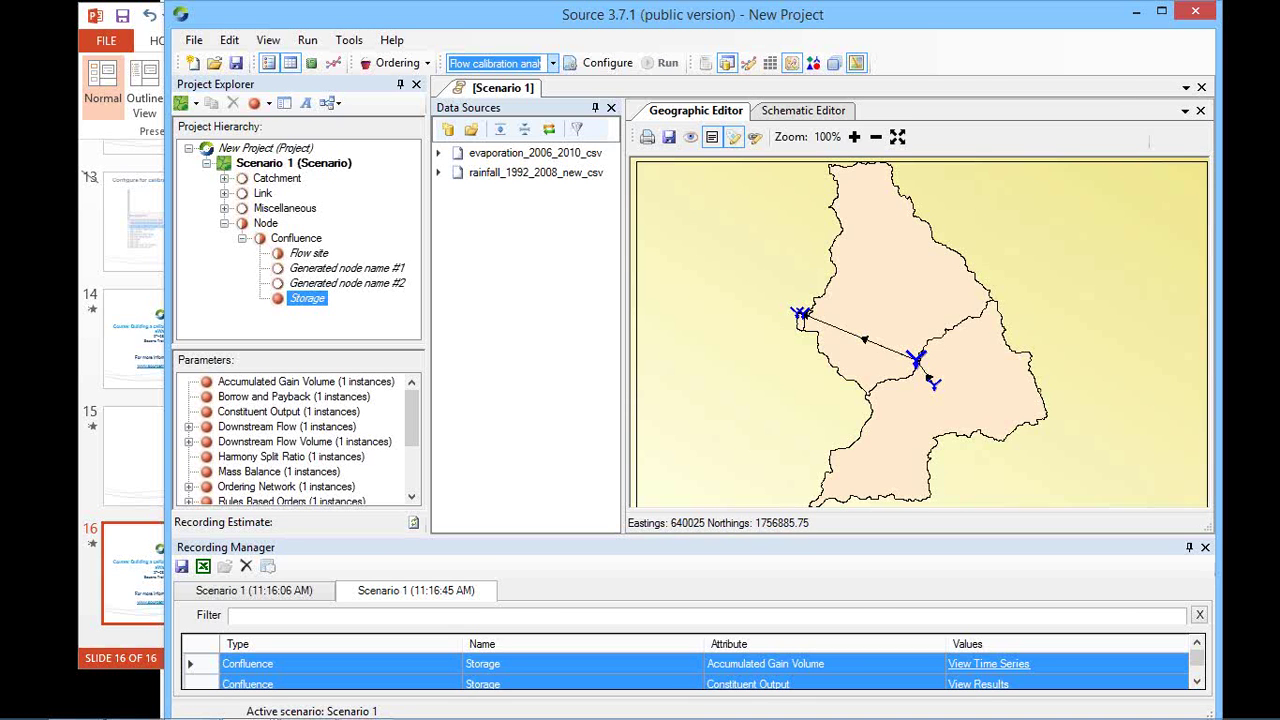
Review the routing and constituent options in the Constituents Configuration, and leave it without changes.
left_click(226, 42)
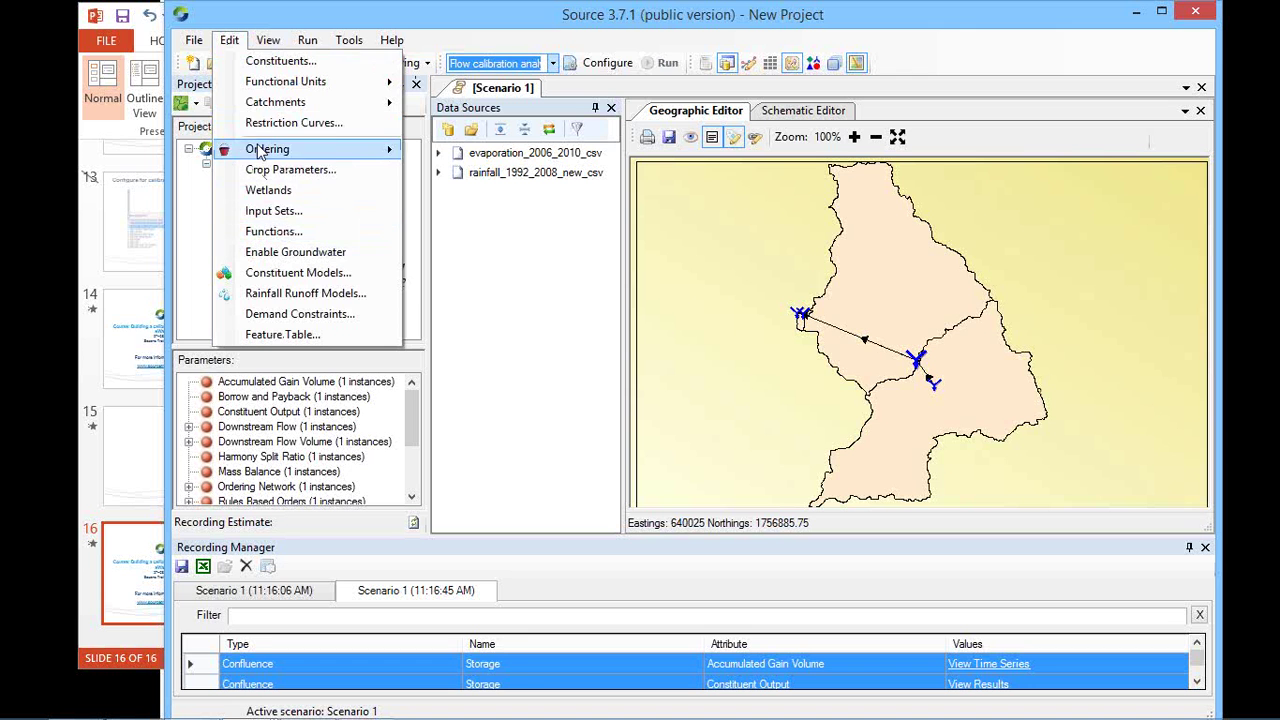
left_click(270, 62)
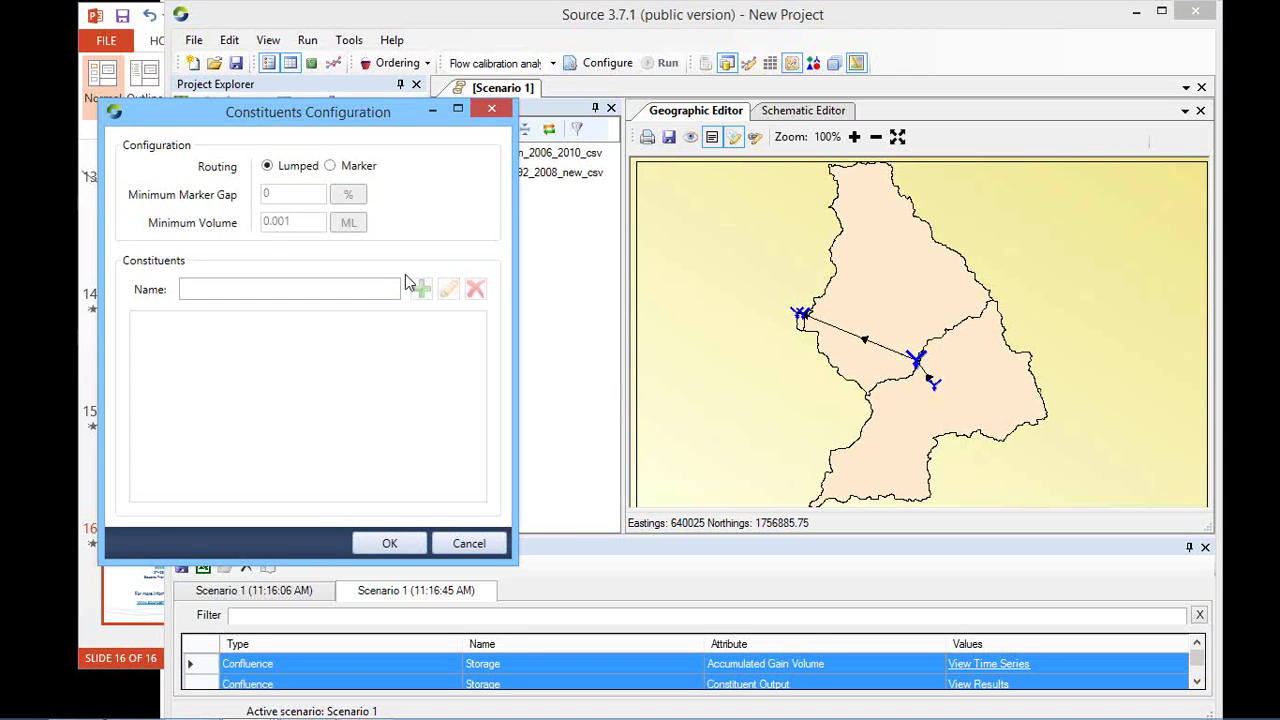
left_click(462, 544)
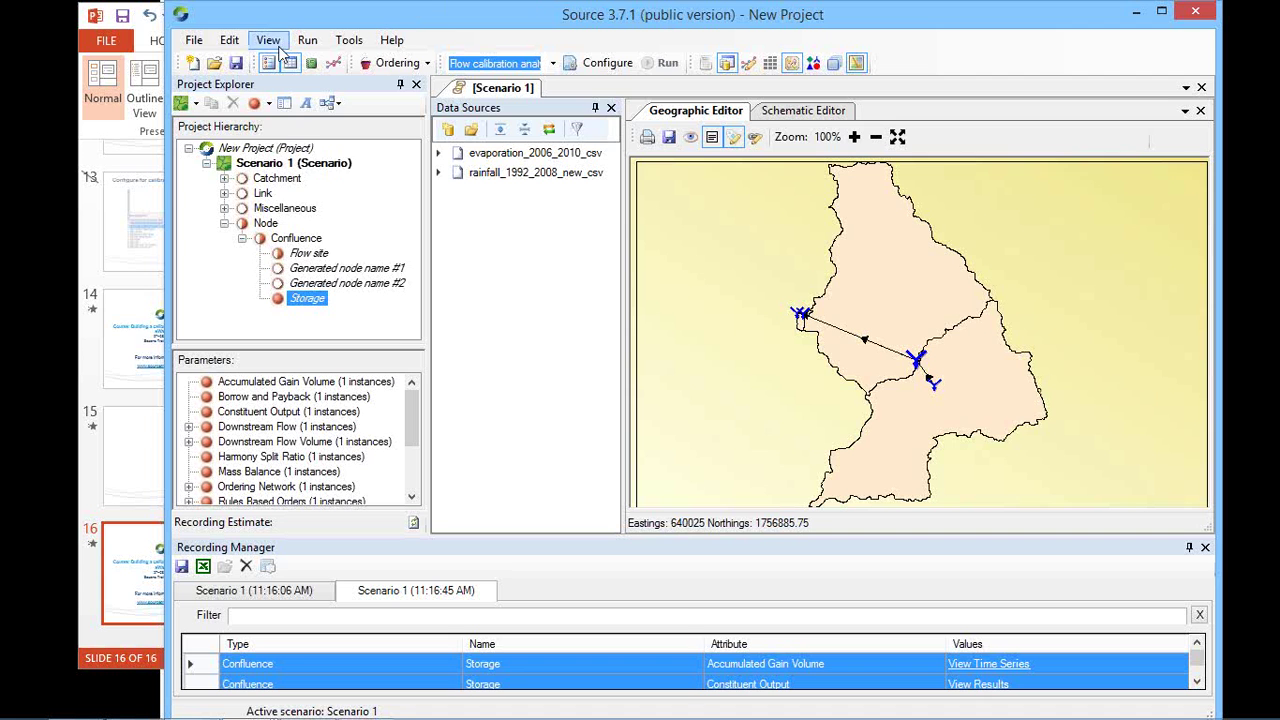
Review the rainfall runoff models available for SC #1 Other, and close the model configuration without changes.
left_click(229, 40)
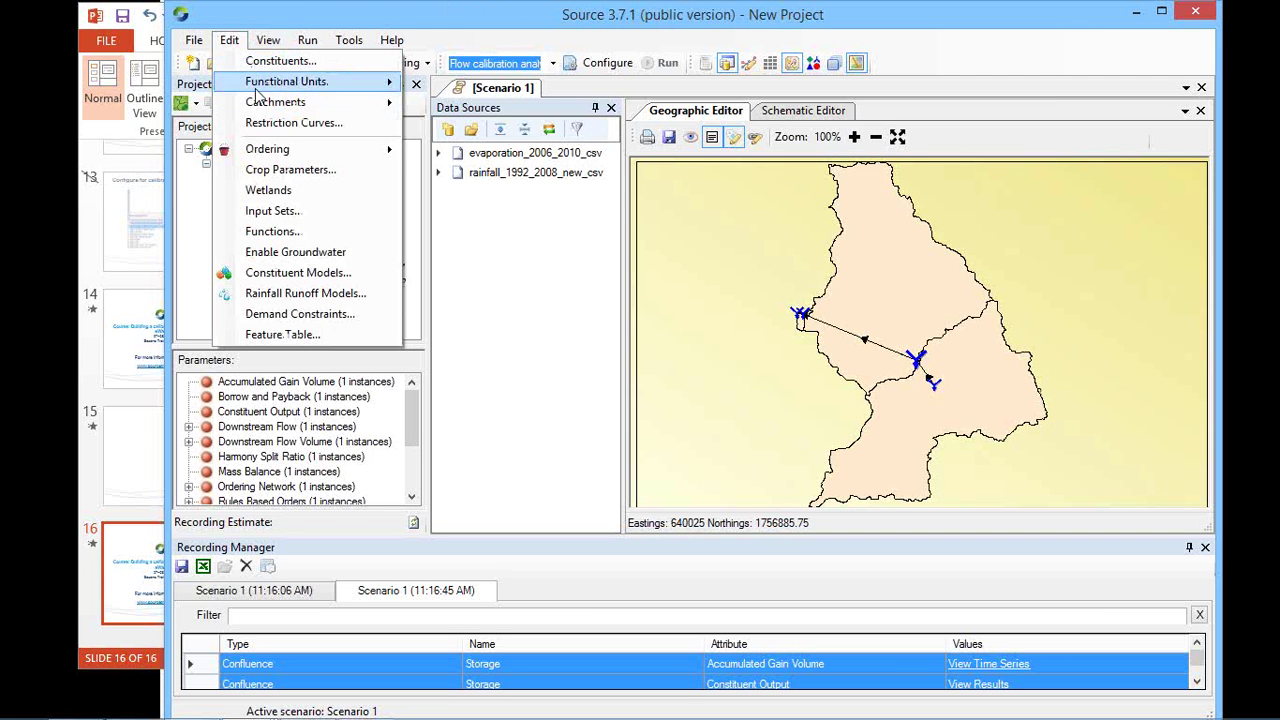
mouse_move(263, 107)
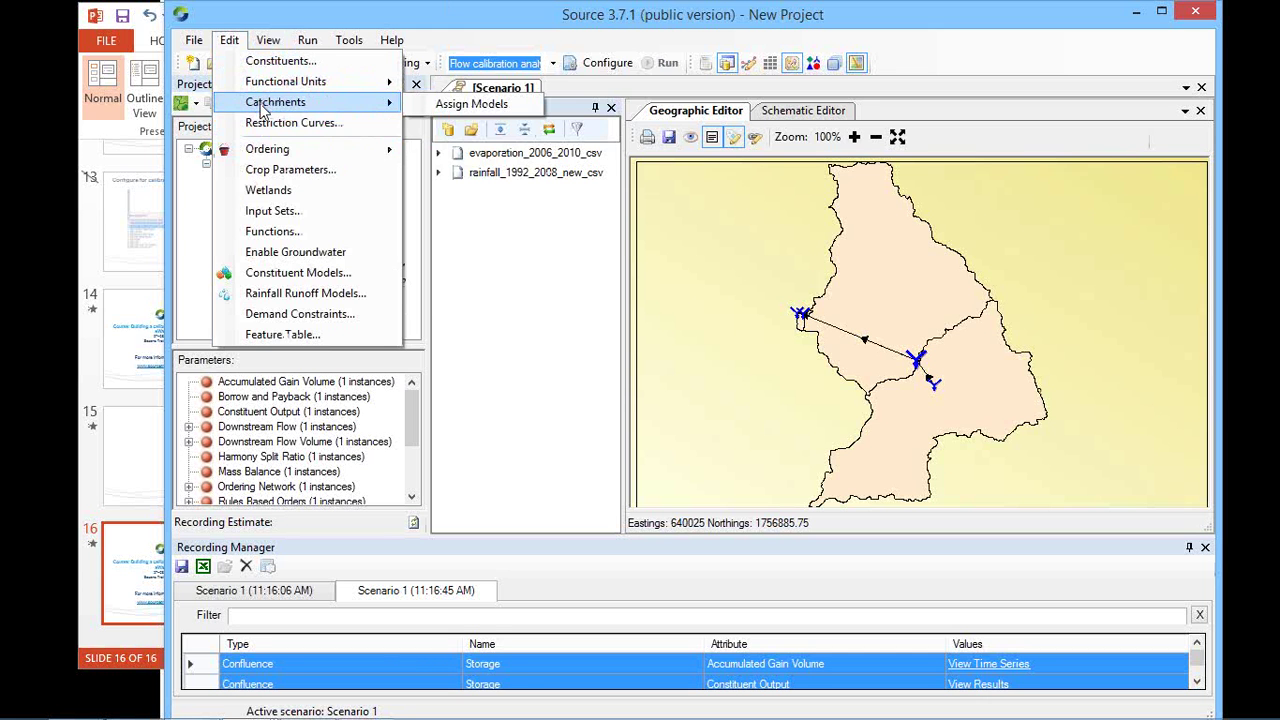
left_click(277, 295)
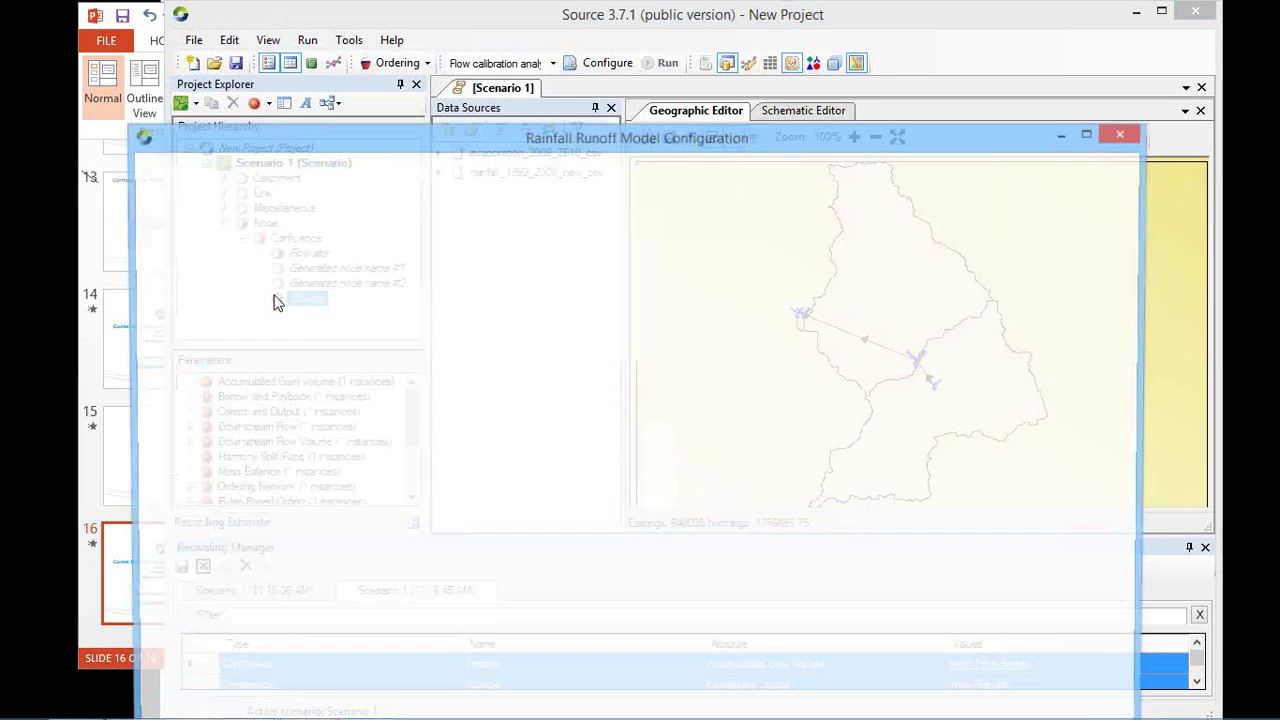
left_click(487, 251)
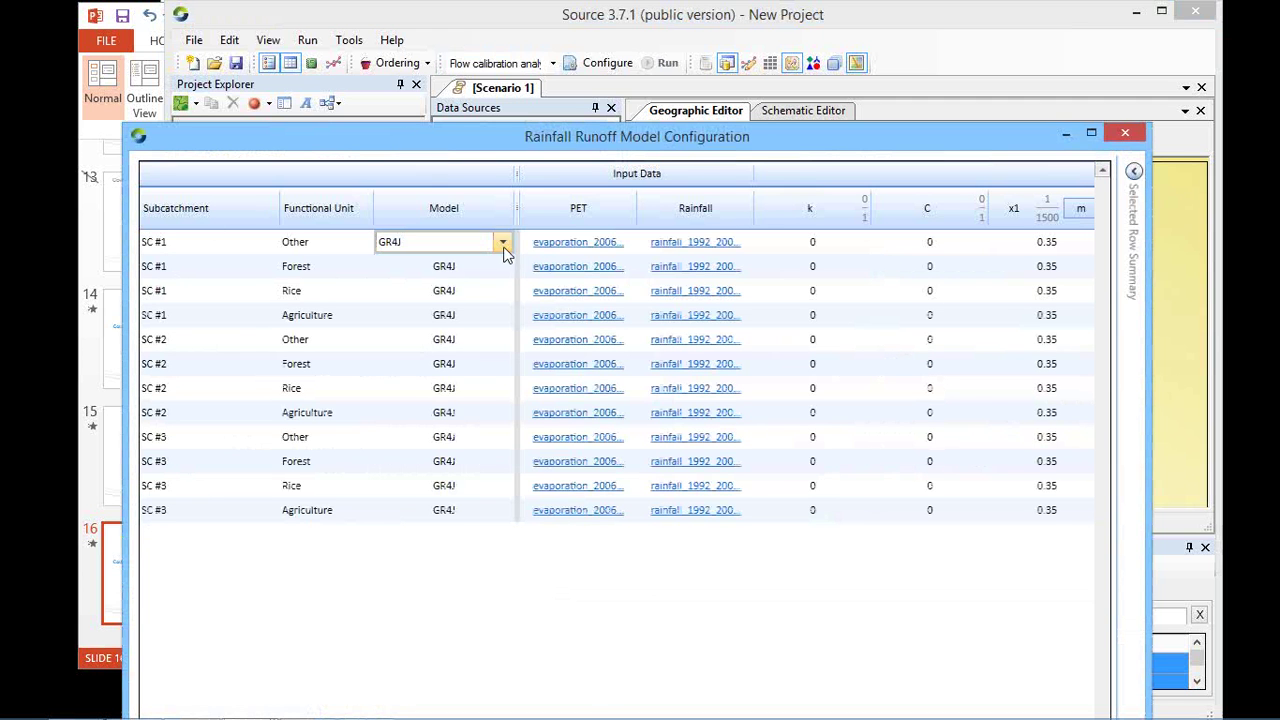
left_click(503, 244)
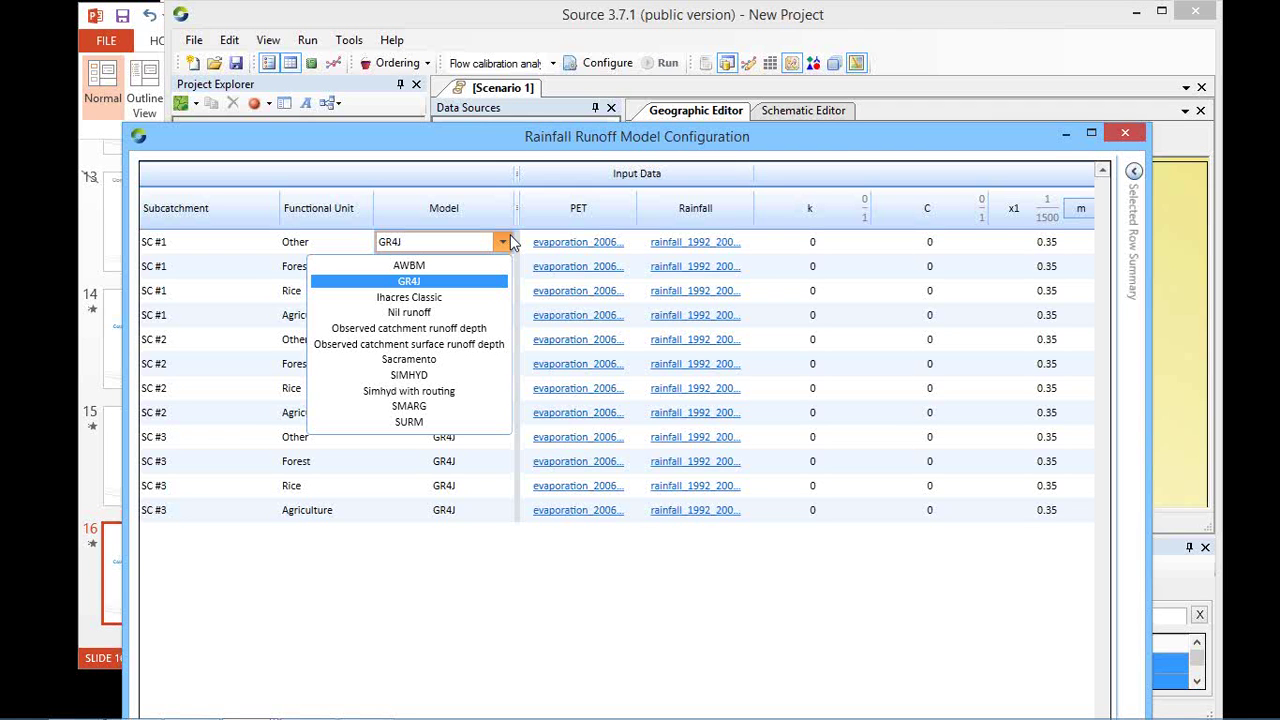
left_click(818, 120)
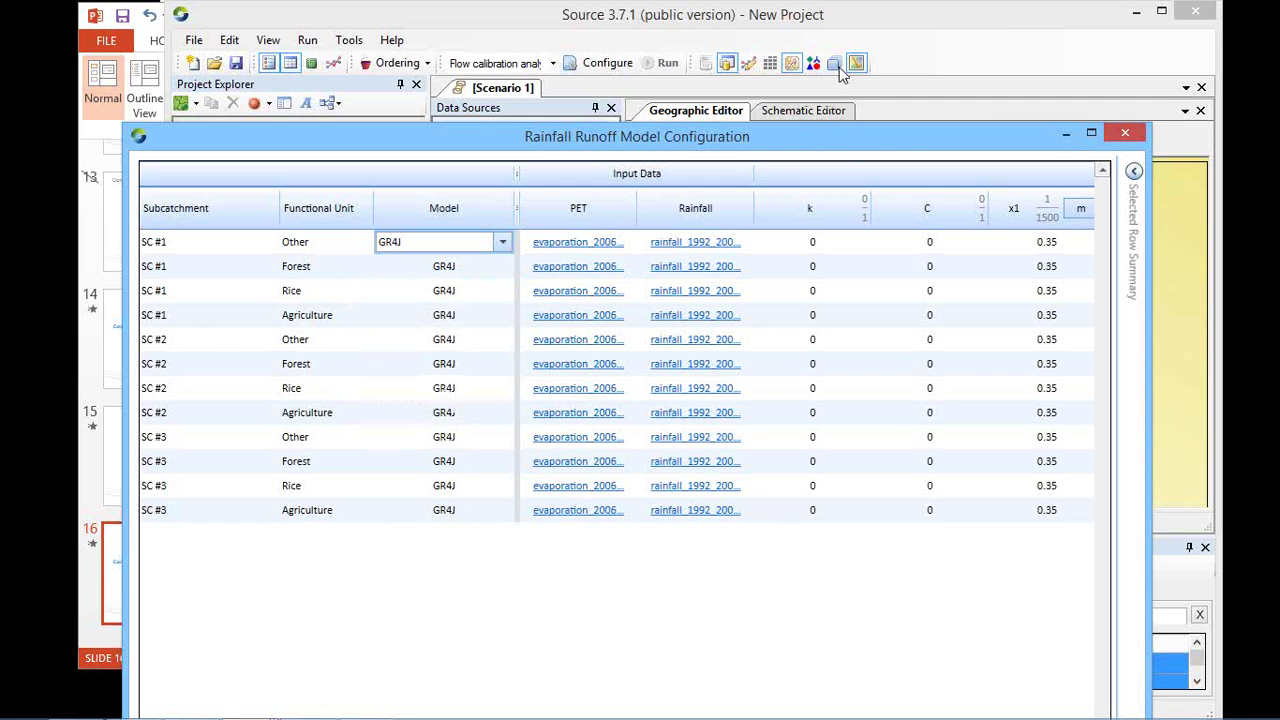
left_click_drag(846, 125, 857, 40)
left_click(1131, 38)
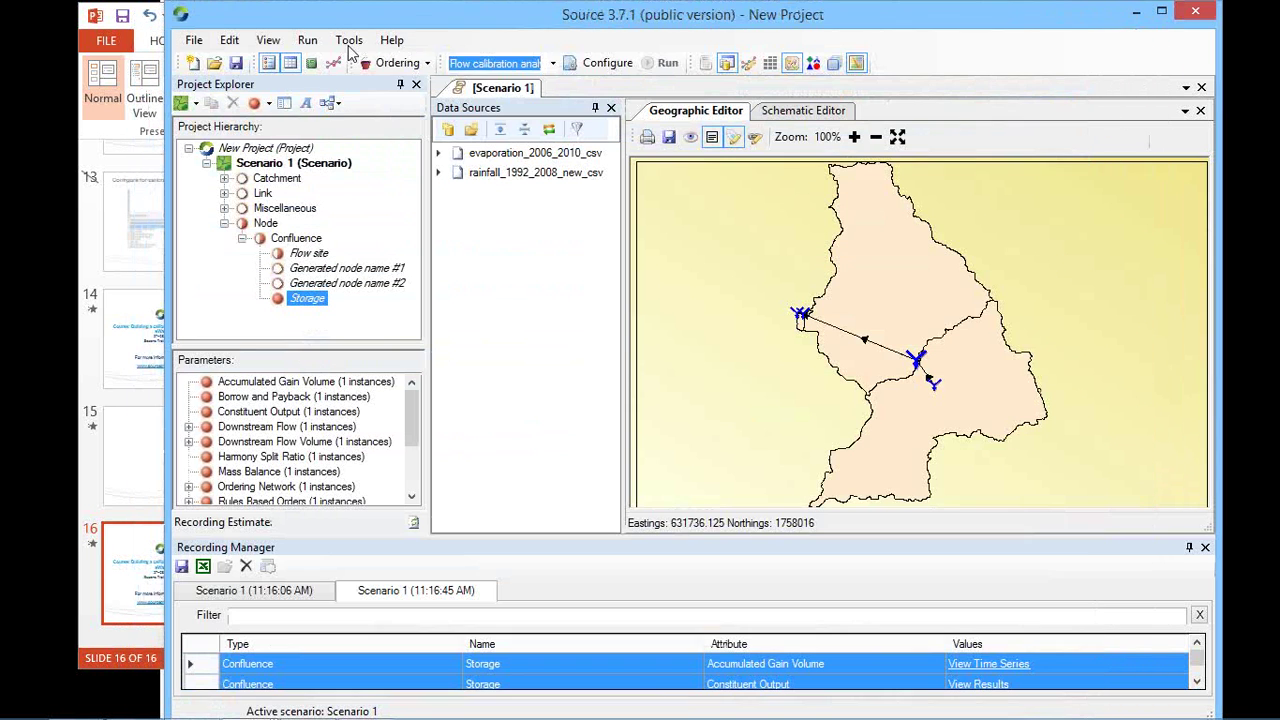
Set the analysis type back to Single analysis.
left_click(552, 63)
left_click(537, 93)
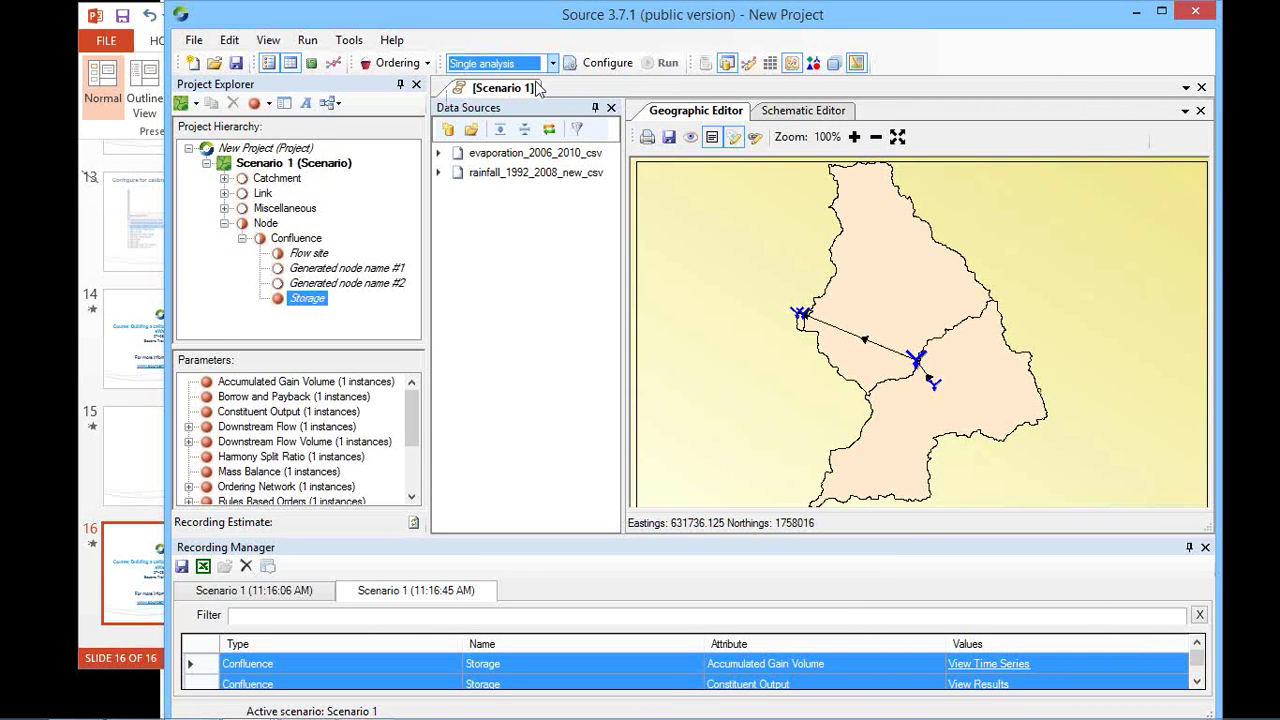
Review the instructions for adding plugins in the Plugin Manager, and close it.
left_click(350, 40)
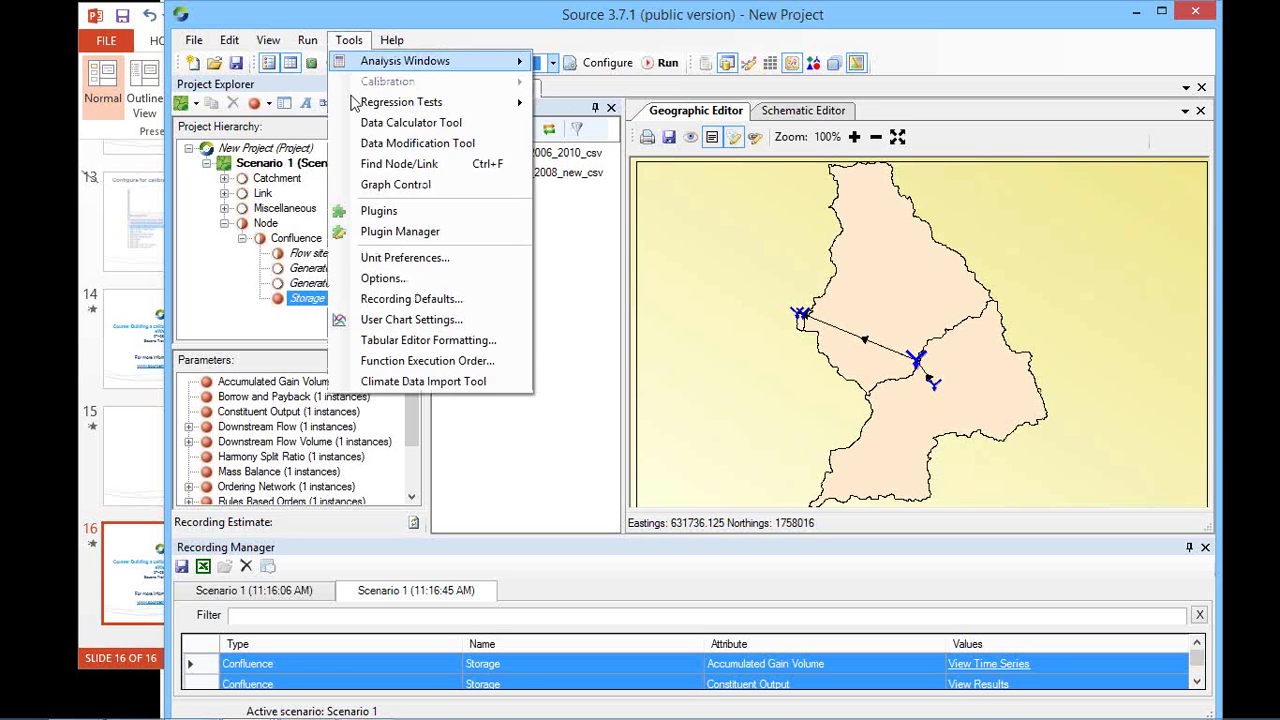
left_click(381, 235)
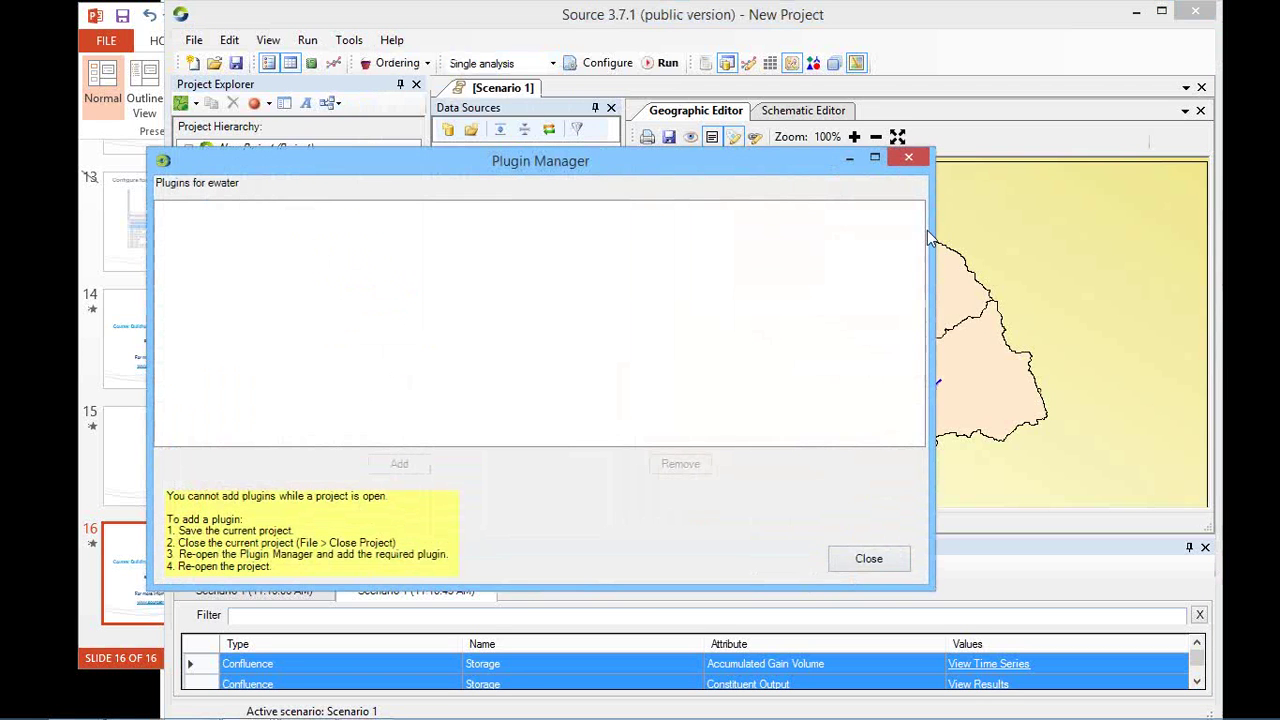
left_click(866, 557)
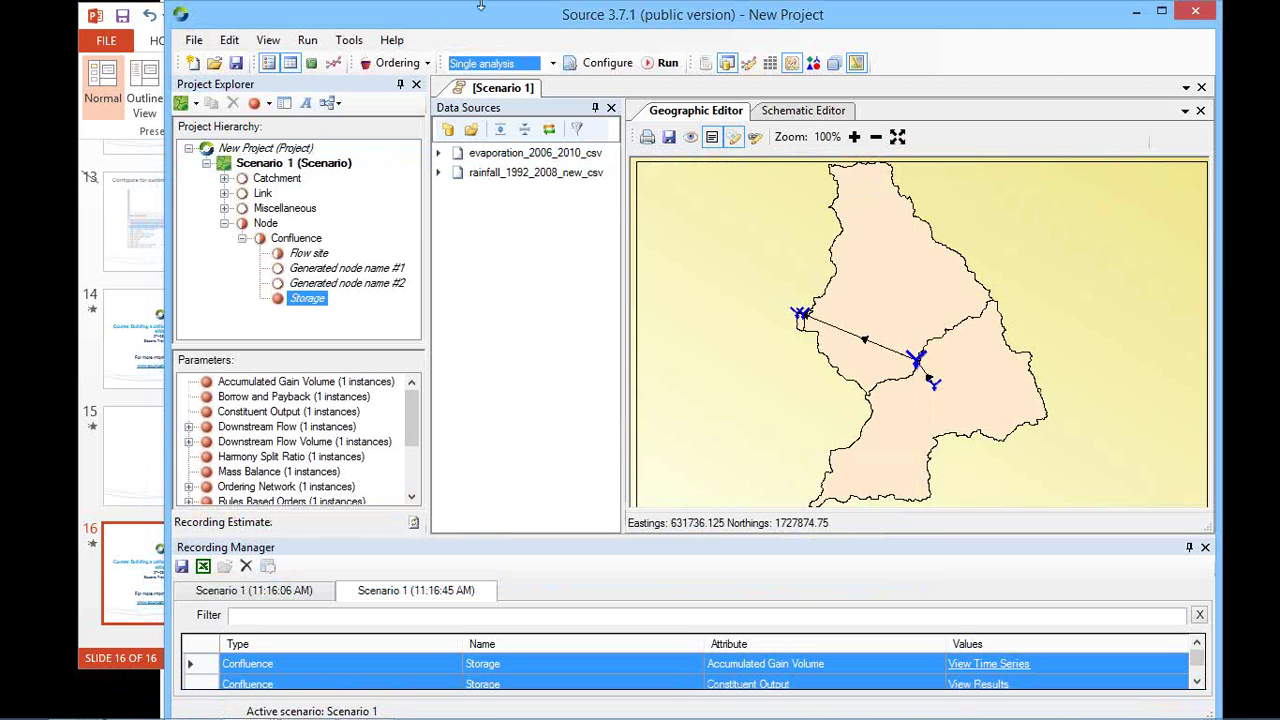
left_click(349, 40)
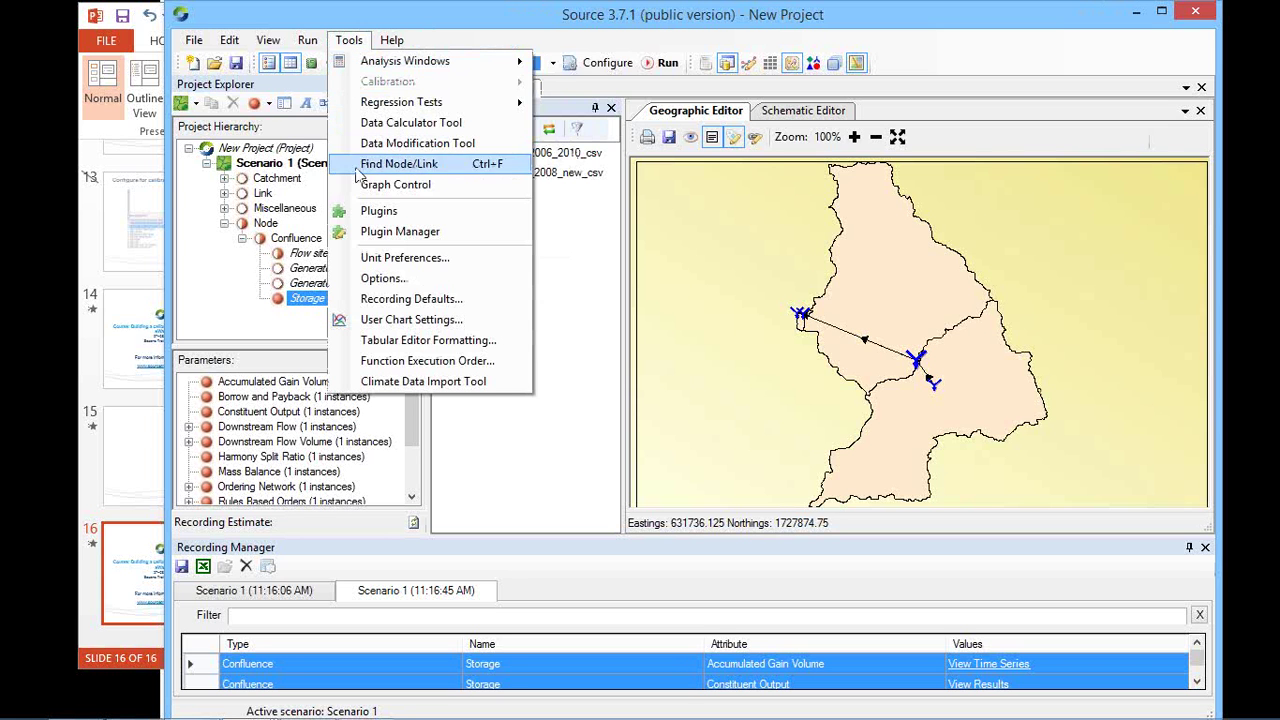
left_click(392, 232)
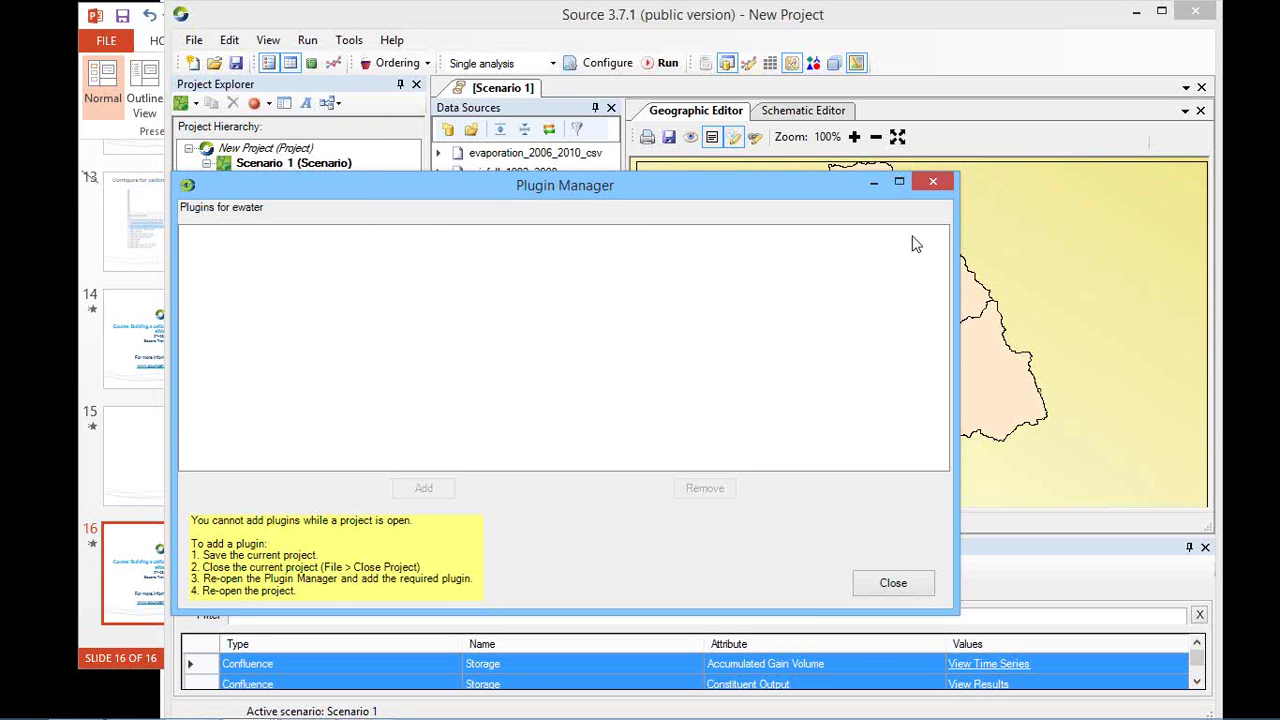
left_click(941, 188)
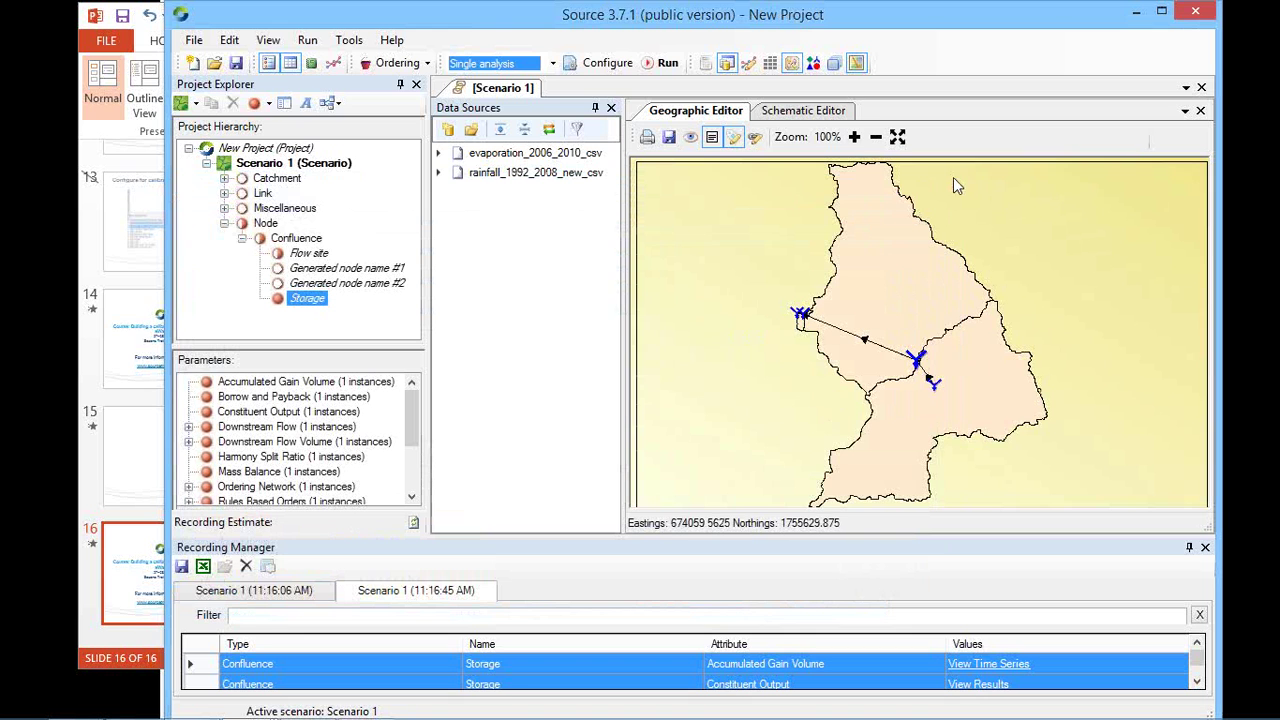
Review the climate data import settings in the Climate Data Import Tool, and close it without importing anything.
left_click(231, 42)
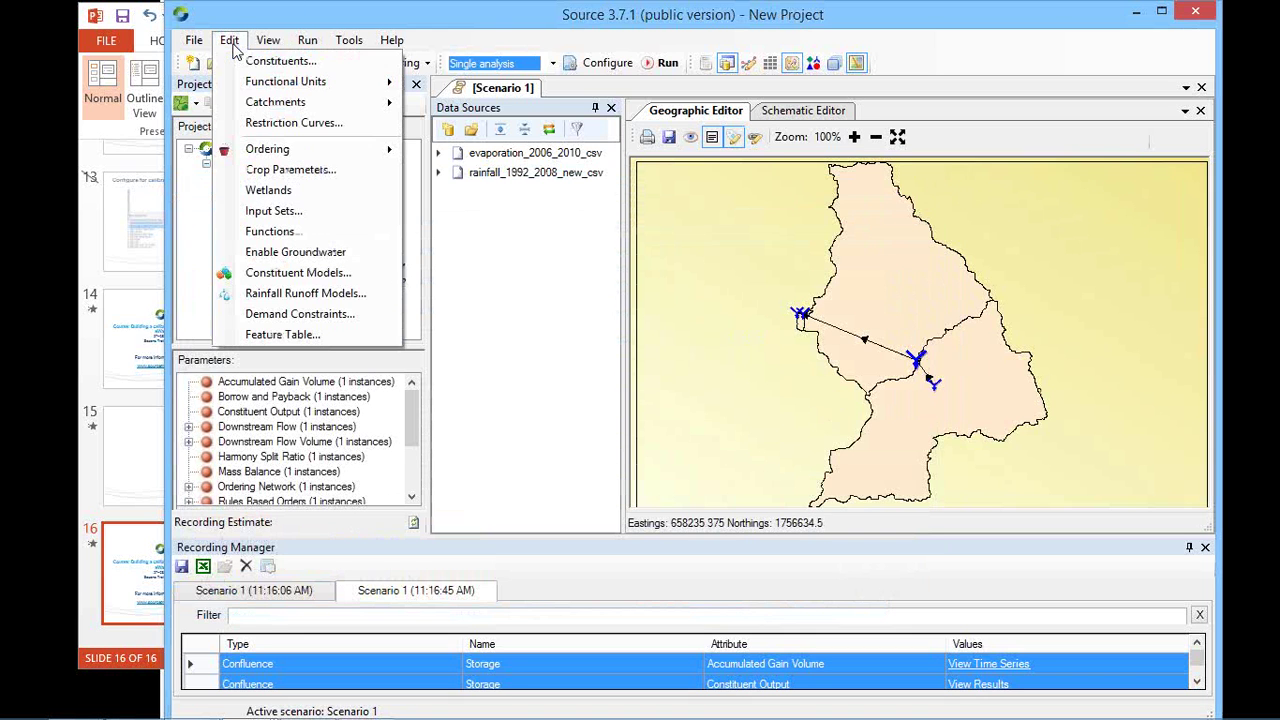
mouse_move(300, 149)
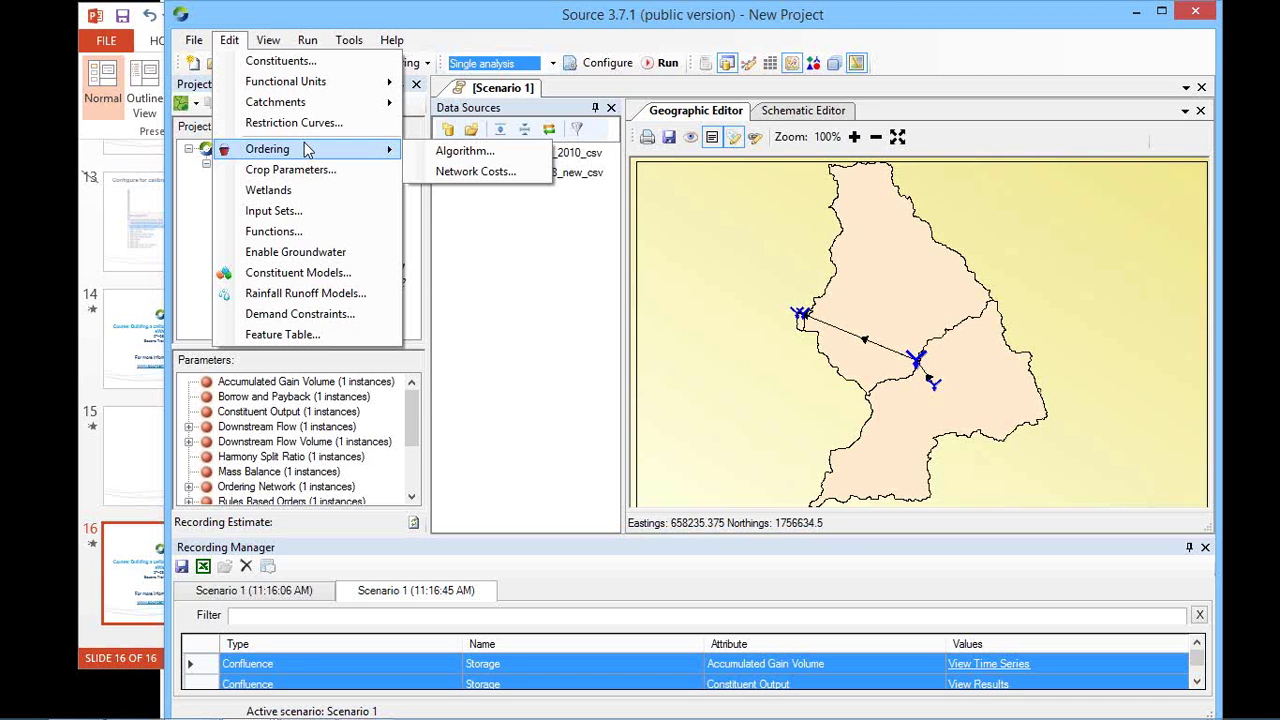
left_click(306, 44)
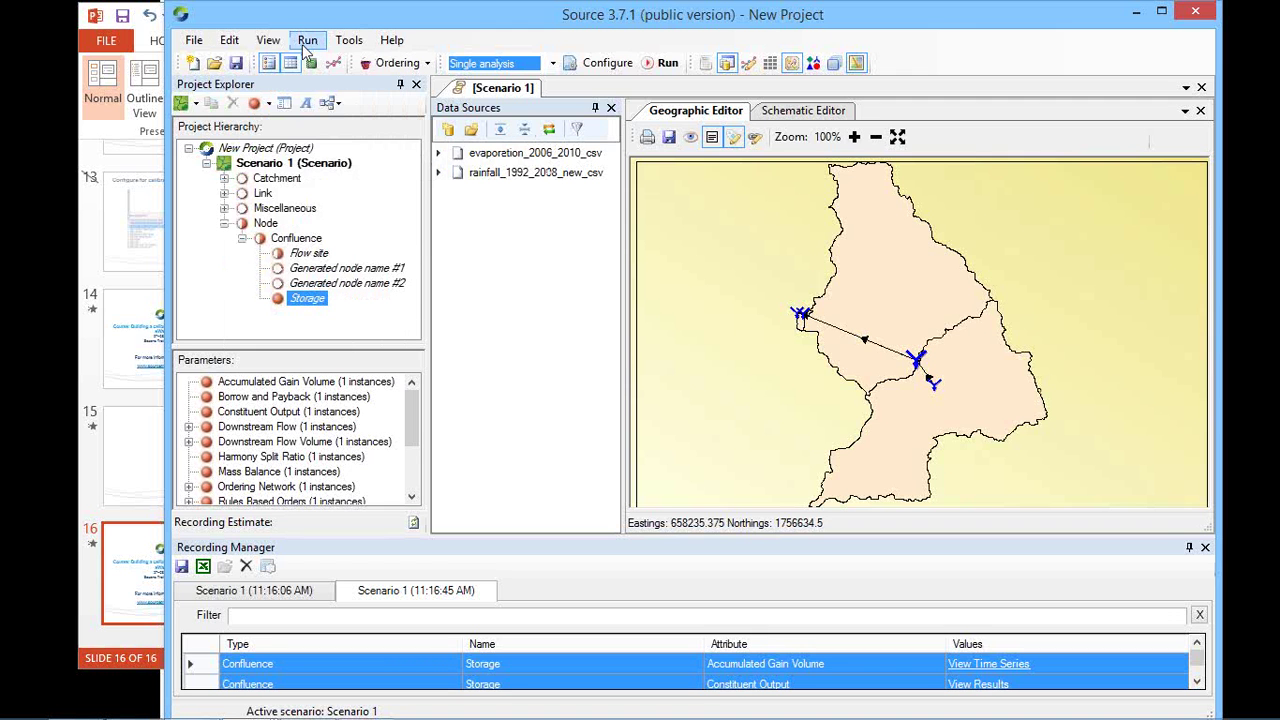
left_click(268, 40)
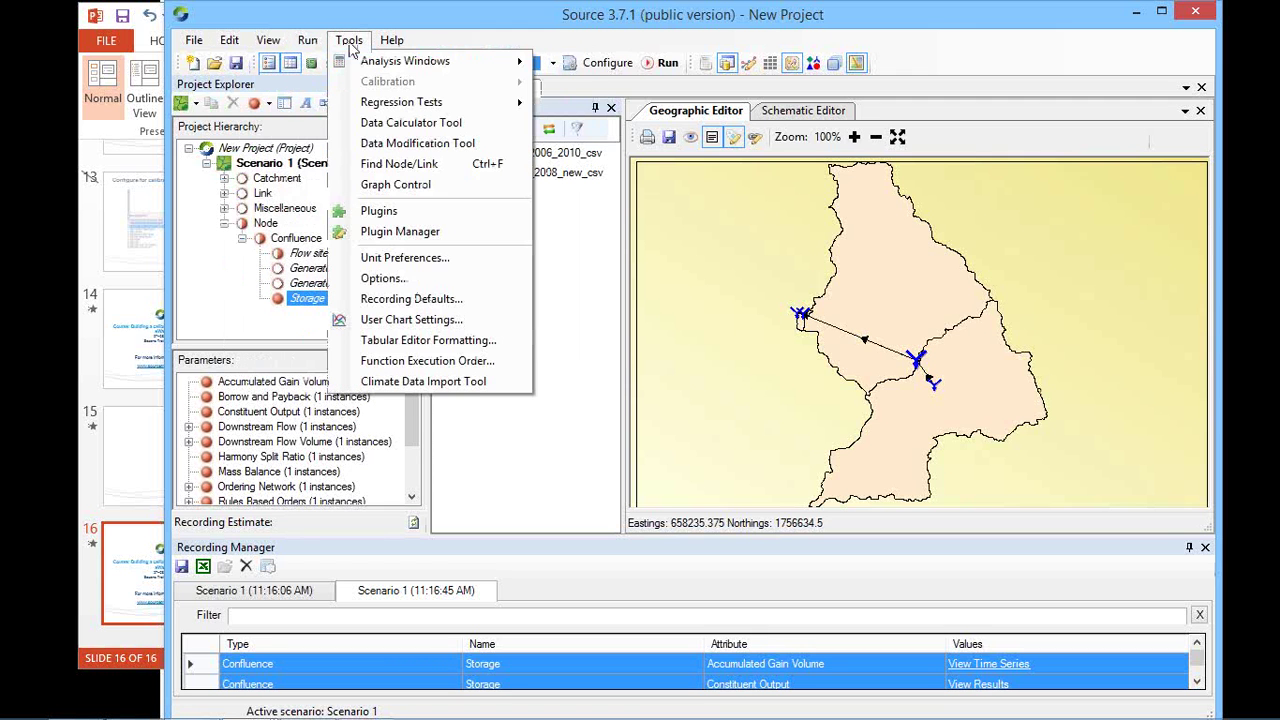
left_click(436, 383)
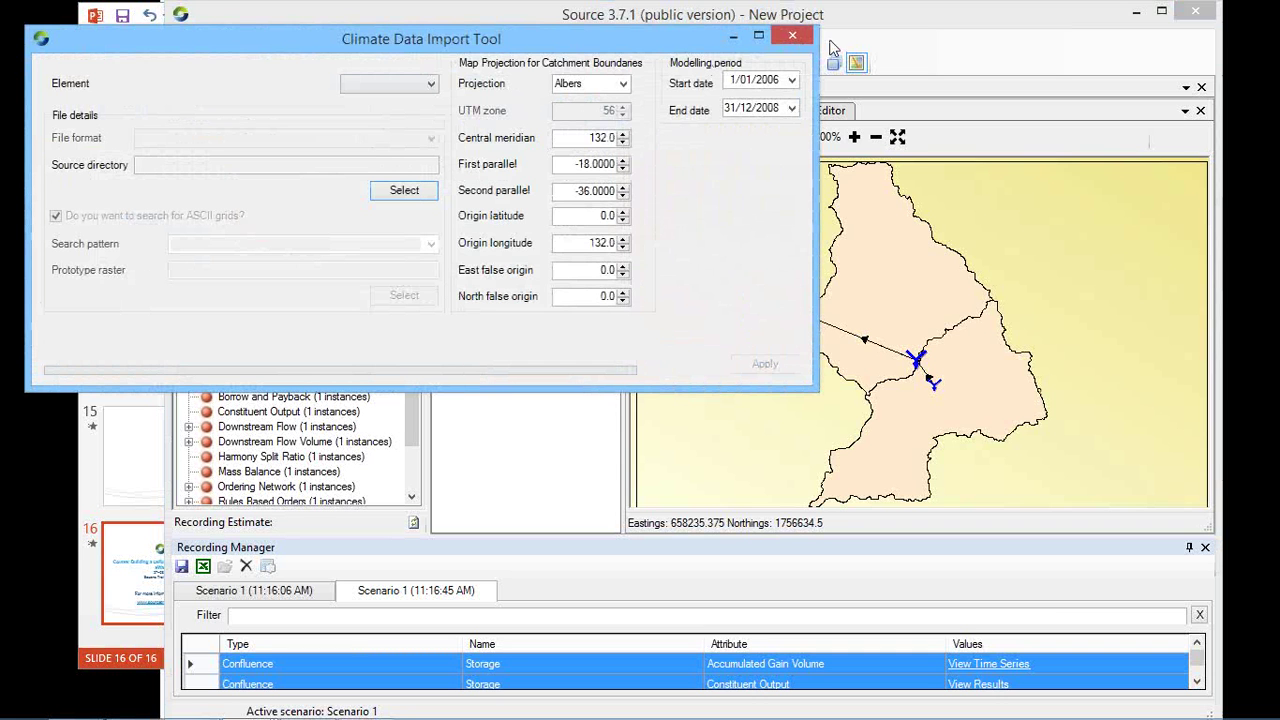
left_click(790, 36)
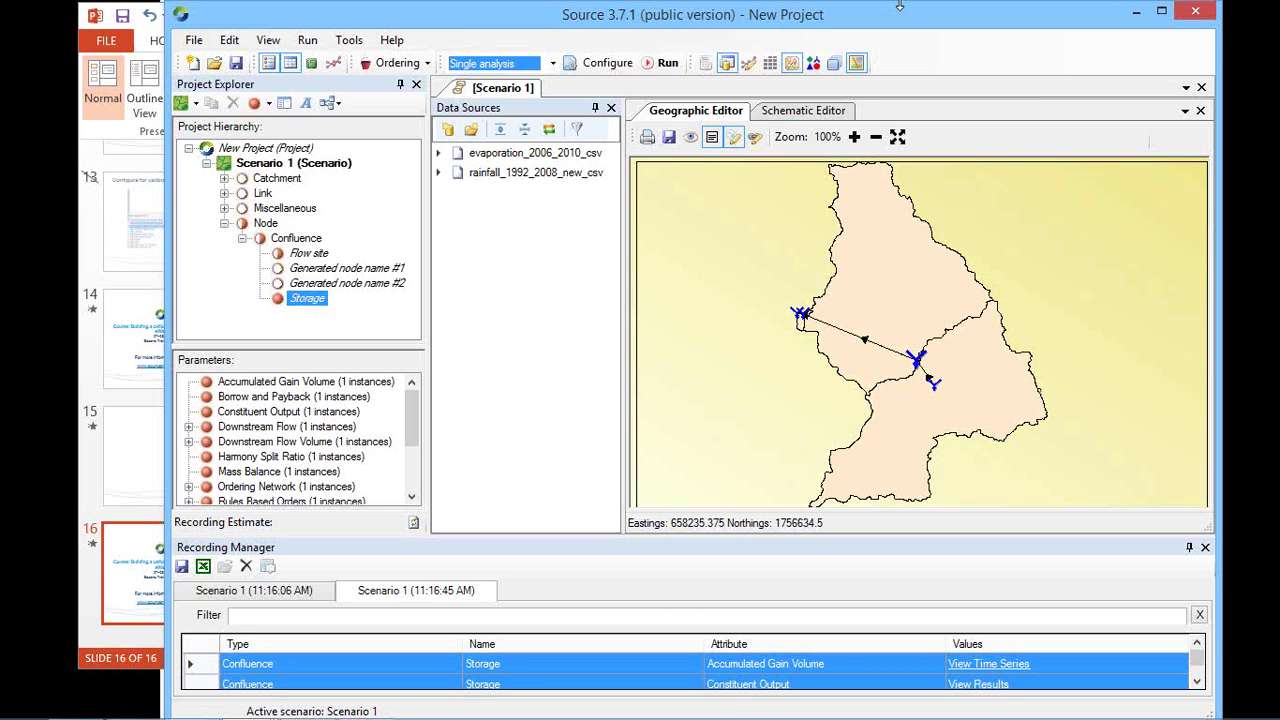
left_click(231, 42)
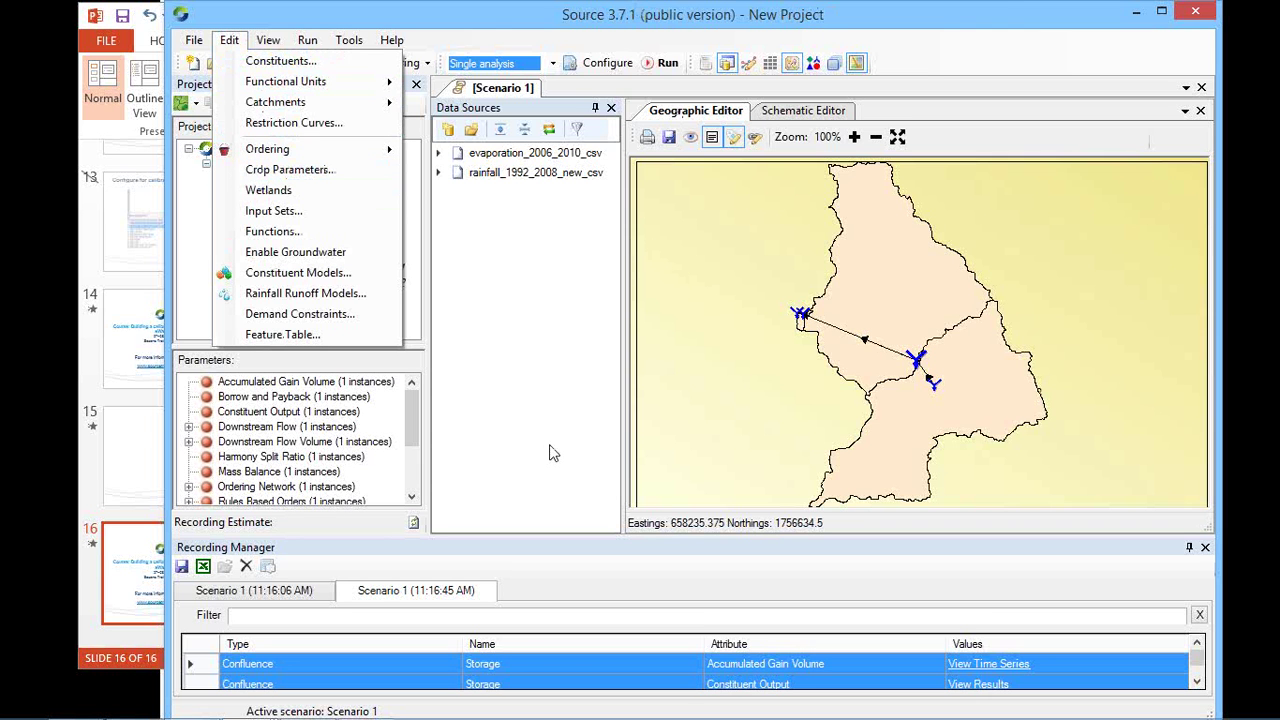
left_click(499, 30)
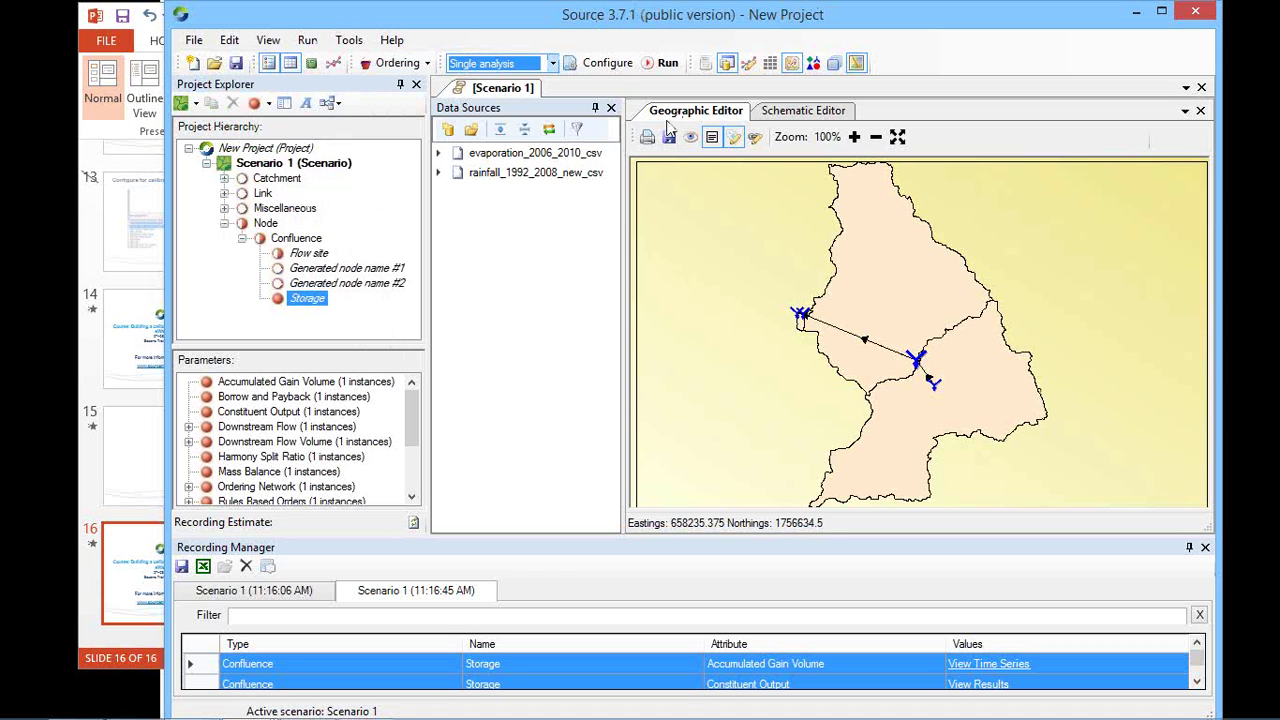
Show the Node Palette and try to place a Water User node on the geographic catchment map.
left_click(813, 63)
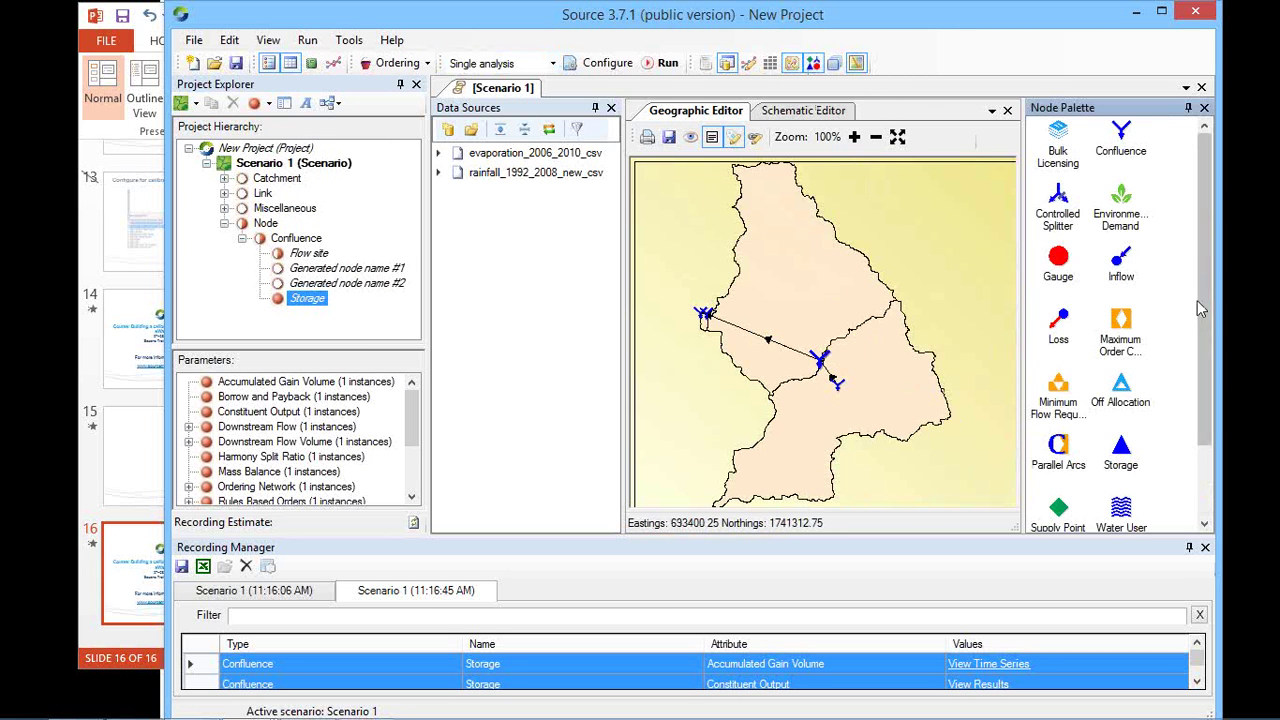
left_click_drag(1203, 300, 1210, 425)
left_click_drag(1121, 418, 877, 228)
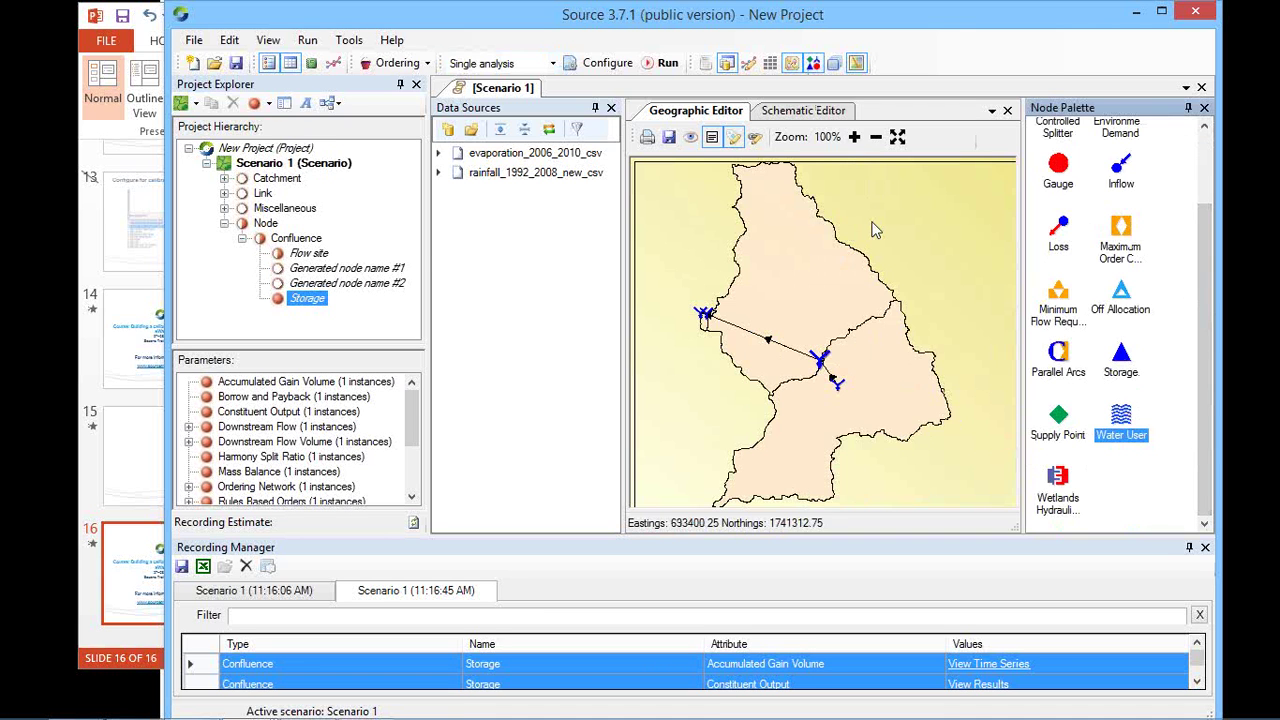
Add a Water User node to the schematic in the empty area below the Flow site node.
left_click(802, 111)
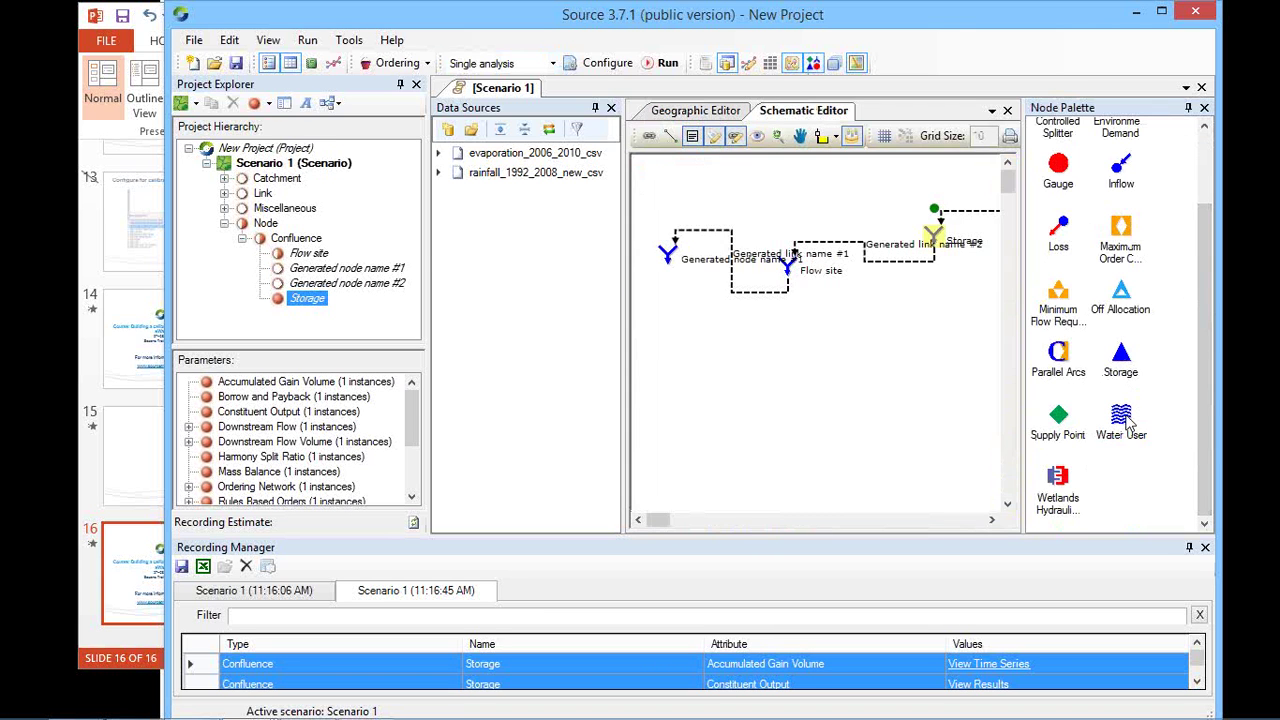
left_click_drag(1128, 422, 825, 370)
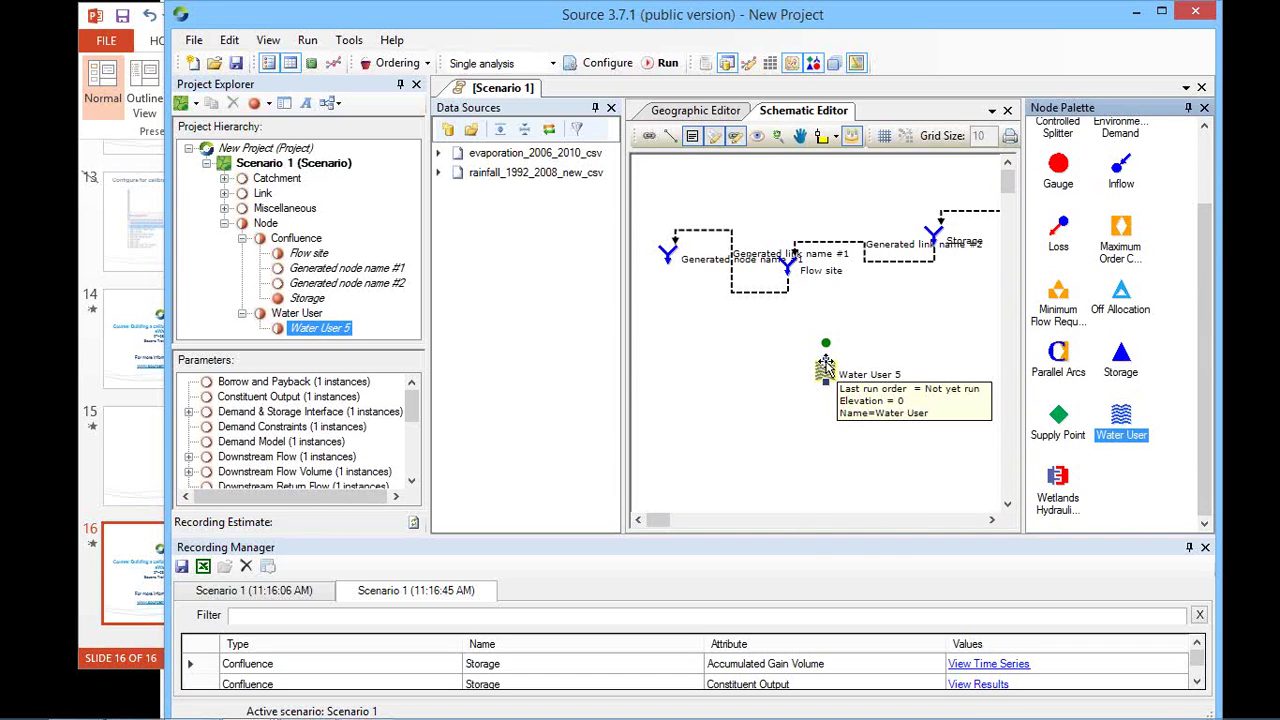
Review the demand models that can be added to the Water User node, and close its editor without changes.
right_click(833, 379)
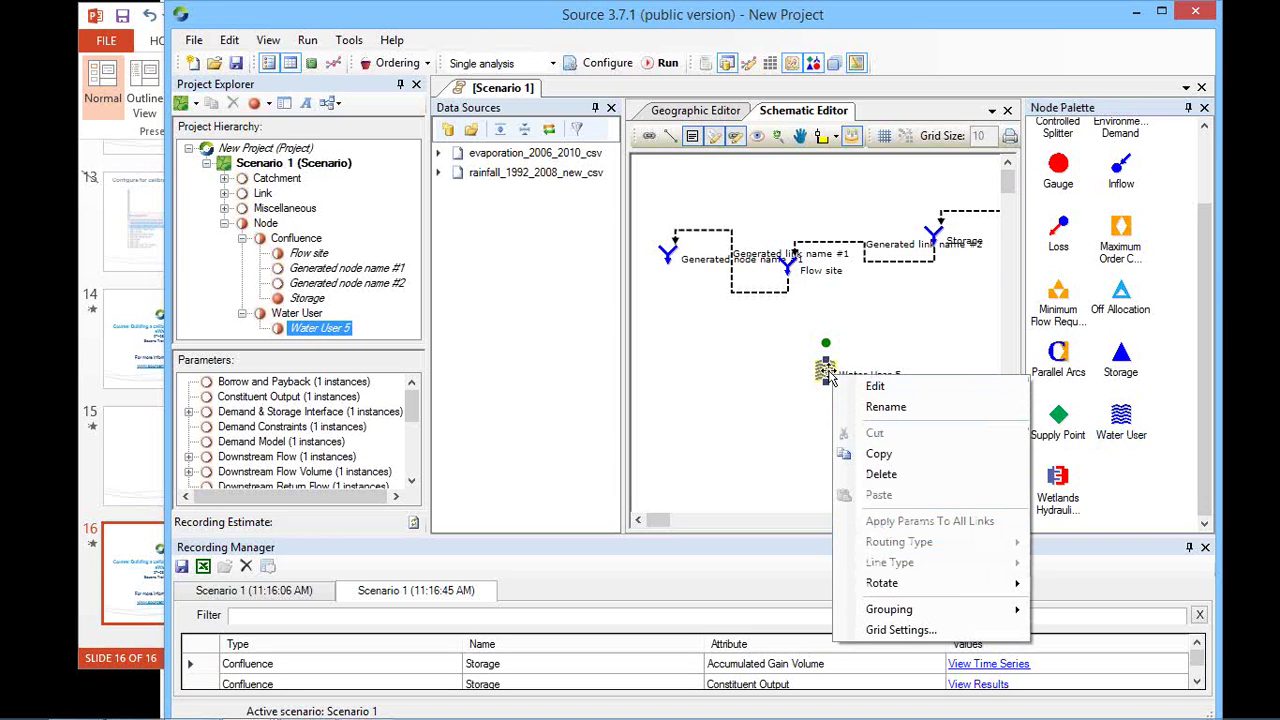
left_click(826, 372)
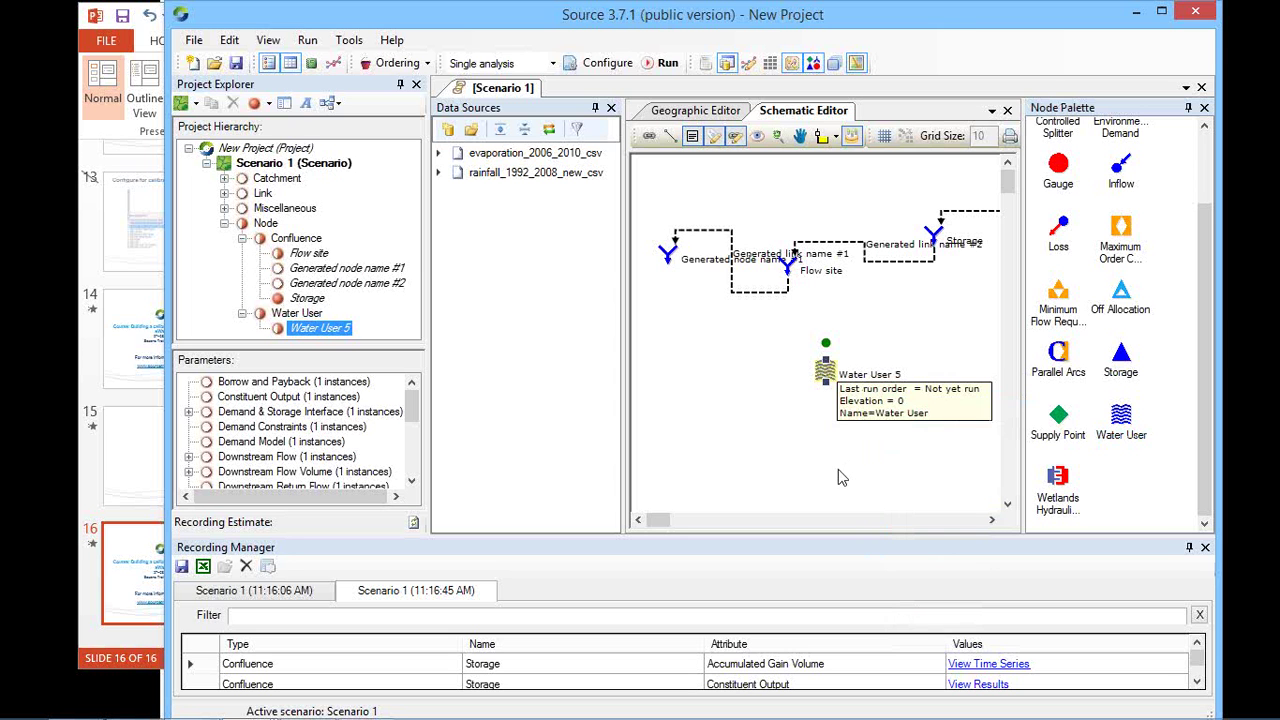
double_click(824, 373)
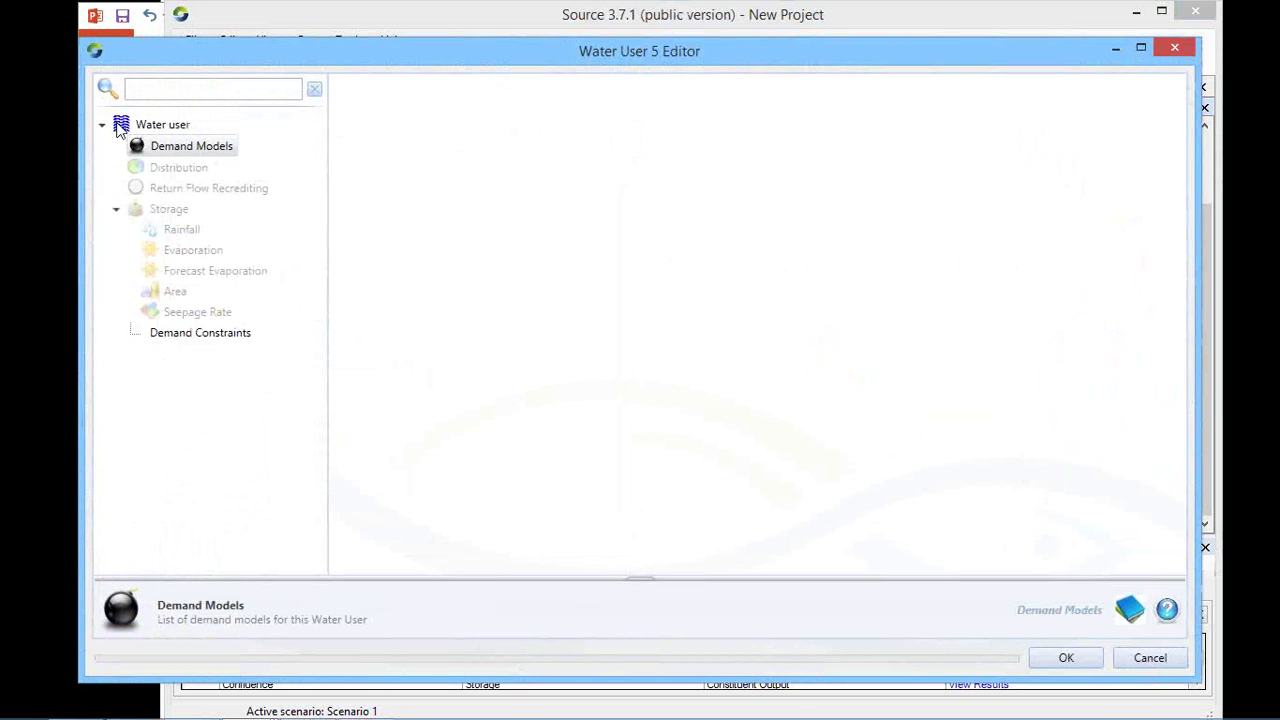
right_click(157, 148)
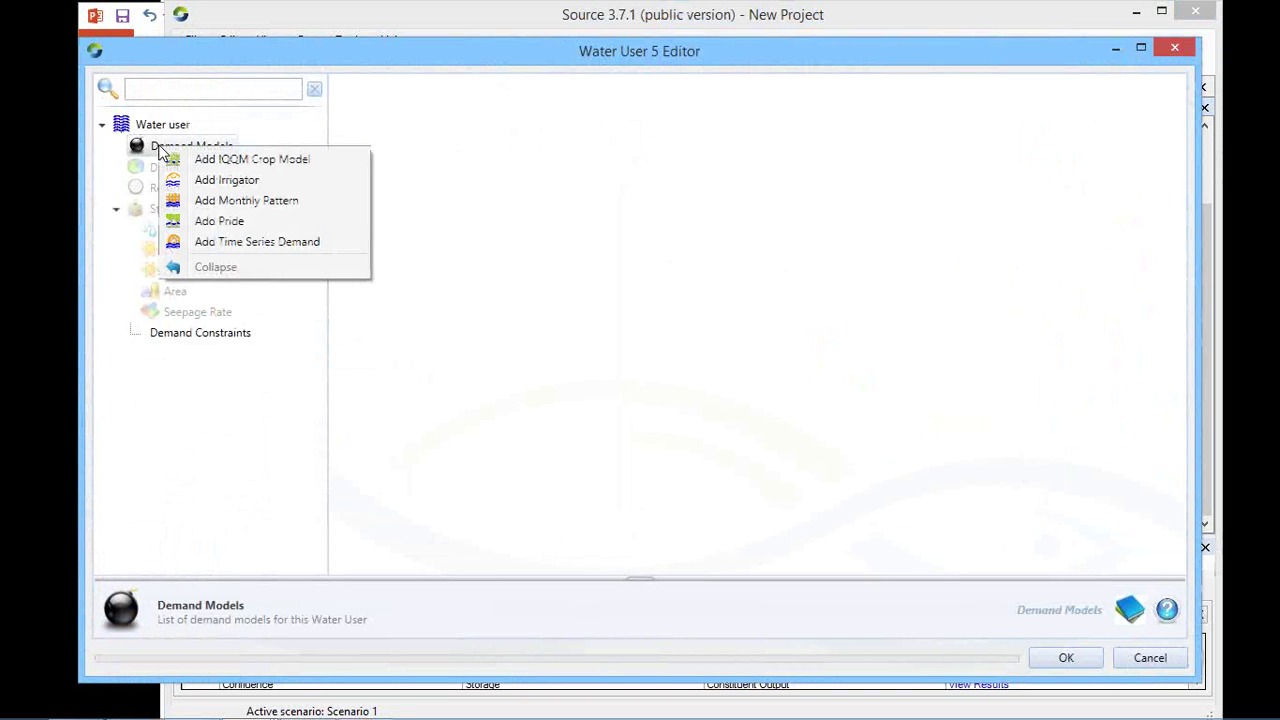
left_click(1155, 660)
left_click(1150, 658)
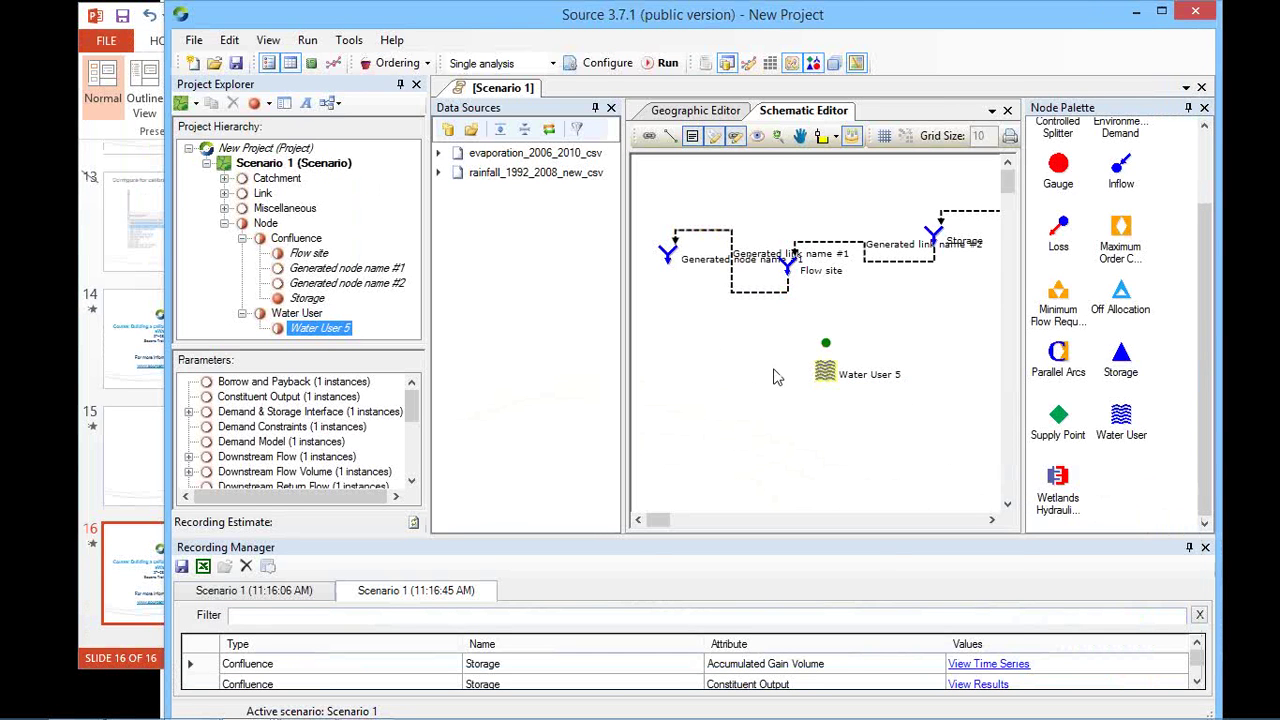
Delete the Water User node from the schematic, and return to the Geographic Editor.
right_click(824, 372)
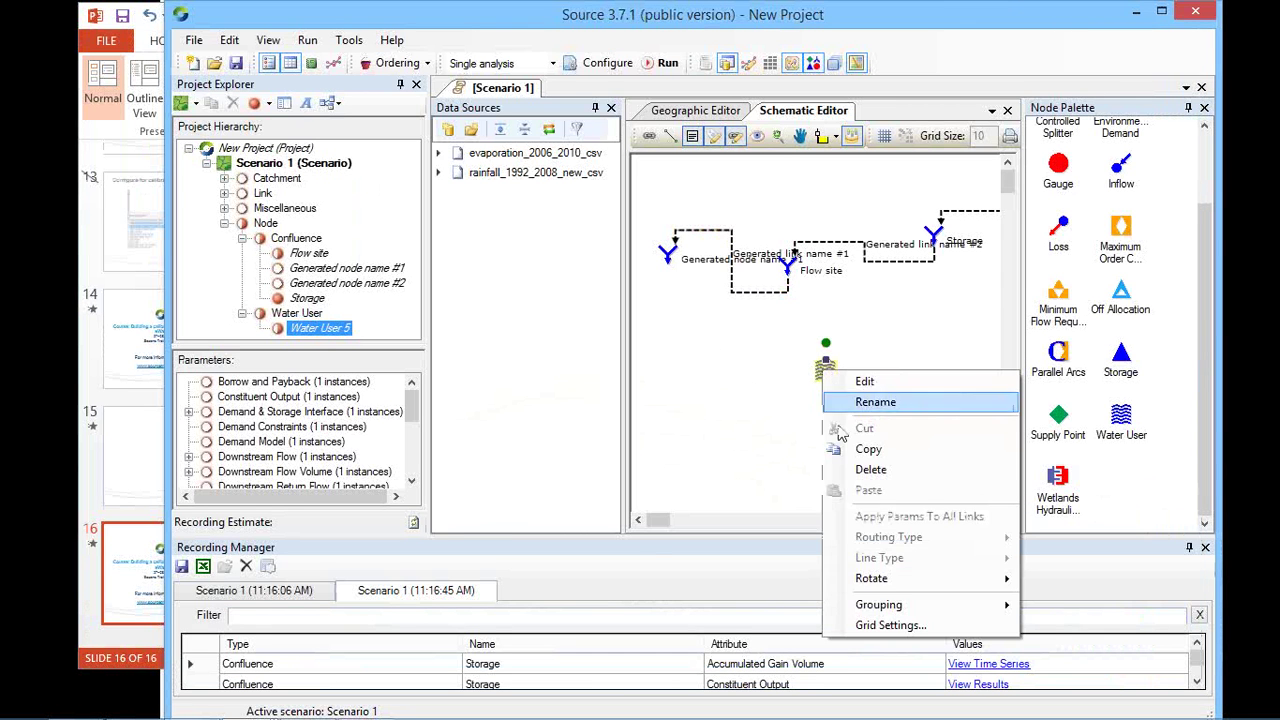
left_click(877, 471)
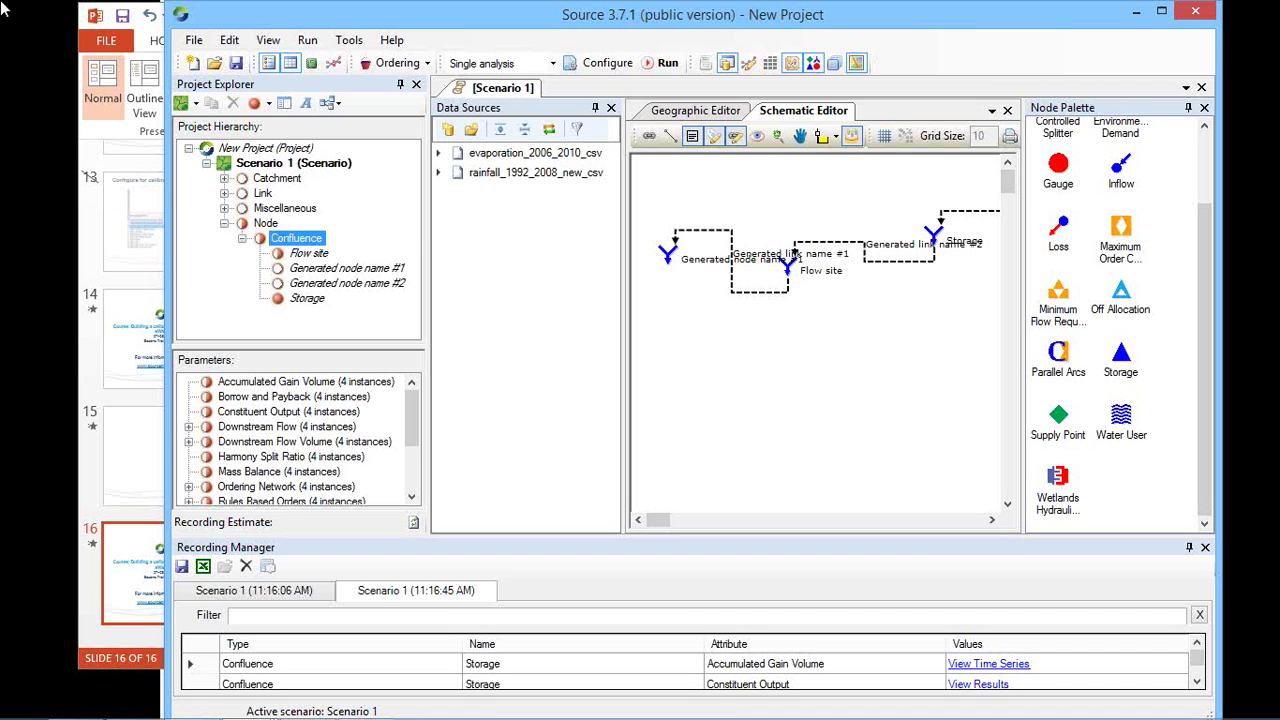
left_click(692, 112)
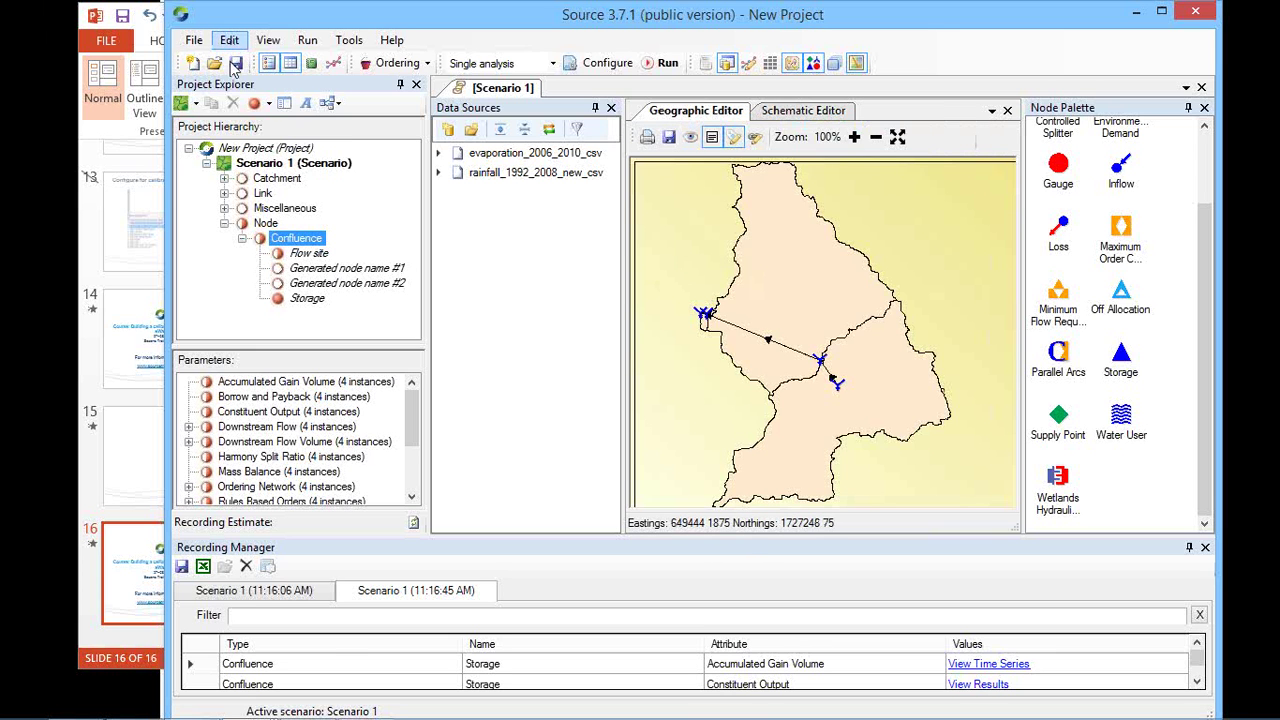
Review the minimum sub-catchment area setting in the Geographic Wizard's network definition, and close the wizard without creating a scenario.
left_click(196, 104)
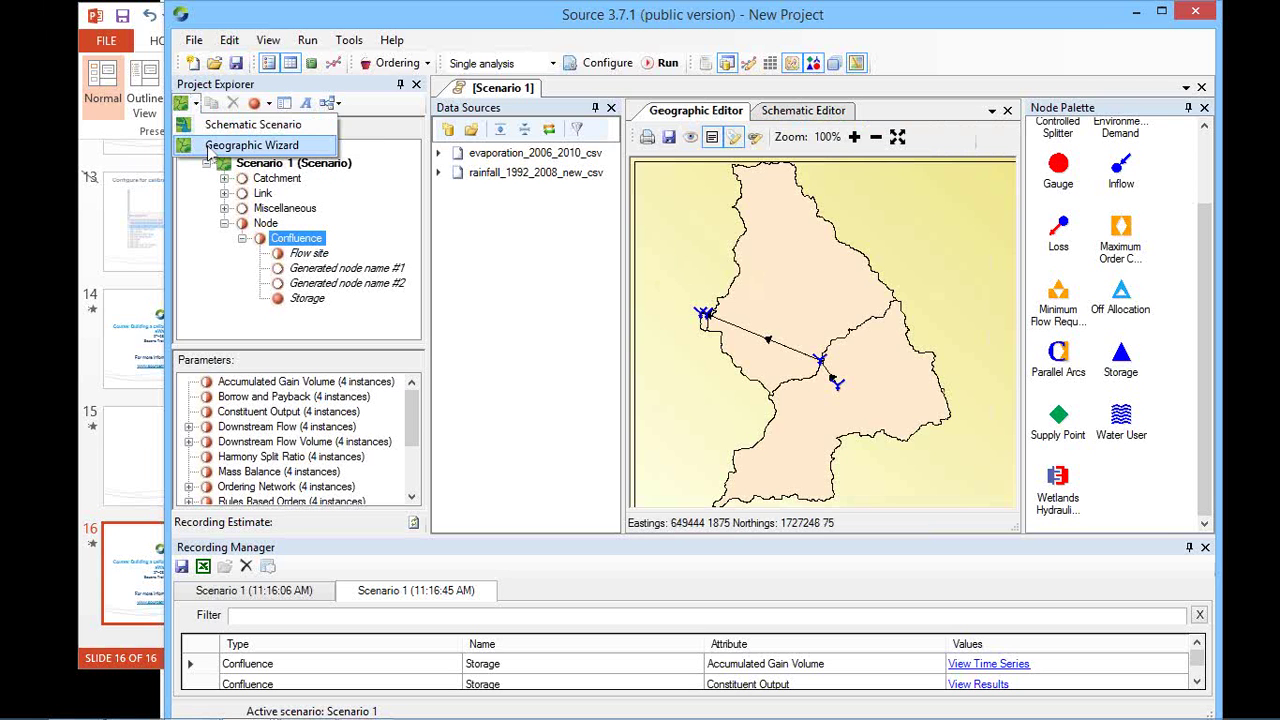
left_click(210, 147)
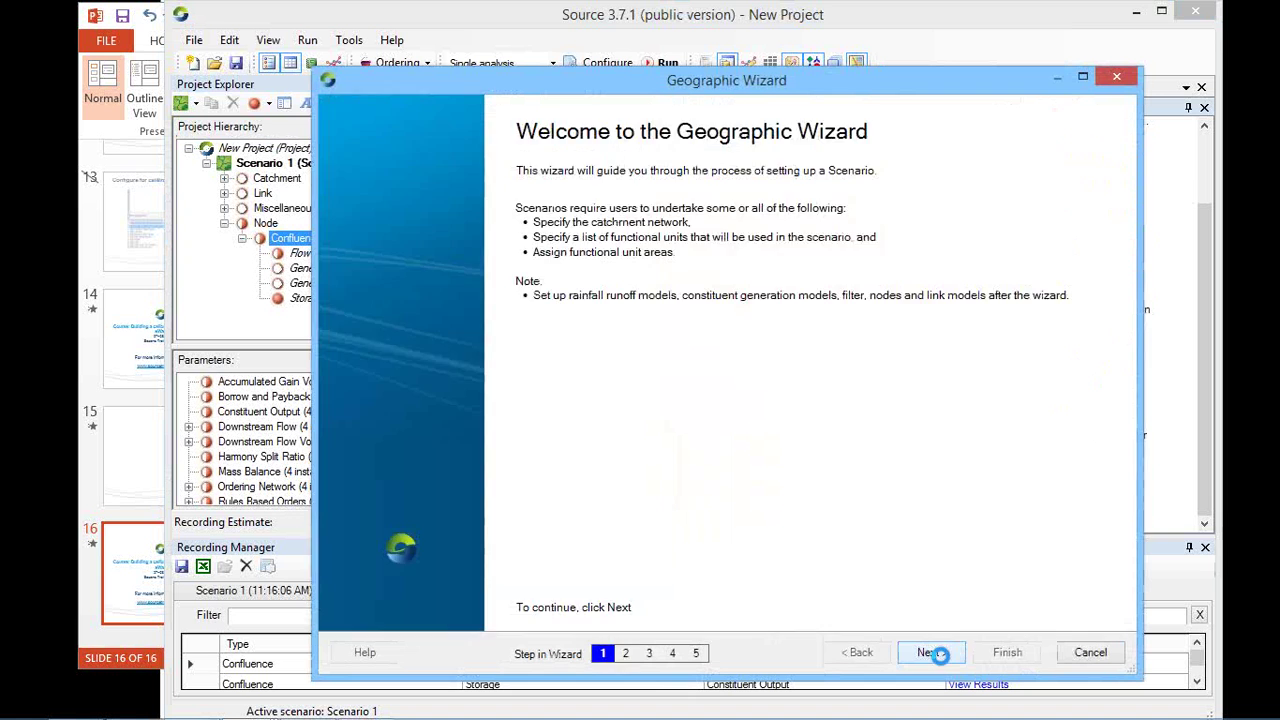
left_click(930, 652)
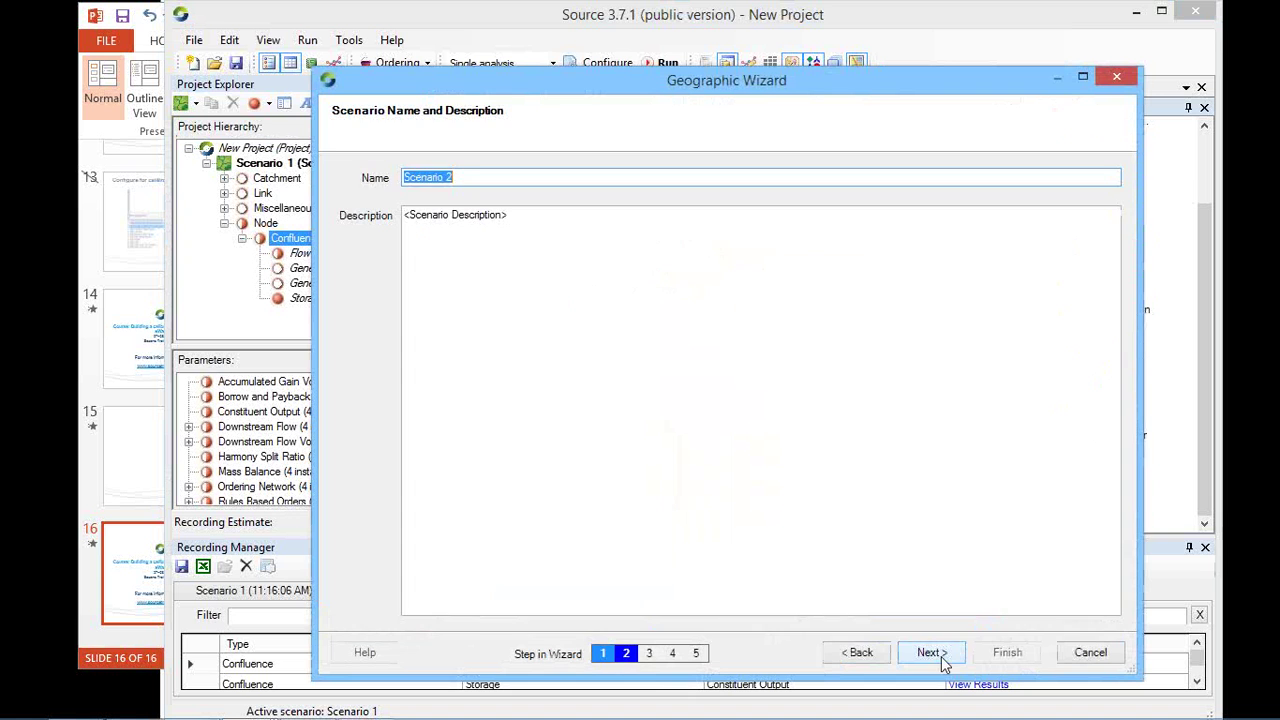
left_click(930, 652)
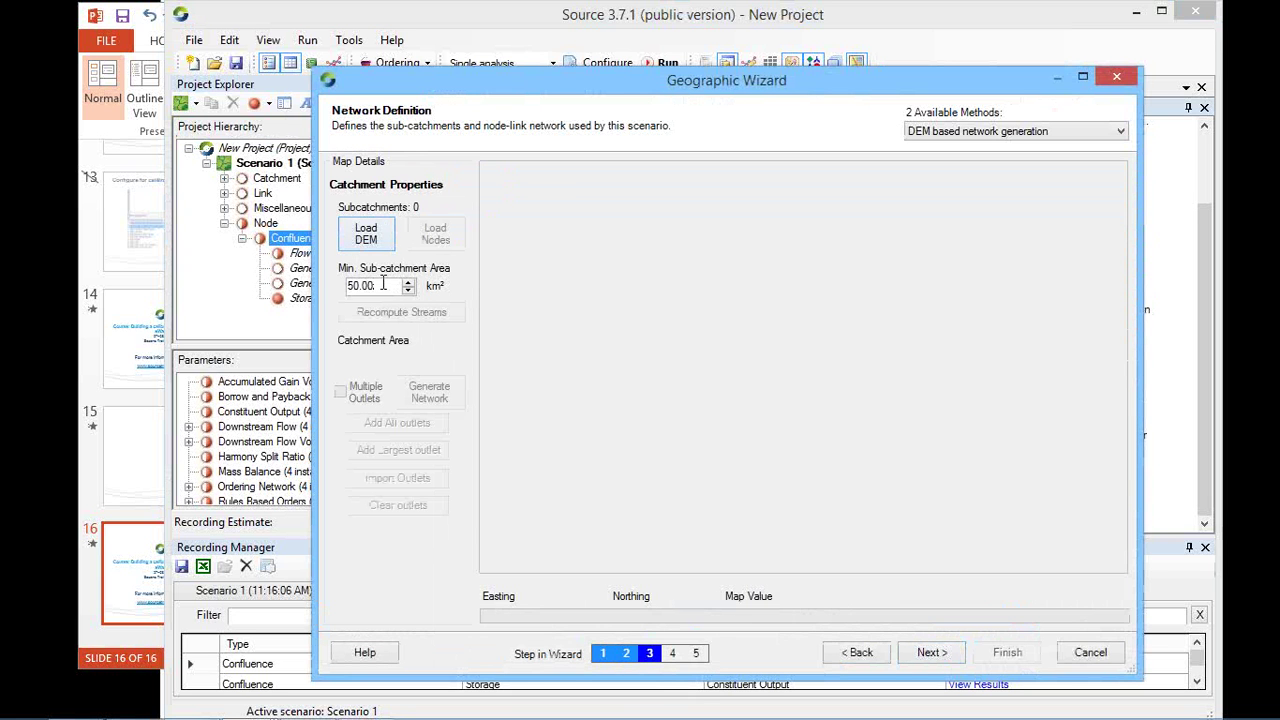
left_click_drag(386, 285, 341, 285)
left_click_drag(386, 285, 343, 283)
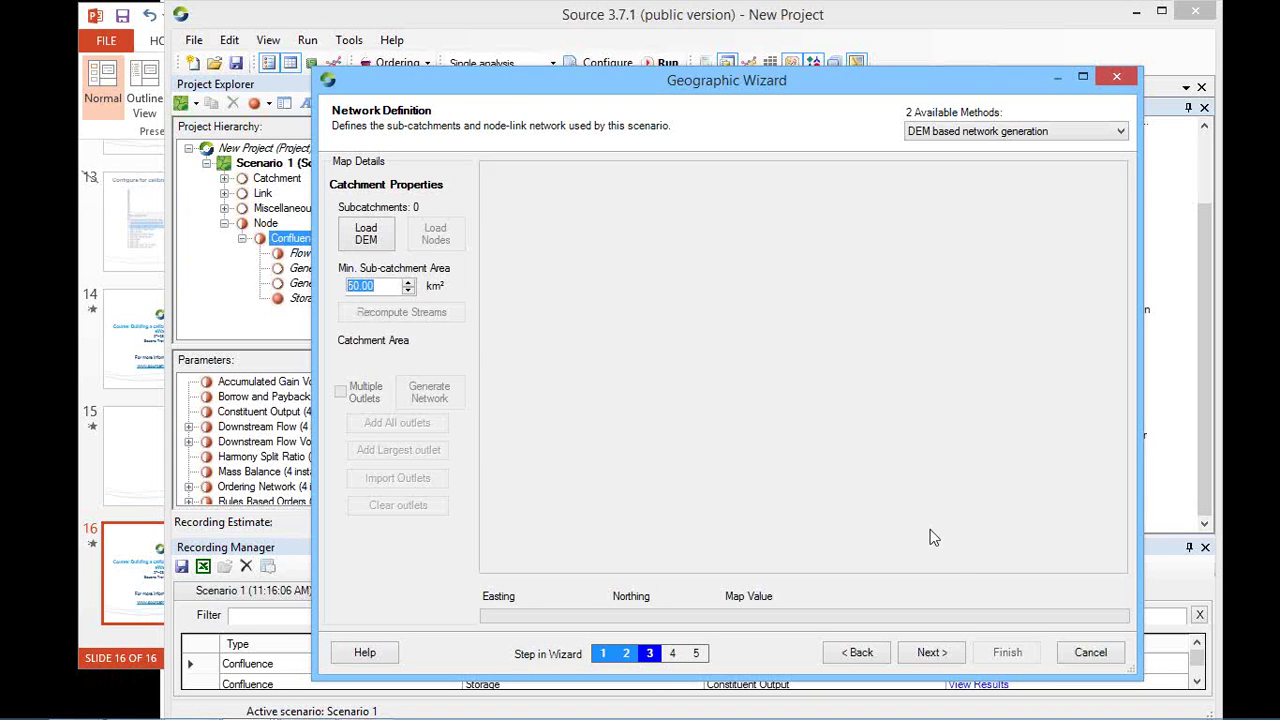
left_click(1088, 660)
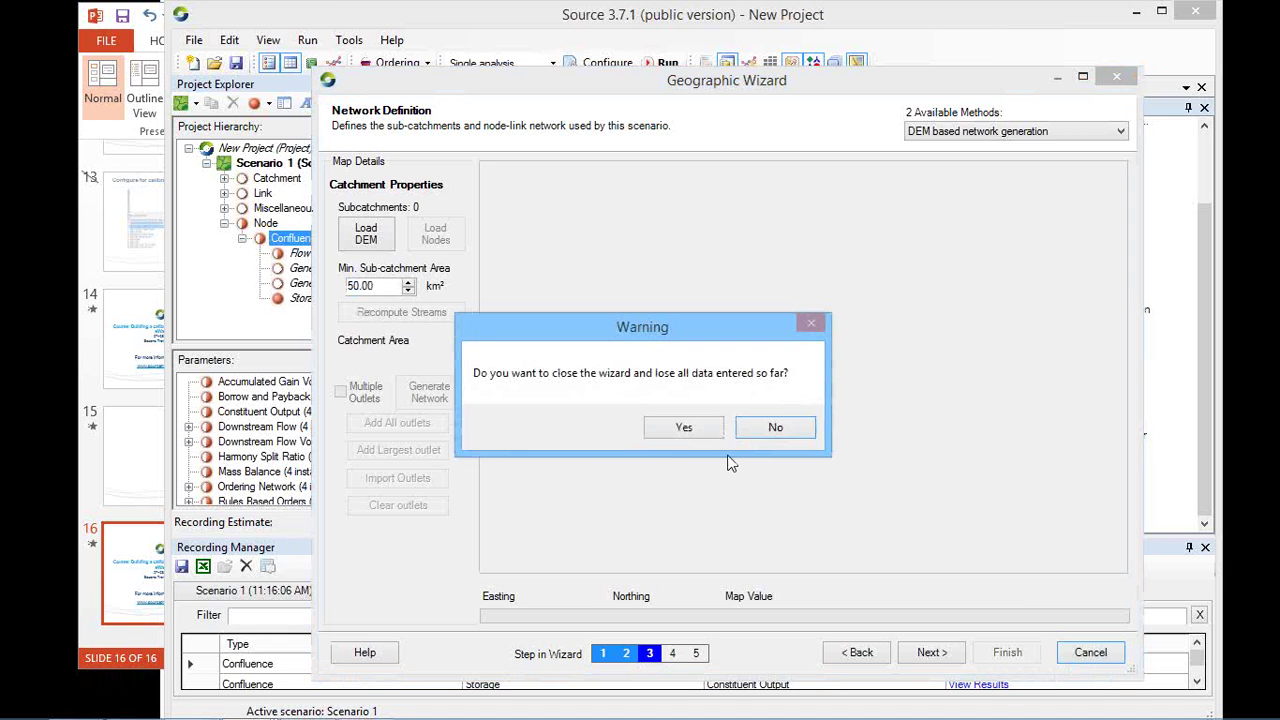
left_click(680, 430)
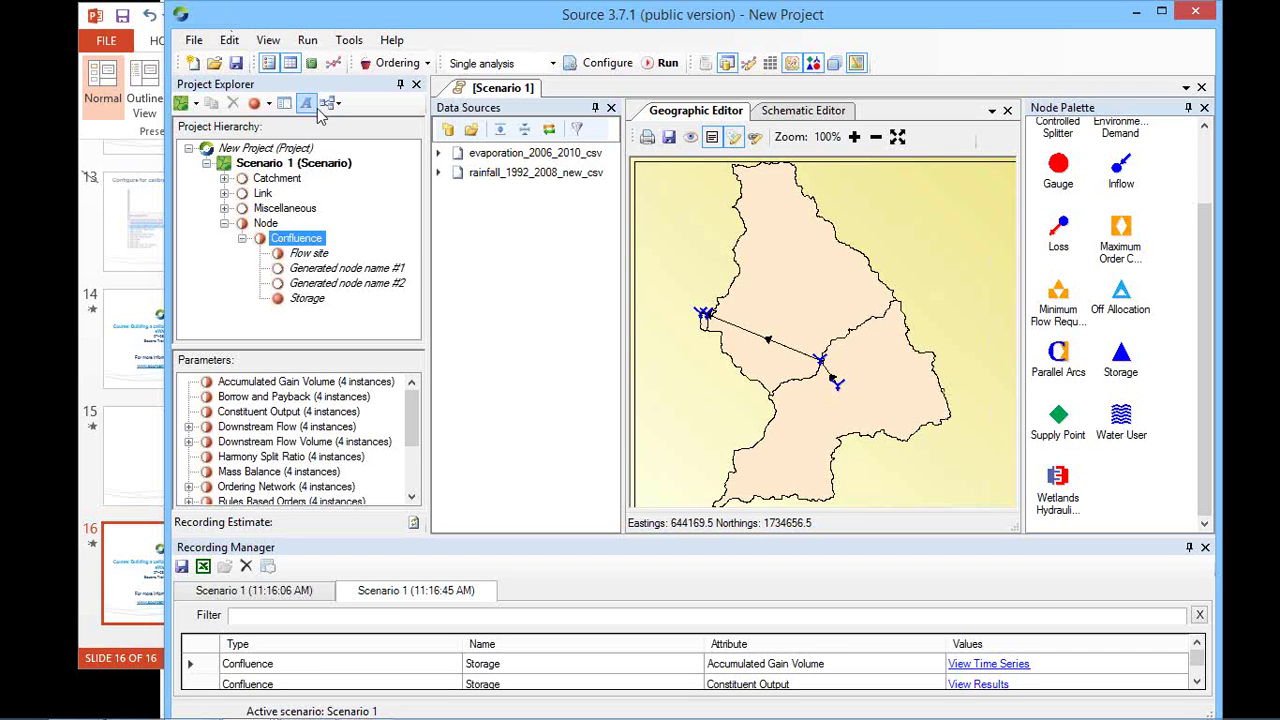
Select Scenario 1 in the project hierarchy and review the available analysis types, keeping Single analysis.
left_click(272, 165)
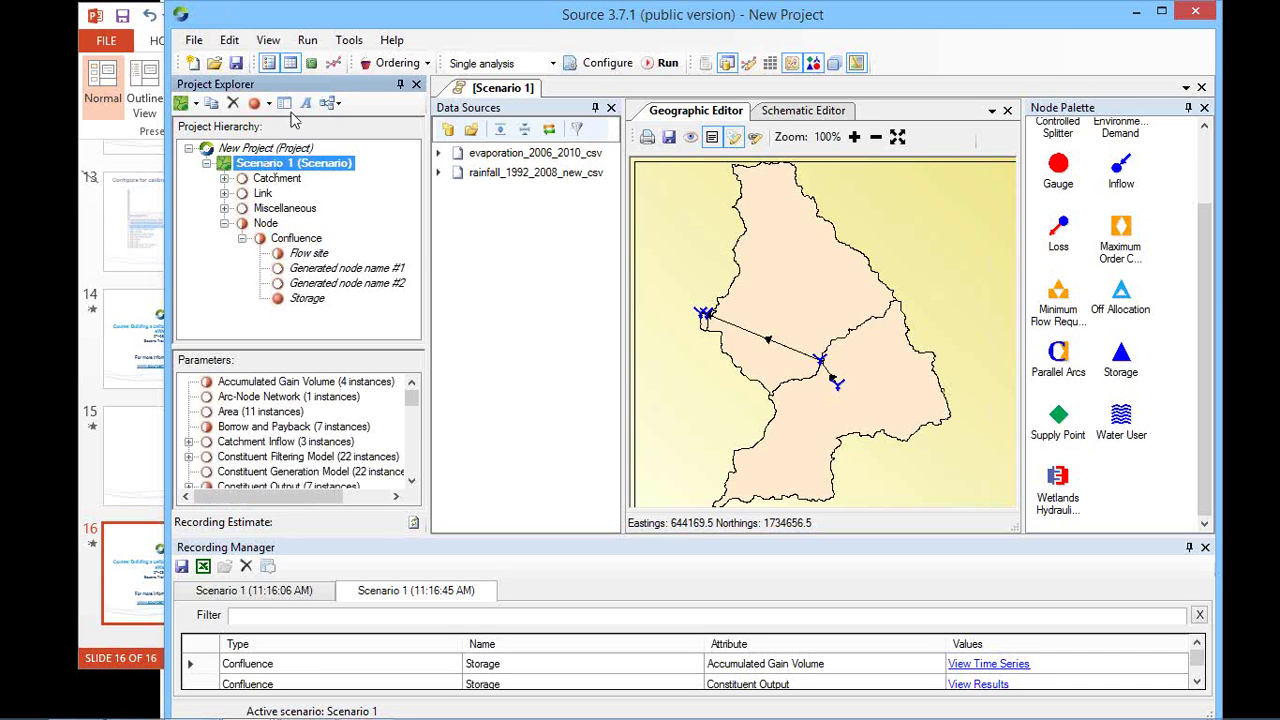
left_click(553, 65)
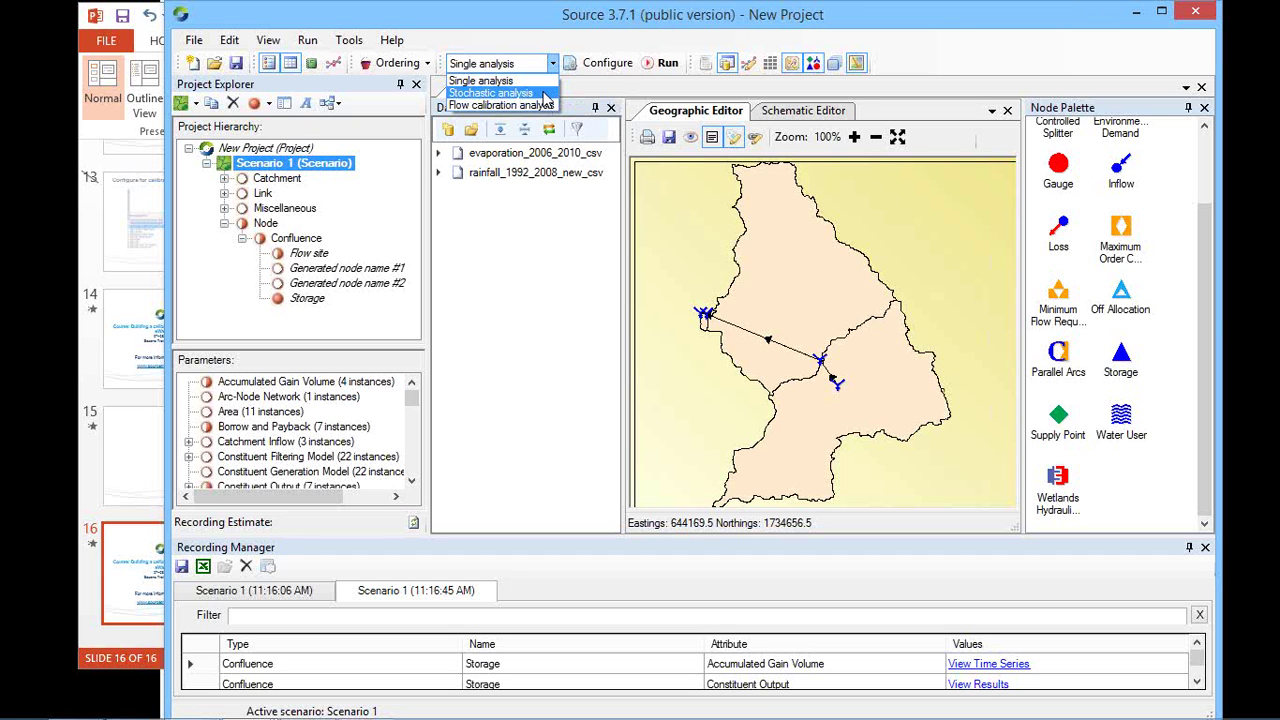
left_click(547, 17)
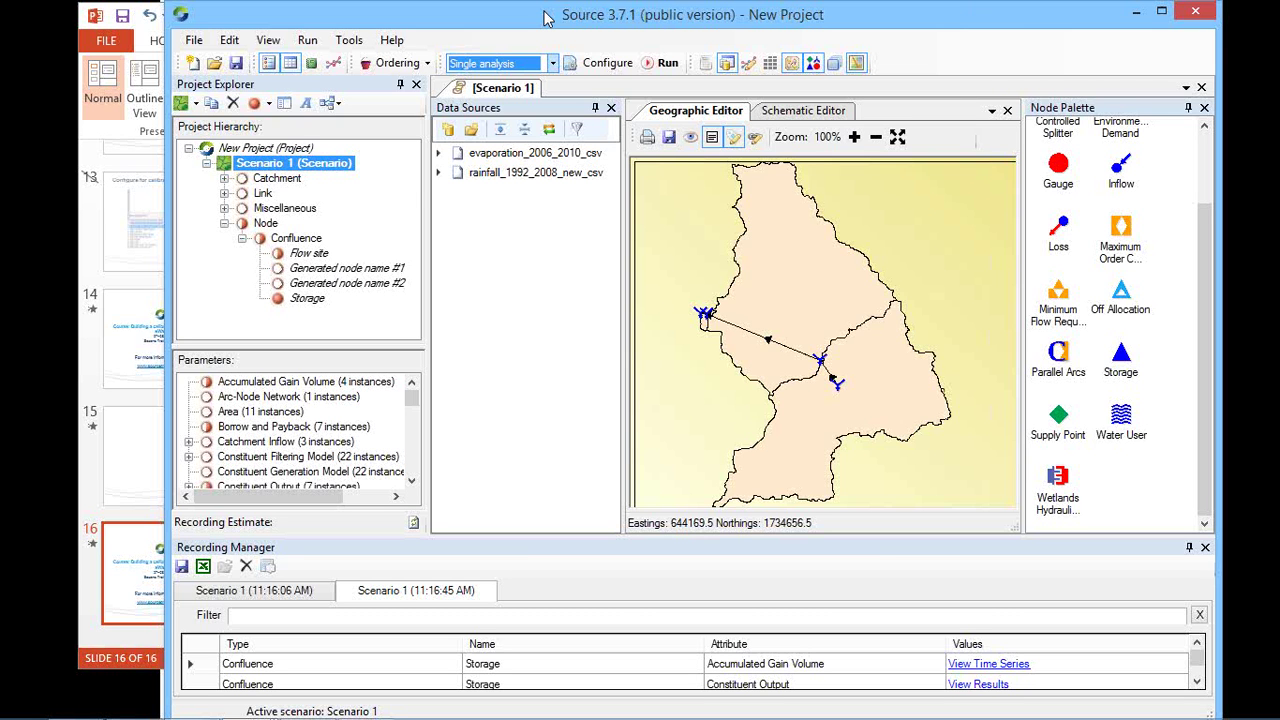
Review the rainfall runoff models selectable for SC #1 Other in the Rainfall Runoff Model Configuration, keeping GR4J.
left_click(232, 43)
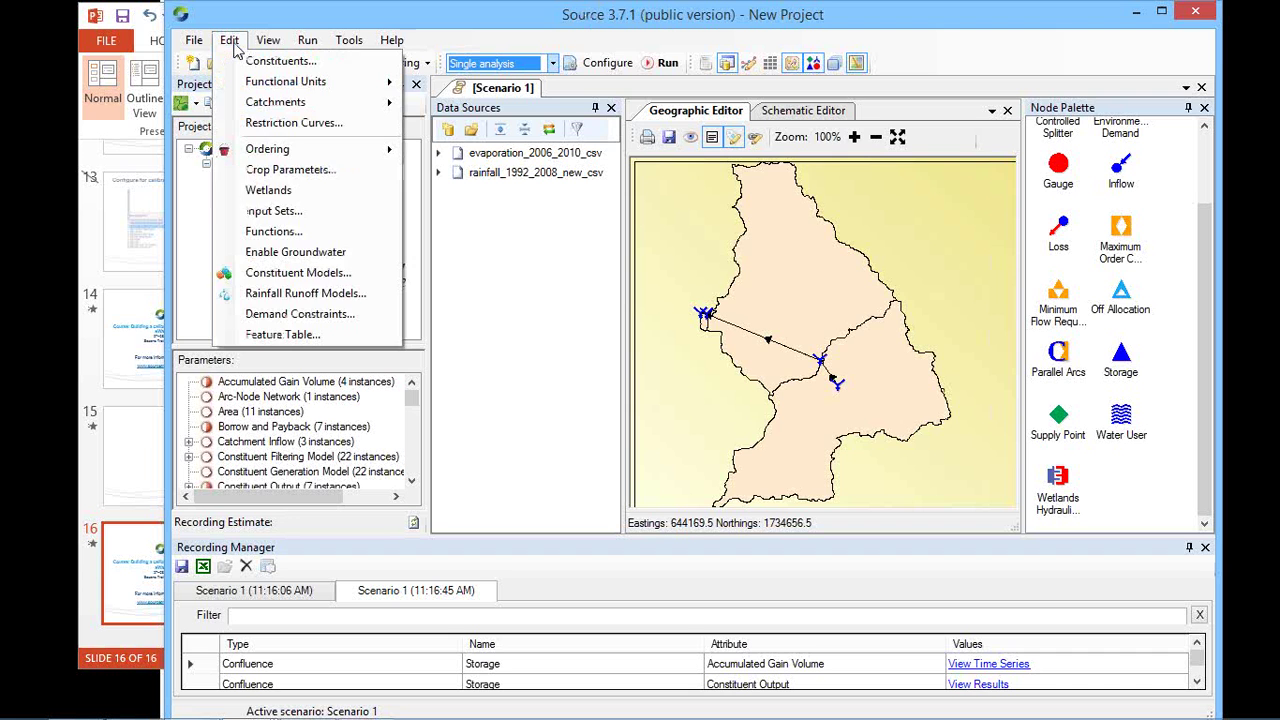
left_click(286, 297)
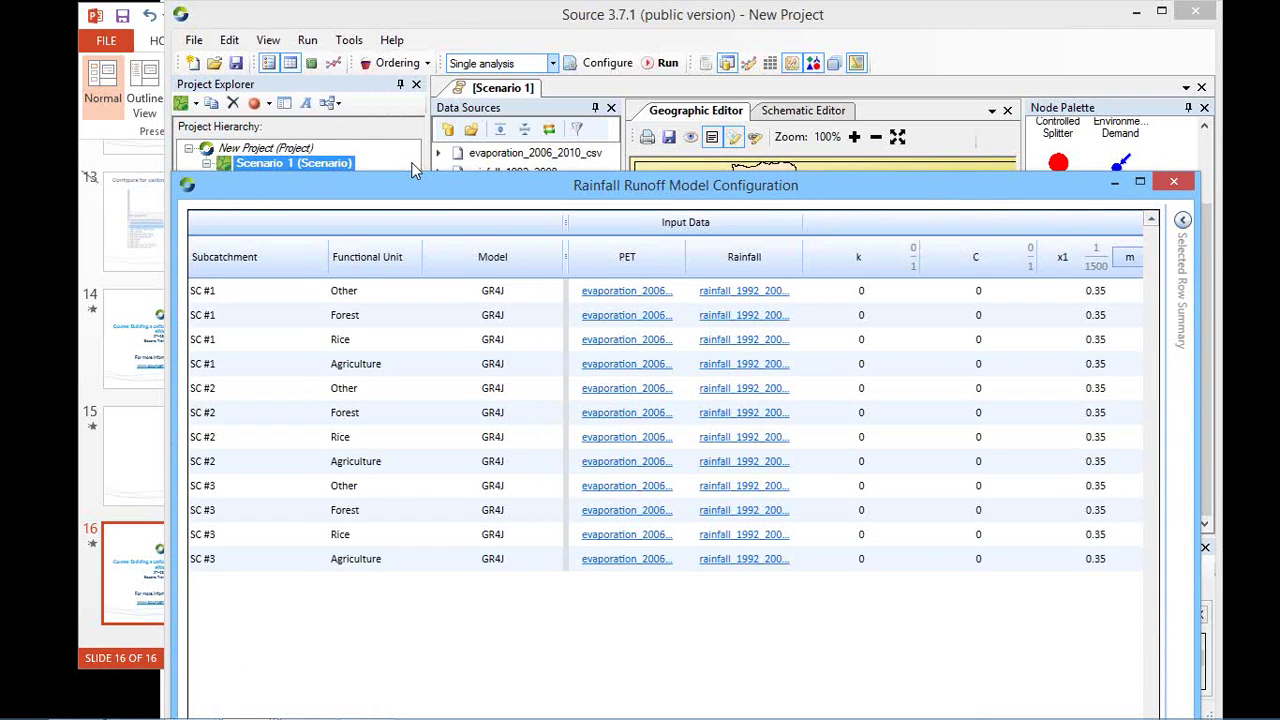
left_click_drag(415, 170, 402, 23)
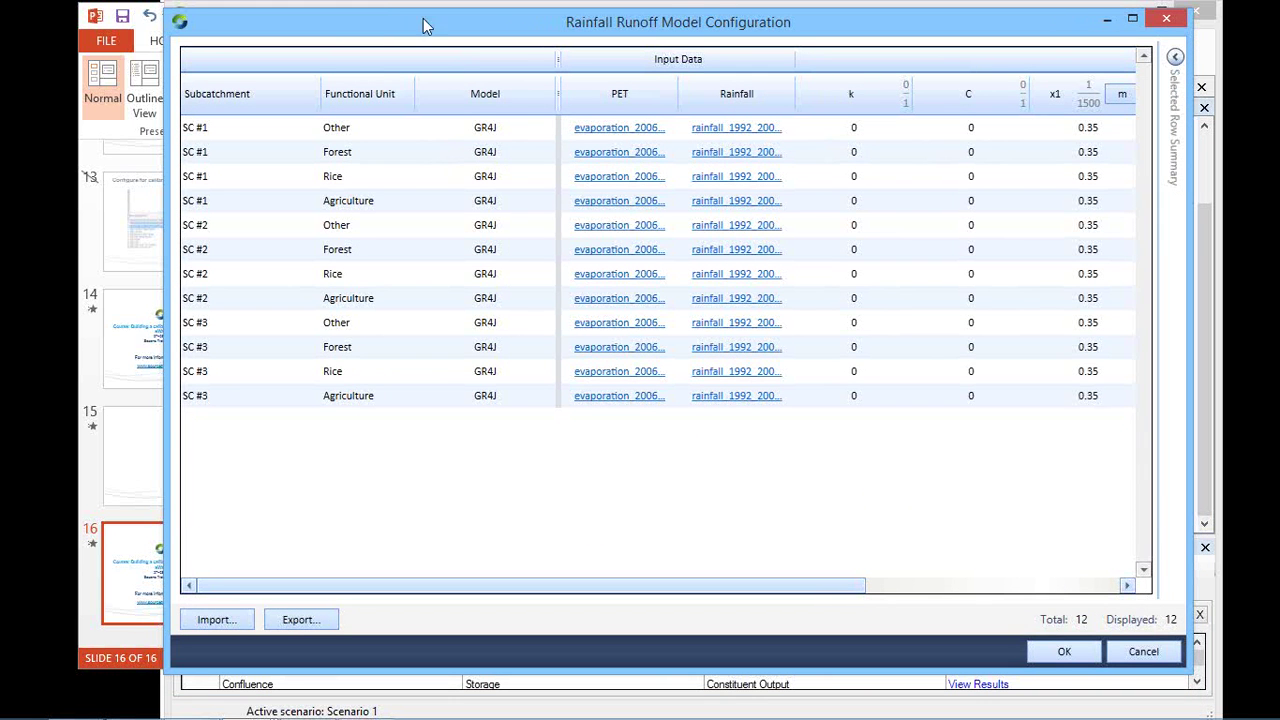
left_click(543, 130)
left_click(545, 131)
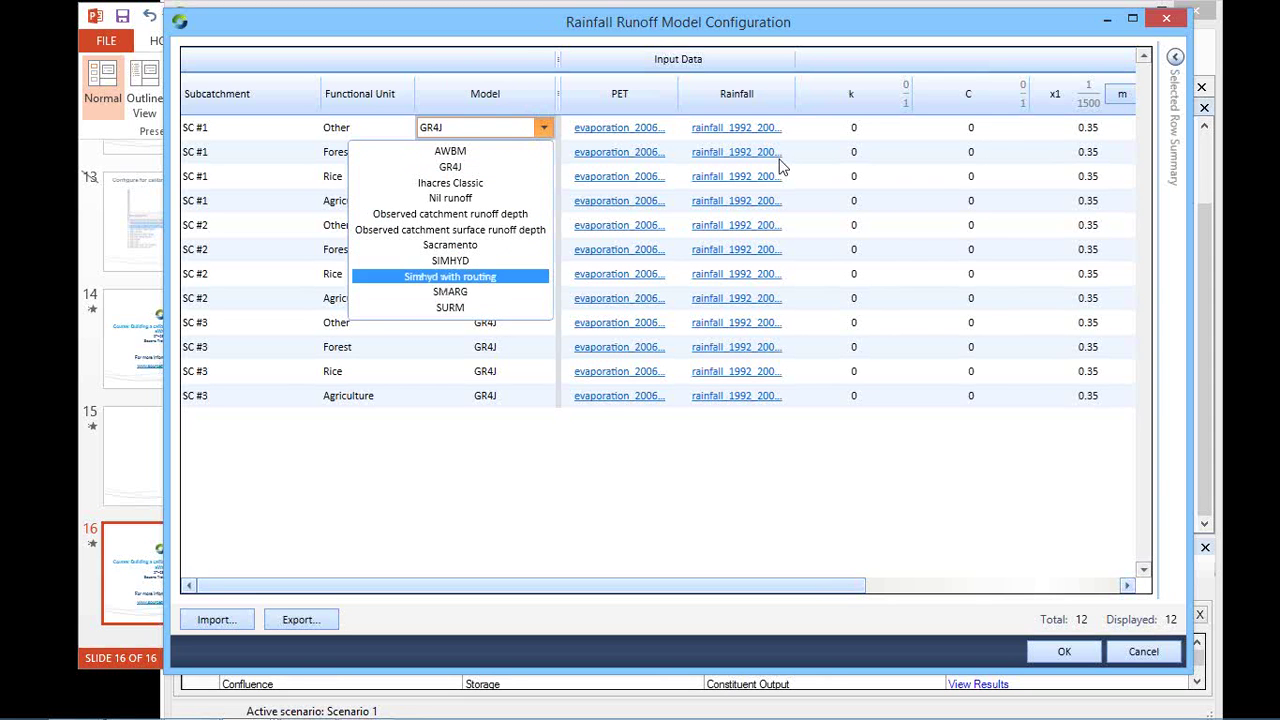
left_click(1151, 654)
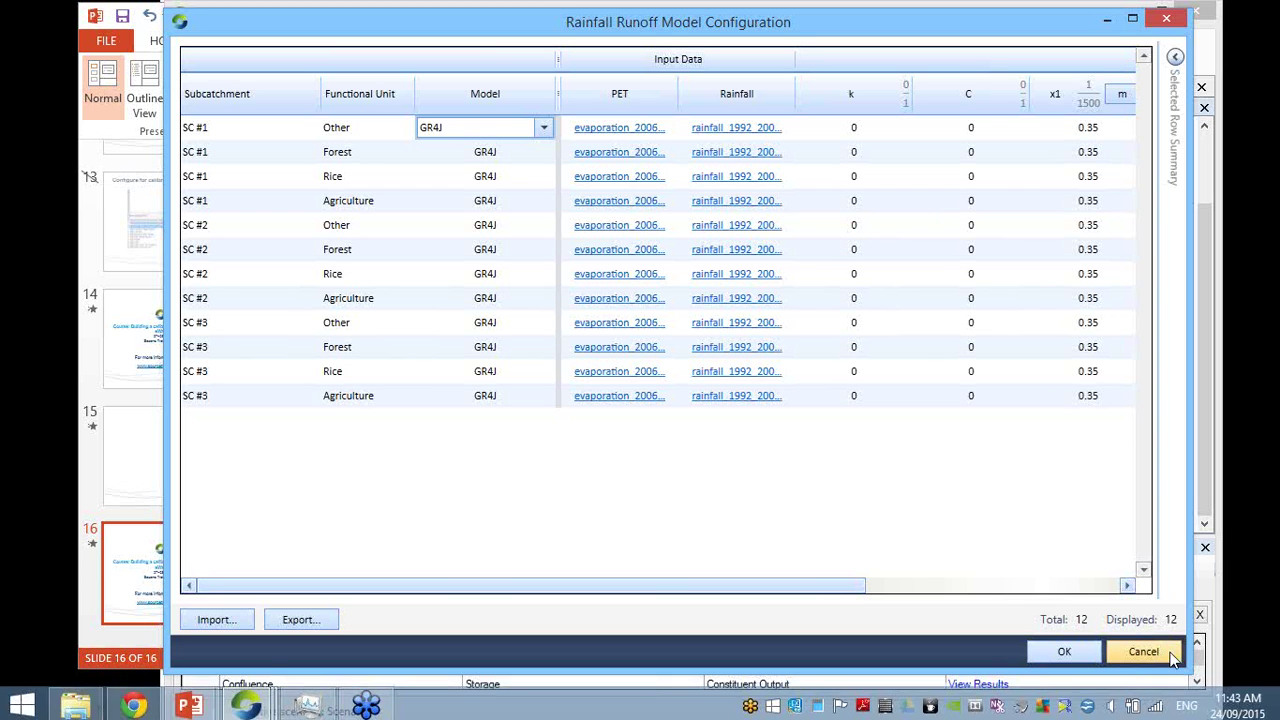
Close the Rainfall Runoff Model Configuration without changes, and review the input set, start and end dates and time step for Single analysis.
left_click(1170, 655)
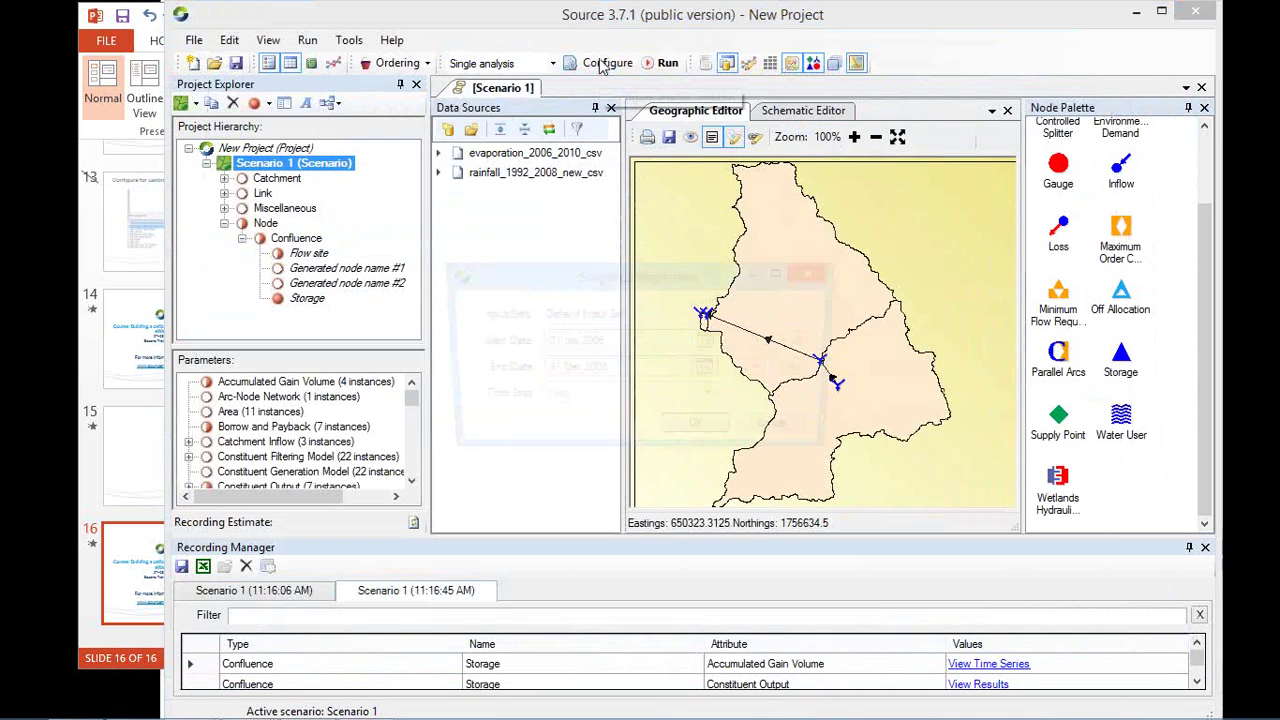
left_click(606, 62)
left_click(786, 433)
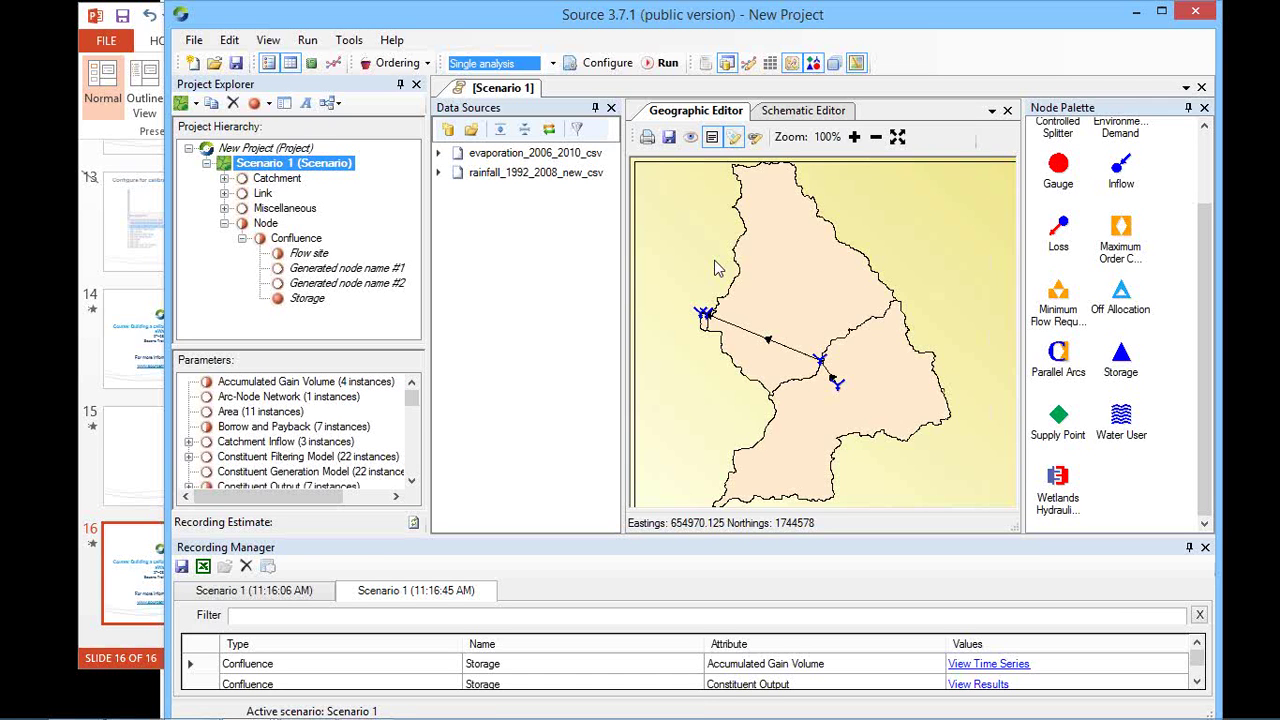
left_click(231, 40)
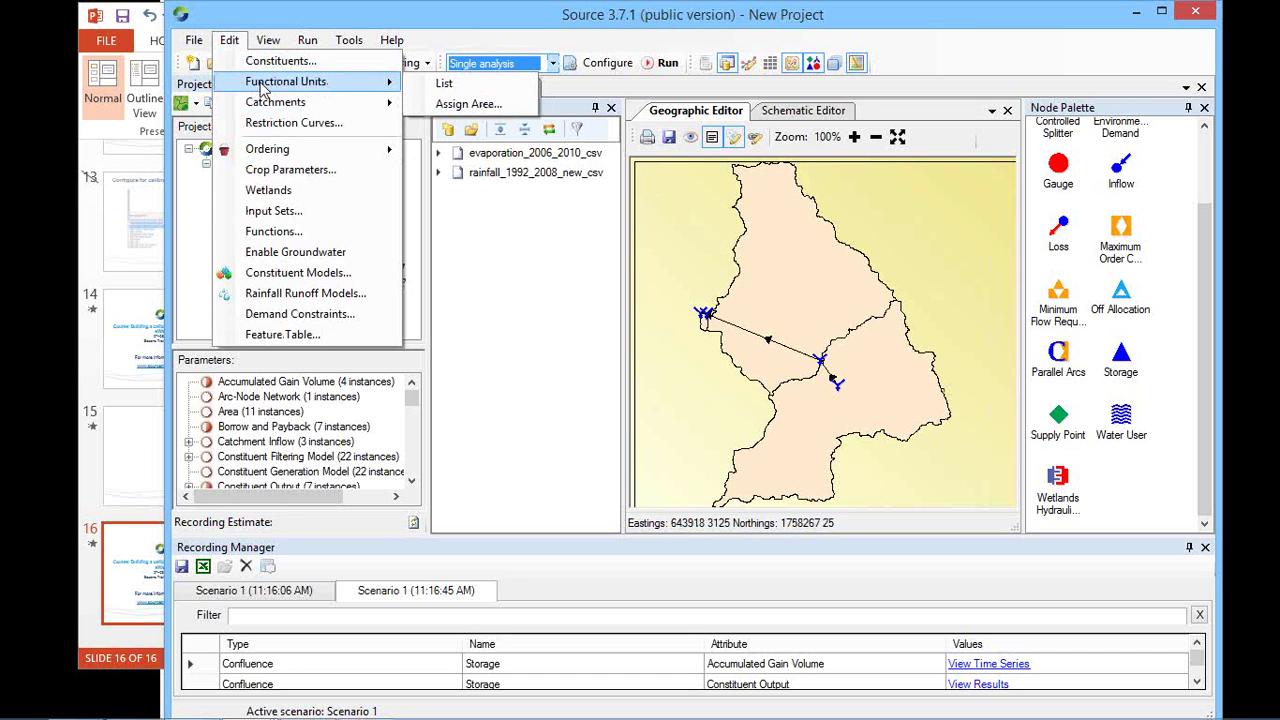
left_click(447, 22)
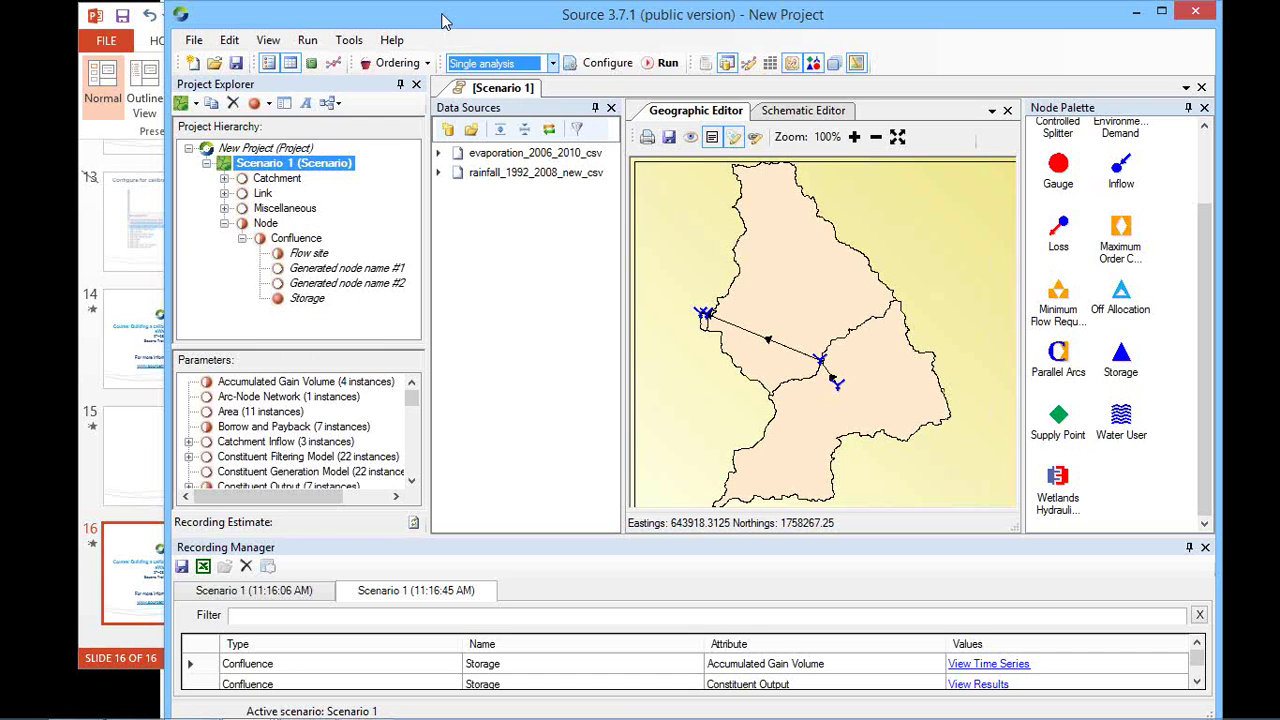
Start a new geographic scenario to examine the DEM based network generation's minimum sub-catchment area, and discard the wizard's data.
left_click(196, 104)
left_click(212, 145)
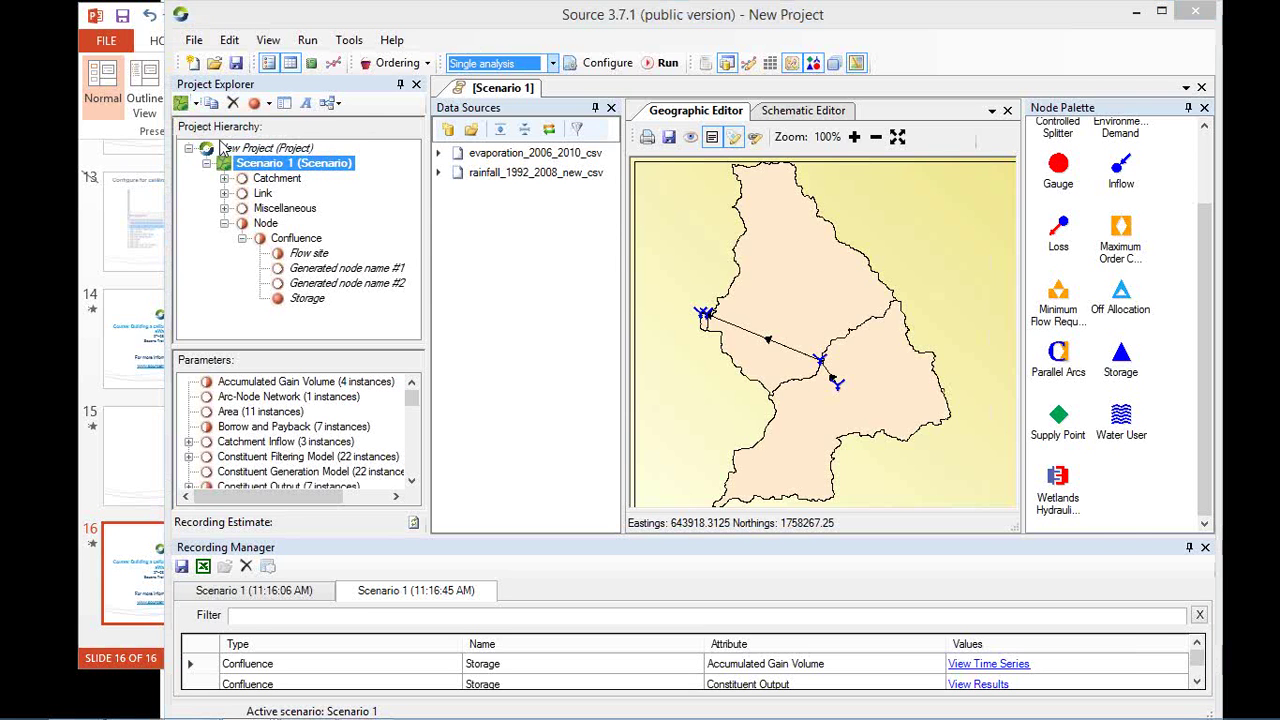
left_click(921, 660)
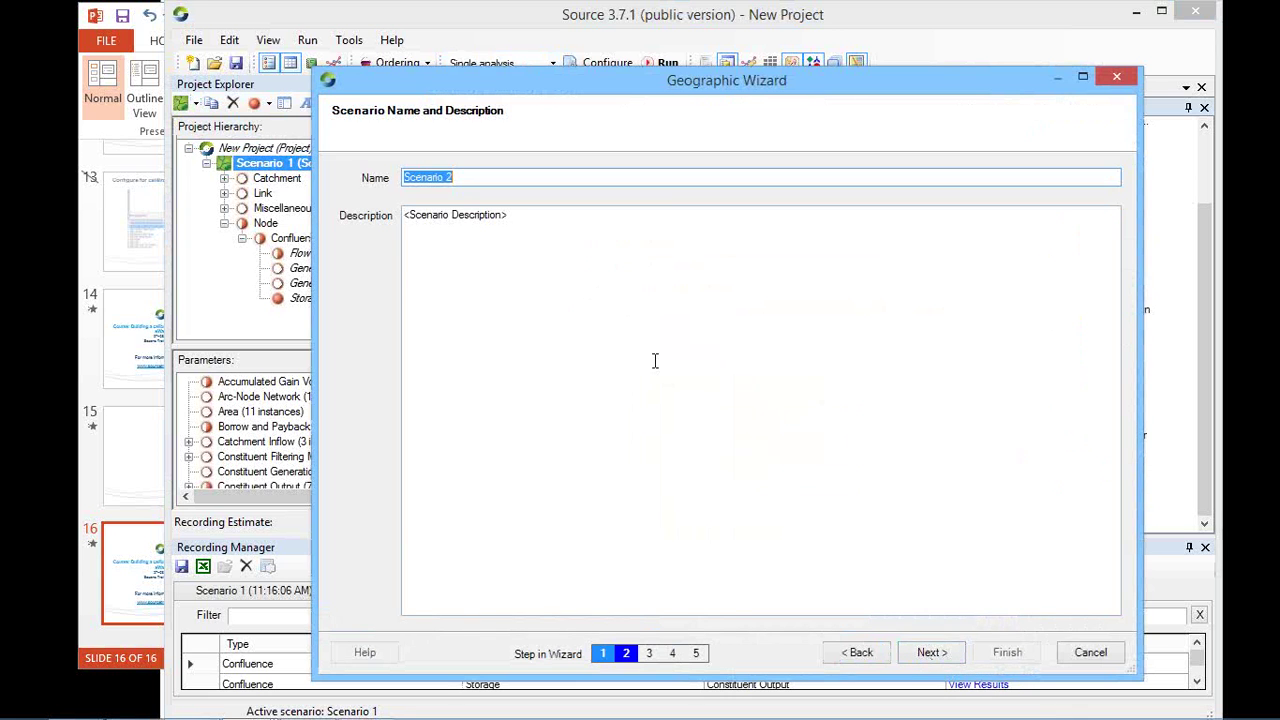
left_click(932, 655)
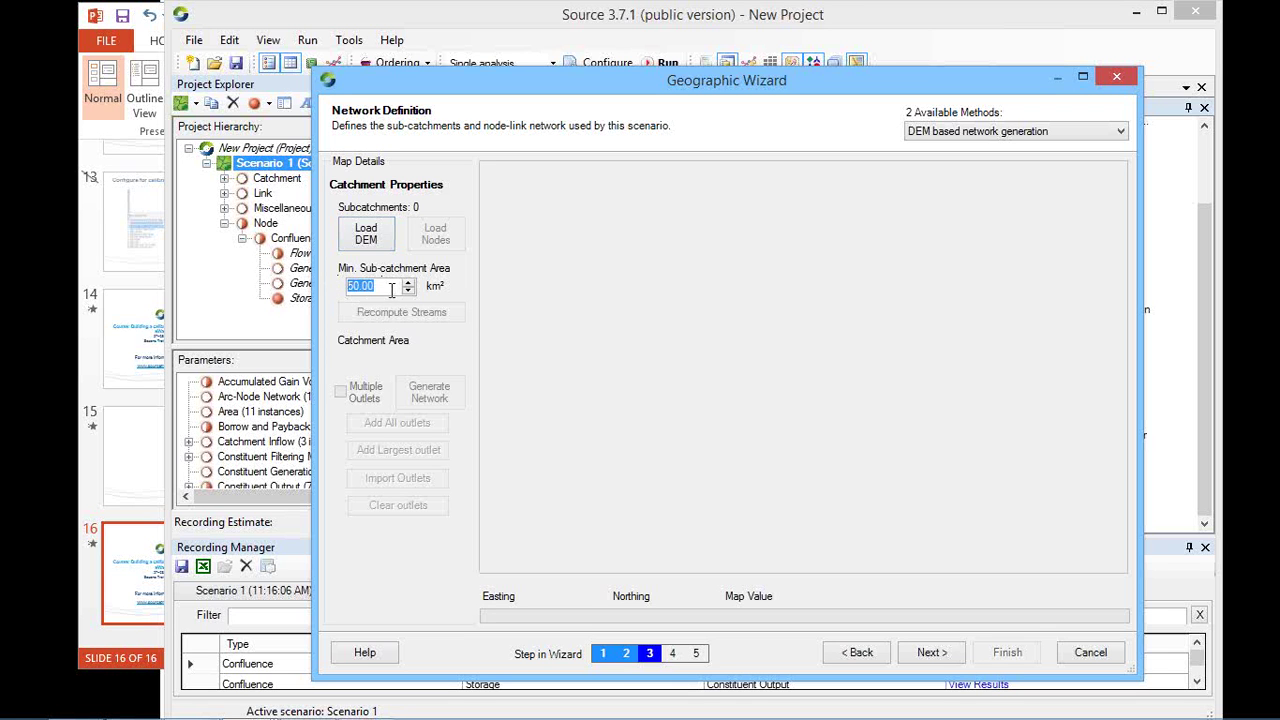
left_click(1090, 652)
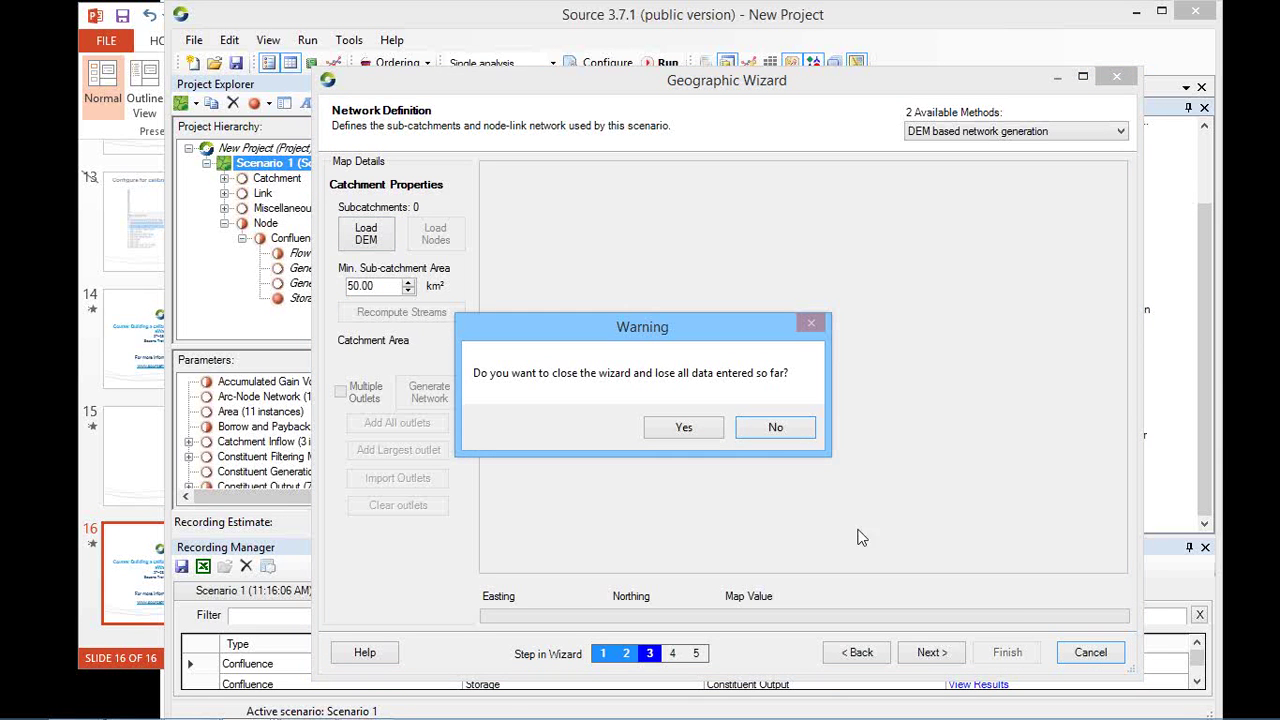
left_click(686, 428)
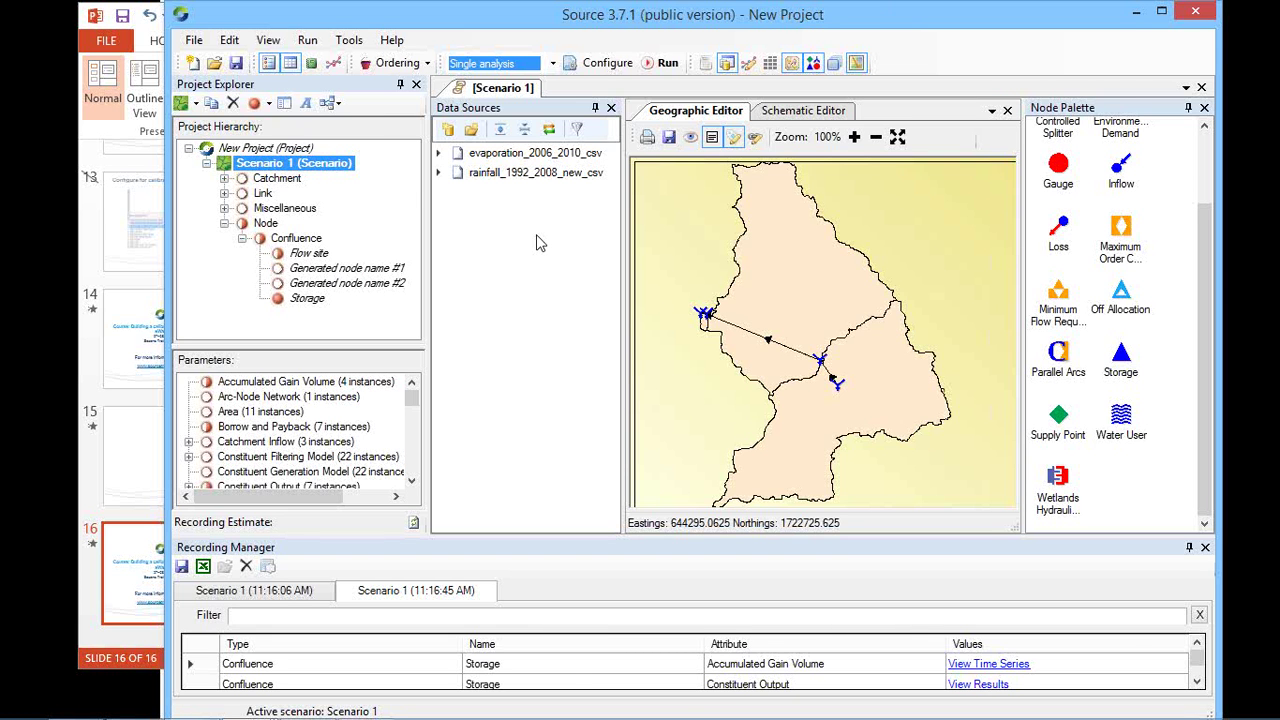
Switch to the PowerPoint presentation at the course registration slide.
key("alt+Tab")
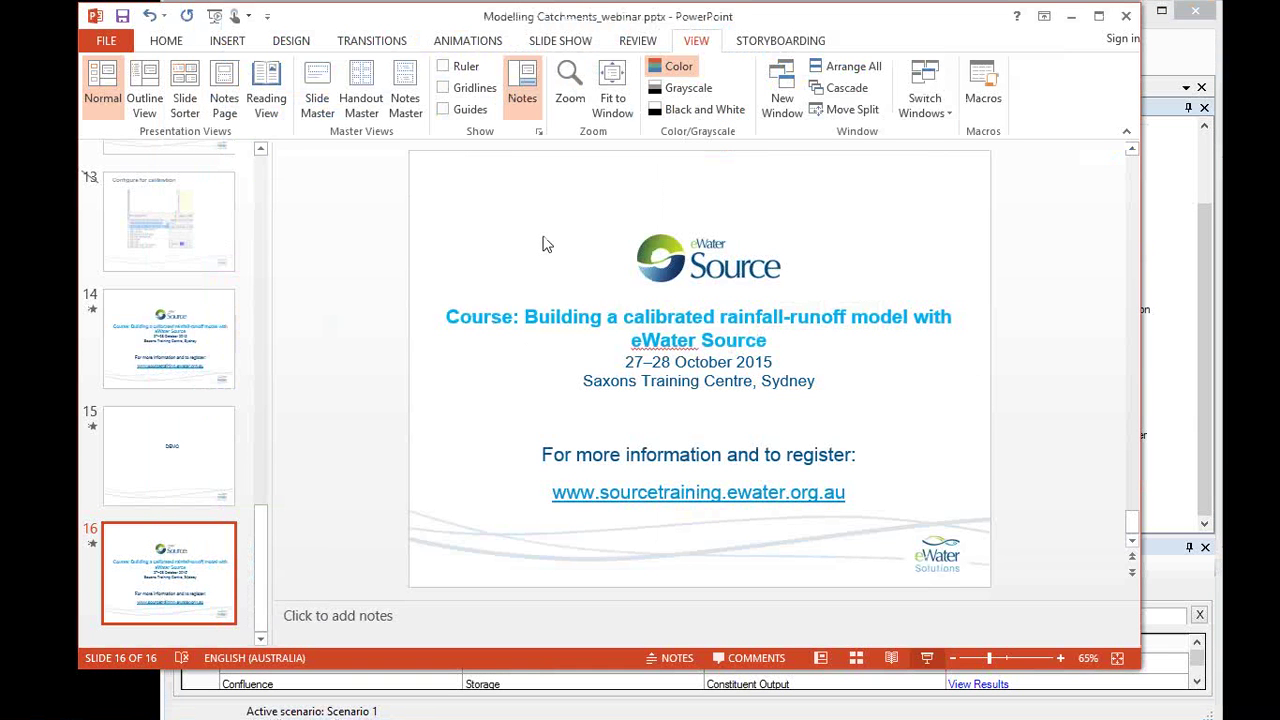